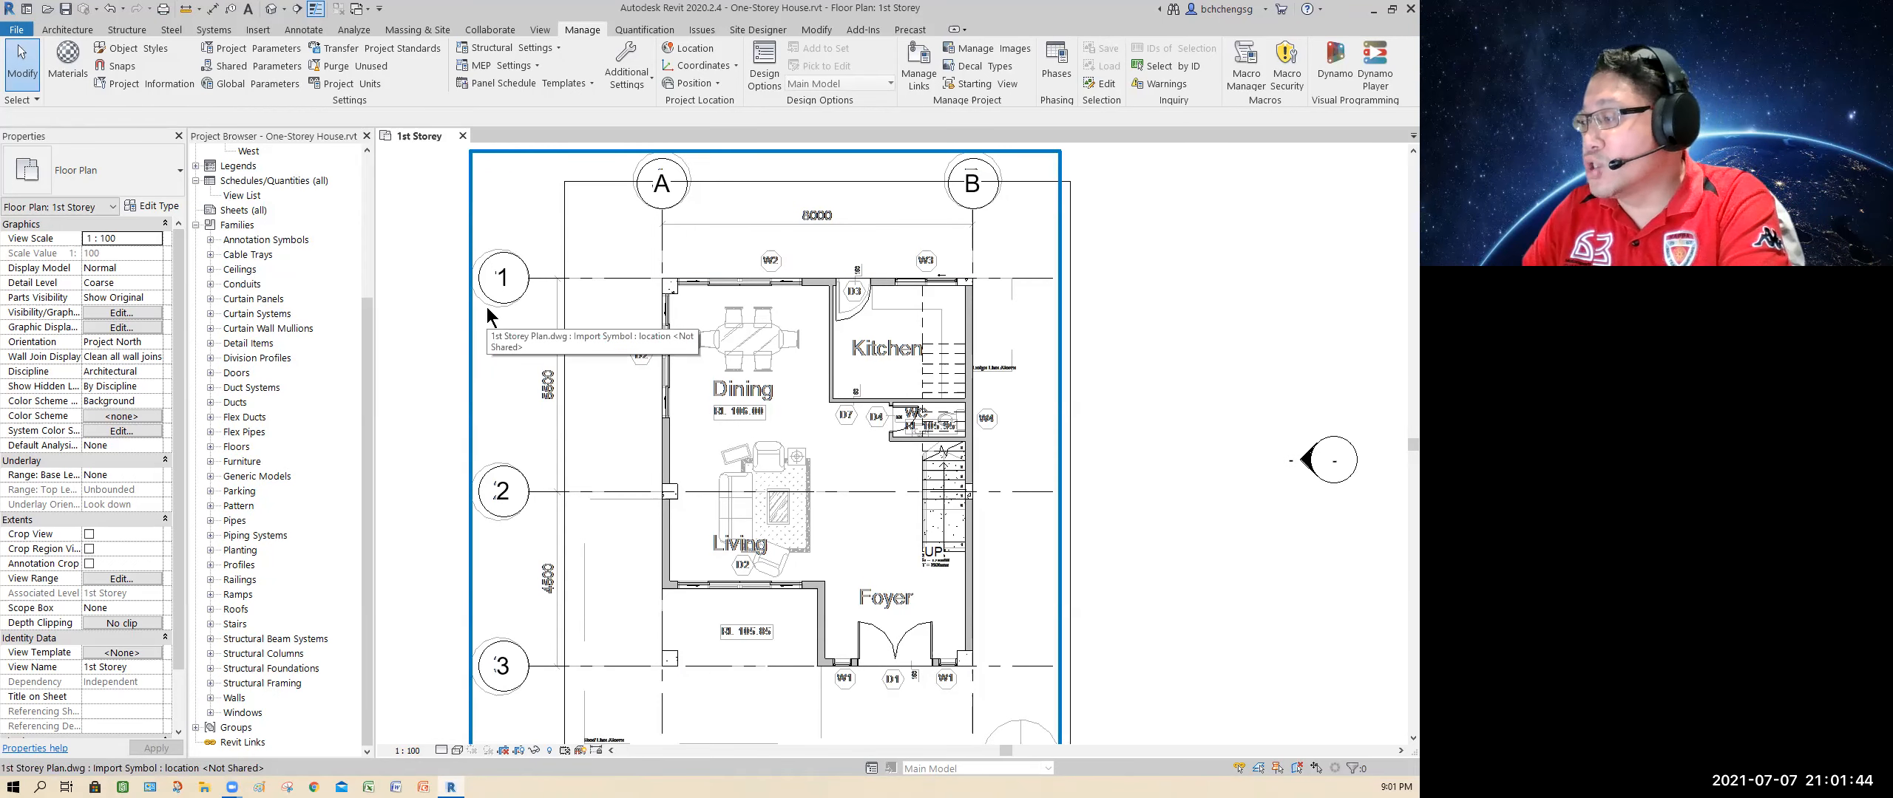
Unpin the imported 1st Storey Plan drawing and move it about 16200 mm to the right, beside the modelled plan
{"action": "left_click", "coordinate": [486, 307]}
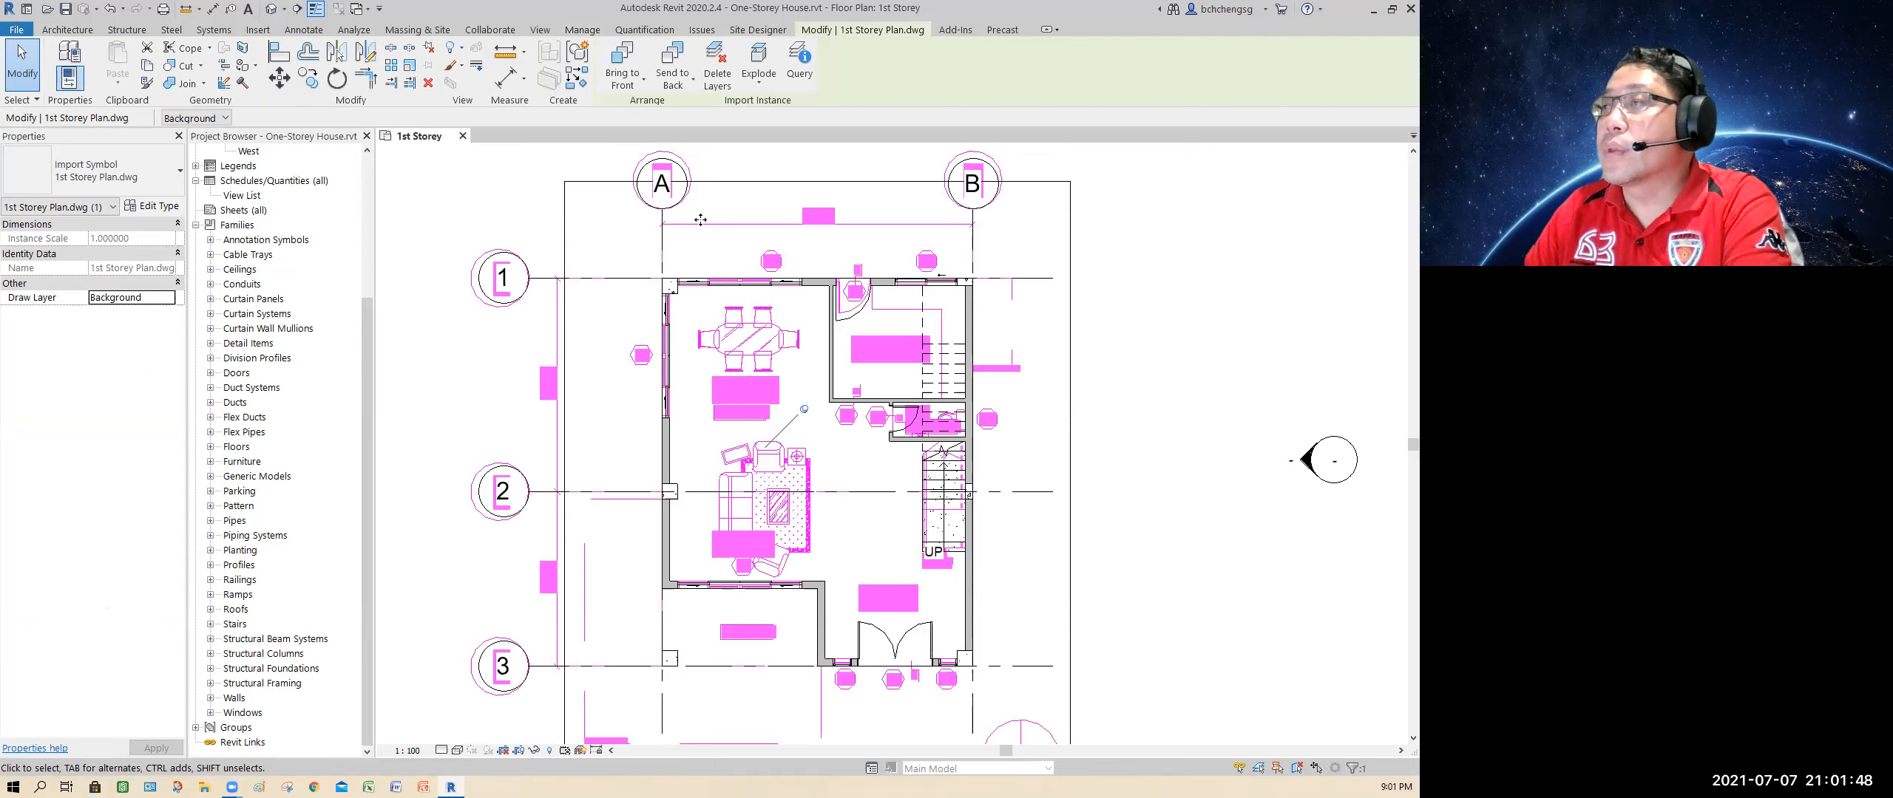
{"action": "left_click", "coordinate": [805, 411]}
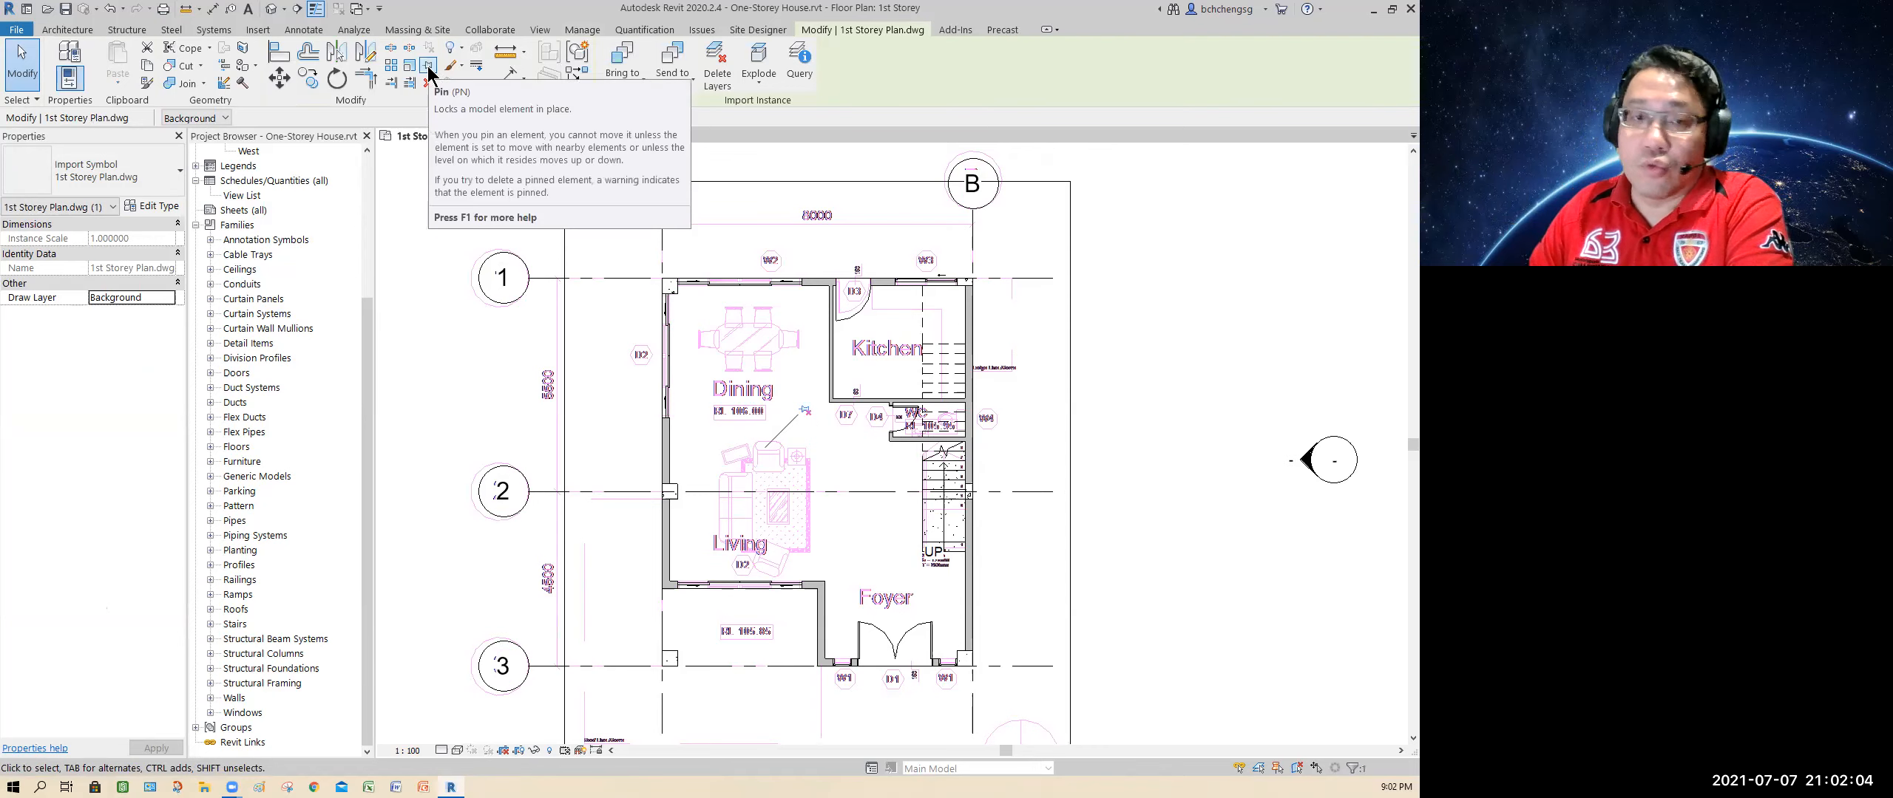
{"action": "left_click", "coordinate": [279, 78]}
{"action": "left_click", "coordinate": [526, 376]}
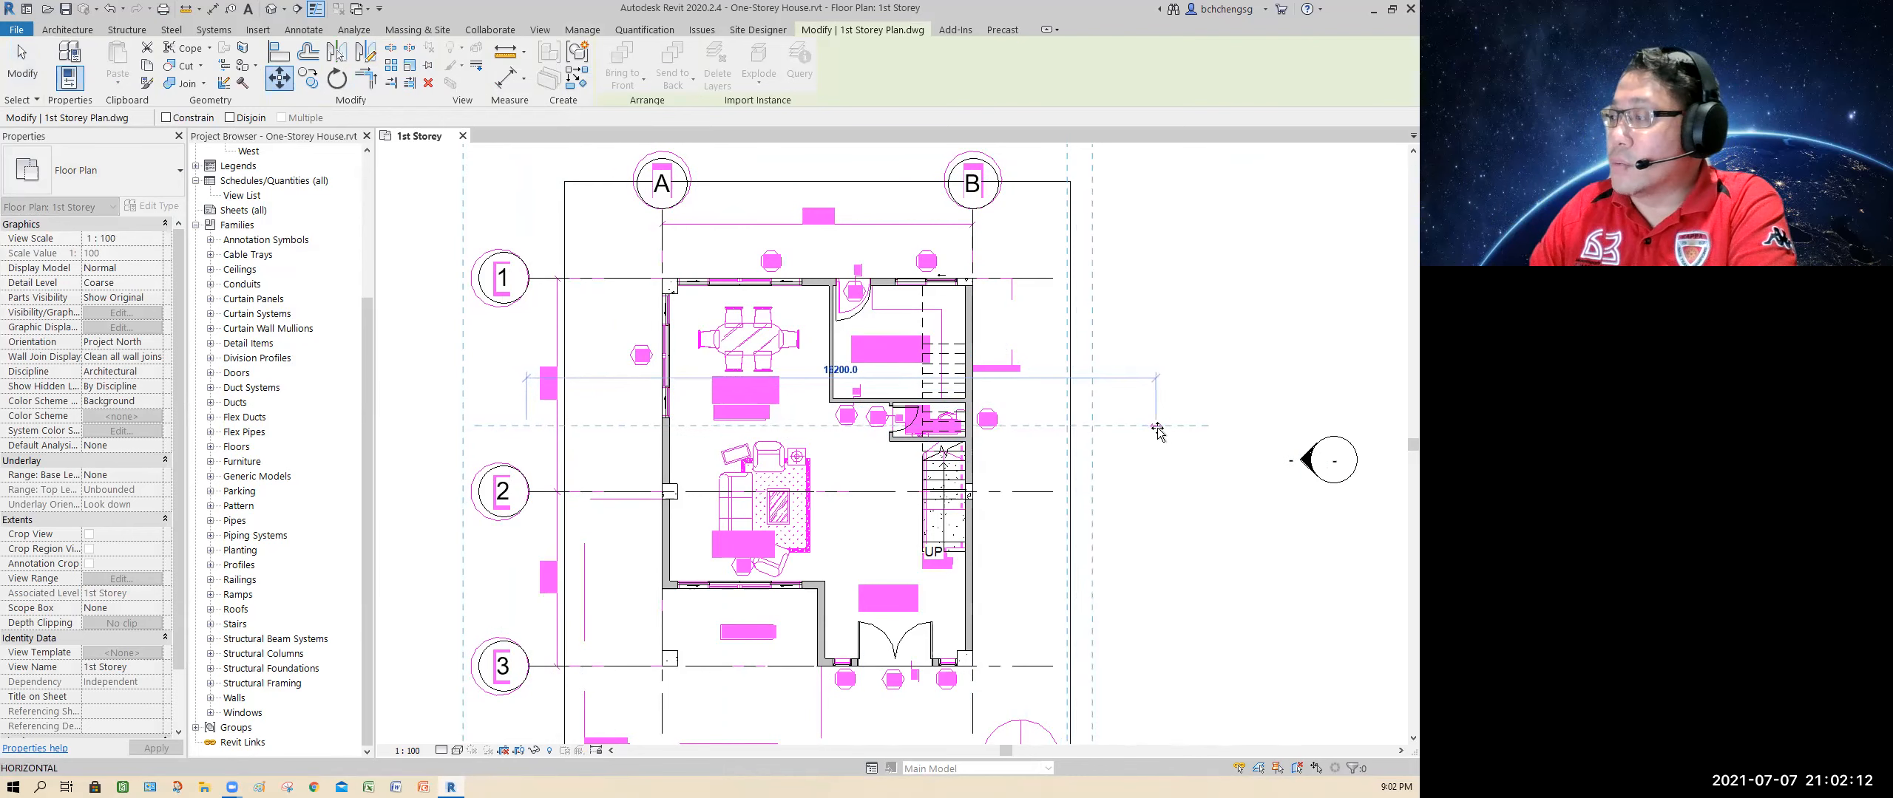
{"action": "left_click", "coordinate": [1158, 432]}
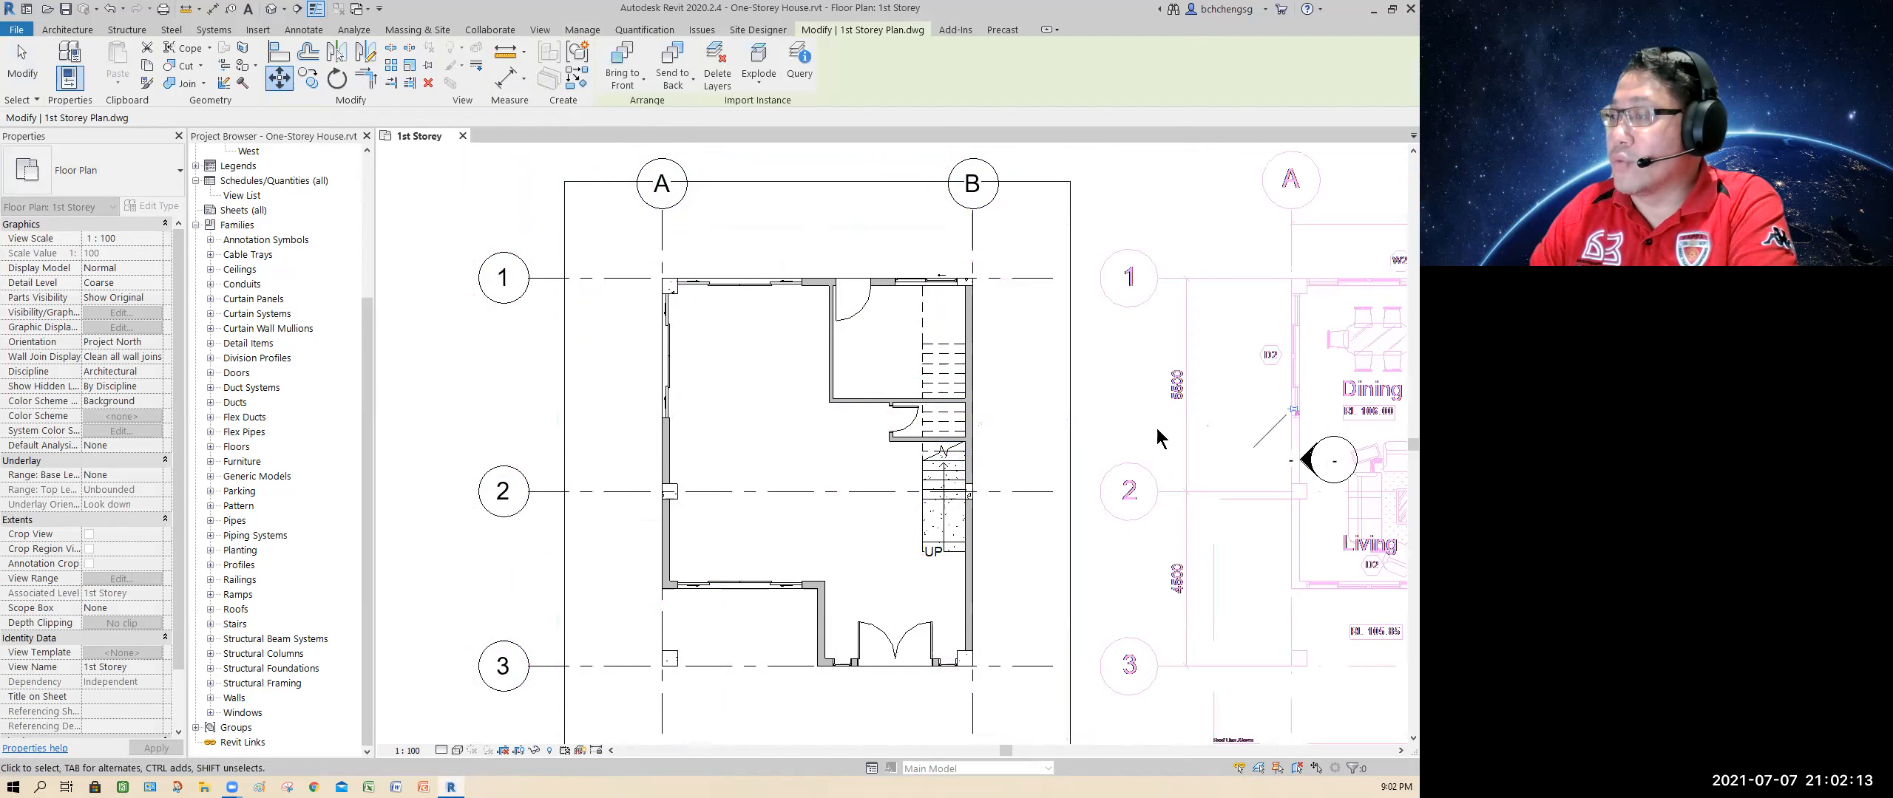
{"action": "left_click", "coordinate": [1004, 576]}
Examine the door and window tags on the imported 1st Storey Plan, including those at the dining room and foyer
{"action": "middle_click_drag", "start_coordinate": [1013, 581], "coordinate": [858, 553]}
{"action": "scroll", "coordinate": [861, 554], "scroll_direction": "down", "scroll_amount": 1}
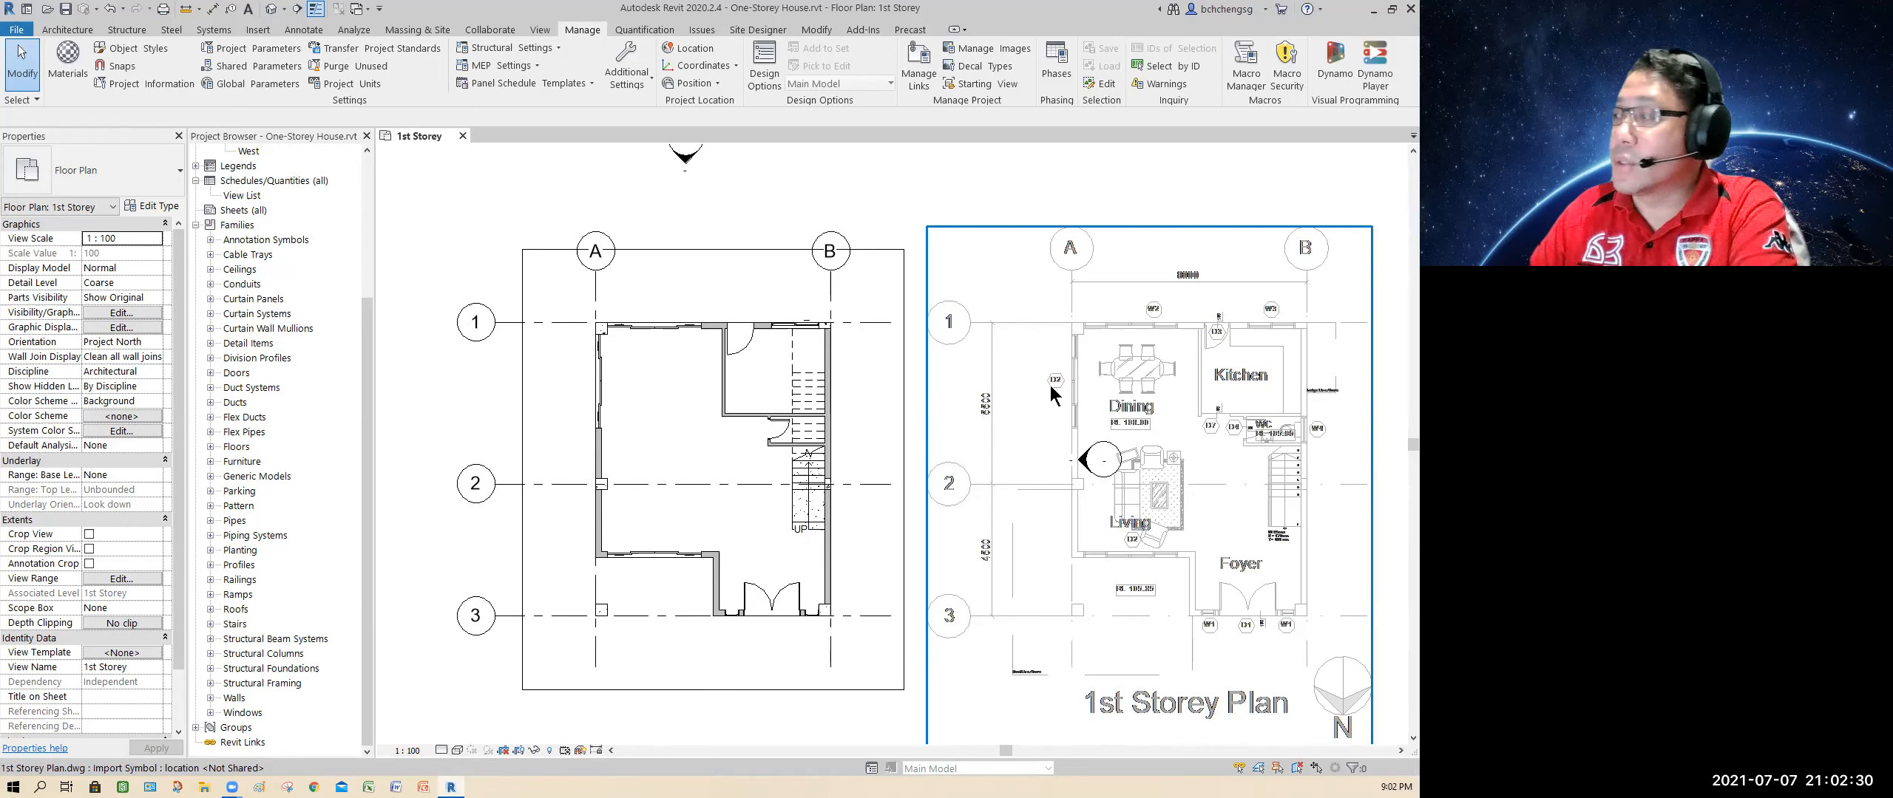
{"action": "scroll", "coordinate": [1055, 384], "scroll_direction": "up", "scroll_amount": 5}
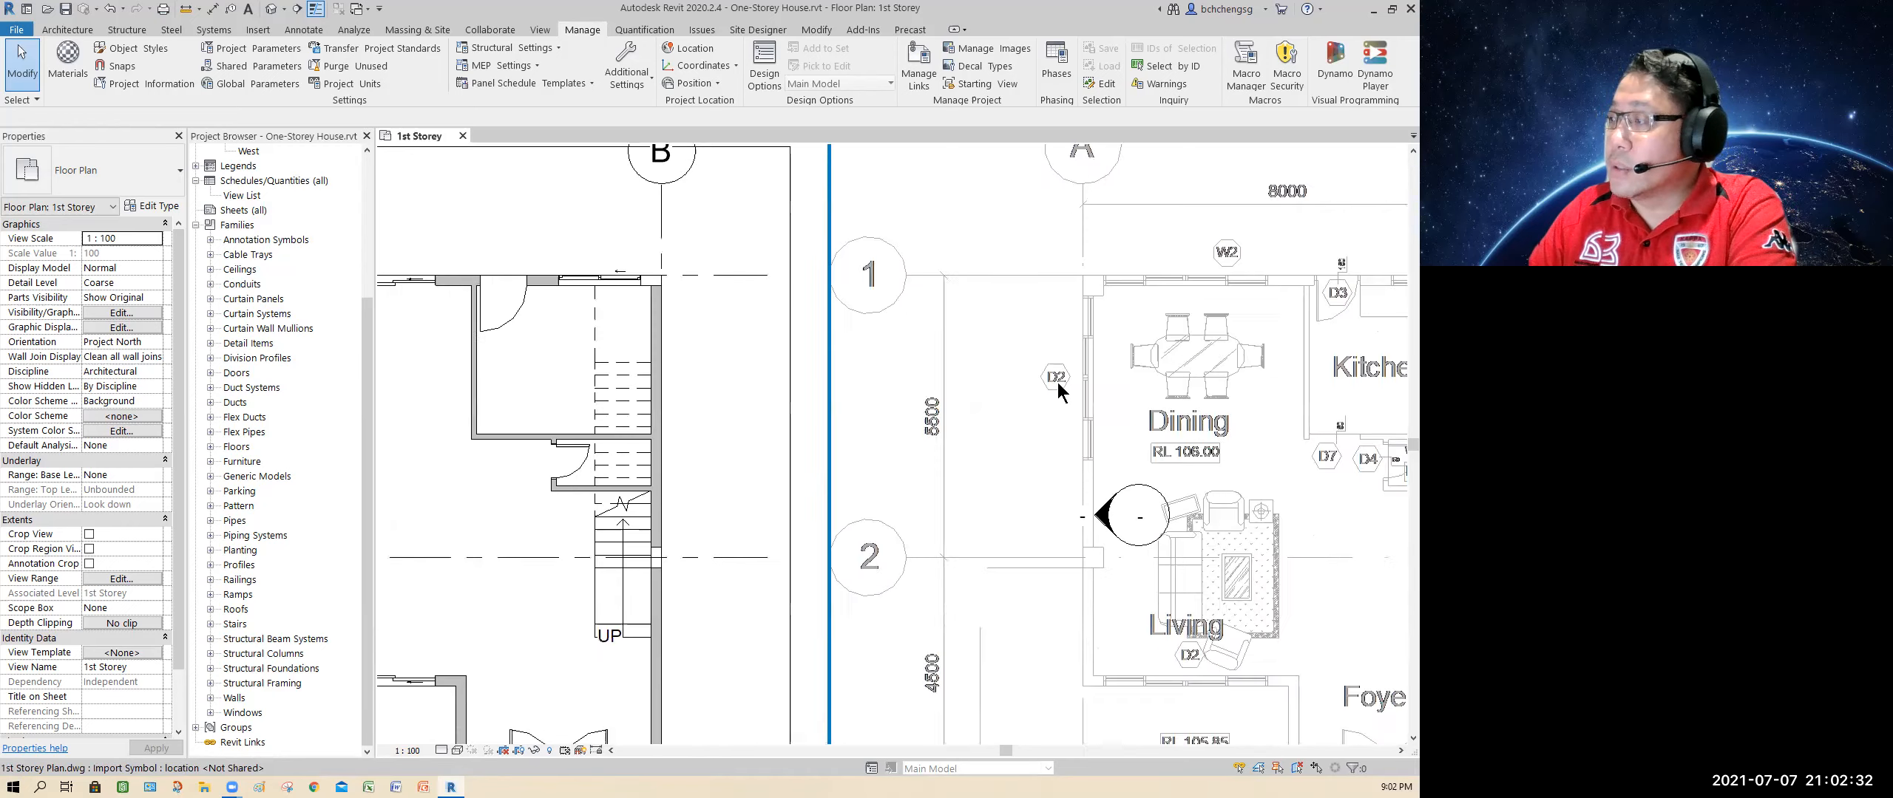
{"action": "middle_click_drag", "start_coordinate": [1054, 402], "coordinate": [736, 544]}
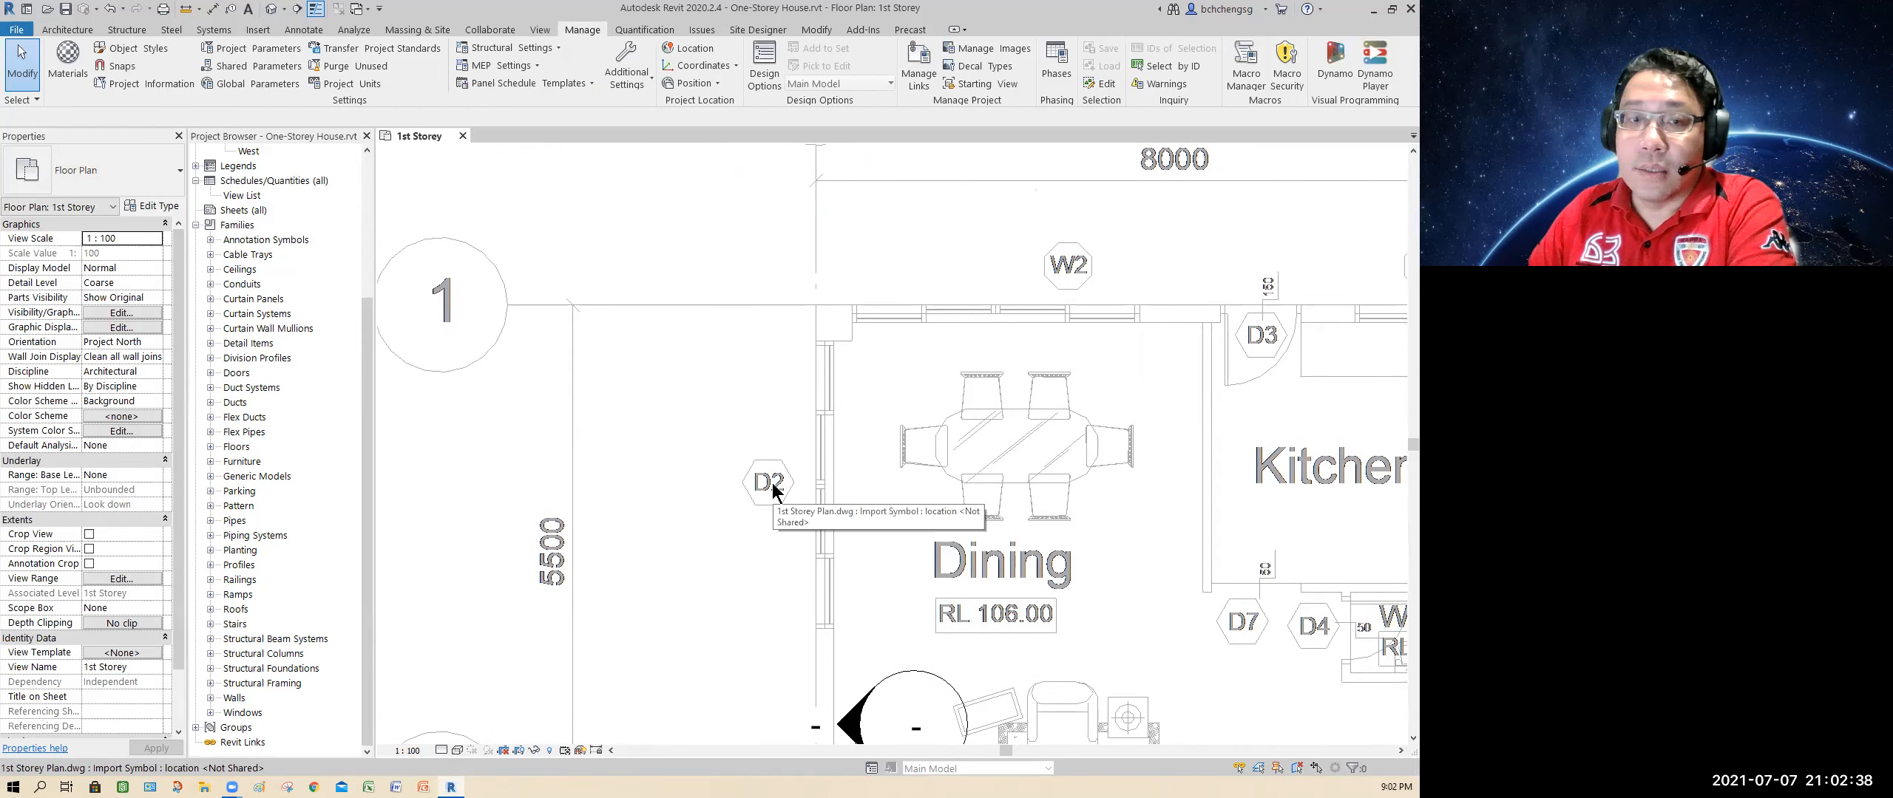
{"action": "scroll", "coordinate": [771, 482], "scroll_direction": "down", "scroll_amount": 5}
{"action": "middle_click_drag", "start_coordinate": [754, 477], "coordinate": [990, 395]}
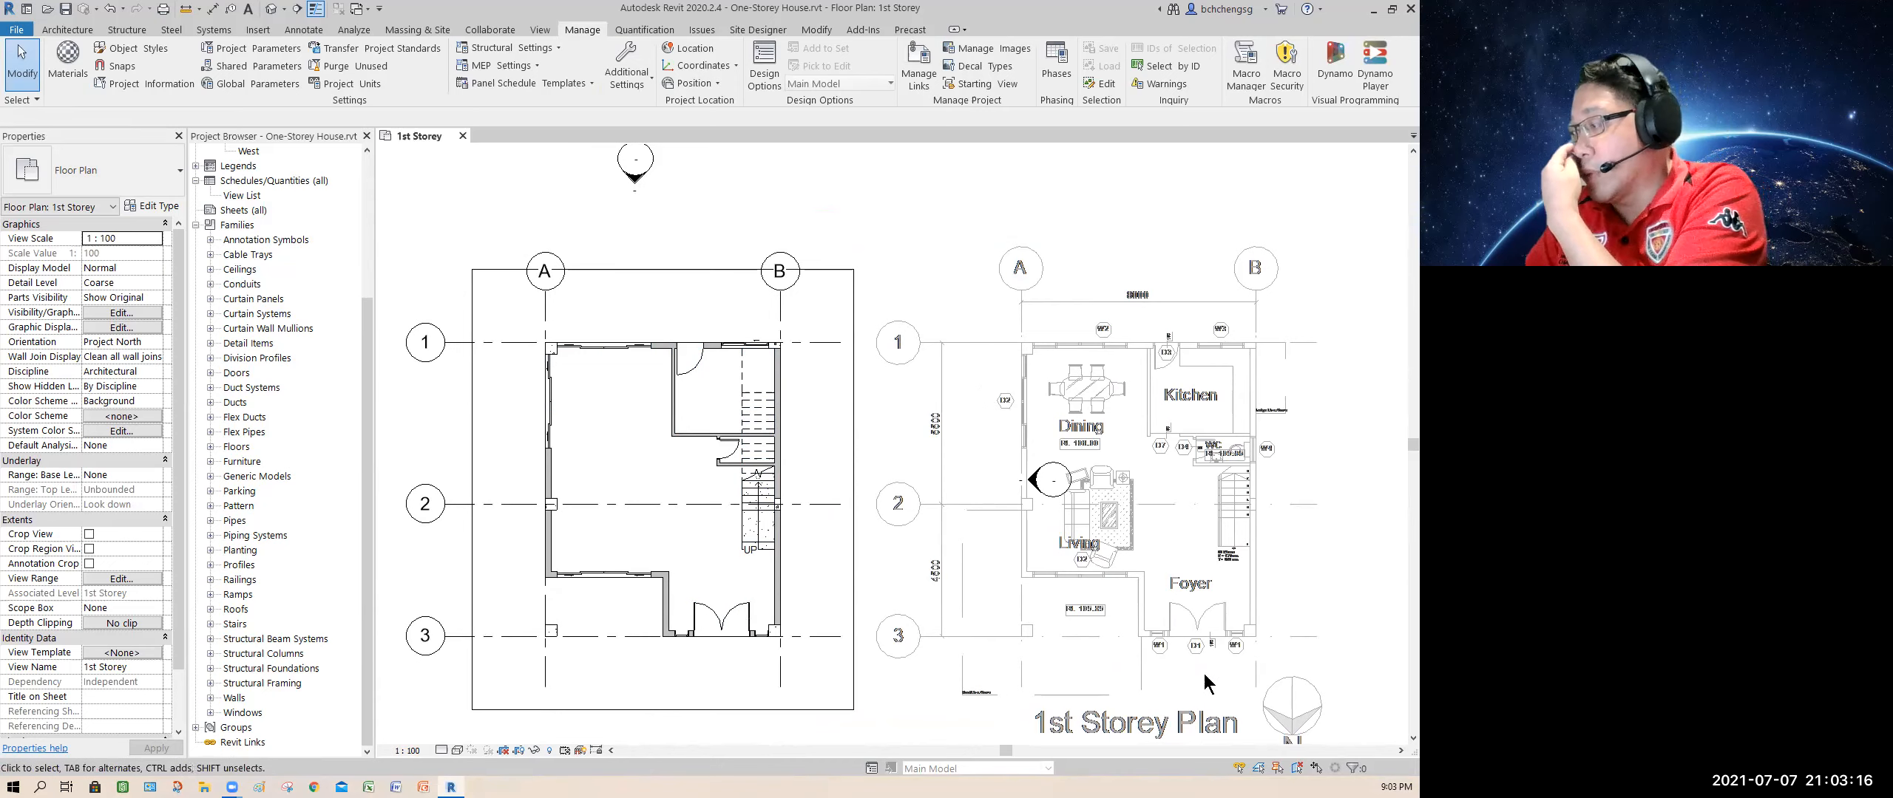
{"action": "scroll", "coordinate": [1201, 672], "scroll_direction": "up", "scroll_amount": 4}
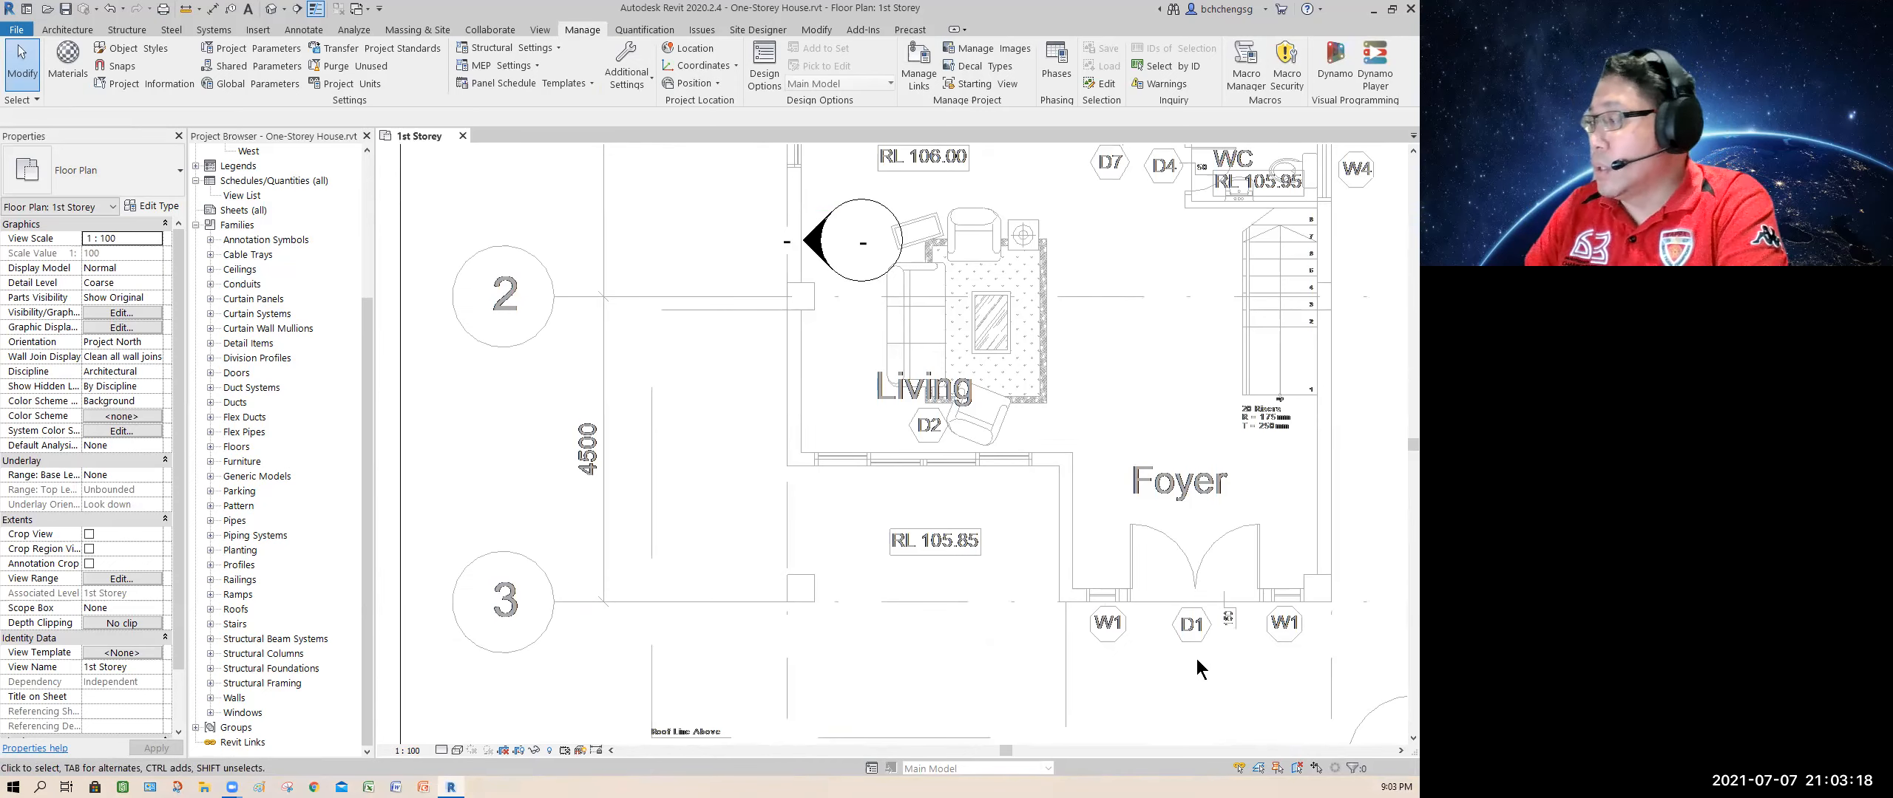
{"action": "scroll", "coordinate": [1184, 642], "scroll_direction": "down", "scroll_amount": 6}
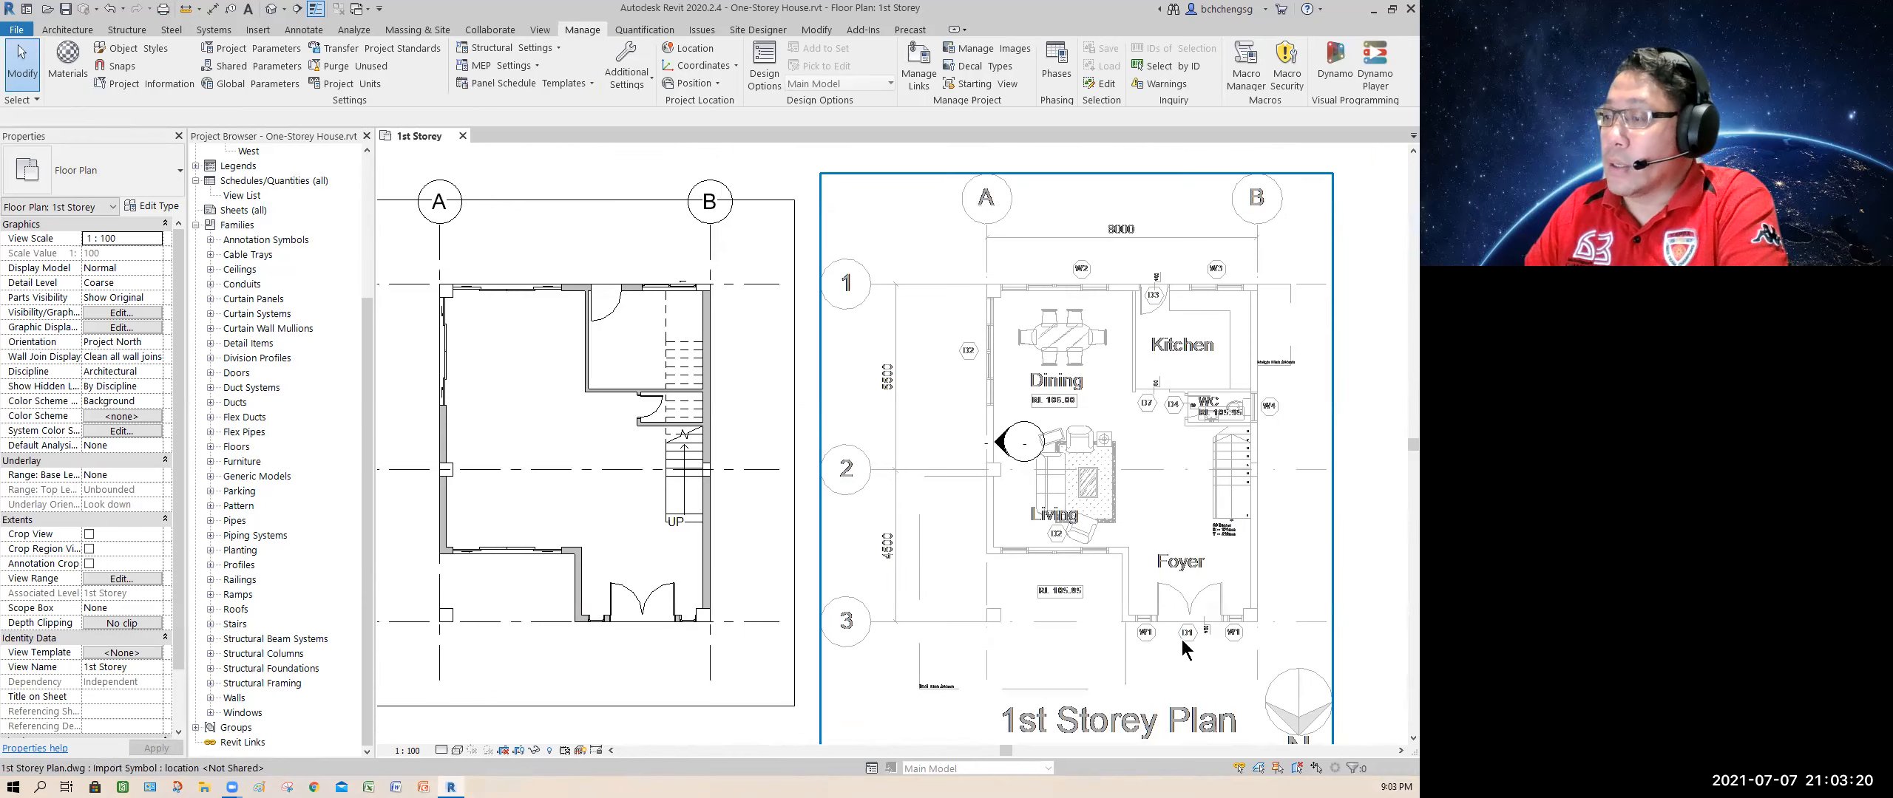
{"action": "middle_click_drag", "start_coordinate": [1187, 656], "coordinate": [1244, 654]}
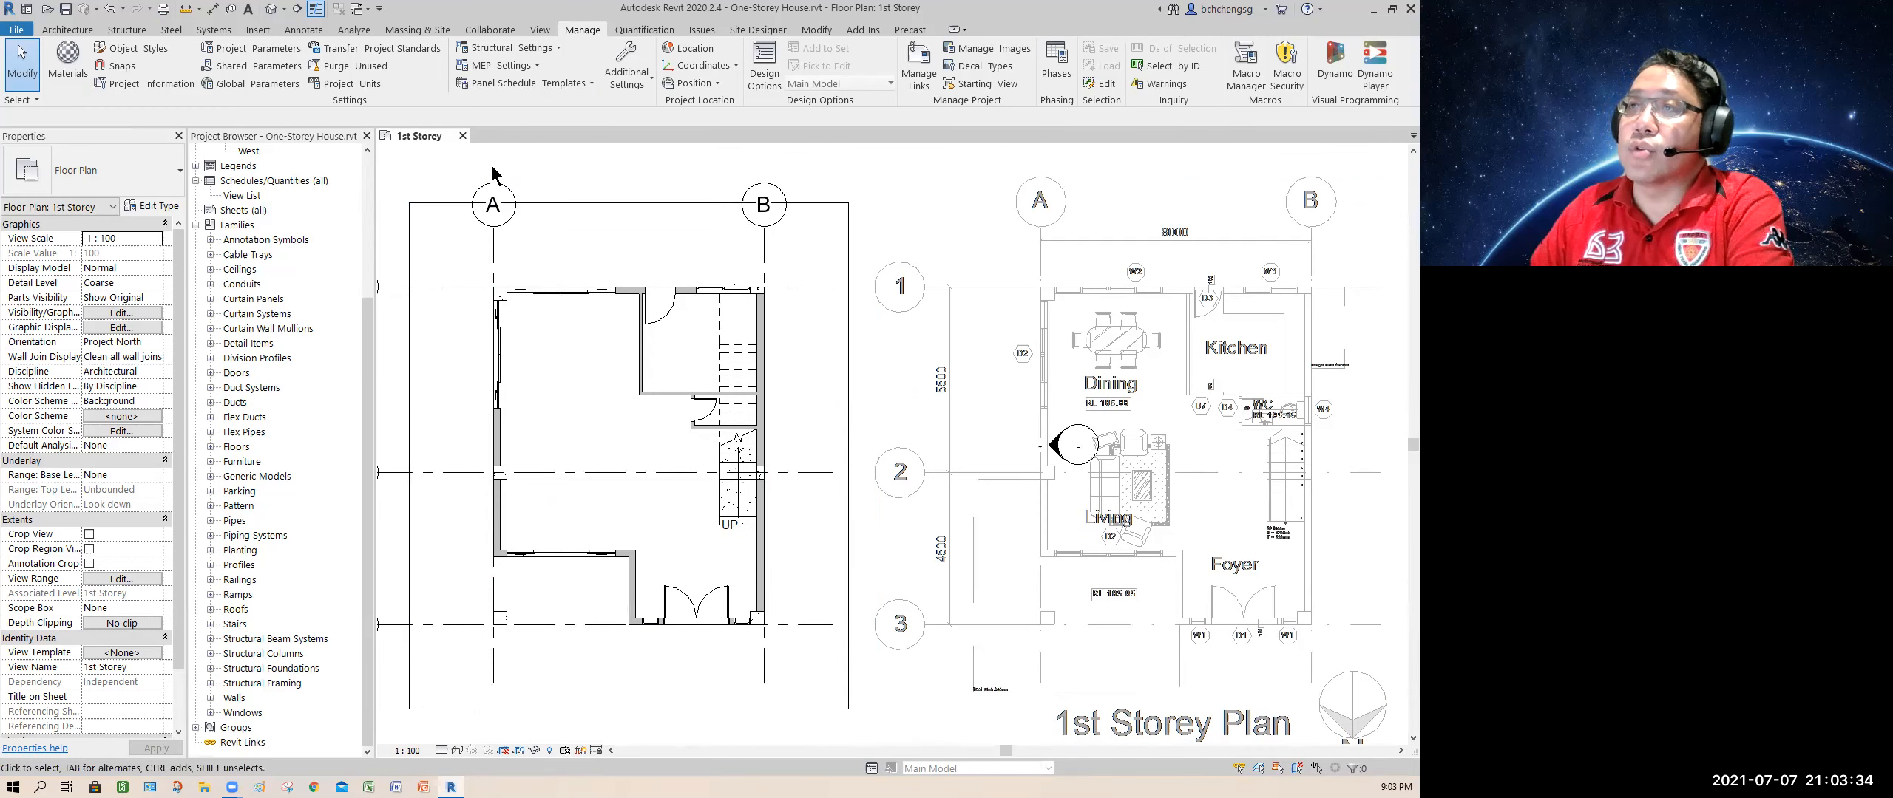
Filter the Loaded Tags And Symbols list to Architecture only, excluding Structure, and review the tag assigned to each category
{"action": "left_click", "coordinate": [303, 30]}
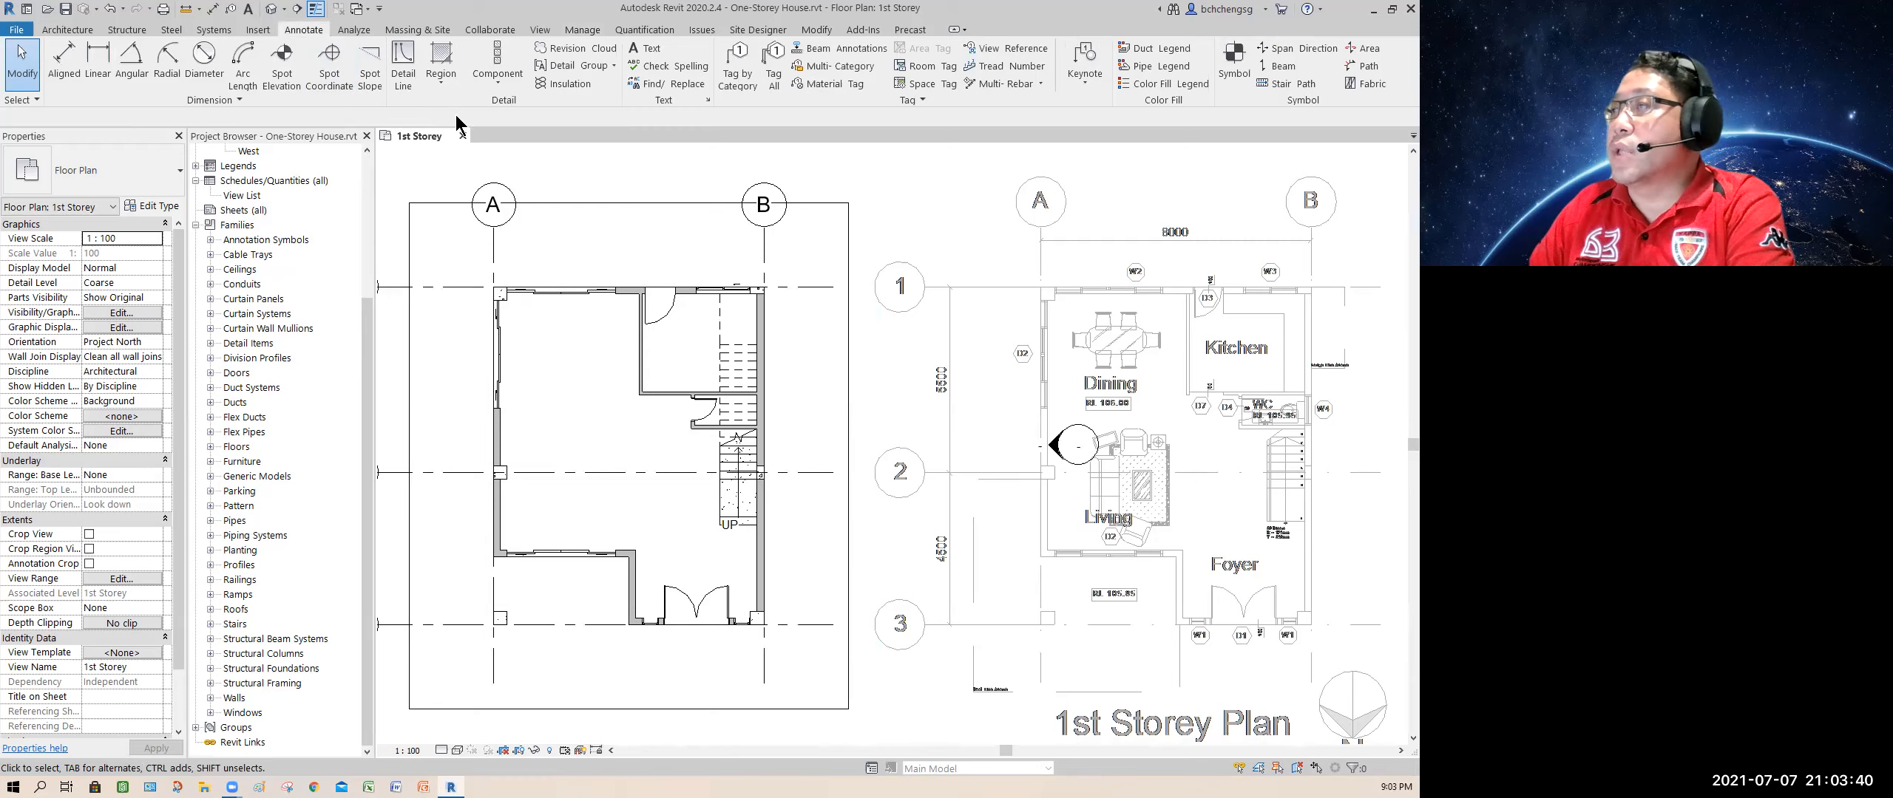
{"action": "left_click", "coordinate": [913, 100]}
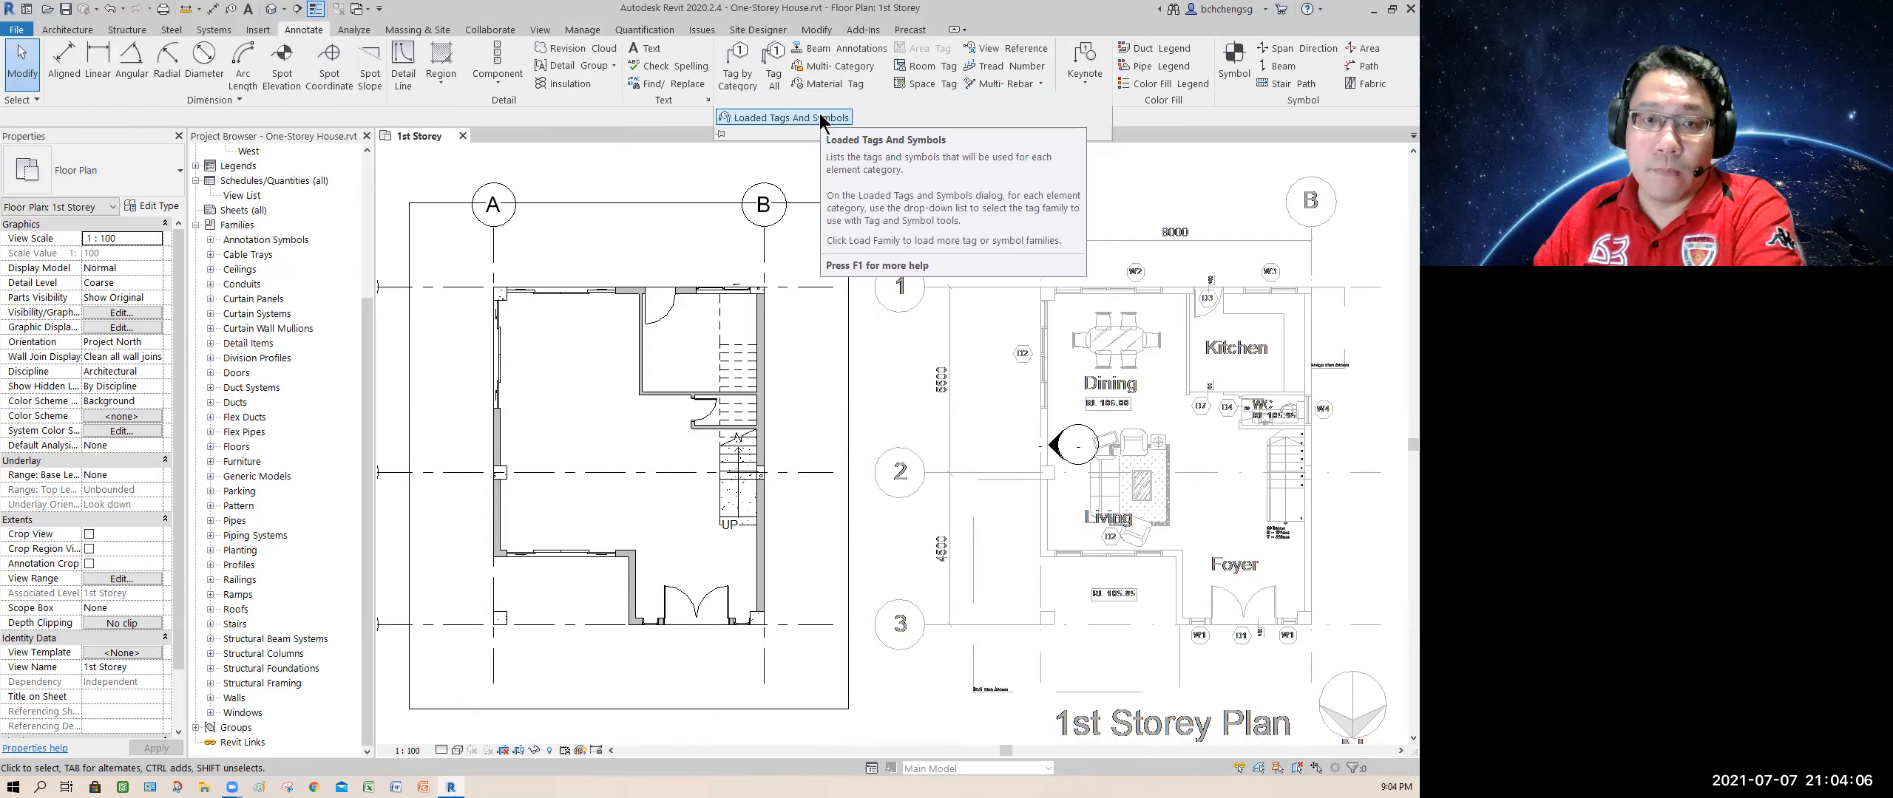
{"action": "left_click", "coordinate": [819, 116]}
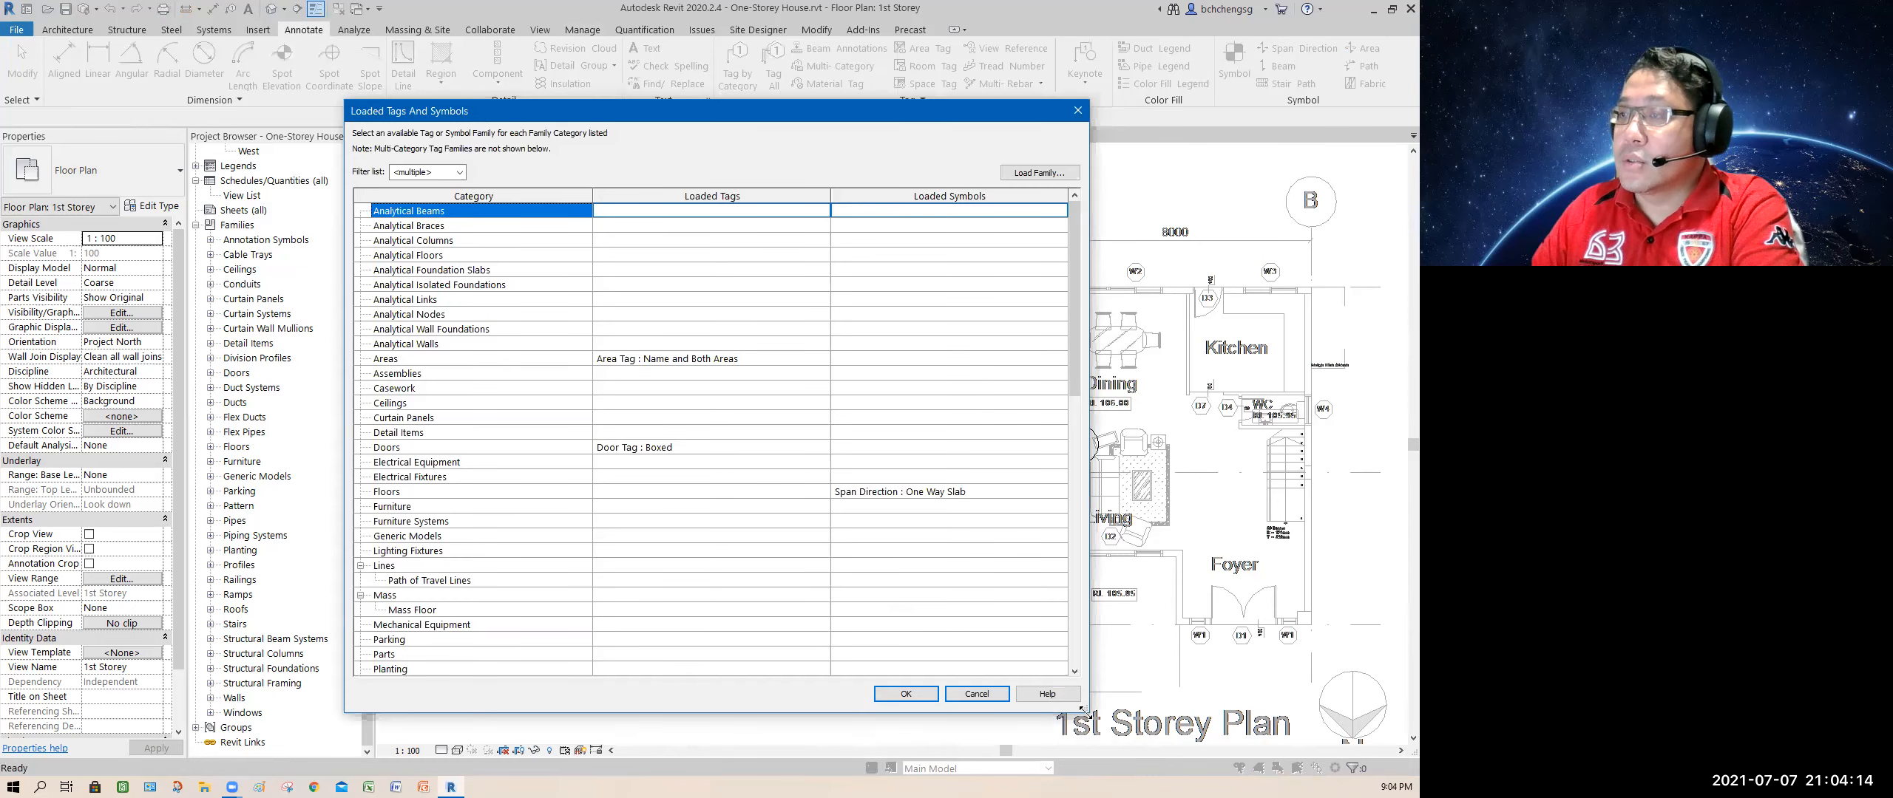
{"action": "left_click_drag", "start_coordinate": [1082, 711], "coordinate": [894, 707]}
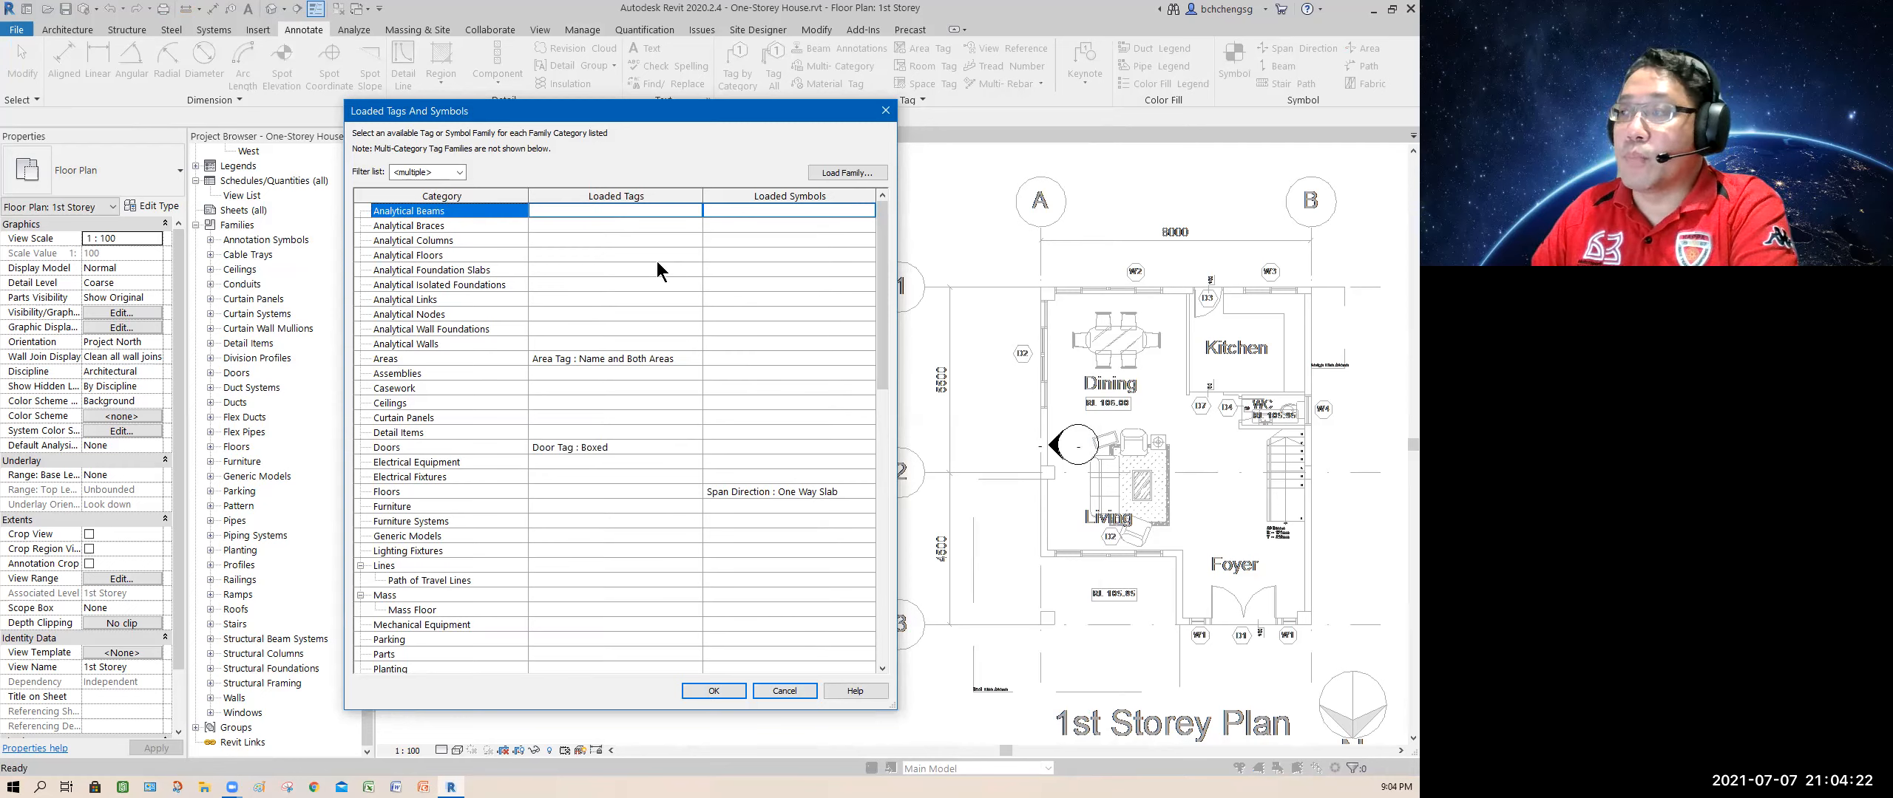
{"action": "mouse_move", "coordinate": [885, 313]}
{"action": "left_mouse_down"}
{"action": "mouse_move", "coordinate": [888, 591]}
{"action": "mouse_move", "coordinate": [860, 323]}
{"action": "left_mouse_up"}
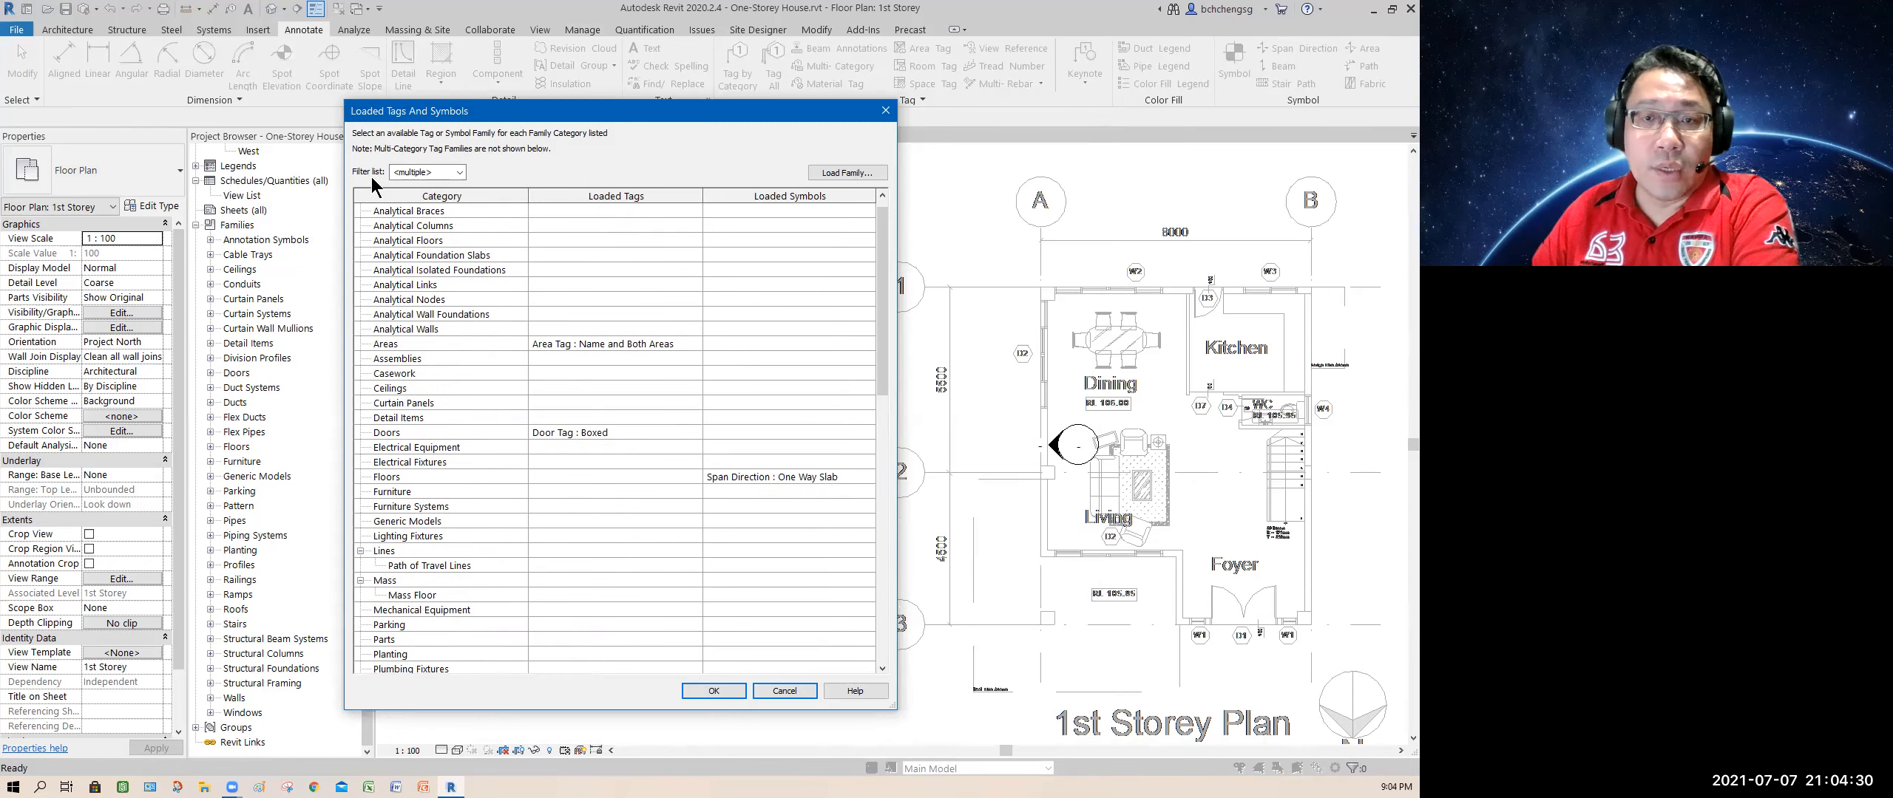
{"action": "left_click", "coordinate": [459, 172]}
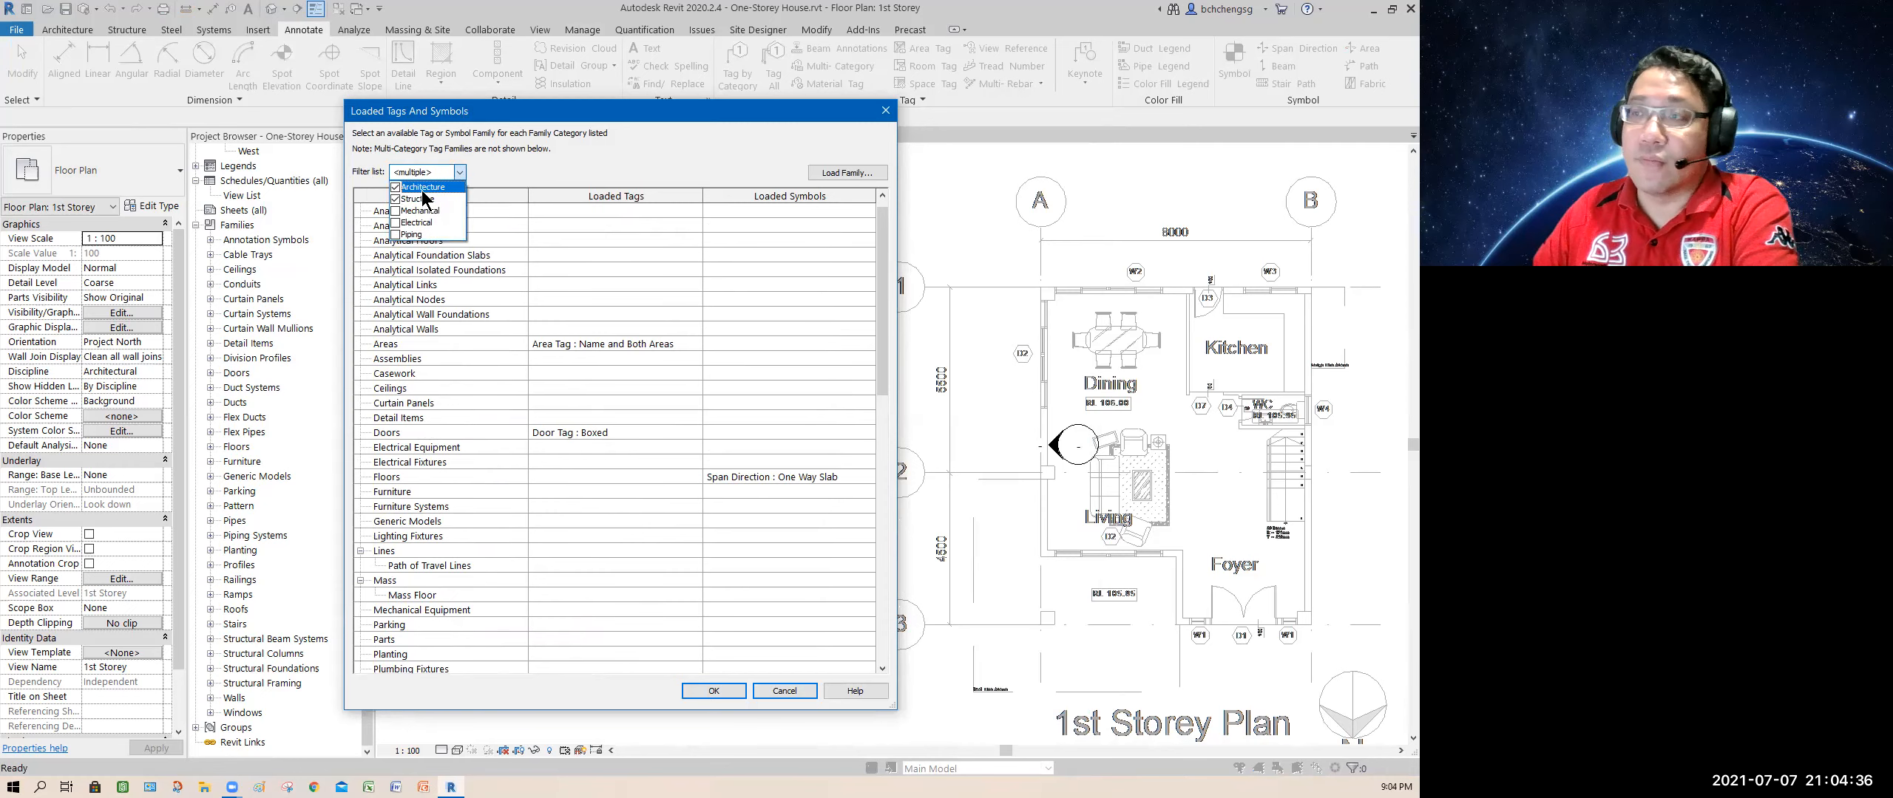
{"action": "left_click", "coordinate": [394, 199]}
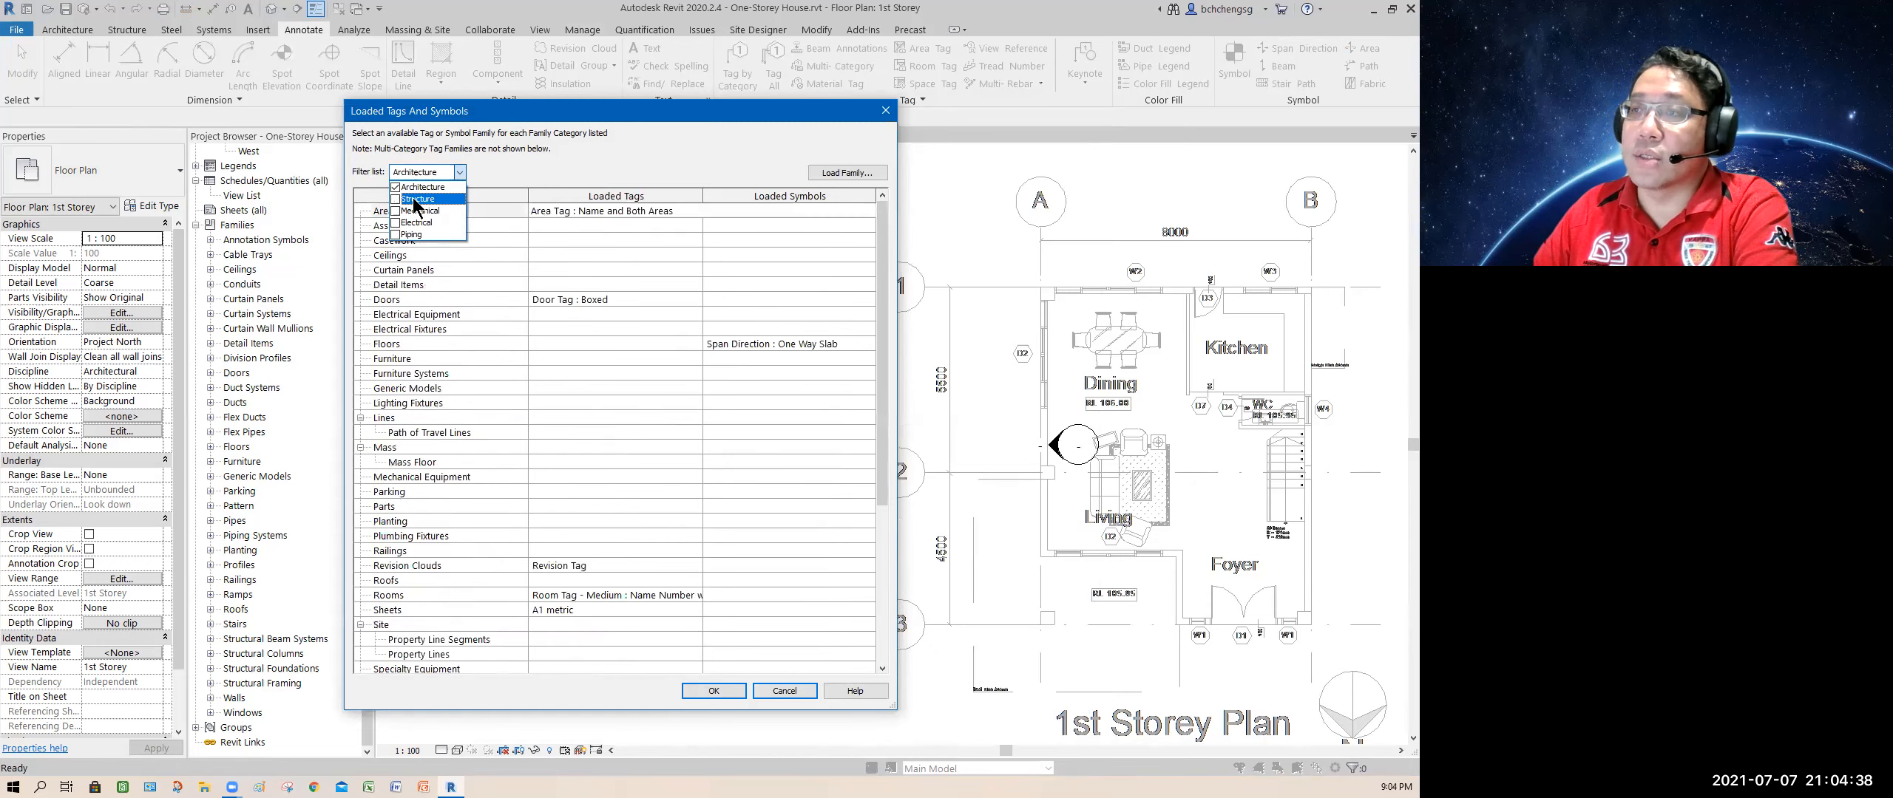
{"action": "left_click", "coordinate": [489, 174]}
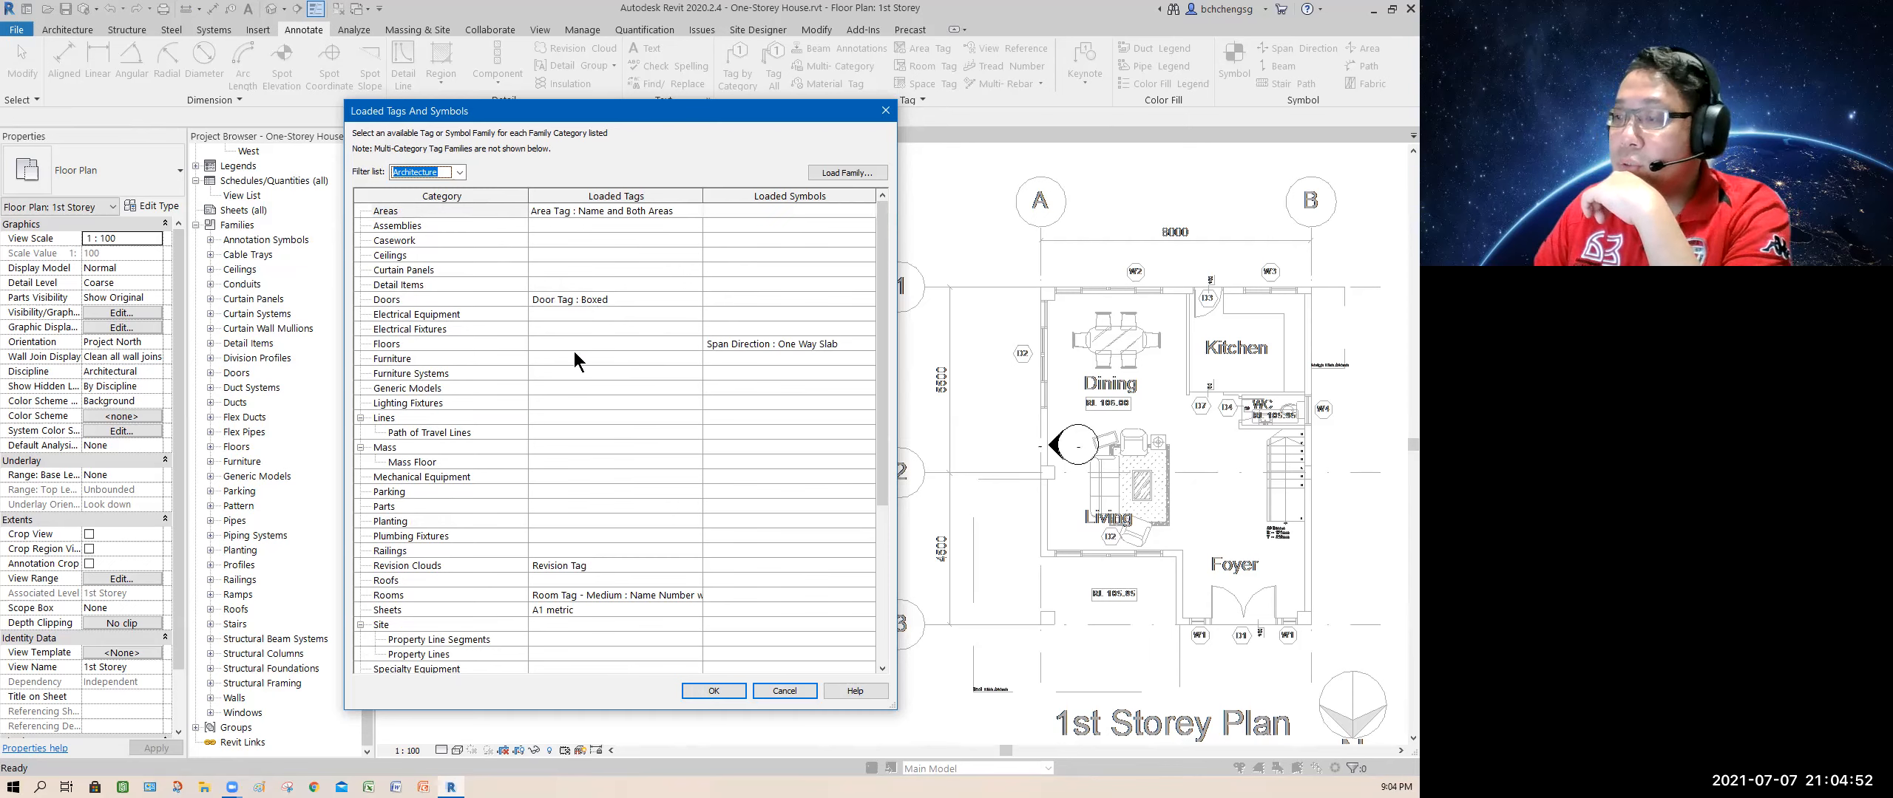
{"action": "scroll", "coordinate": [479, 438], "scroll_direction": "down", "scroll_amount": 5}
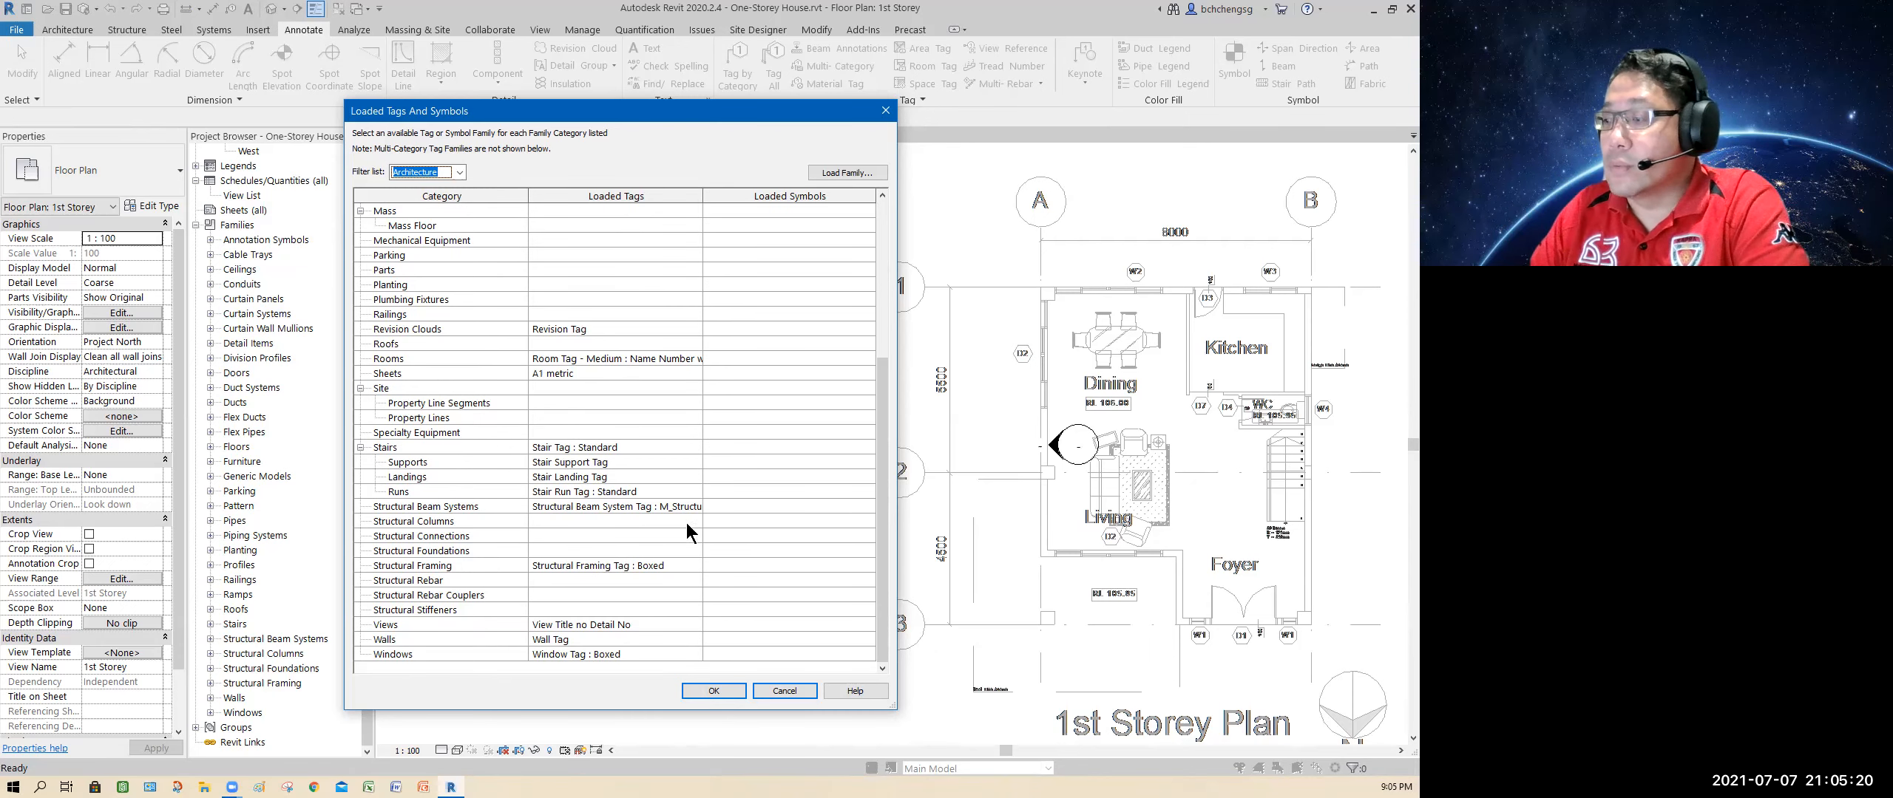
{"action": "left_click", "coordinate": [712, 689]}
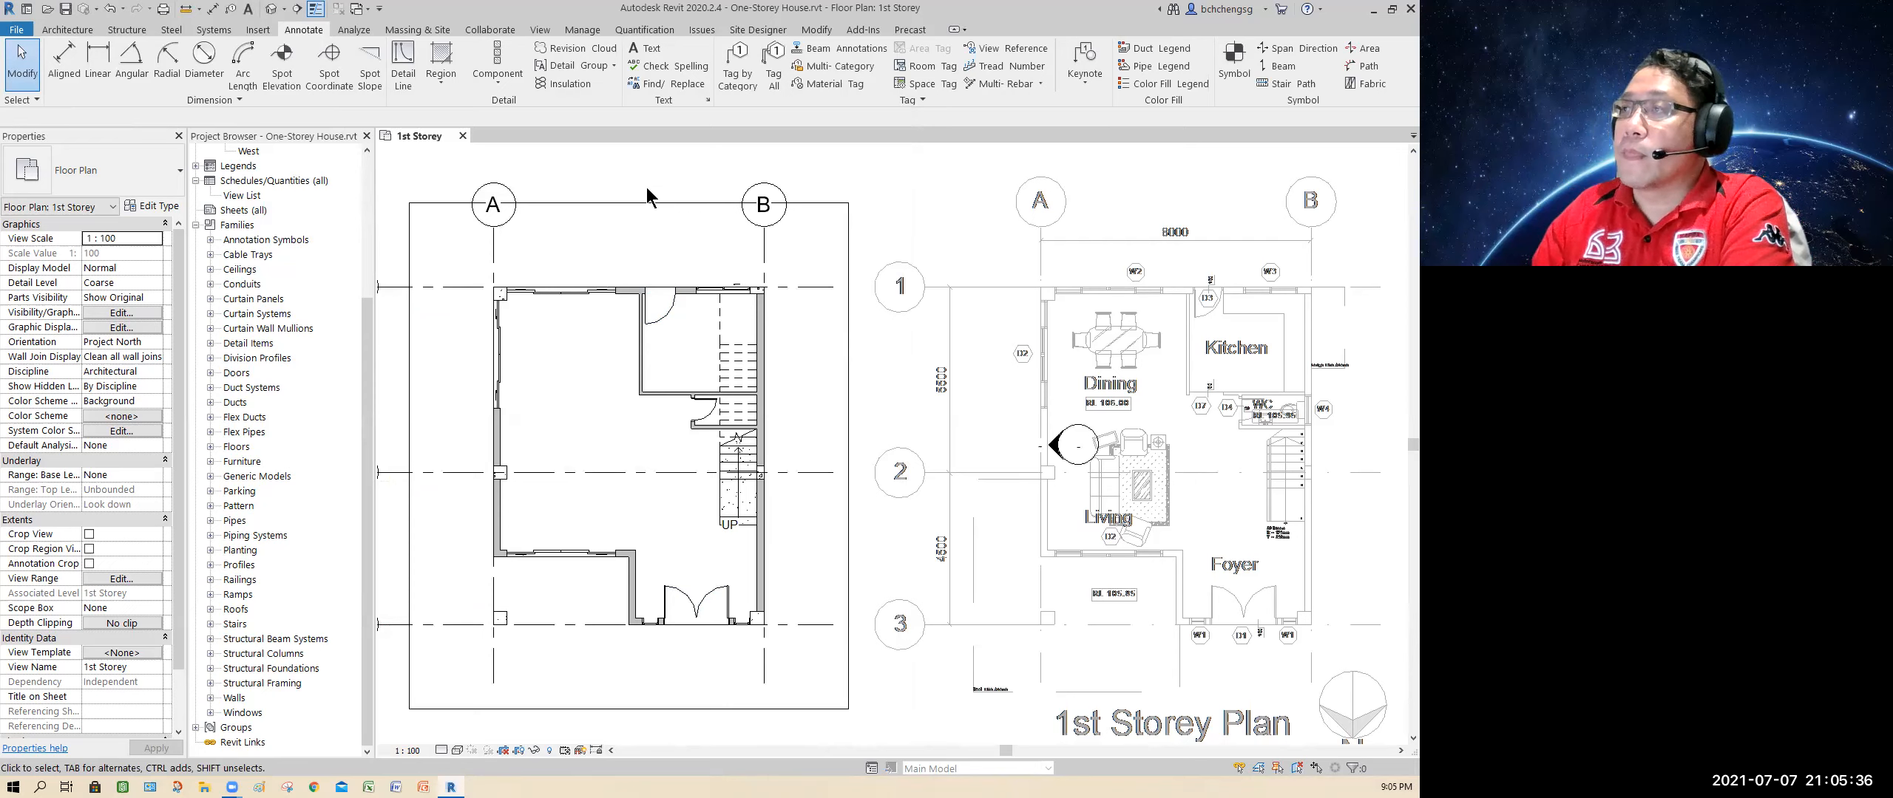
Look over the categories and loaded tags offered by Tag All Not Tagged without applying any
{"action": "left_click", "coordinate": [769, 86]}
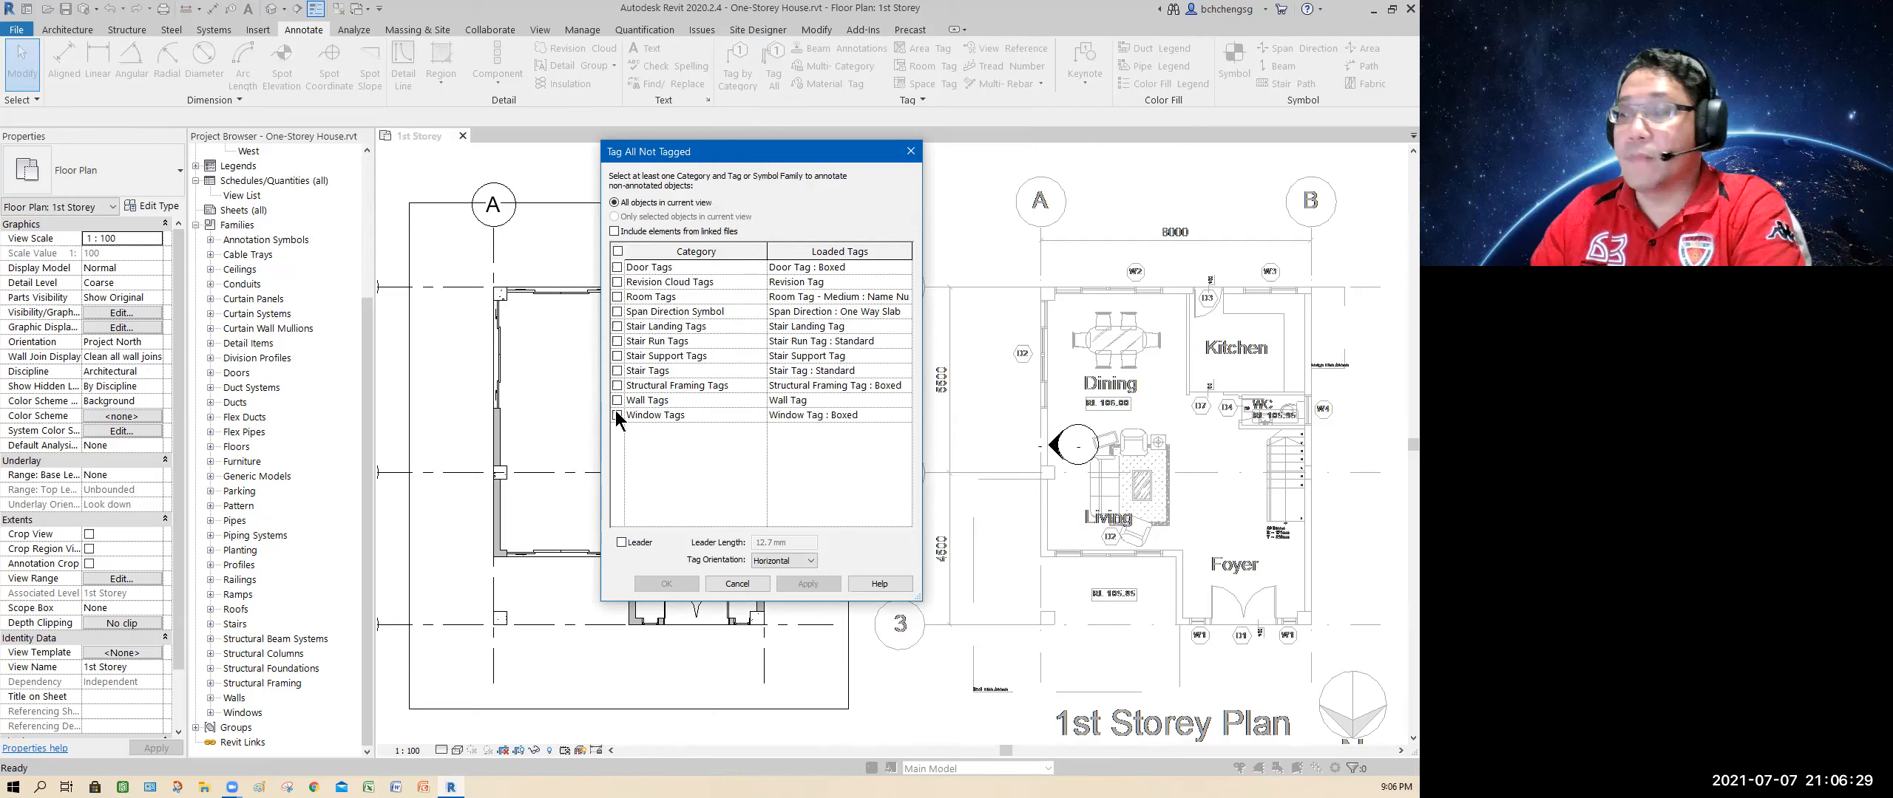
{"action": "left_click", "coordinate": [738, 584]}
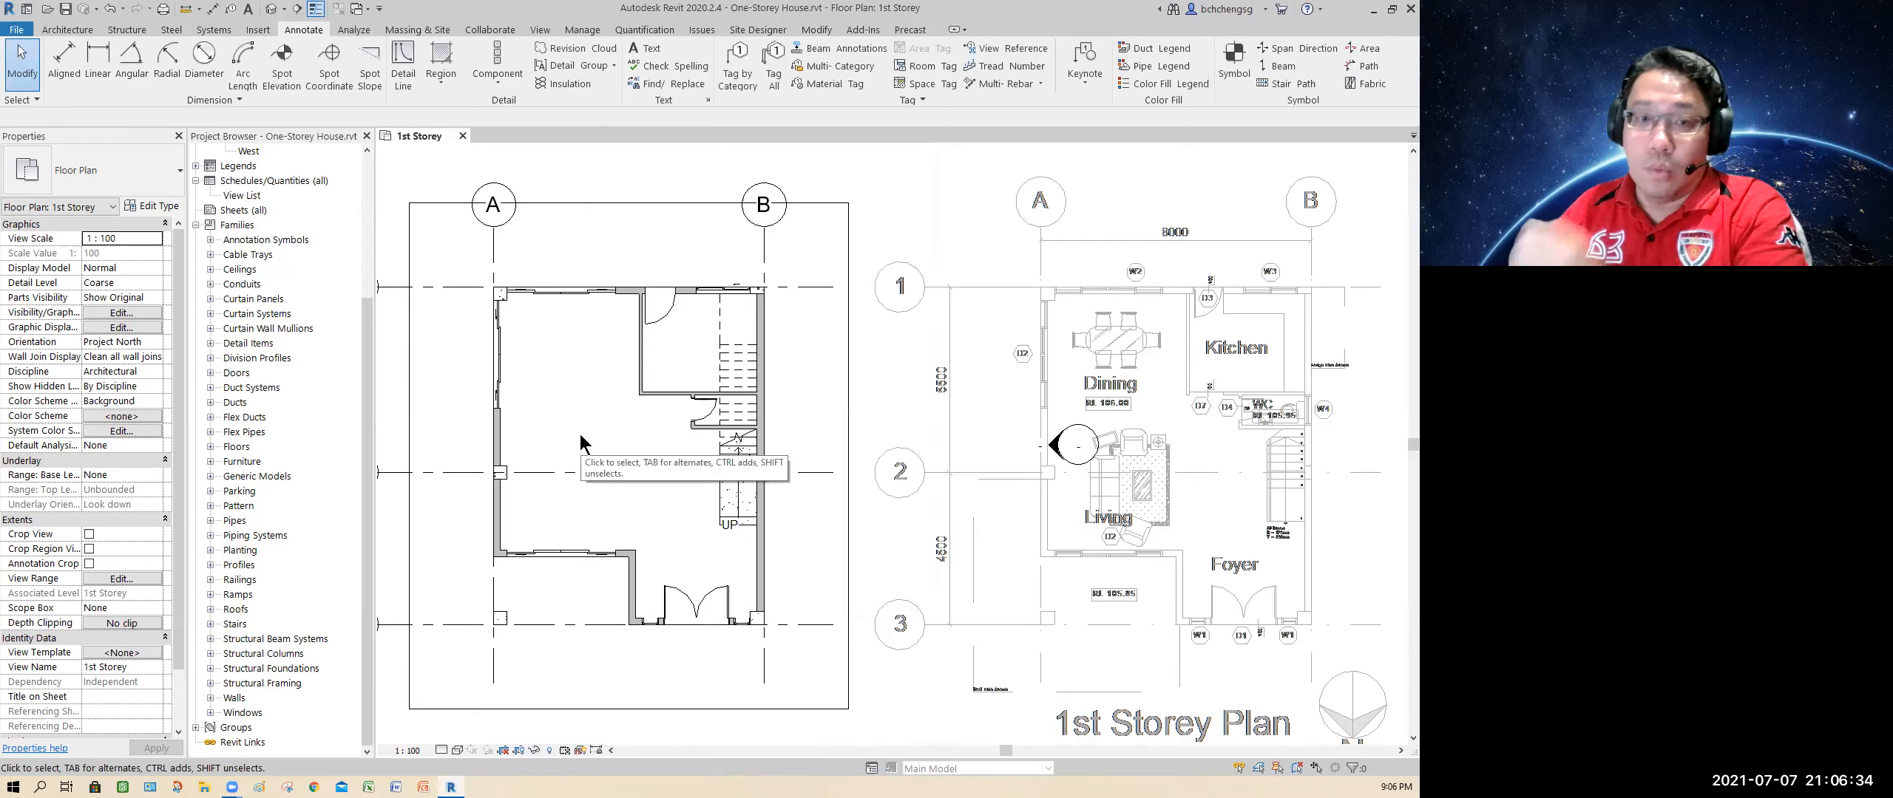
Start Tag by Category and turn off the leader for the tags
{"action": "left_click", "coordinate": [725, 71]}
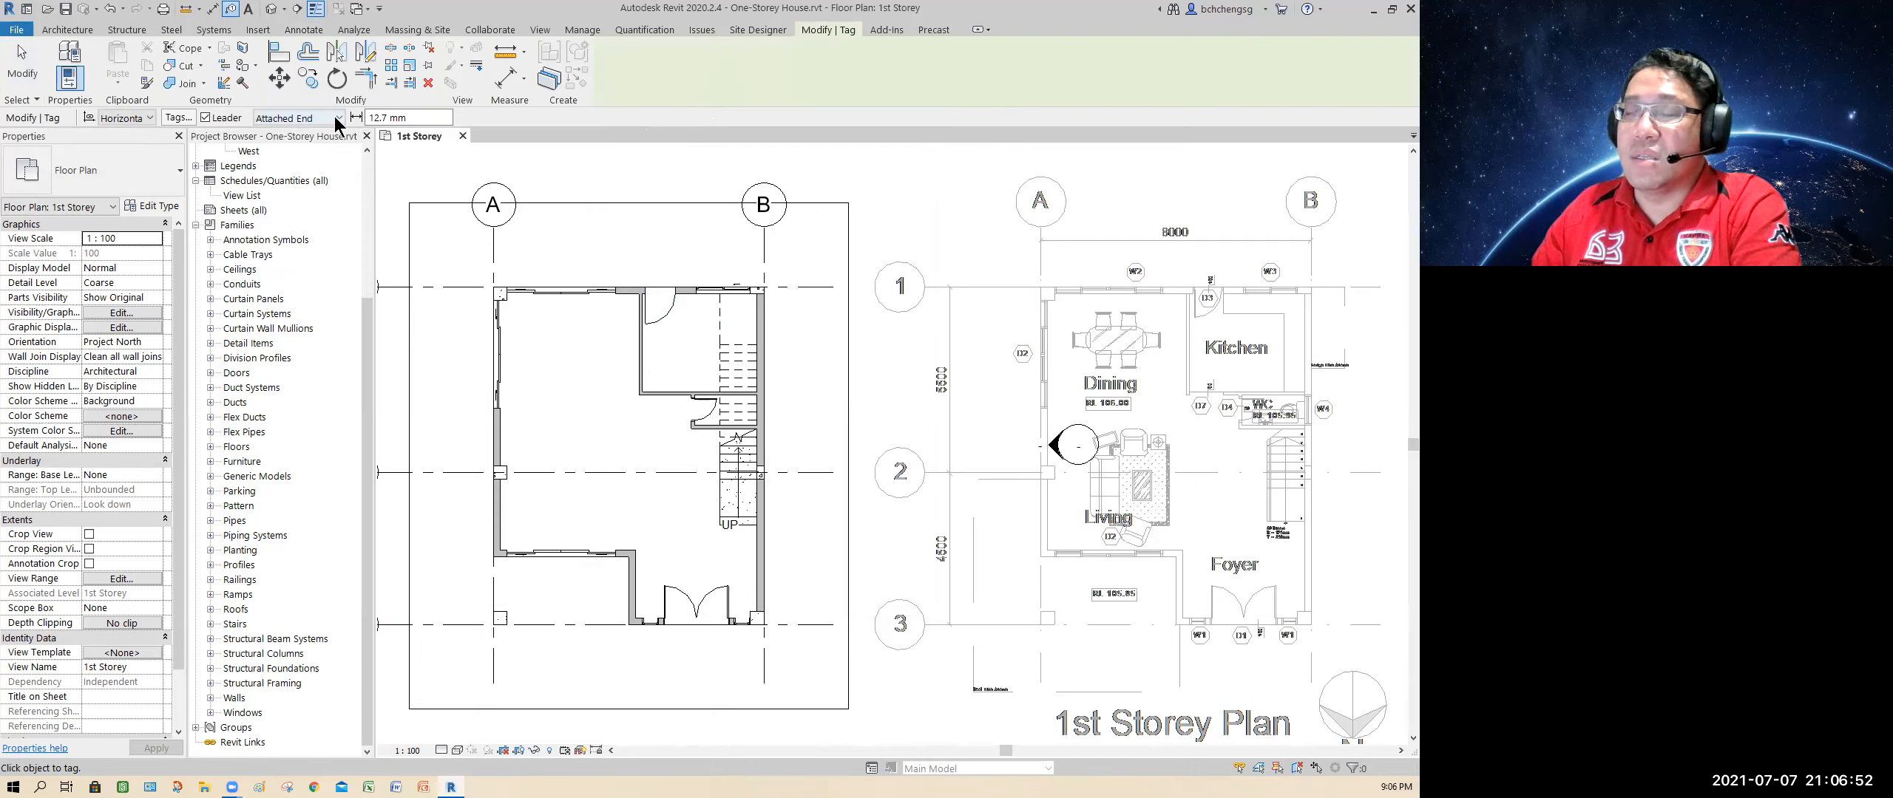
{"action": "left_click", "coordinate": [1019, 352]}
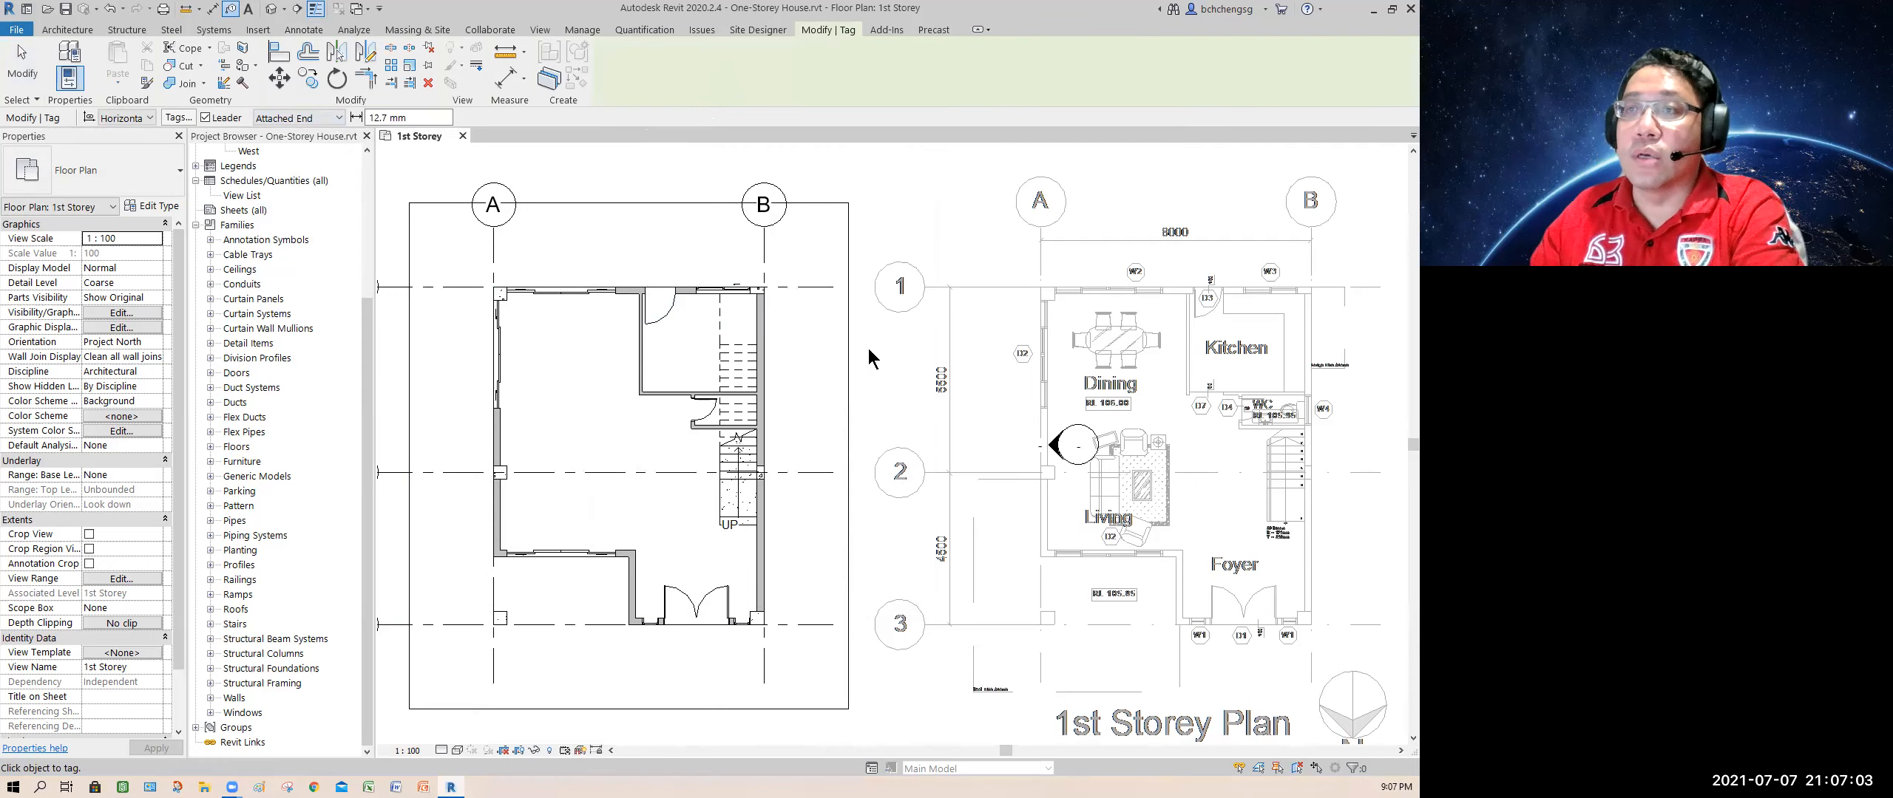
{"action": "left_click", "coordinate": [205, 118]}
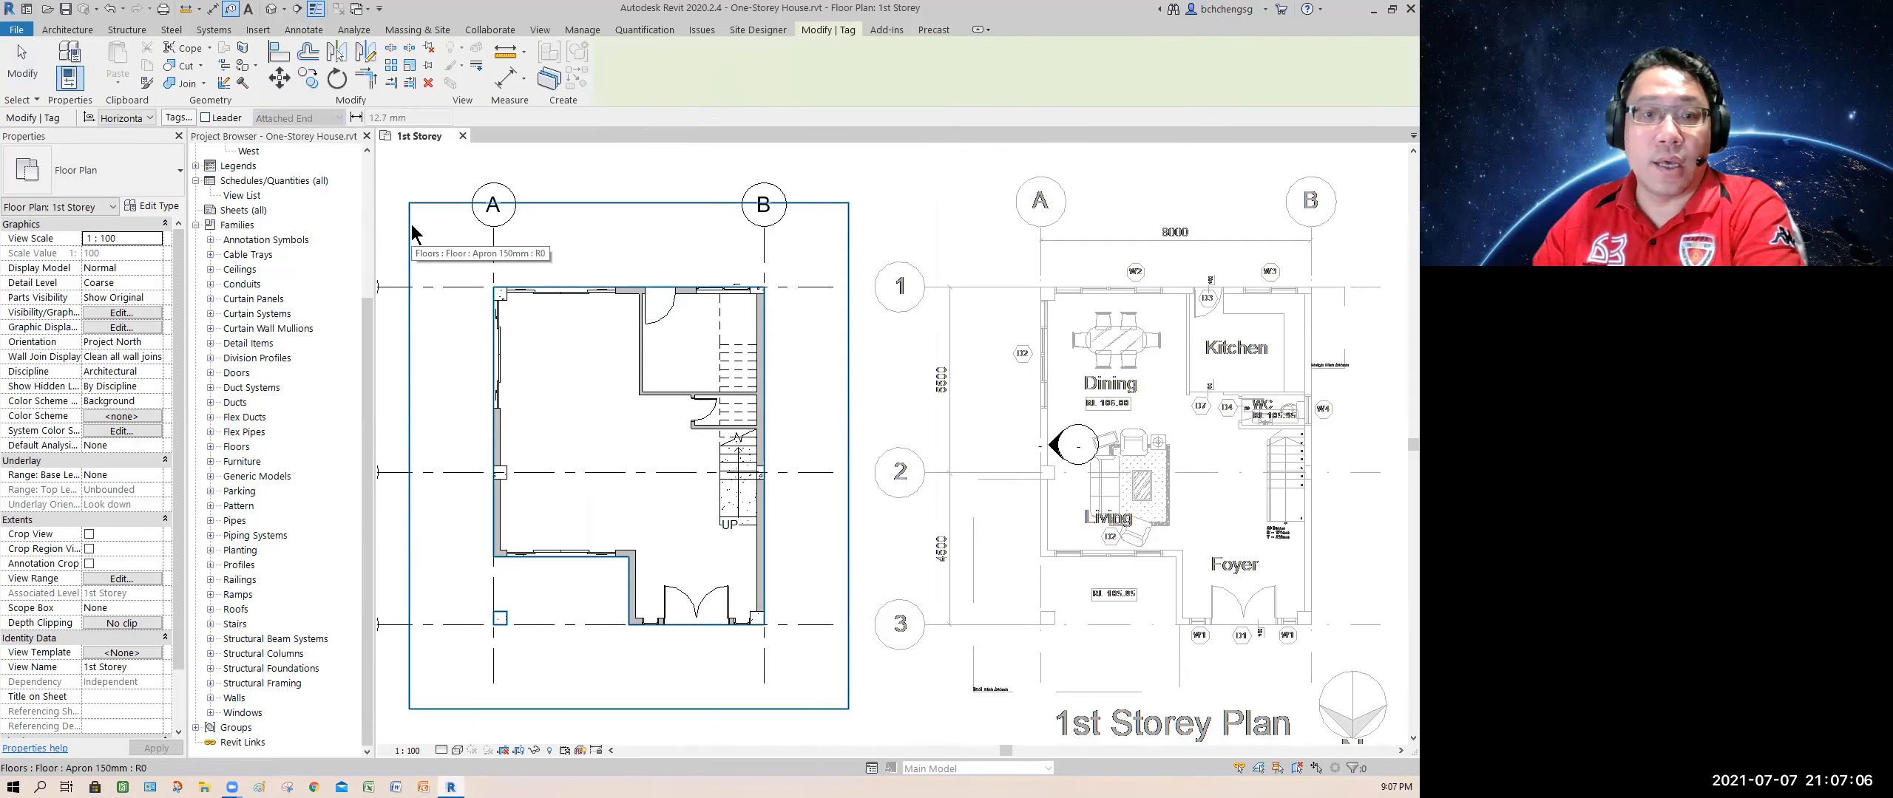
Review the tag types available for the Doors category in Loaded Tags And Symbols without changing the selection
{"action": "left_click", "coordinate": [177, 118]}
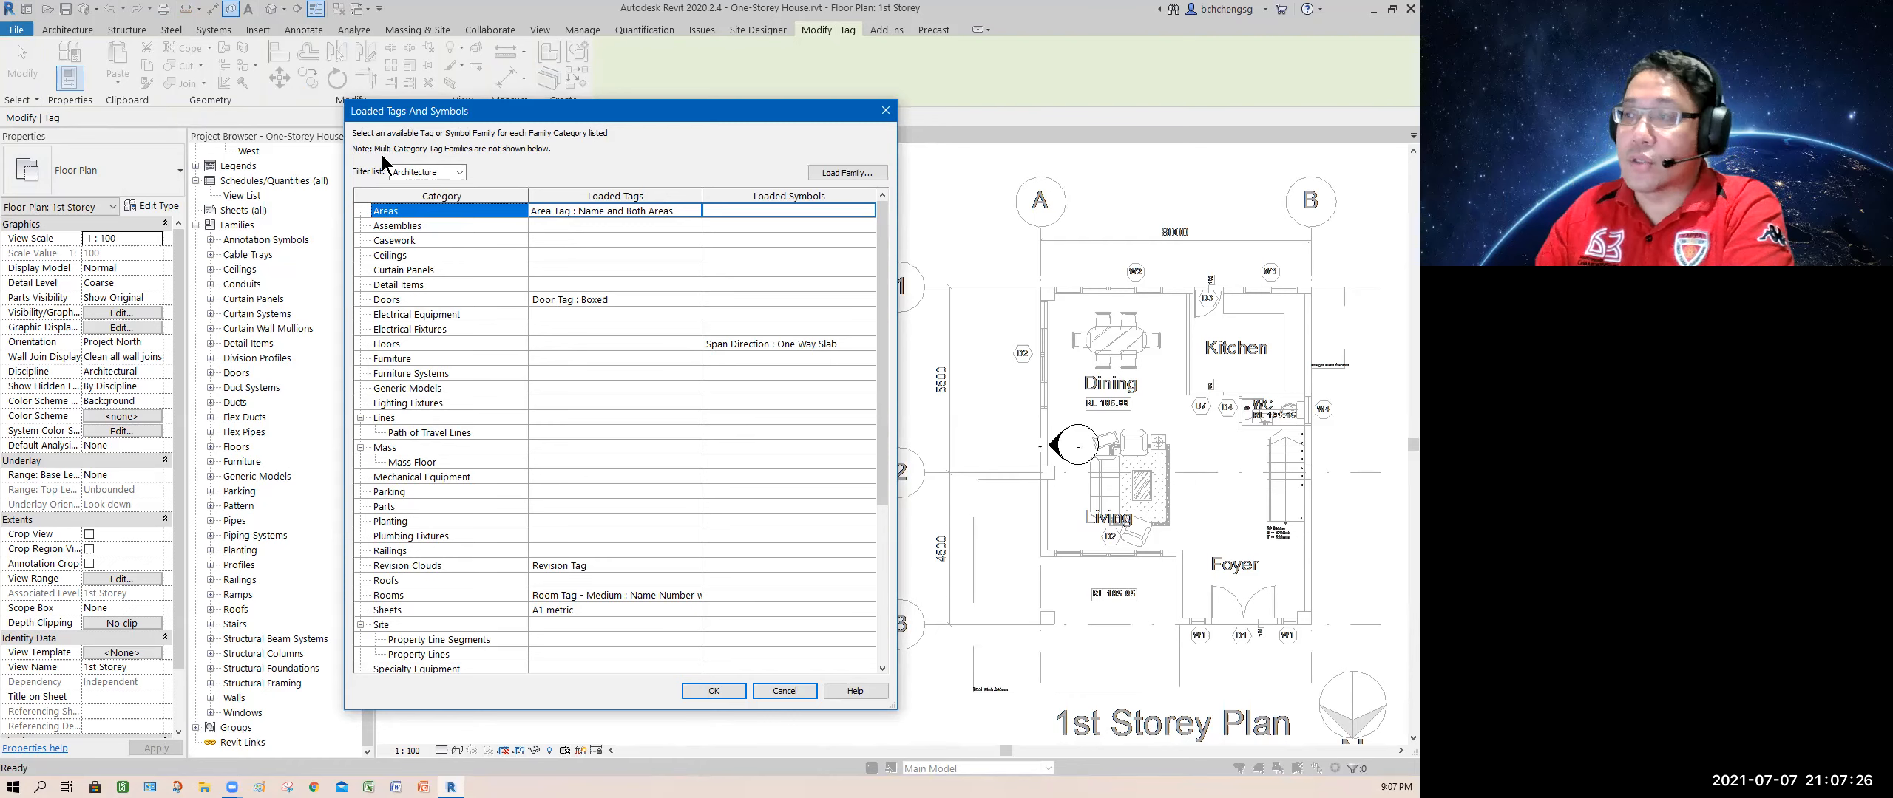
{"action": "left_click", "coordinate": [692, 296]}
{"action": "left_click", "coordinate": [692, 296]}
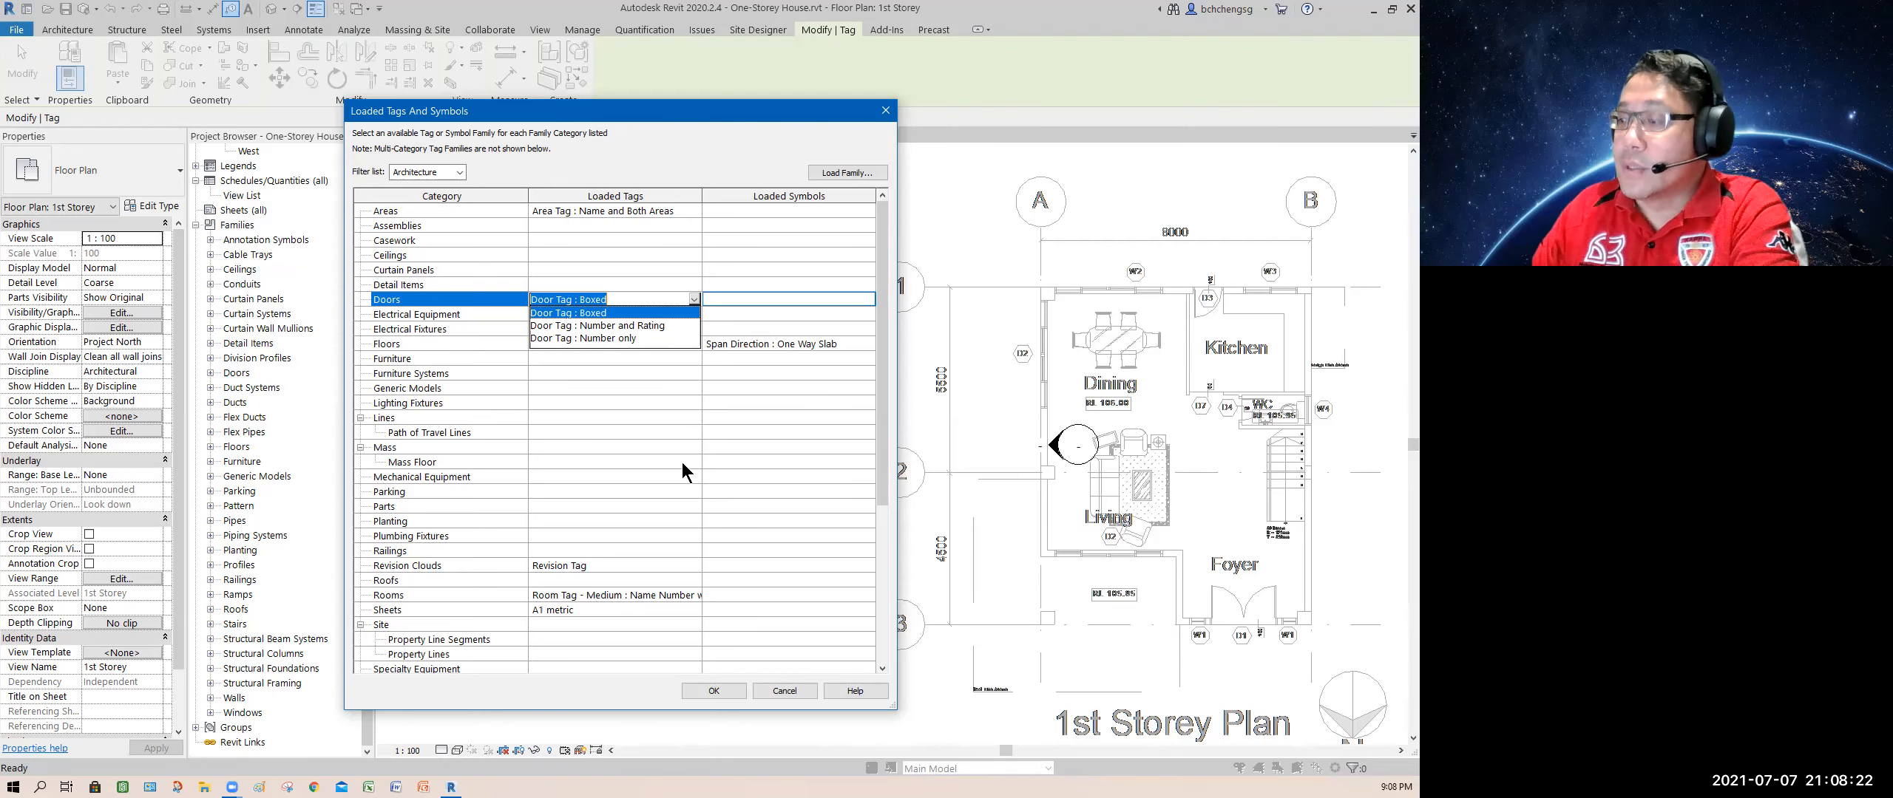
{"action": "left_click", "coordinate": [784, 691]}
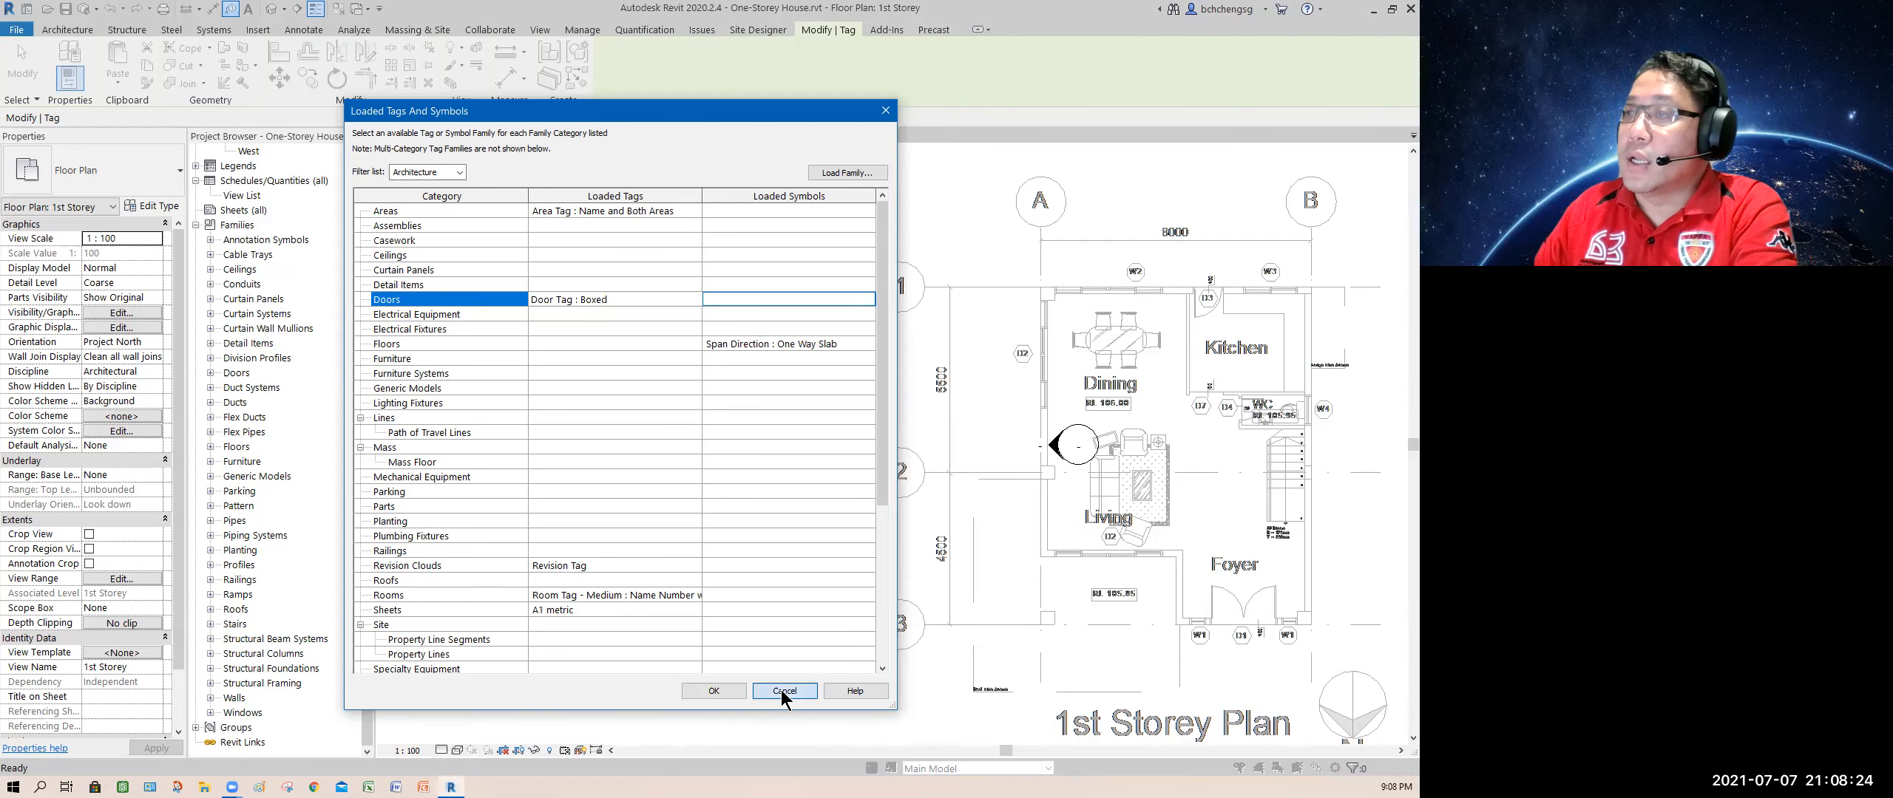
{"action": "left_click", "coordinate": [782, 690]}
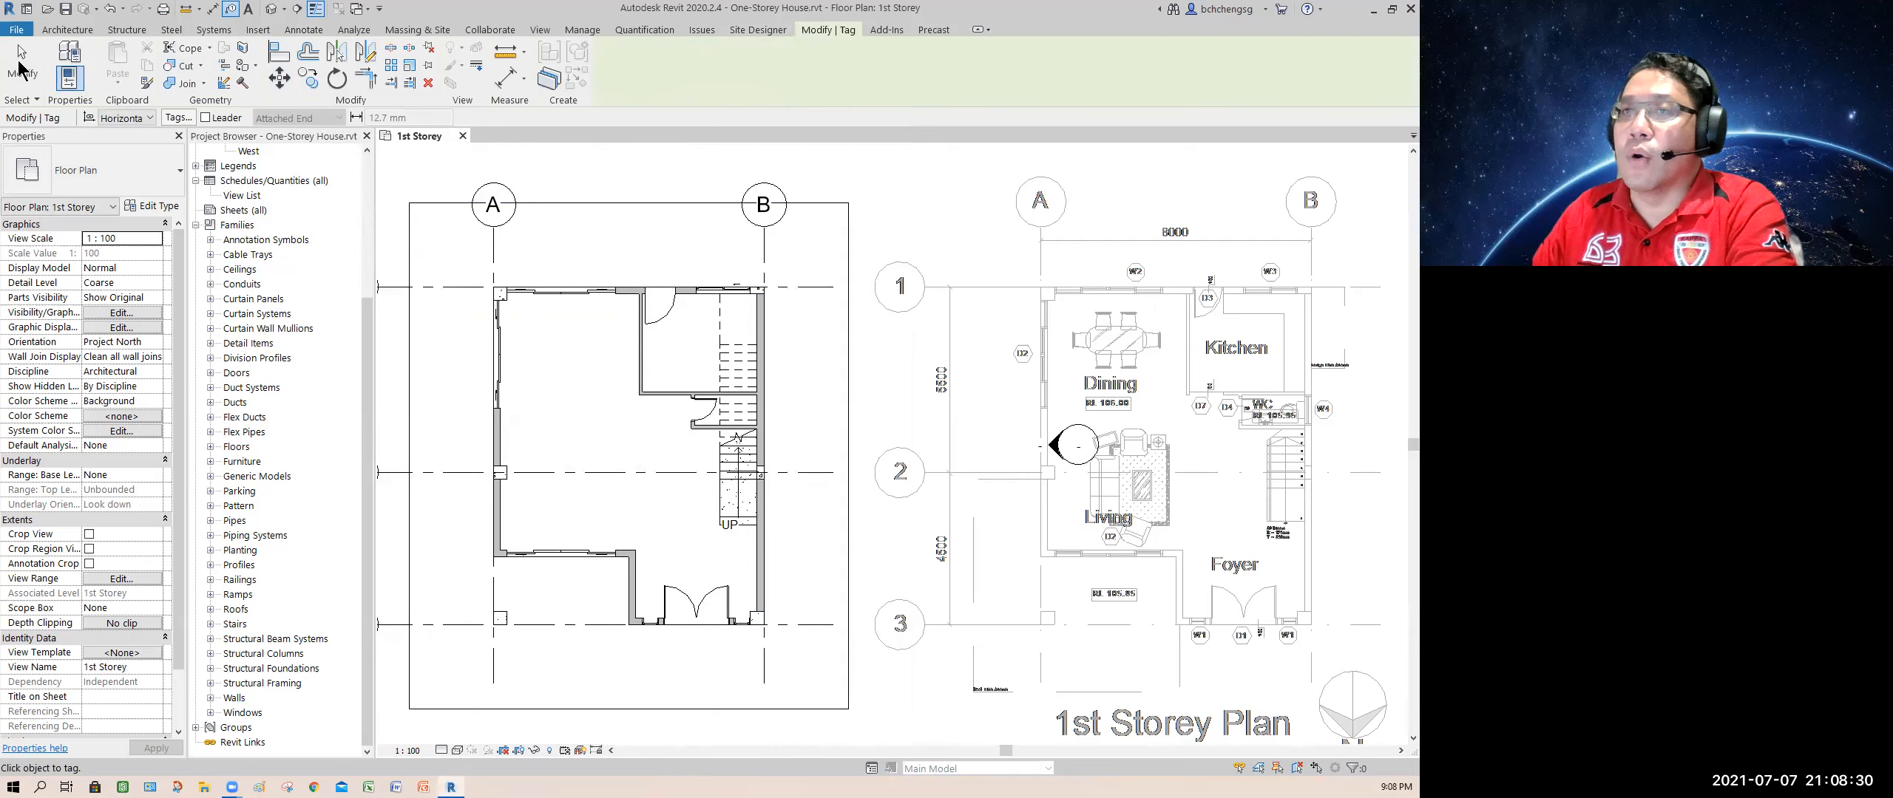
Tag the kitchen door on grid line 1 by category and compare it with the same door's tag on the imported plan
{"action": "key", "text": "Escape"}
{"action": "left_click", "coordinate": [737, 67]}
{"action": "middle_click_drag", "start_coordinate": [675, 367], "coordinate": [675, 369]}
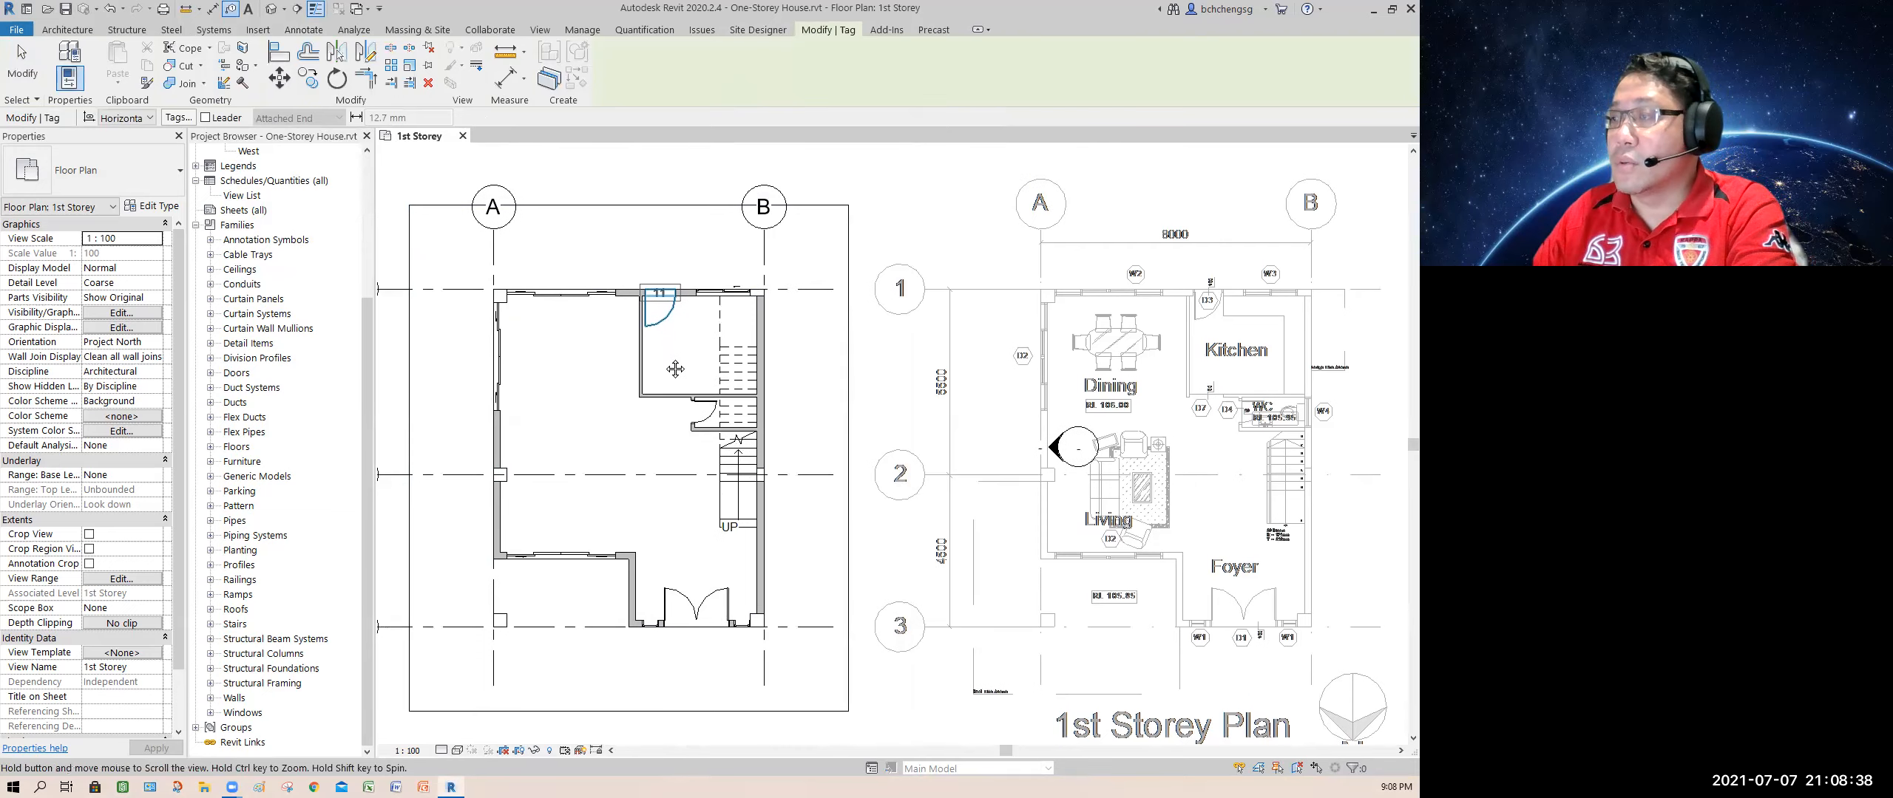
{"action": "scroll", "coordinate": [658, 379], "scroll_direction": "up", "scroll_amount": 3}
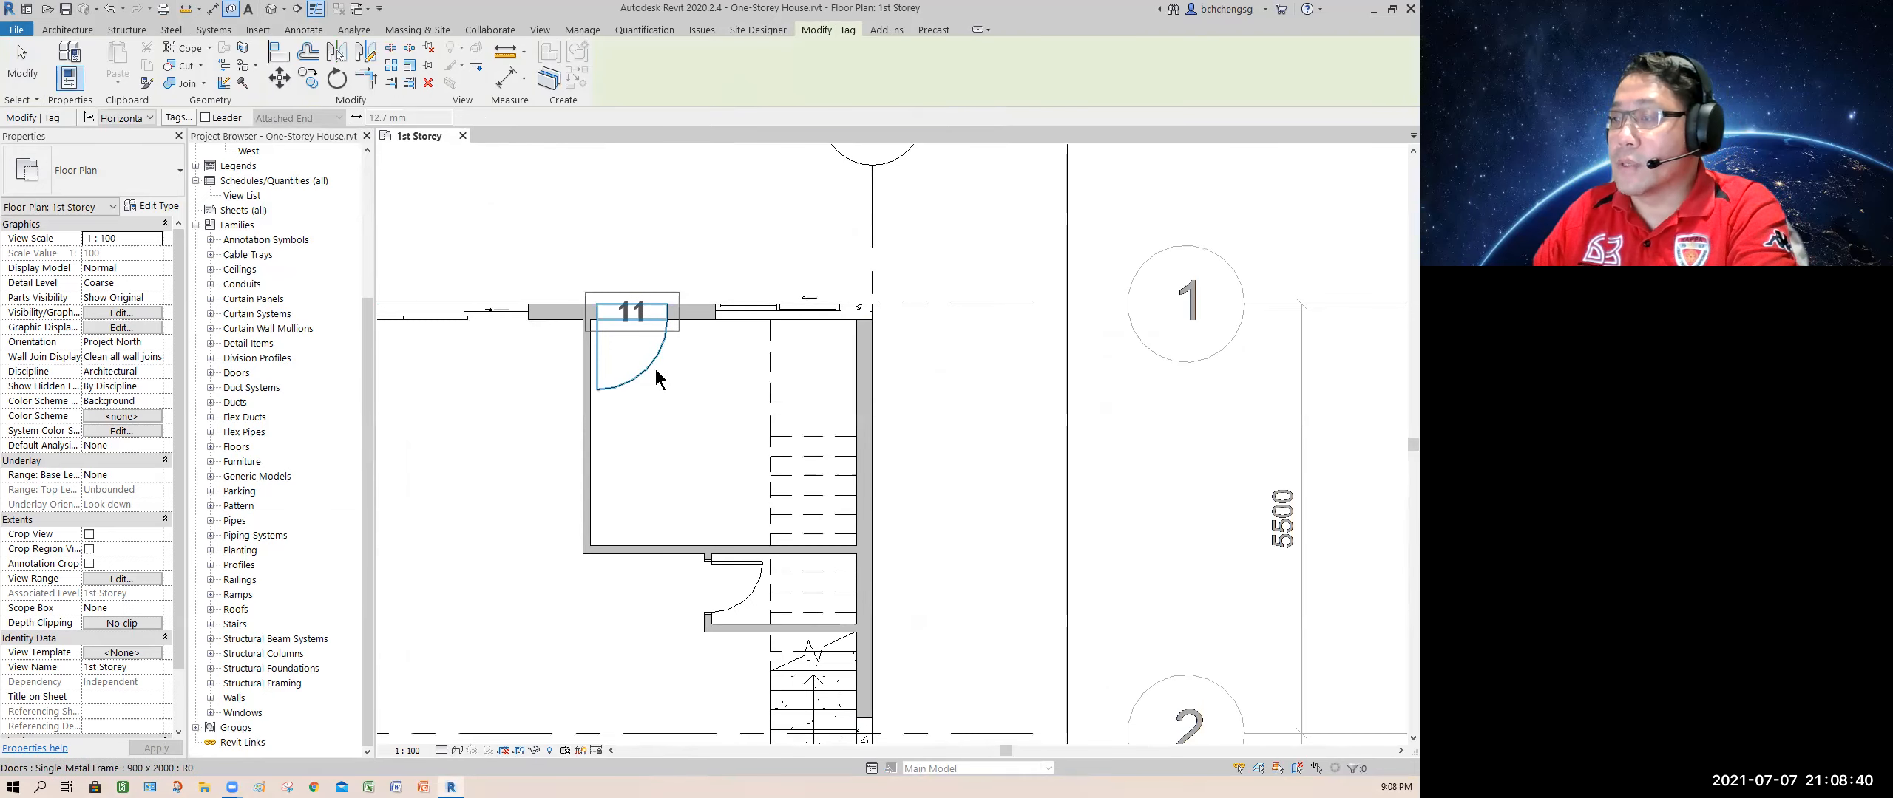
{"action": "left_click", "coordinate": [648, 370]}
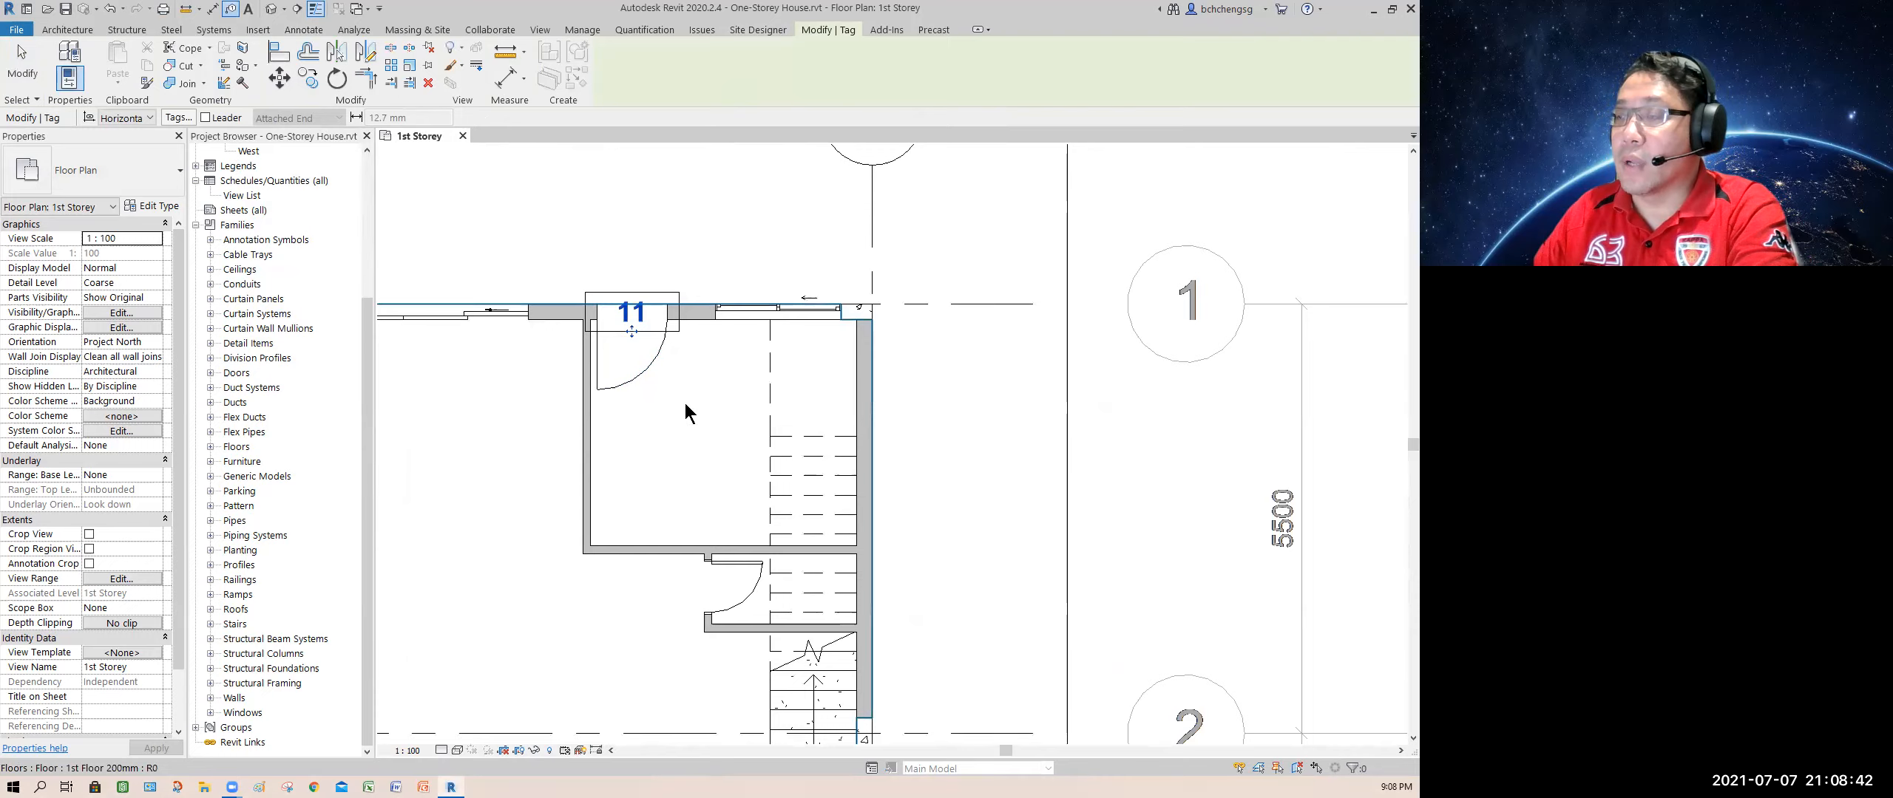
{"action": "scroll", "coordinate": [685, 402], "scroll_direction": "down", "scroll_amount": 5}
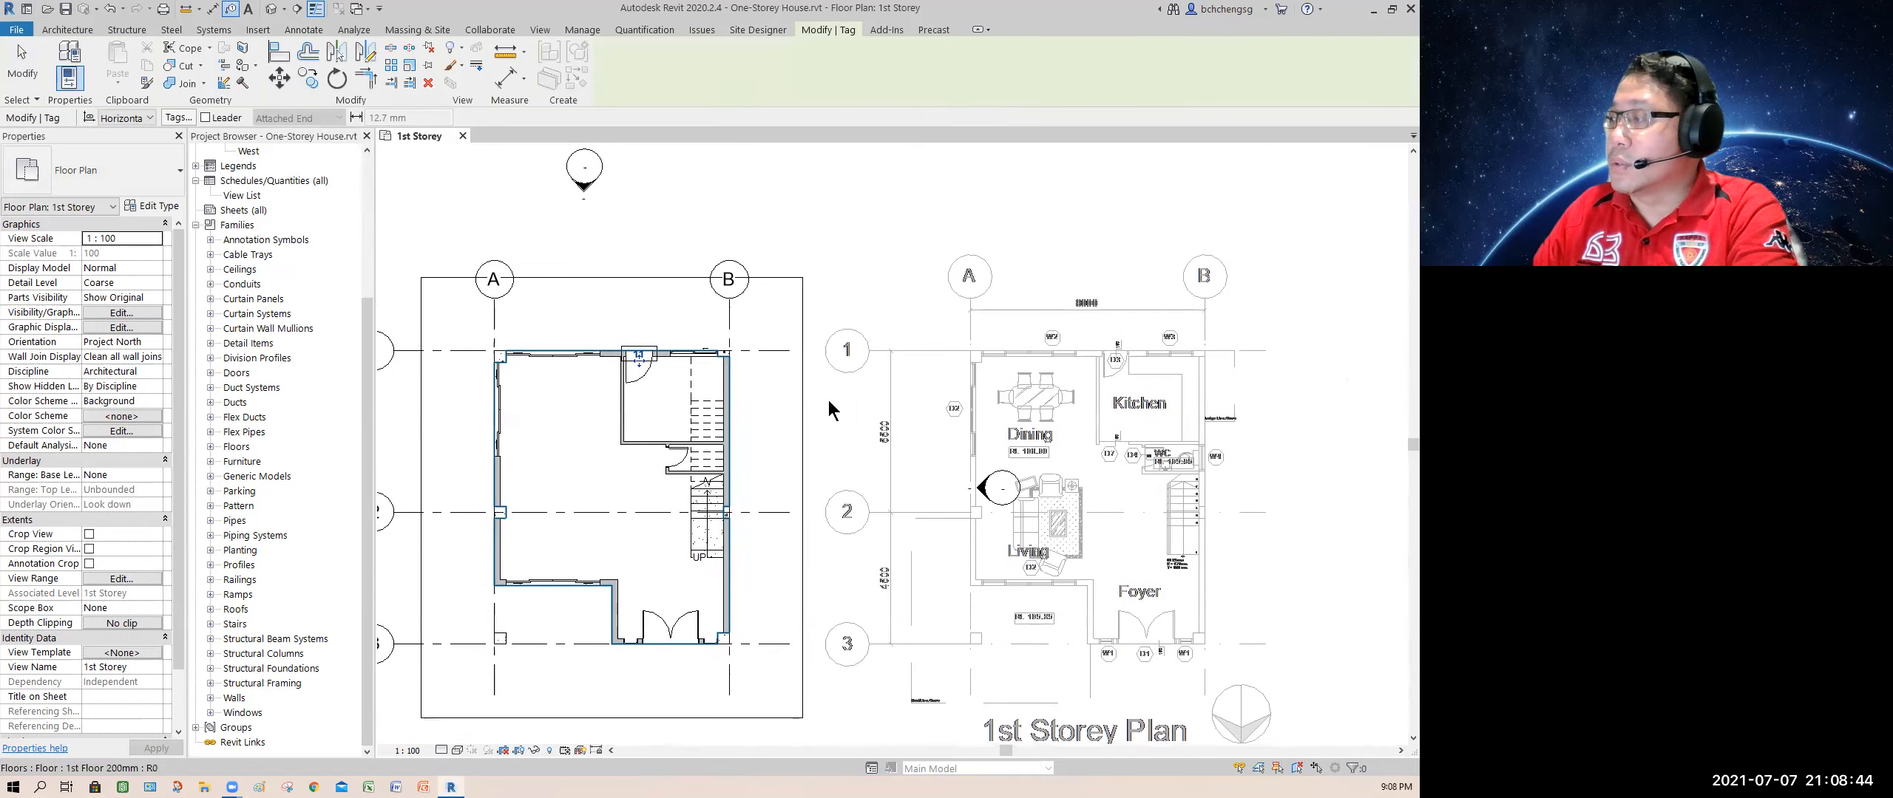
{"action": "scroll", "coordinate": [1116, 370], "scroll_direction": "up", "scroll_amount": 5}
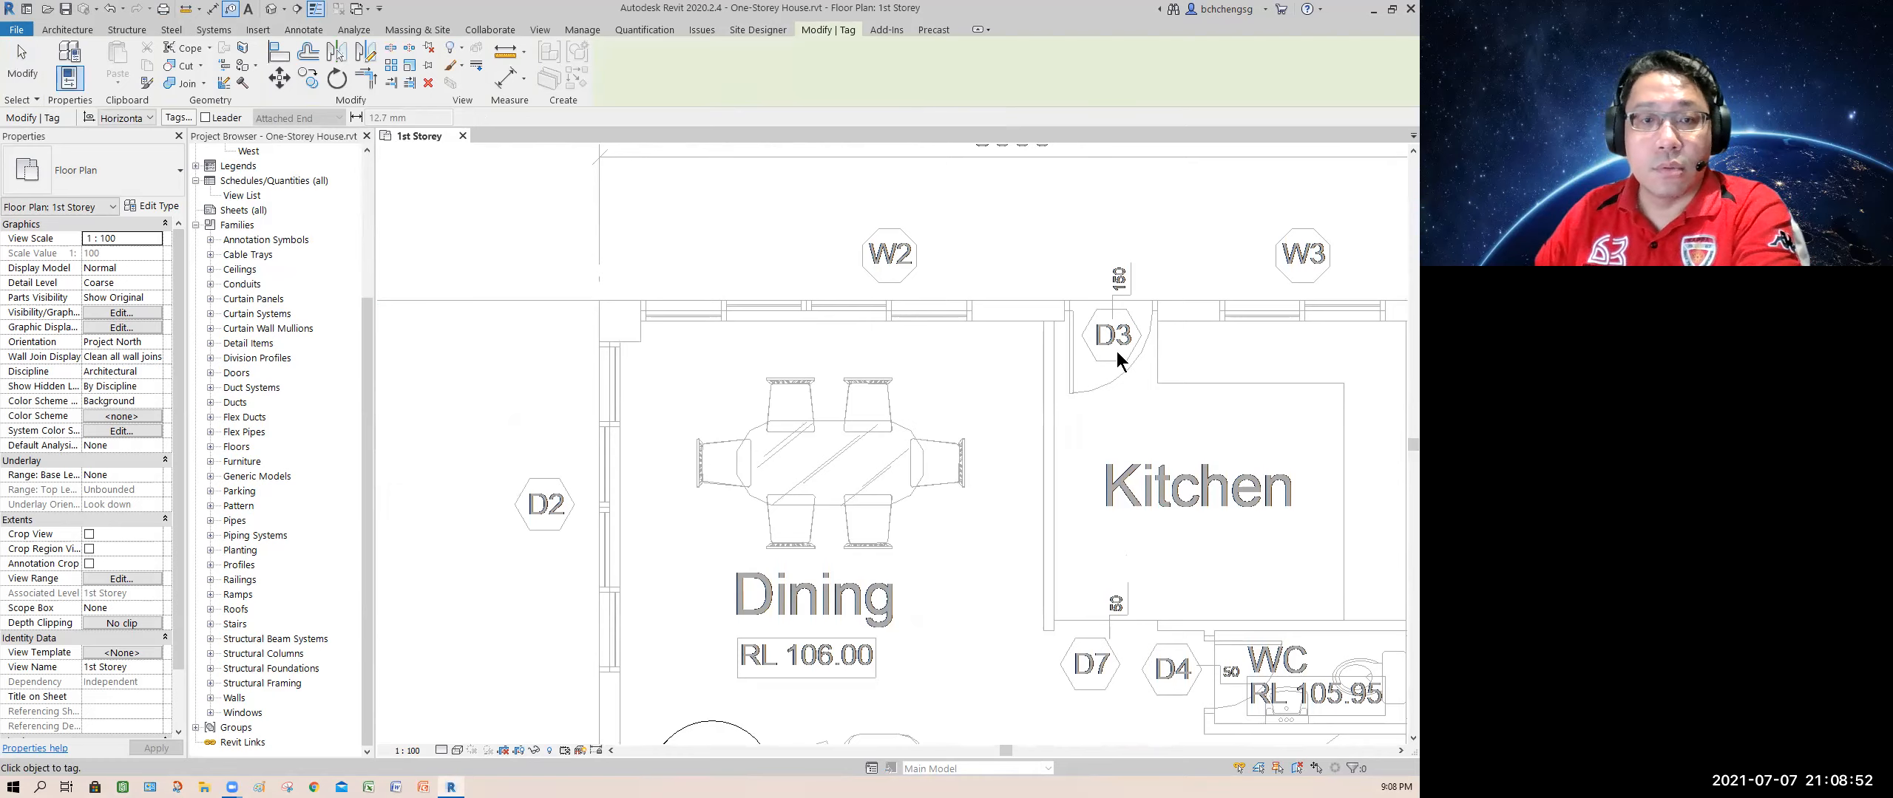
Compare the number and shape of the modelled kitchen door's tag with the D3 tag on the imported plan, then end tagging
{"action": "middle_click_drag", "start_coordinate": [511, 380], "coordinate": [948, 386]}
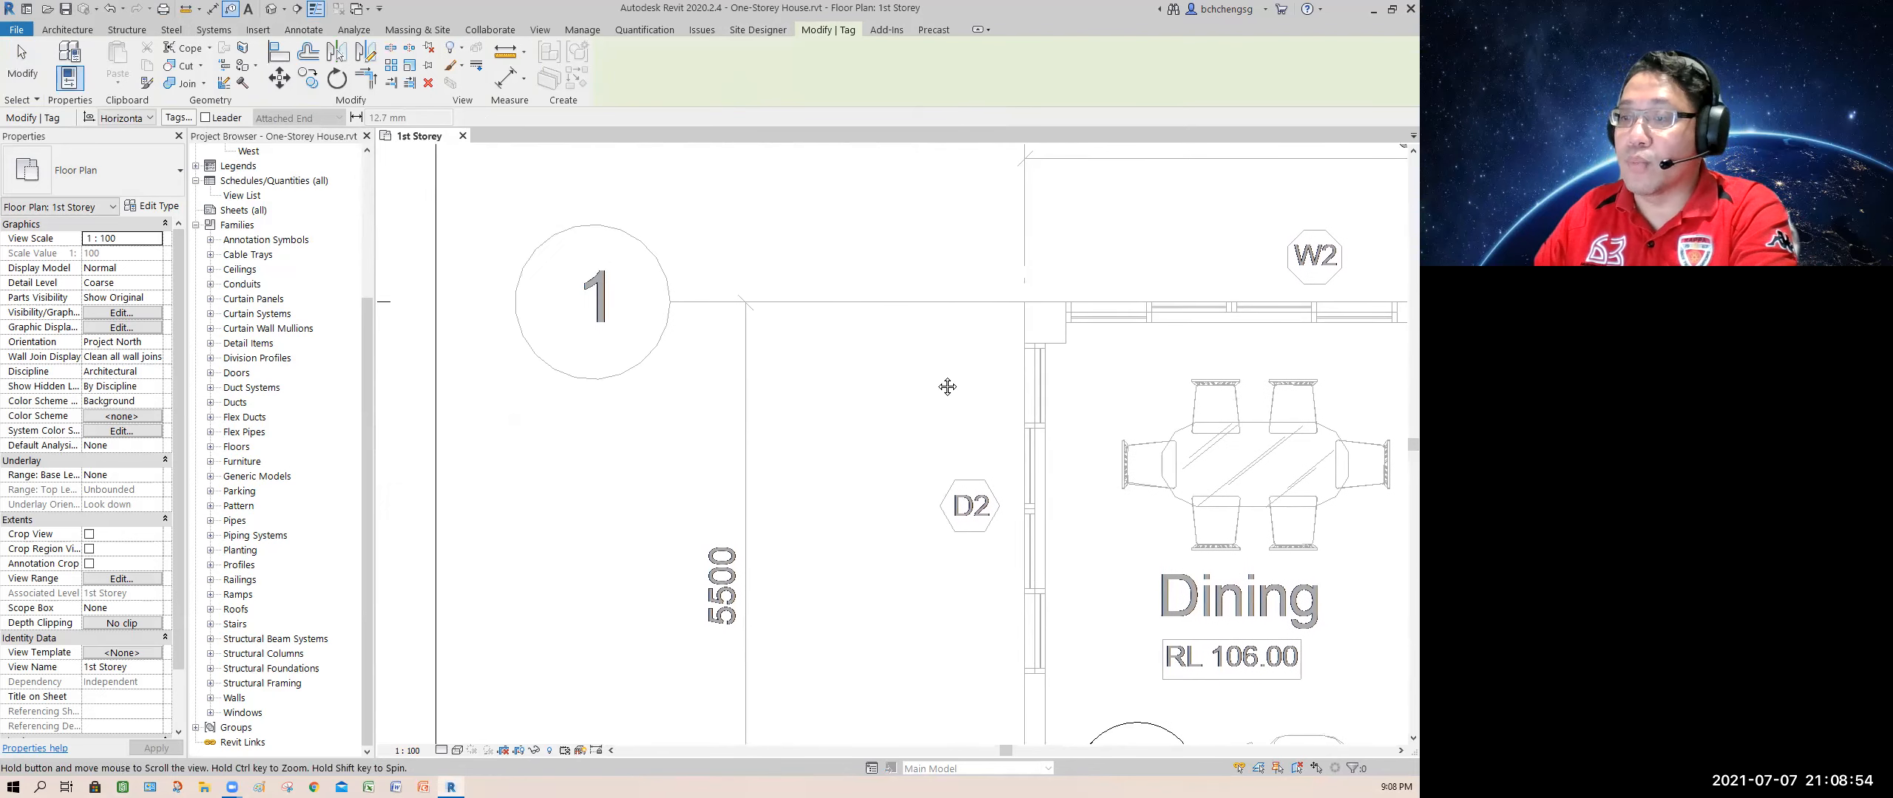
{"action": "middle_click_drag", "start_coordinate": [651, 393], "coordinate": [976, 445]}
{"action": "scroll", "coordinate": [652, 392], "scroll_direction": "down", "scroll_amount": 3}
{"action": "middle_click_drag", "start_coordinate": [462, 388], "coordinate": [643, 414]}
{"action": "scroll", "coordinate": [545, 418], "scroll_direction": "up", "scroll_amount": 3}
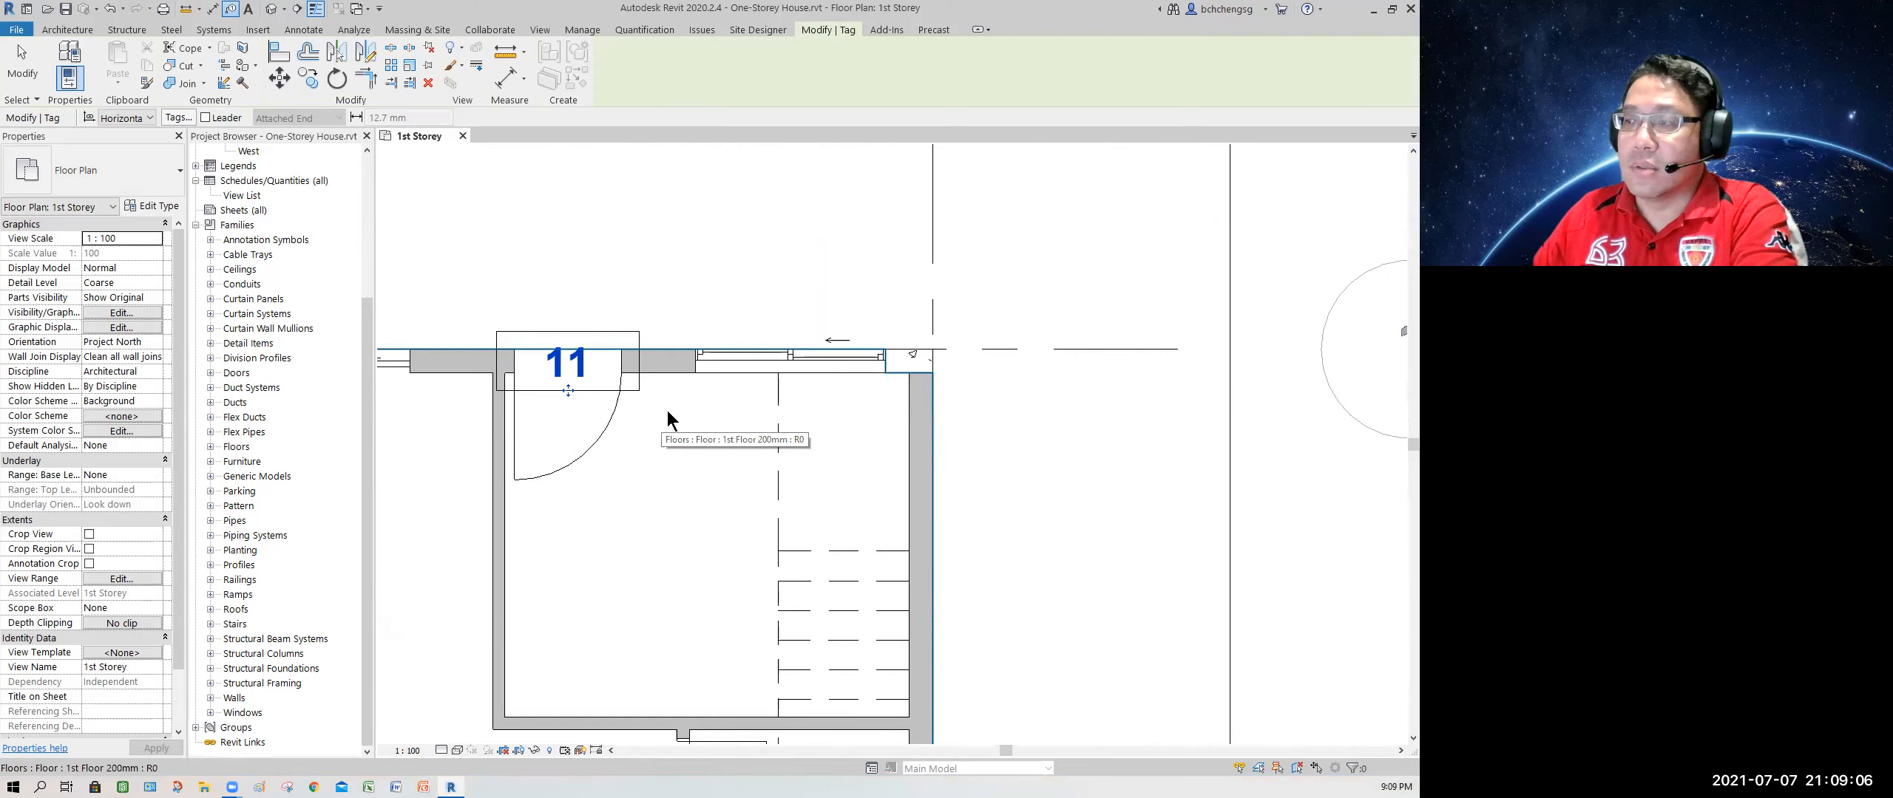
{"action": "scroll", "coordinate": [819, 416], "scroll_direction": "down", "scroll_amount": 3}
{"action": "middle_click_drag", "start_coordinate": [1161, 470], "coordinate": [774, 467]}
{"action": "scroll", "coordinate": [1050, 451], "scroll_direction": "down", "scroll_amount": 1}
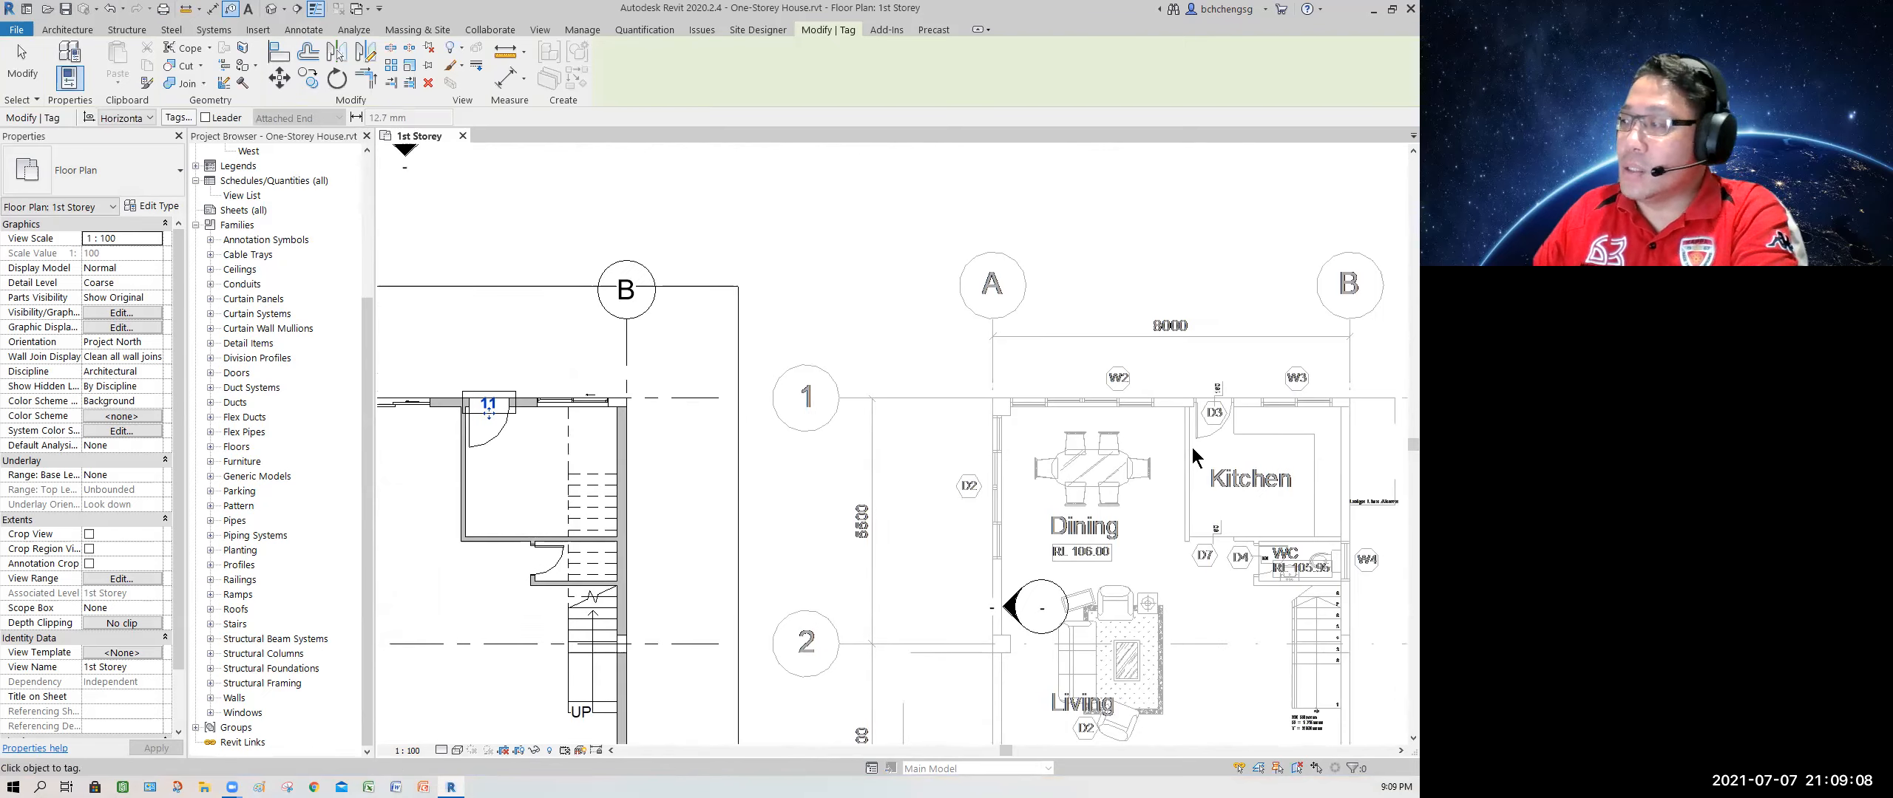
{"action": "middle_click_drag", "start_coordinate": [1206, 444], "coordinate": [1043, 441]}
{"action": "scroll", "coordinate": [1074, 434], "scroll_direction": "up", "scroll_amount": 2}
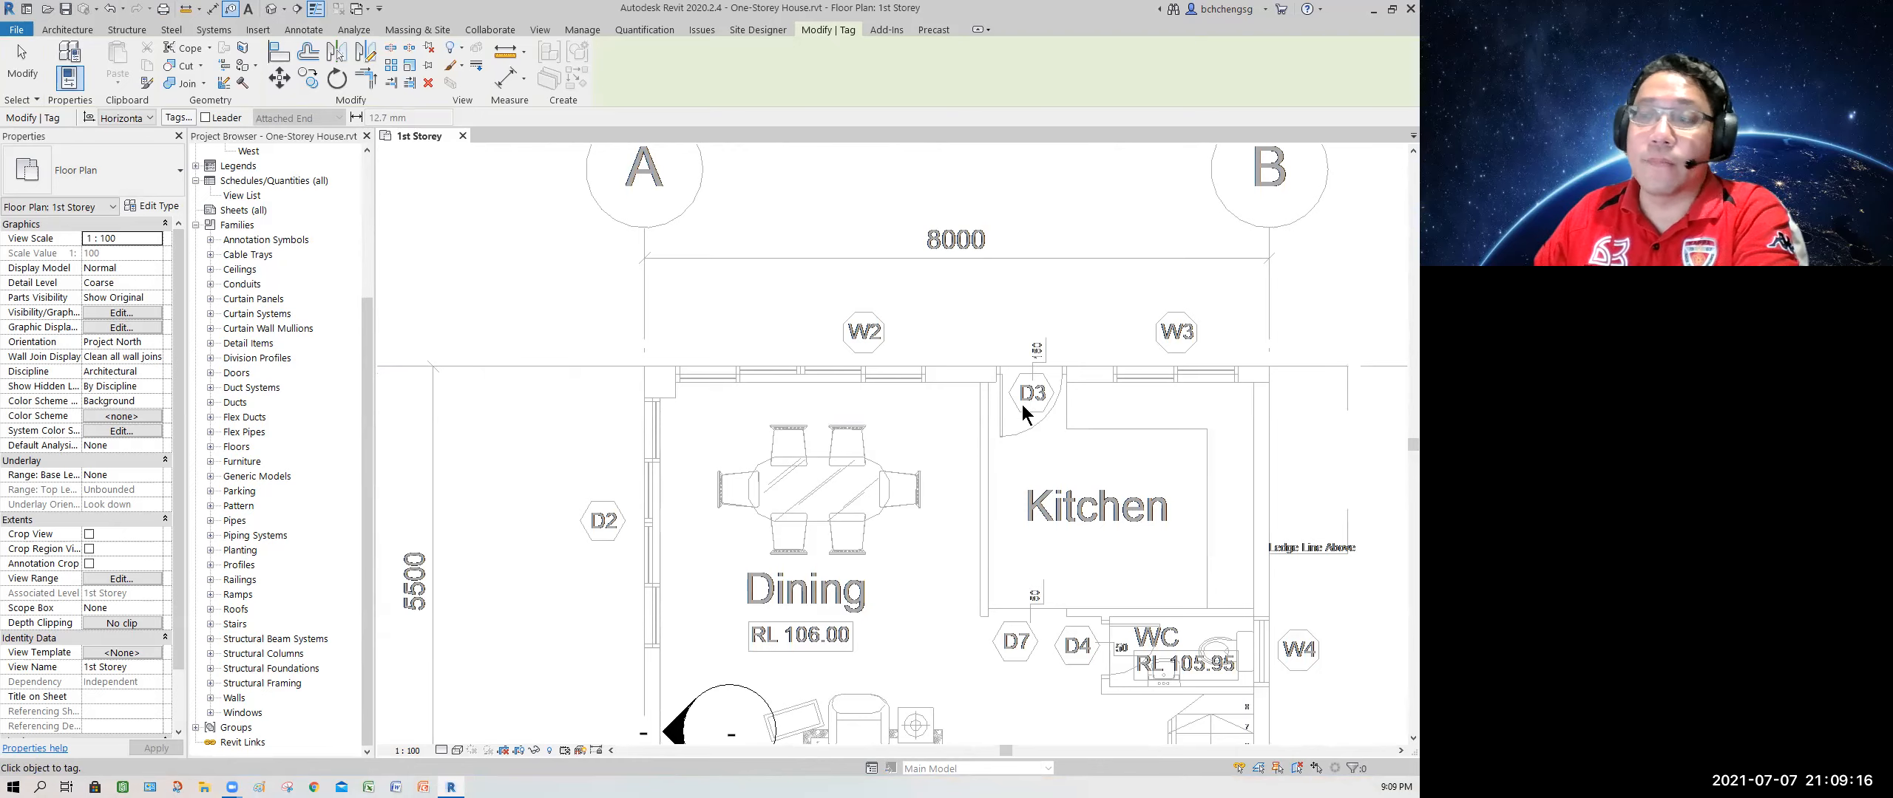
{"action": "scroll", "coordinate": [998, 405], "scroll_direction": "down", "scroll_amount": 3}
{"action": "middle_click_drag", "start_coordinate": [723, 442], "coordinate": [1121, 436]}
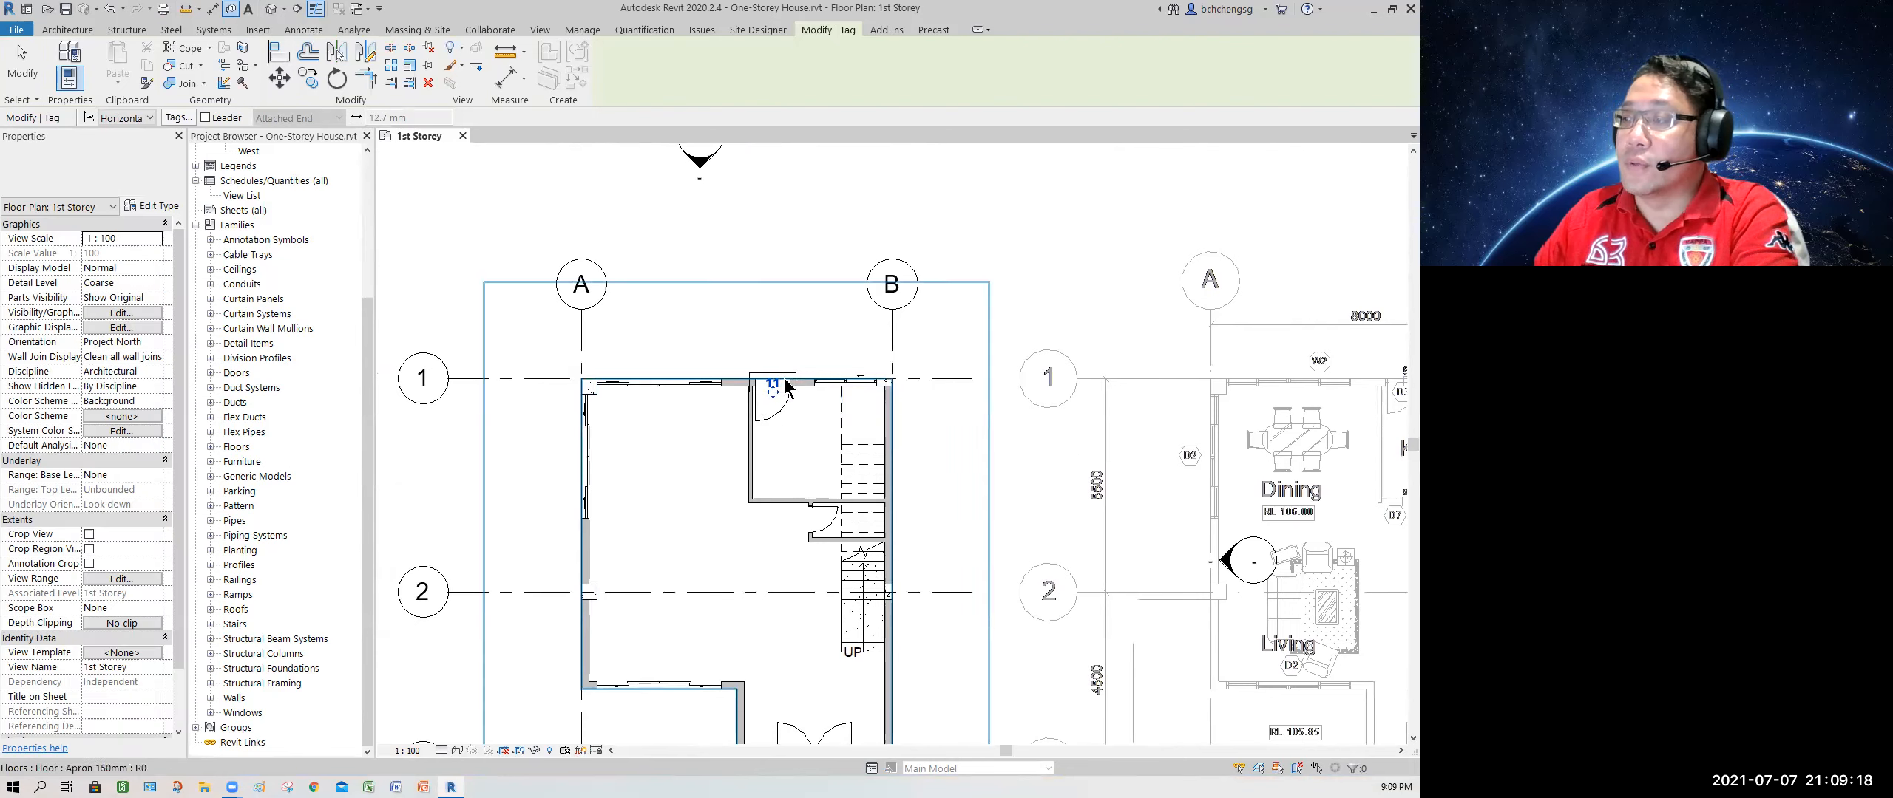
{"action": "left_click", "coordinate": [22, 66]}
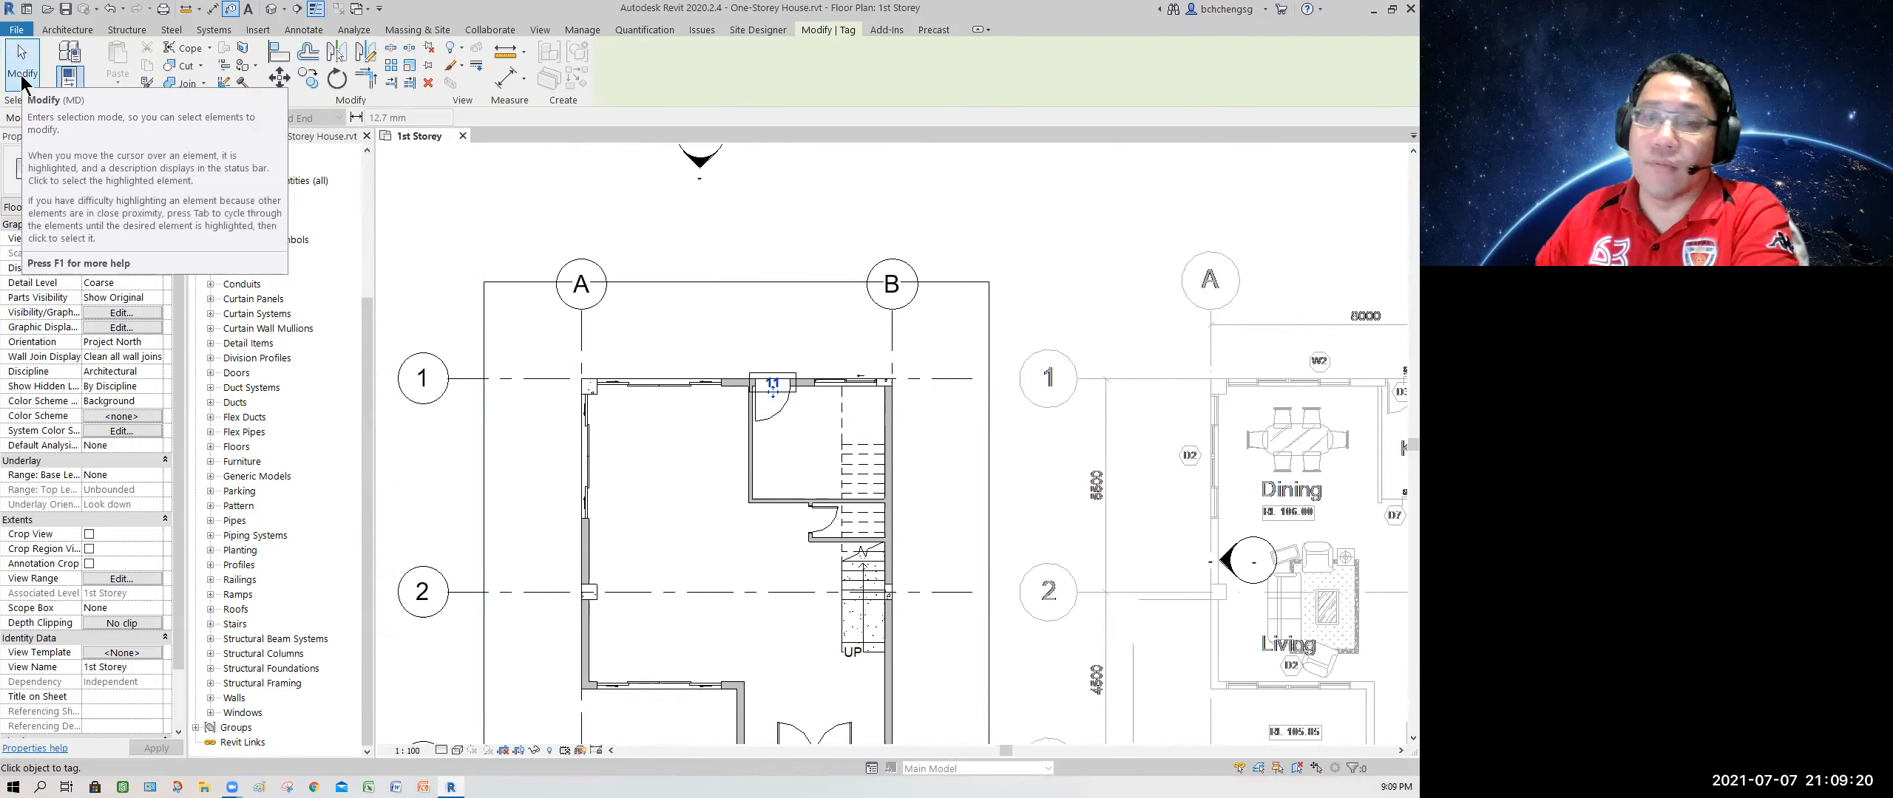
Set the Type Mark of the kitchen door's Single-Metal Frame 900 x 2000 type to 3
{"action": "scroll", "coordinate": [790, 435], "scroll_direction": "up", "scroll_amount": 3}
{"action": "middle_click_drag", "start_coordinate": [781, 414], "coordinate": [897, 492]}
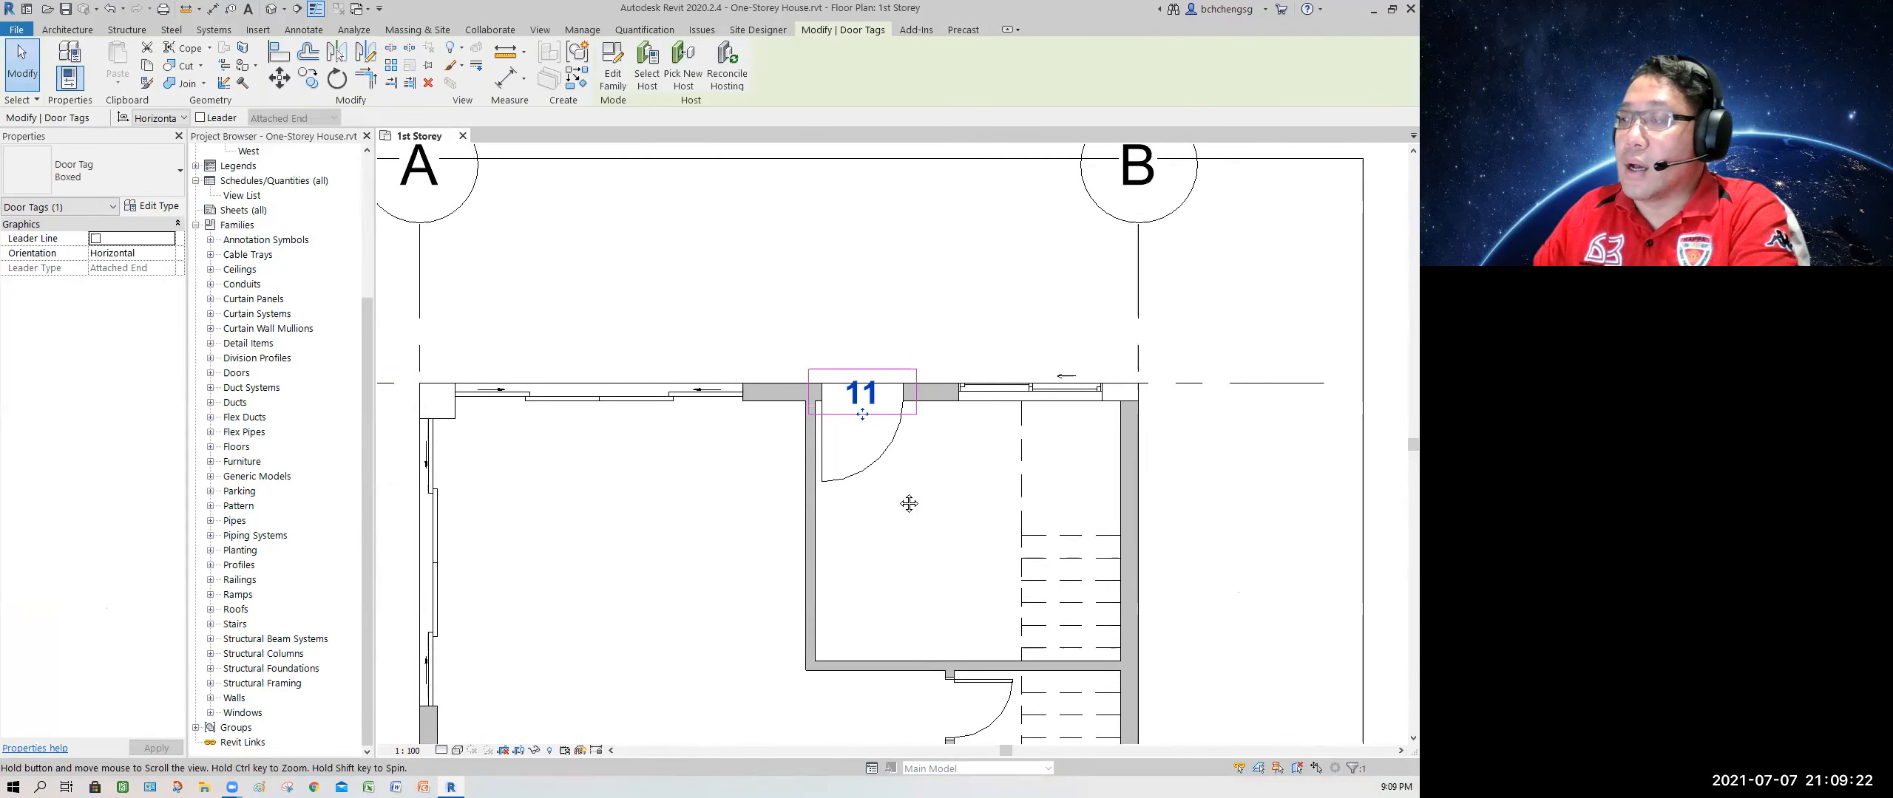
{"action": "left_click", "coordinate": [871, 475]}
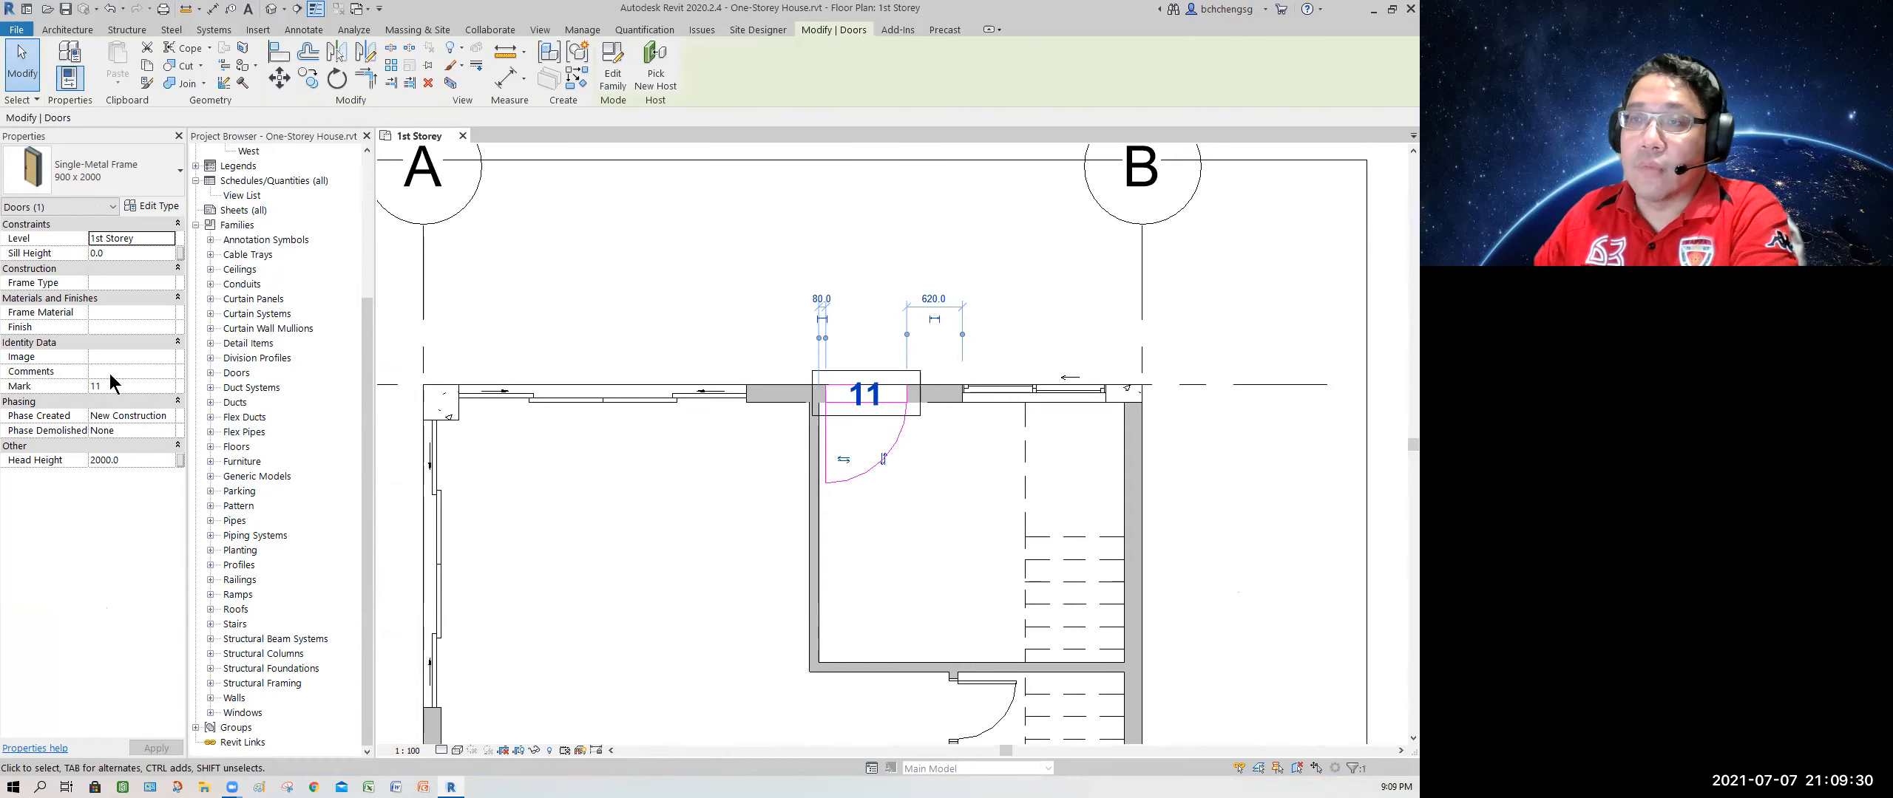
{"action": "left_click", "coordinate": [156, 207]}
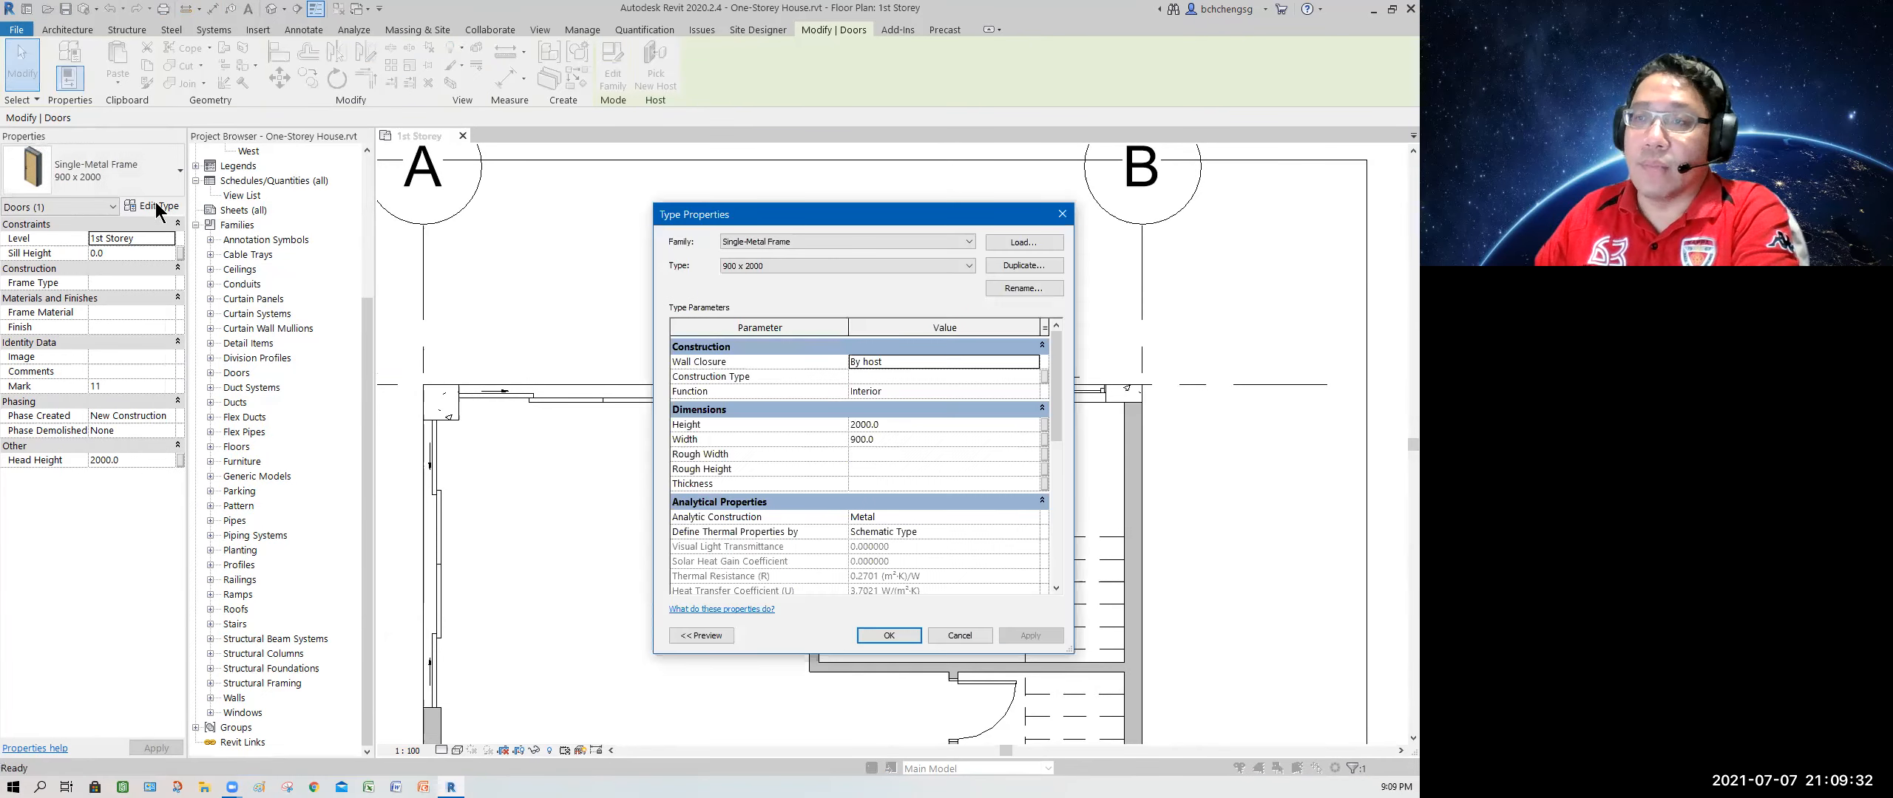
{"action": "left_click_drag", "start_coordinate": [740, 219], "coordinate": [398, 138]}
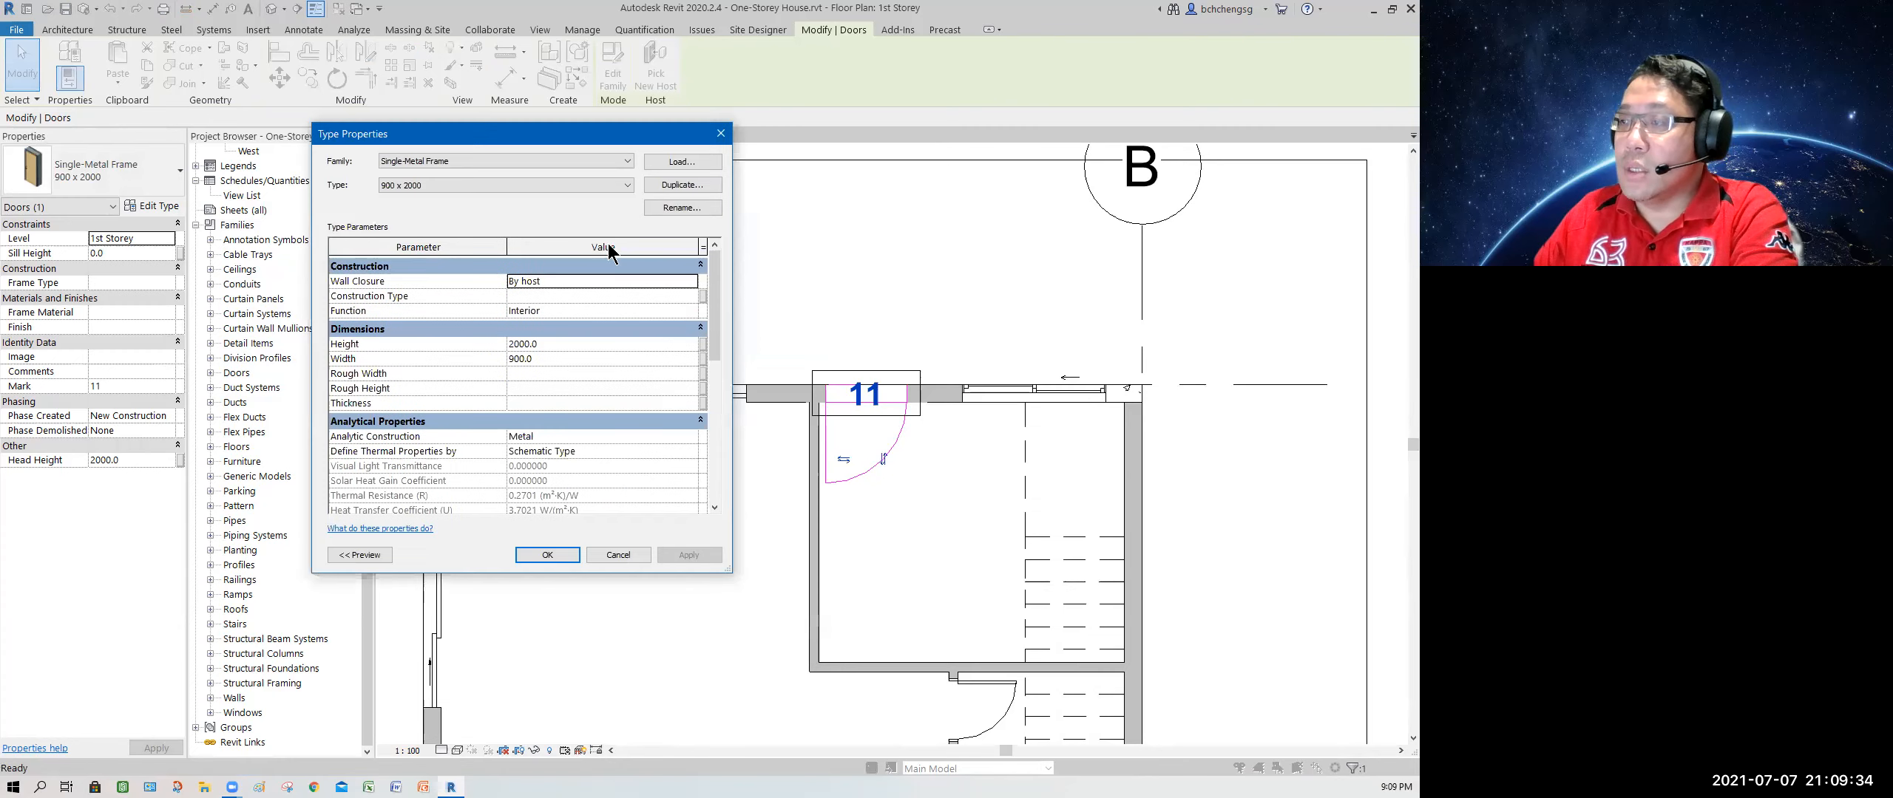
{"action": "left_click_drag", "start_coordinate": [714, 266], "coordinate": [716, 435]}
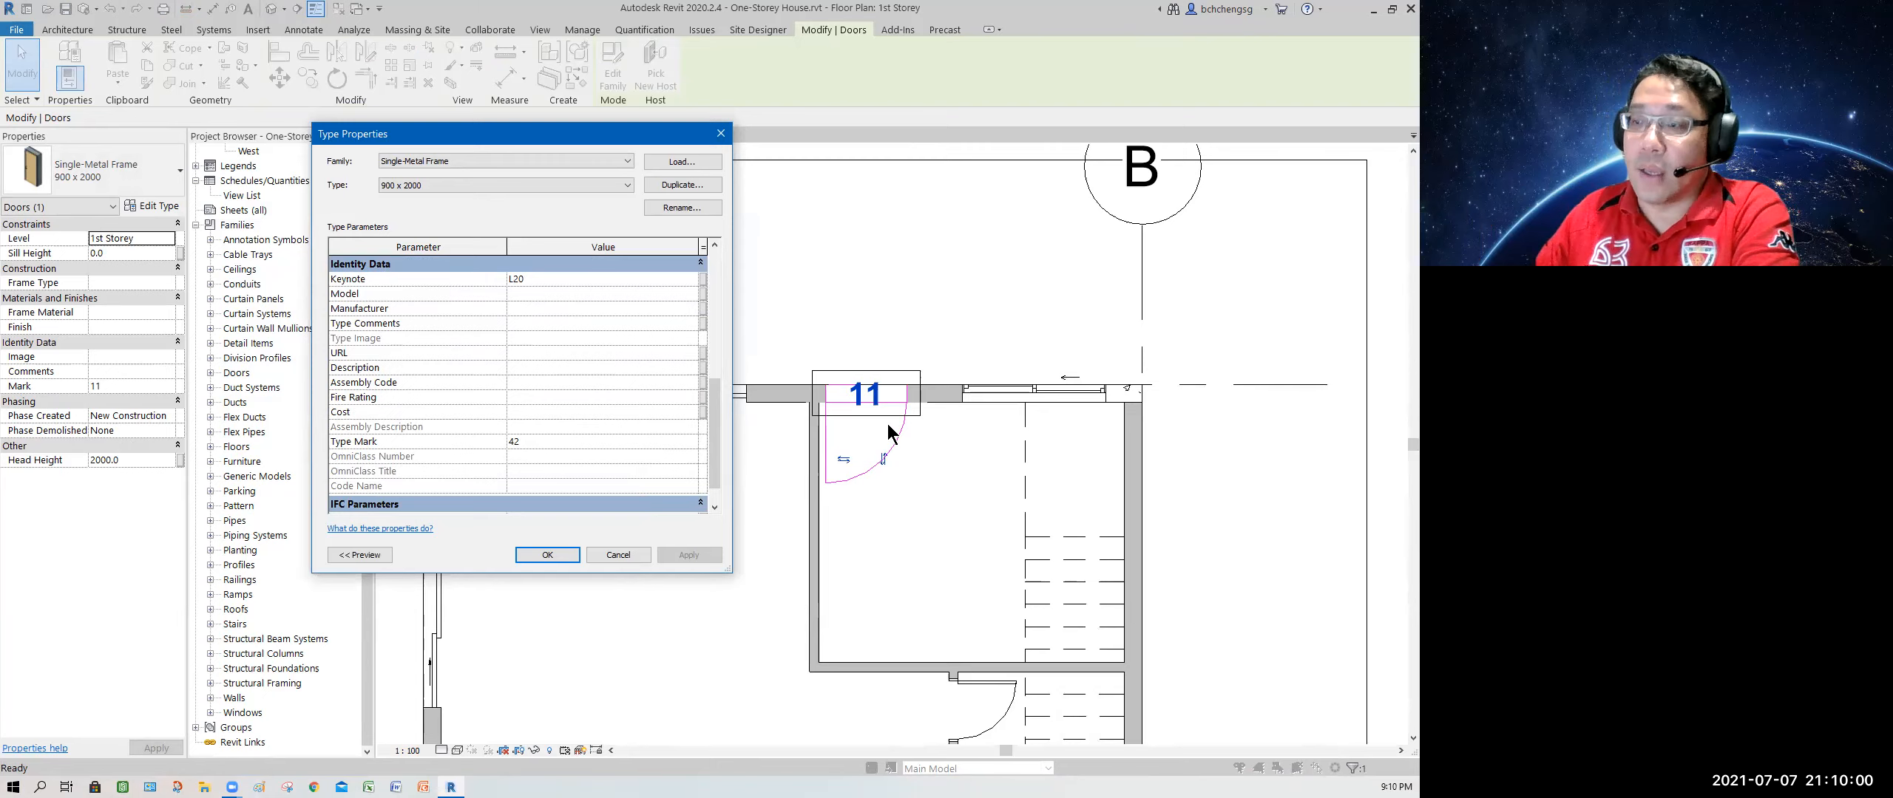
{"action": "mouse_move", "coordinate": [349, 452]}
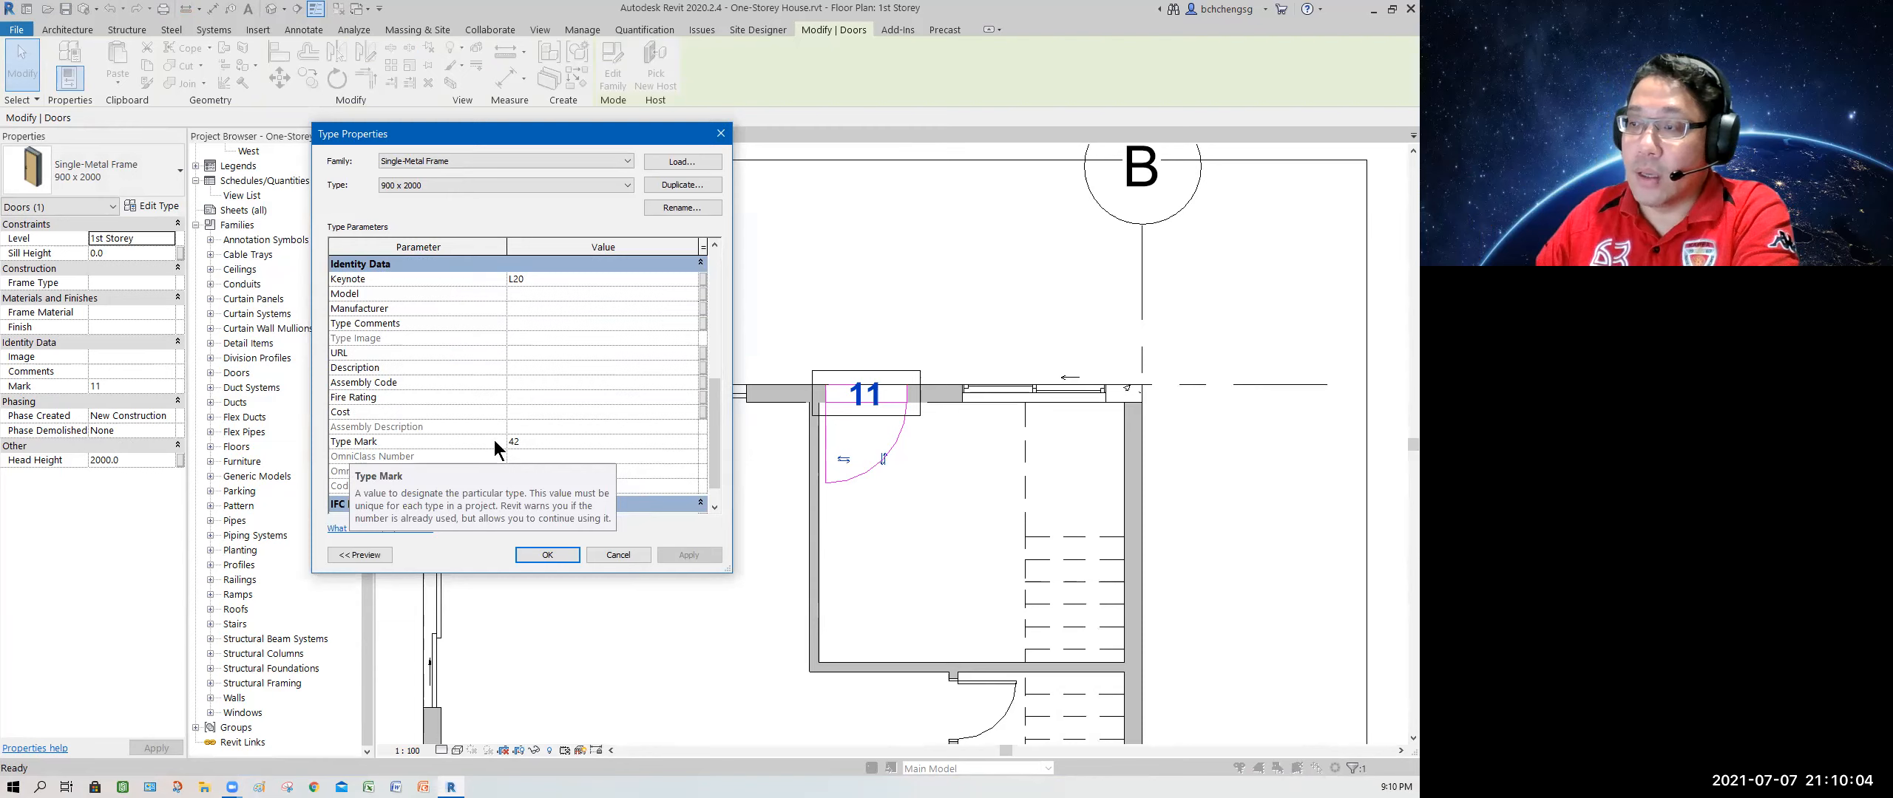
{"action": "left_click", "coordinate": [536, 442]}
{"action": "type", "text": "3"}
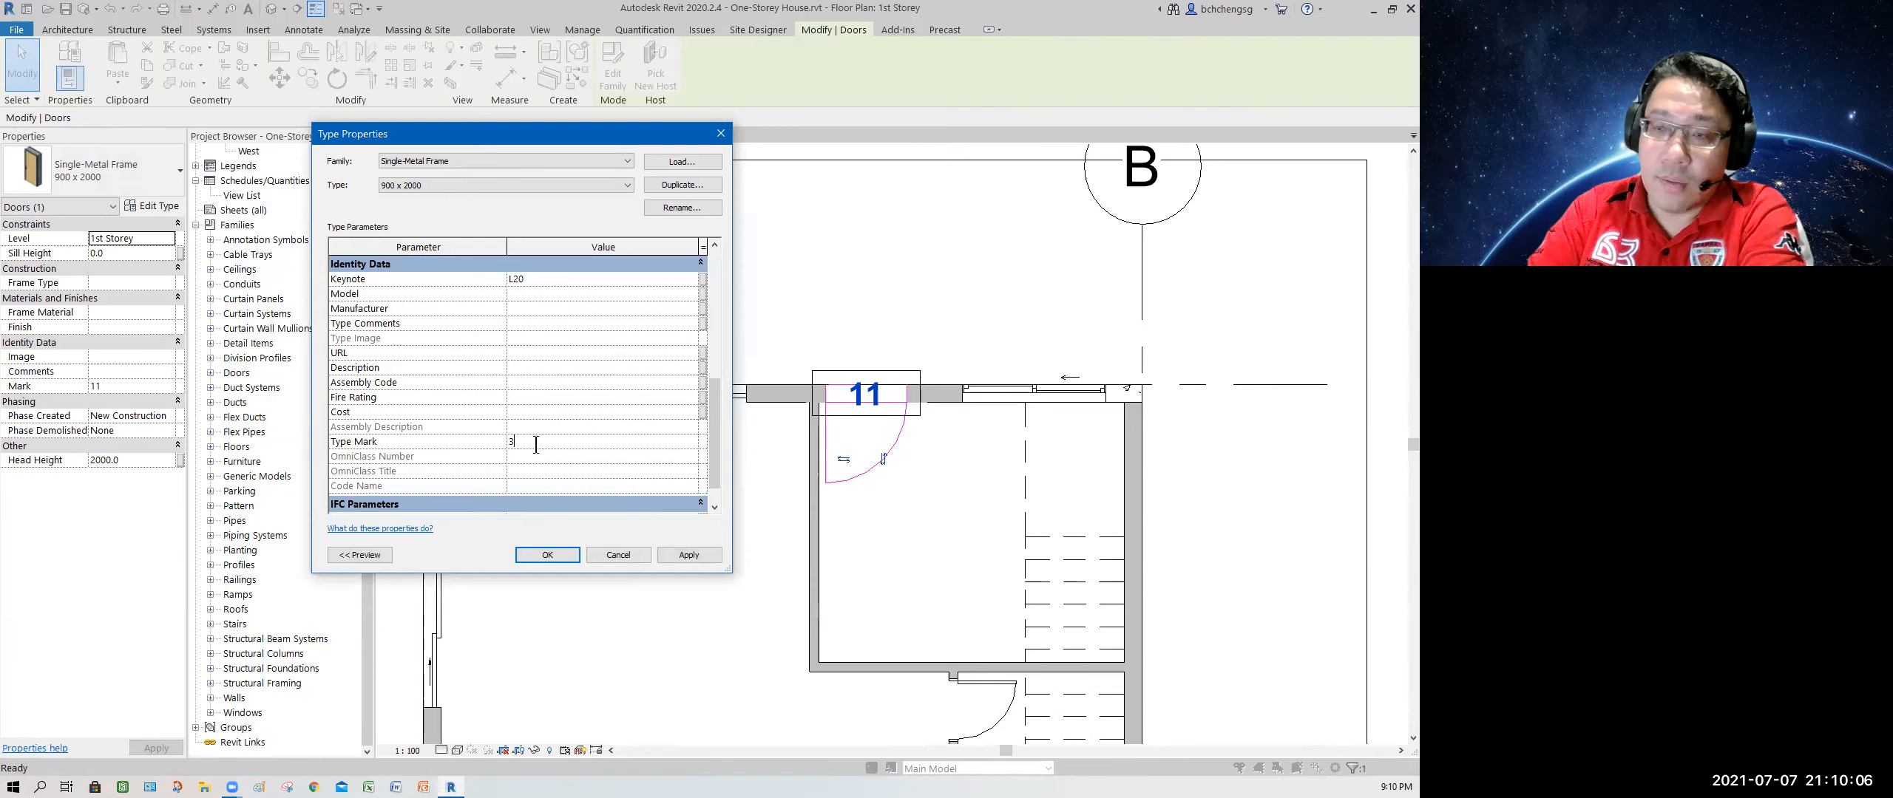
{"action": "left_click", "coordinate": [679, 553]}
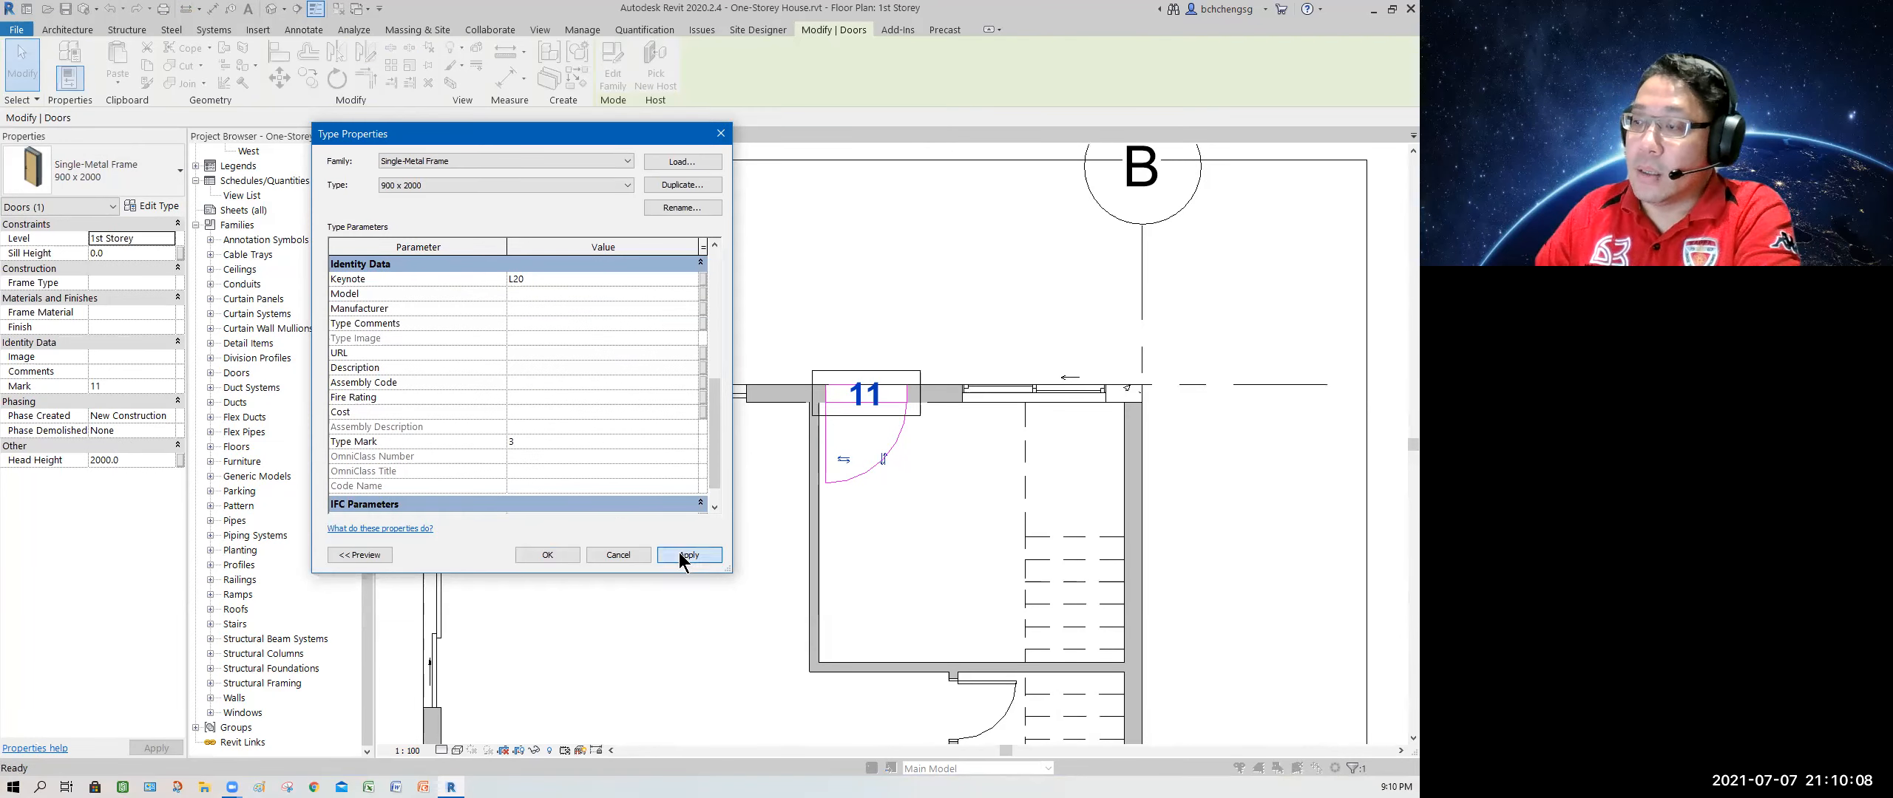
{"action": "left_click", "coordinate": [556, 553]}
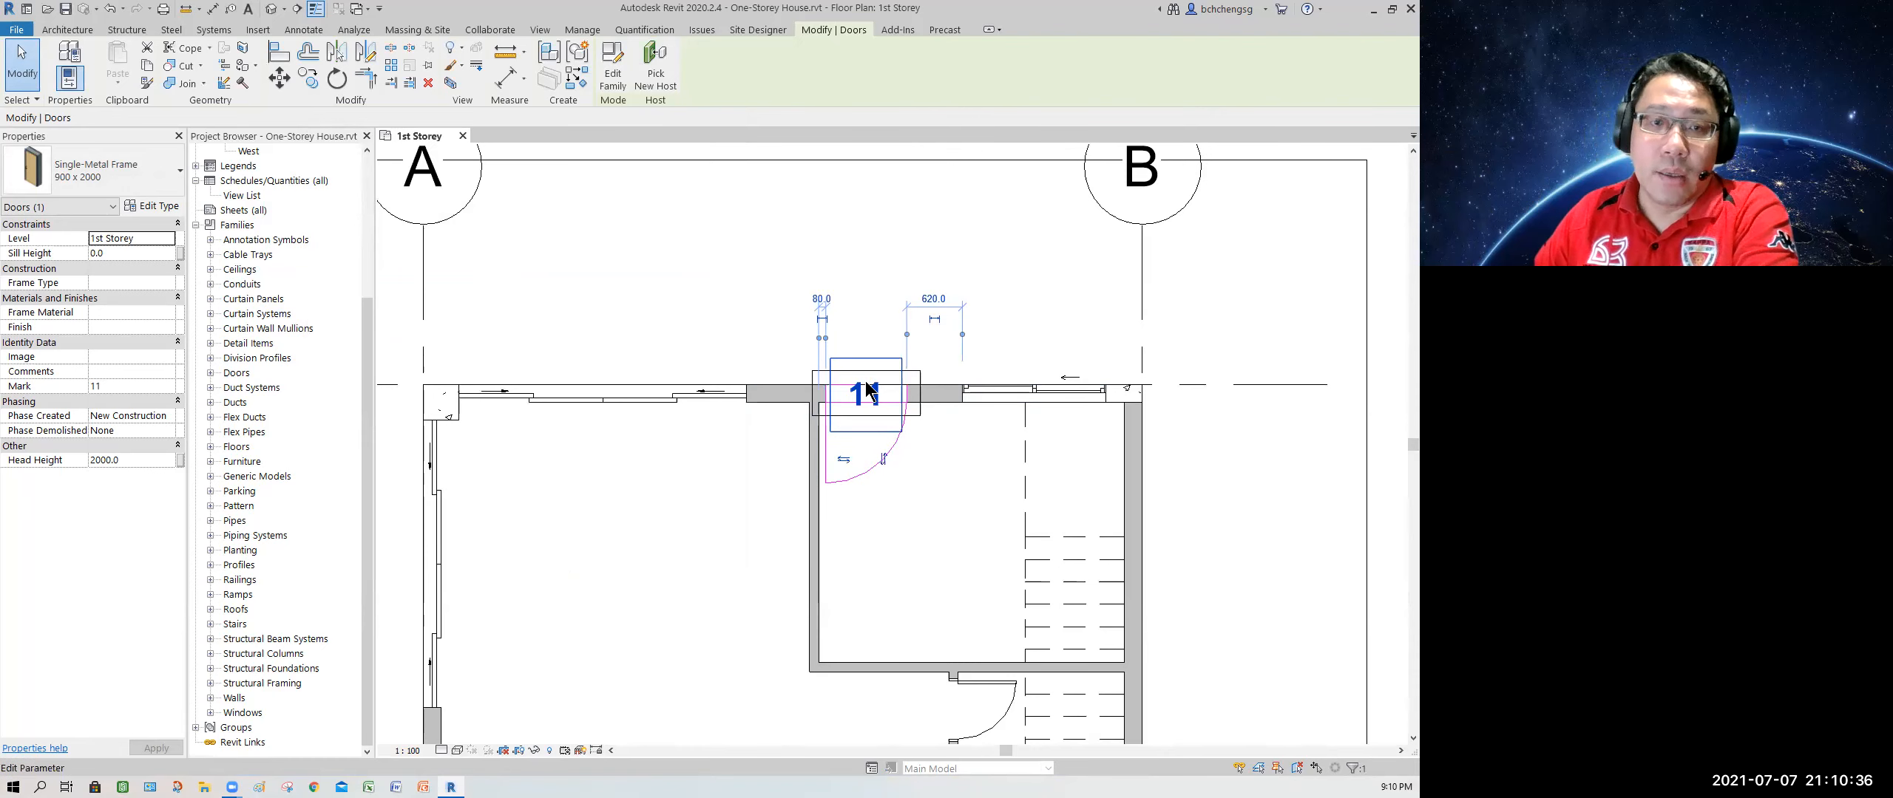
Open the family of the kitchen door's tag for editing
{"action": "left_click", "coordinate": [560, 284]}
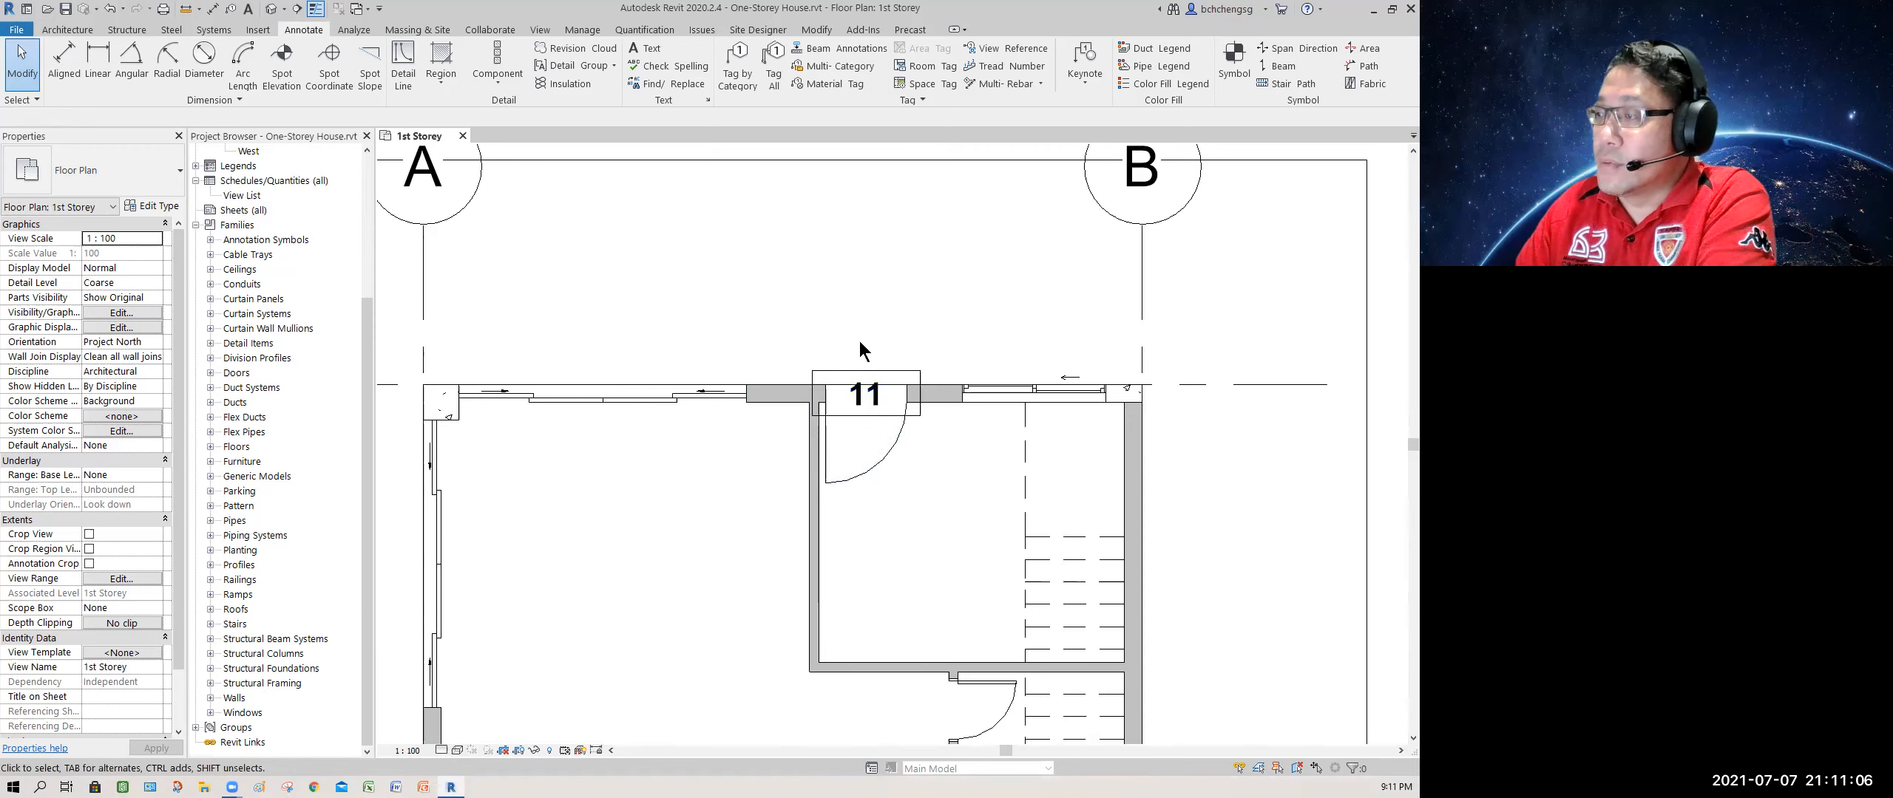
{"action": "left_click", "coordinate": [858, 367]}
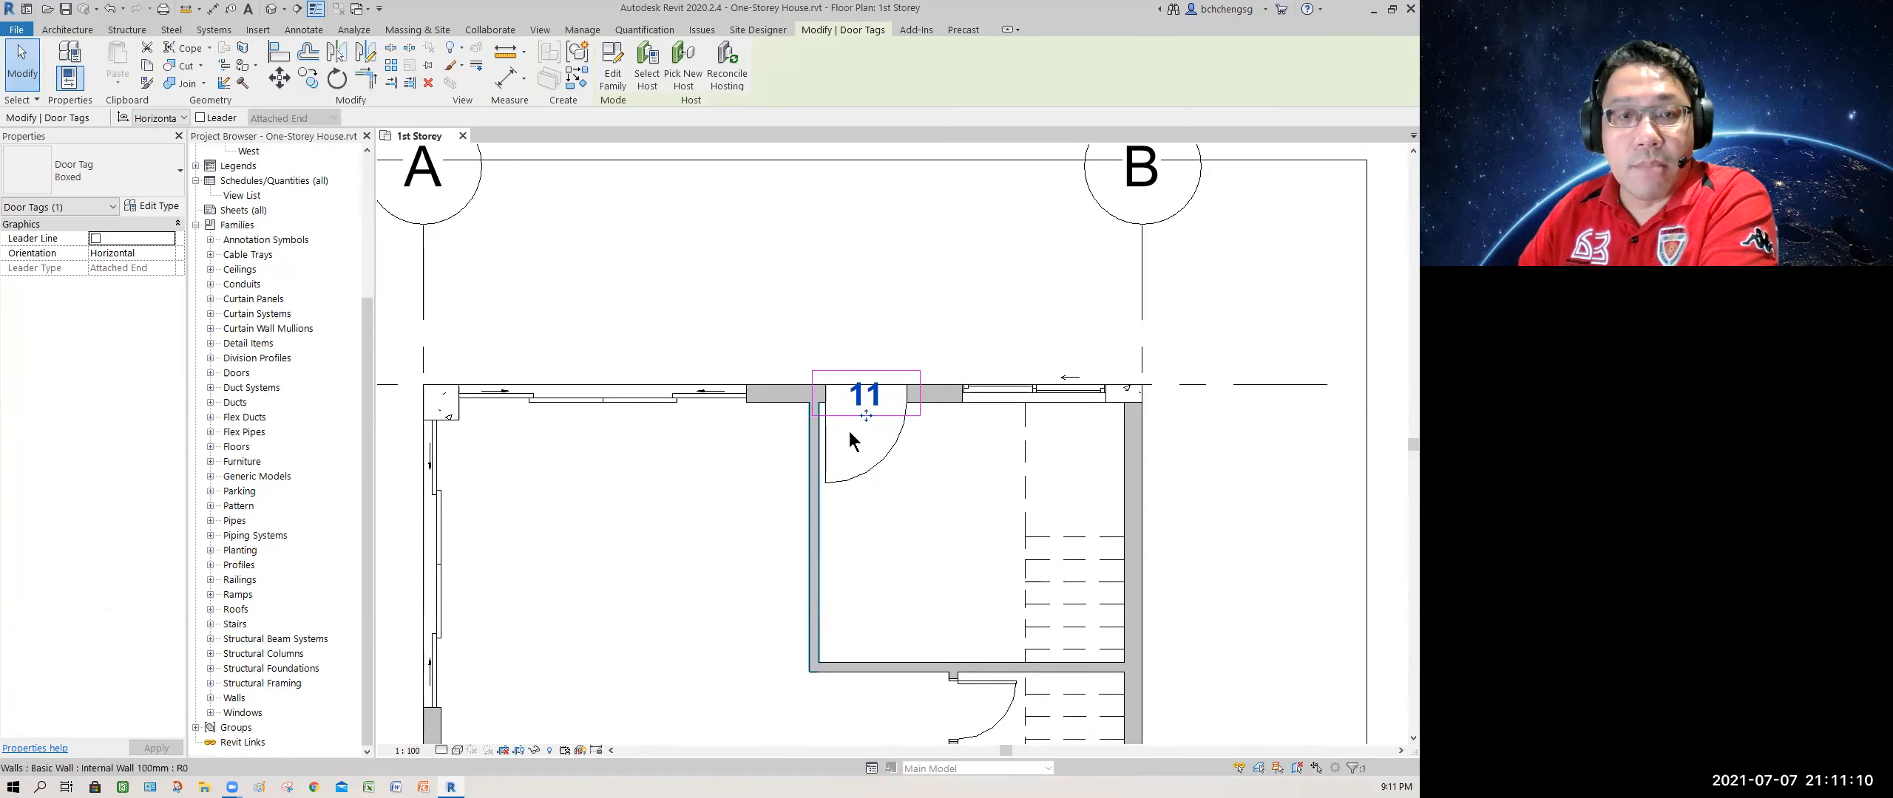
{"action": "left_click", "coordinate": [615, 80]}
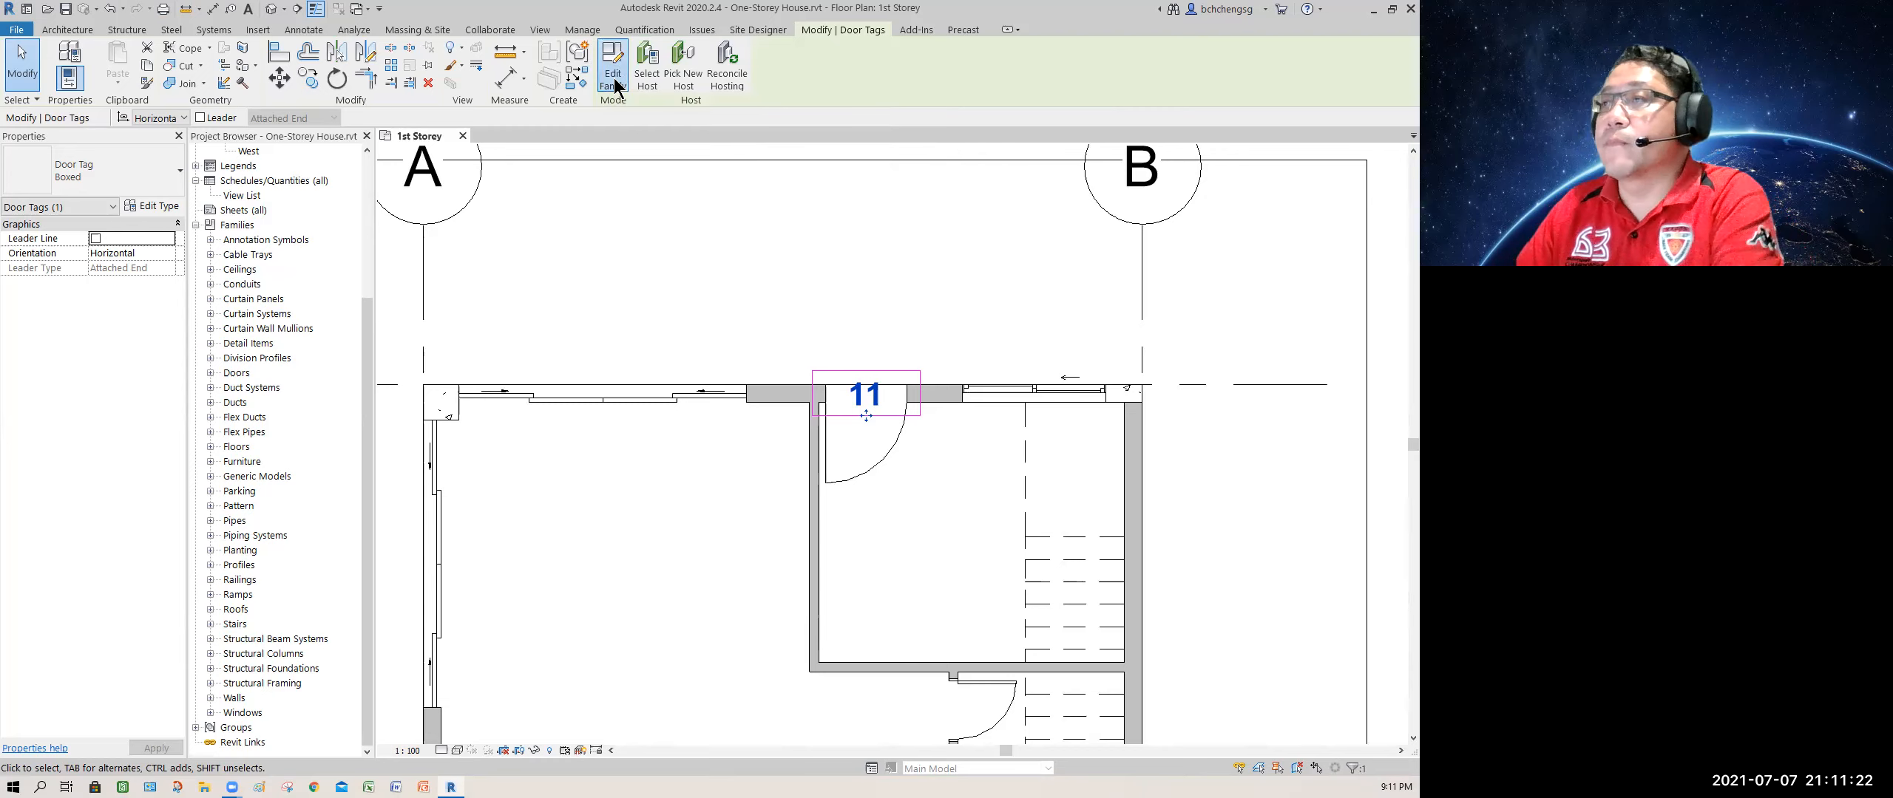
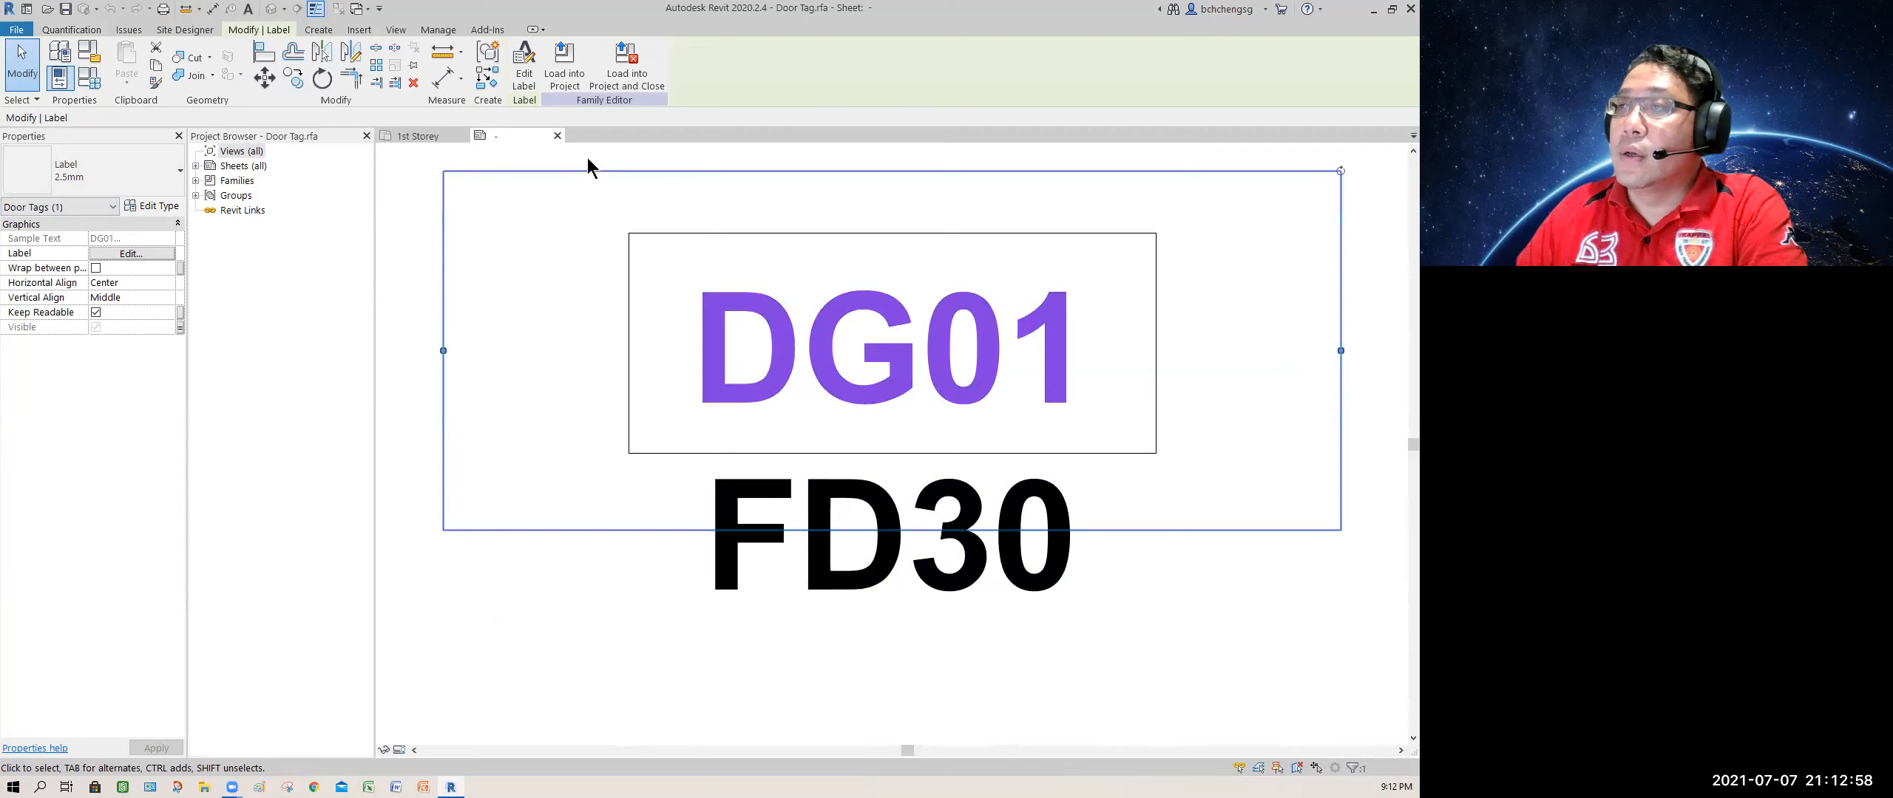
Replace the Mark parameter with Type Mark in the DG01 label of the door tag family
{"action": "left_click", "coordinate": [525, 83]}
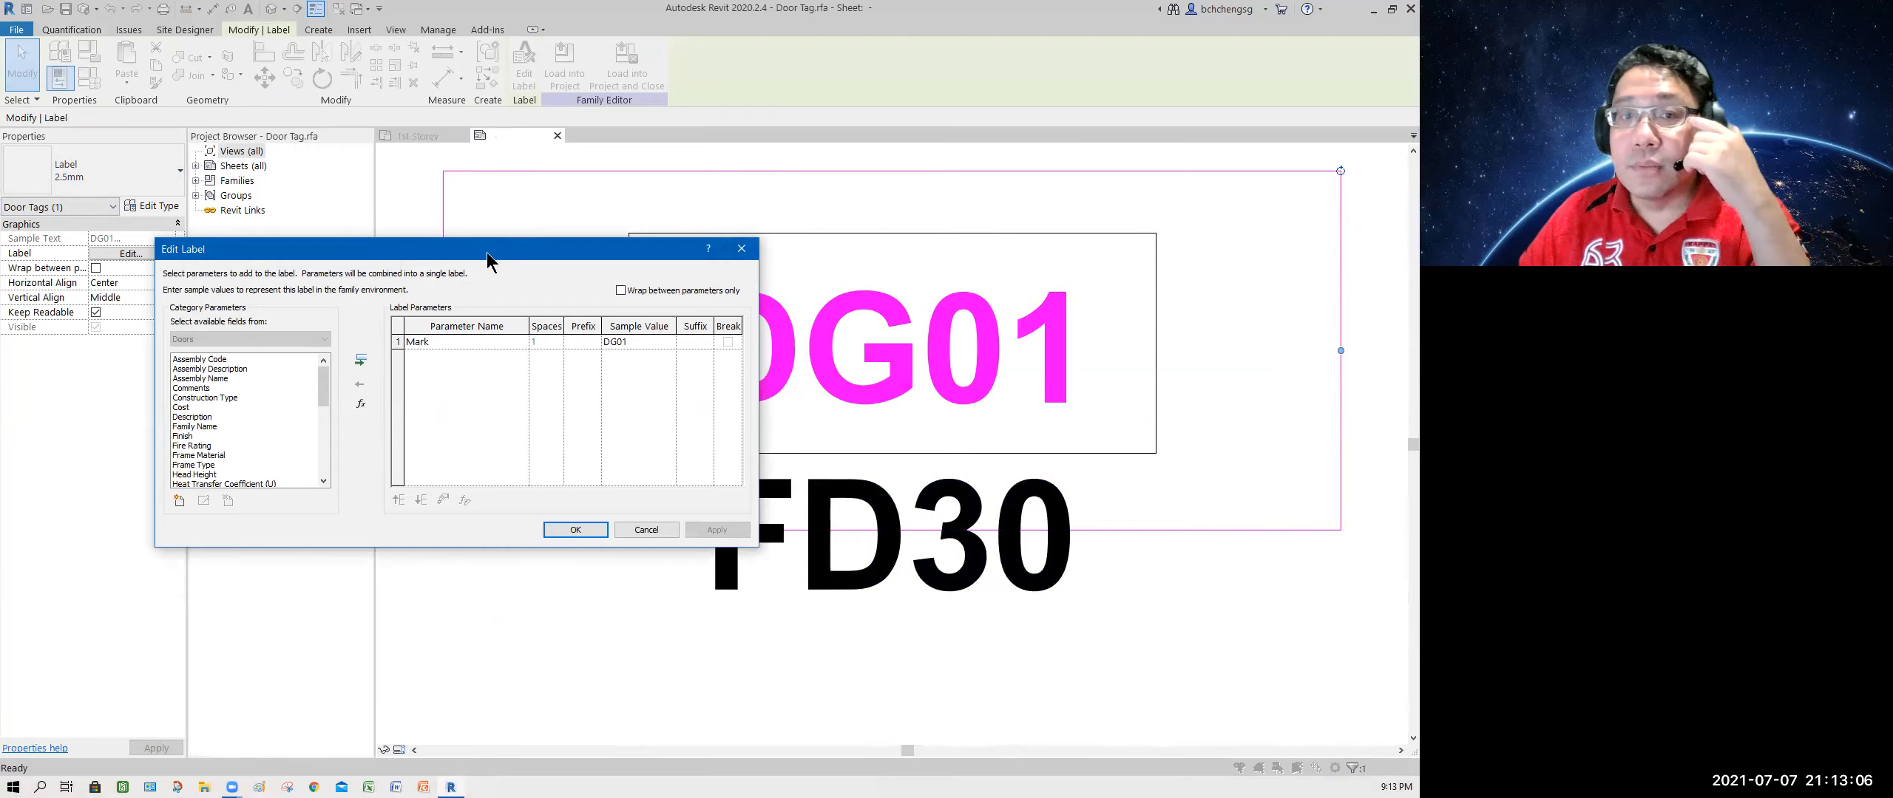
{"action": "left_click_drag", "start_coordinate": [486, 252], "coordinate": [660, 220]}
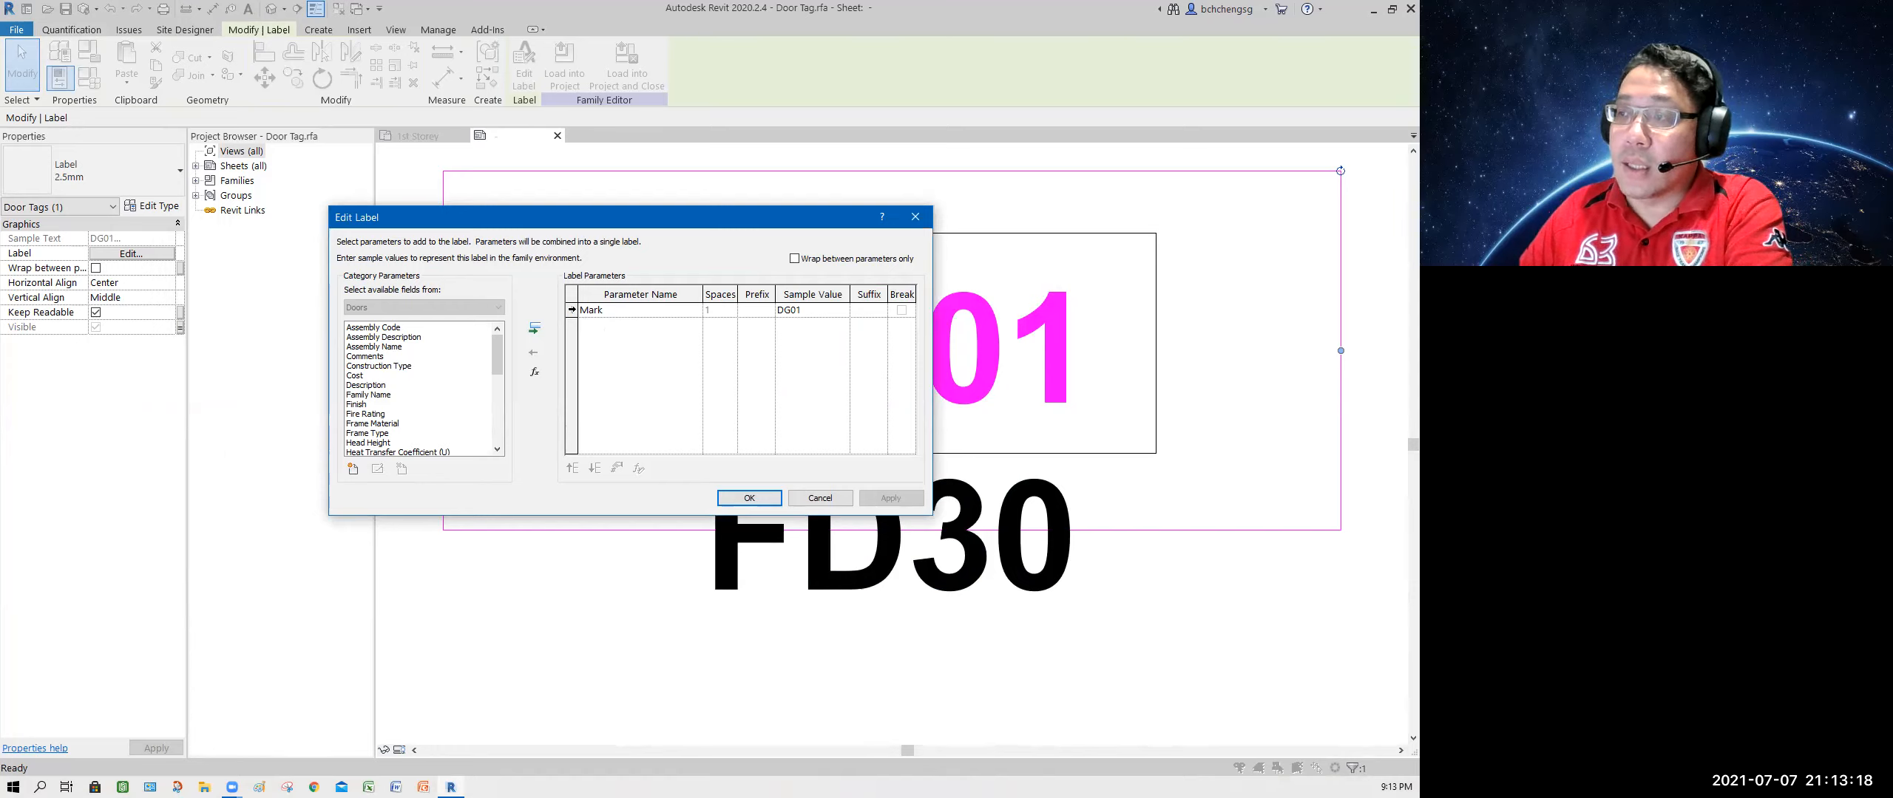
{"action": "left_click", "coordinate": [572, 310]}
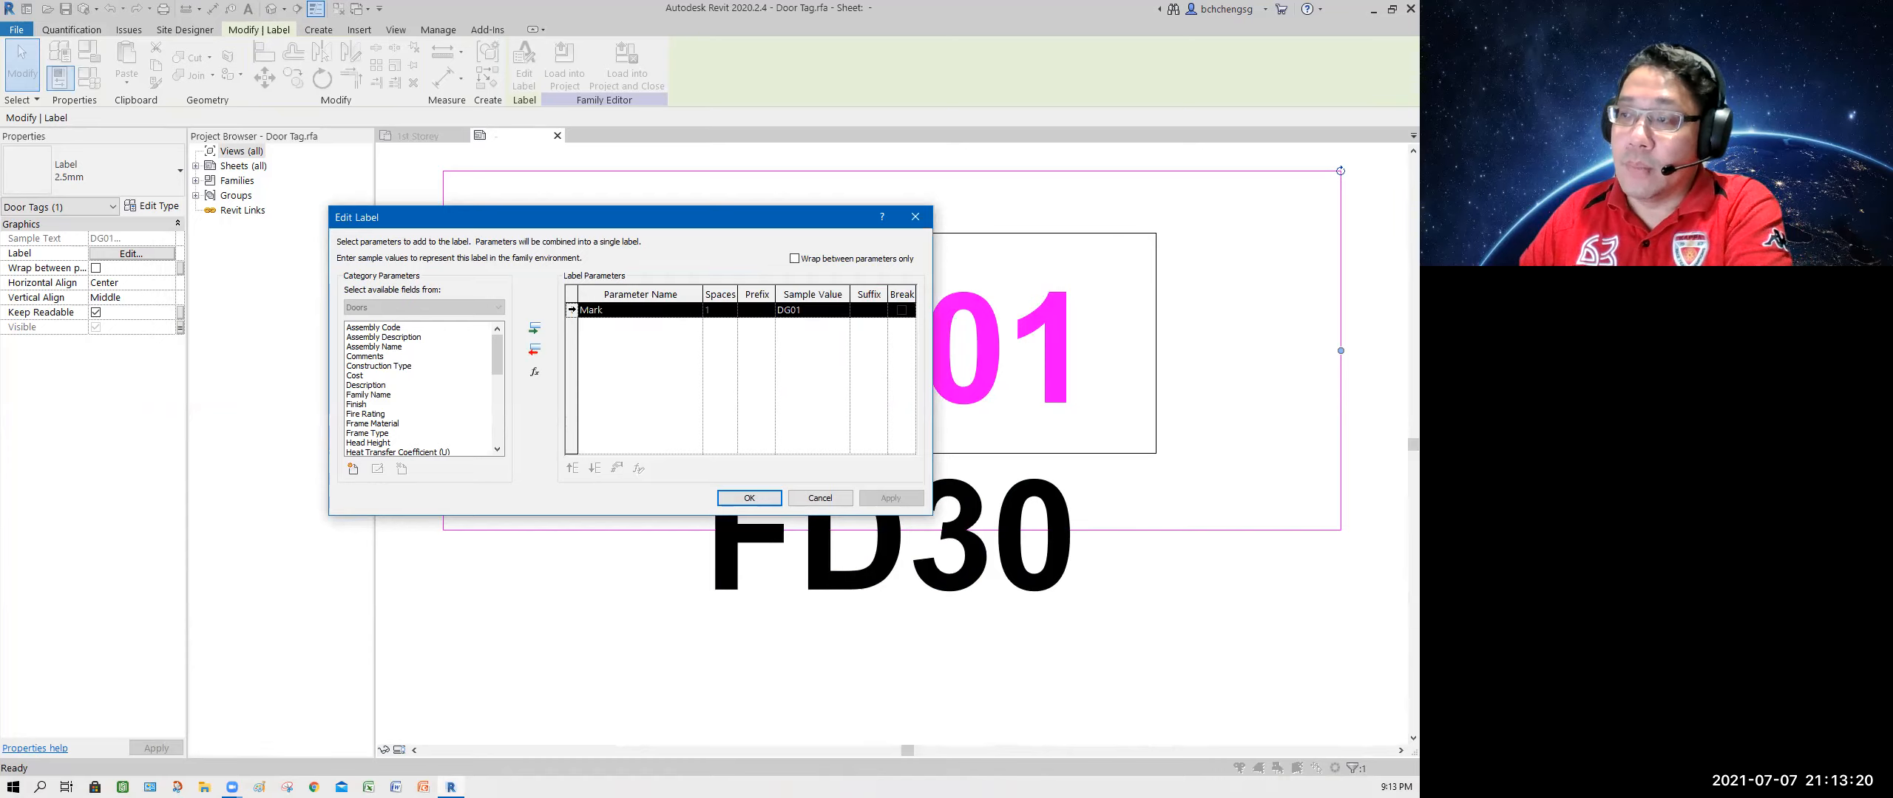
{"action": "left_click", "coordinate": [534, 354]}
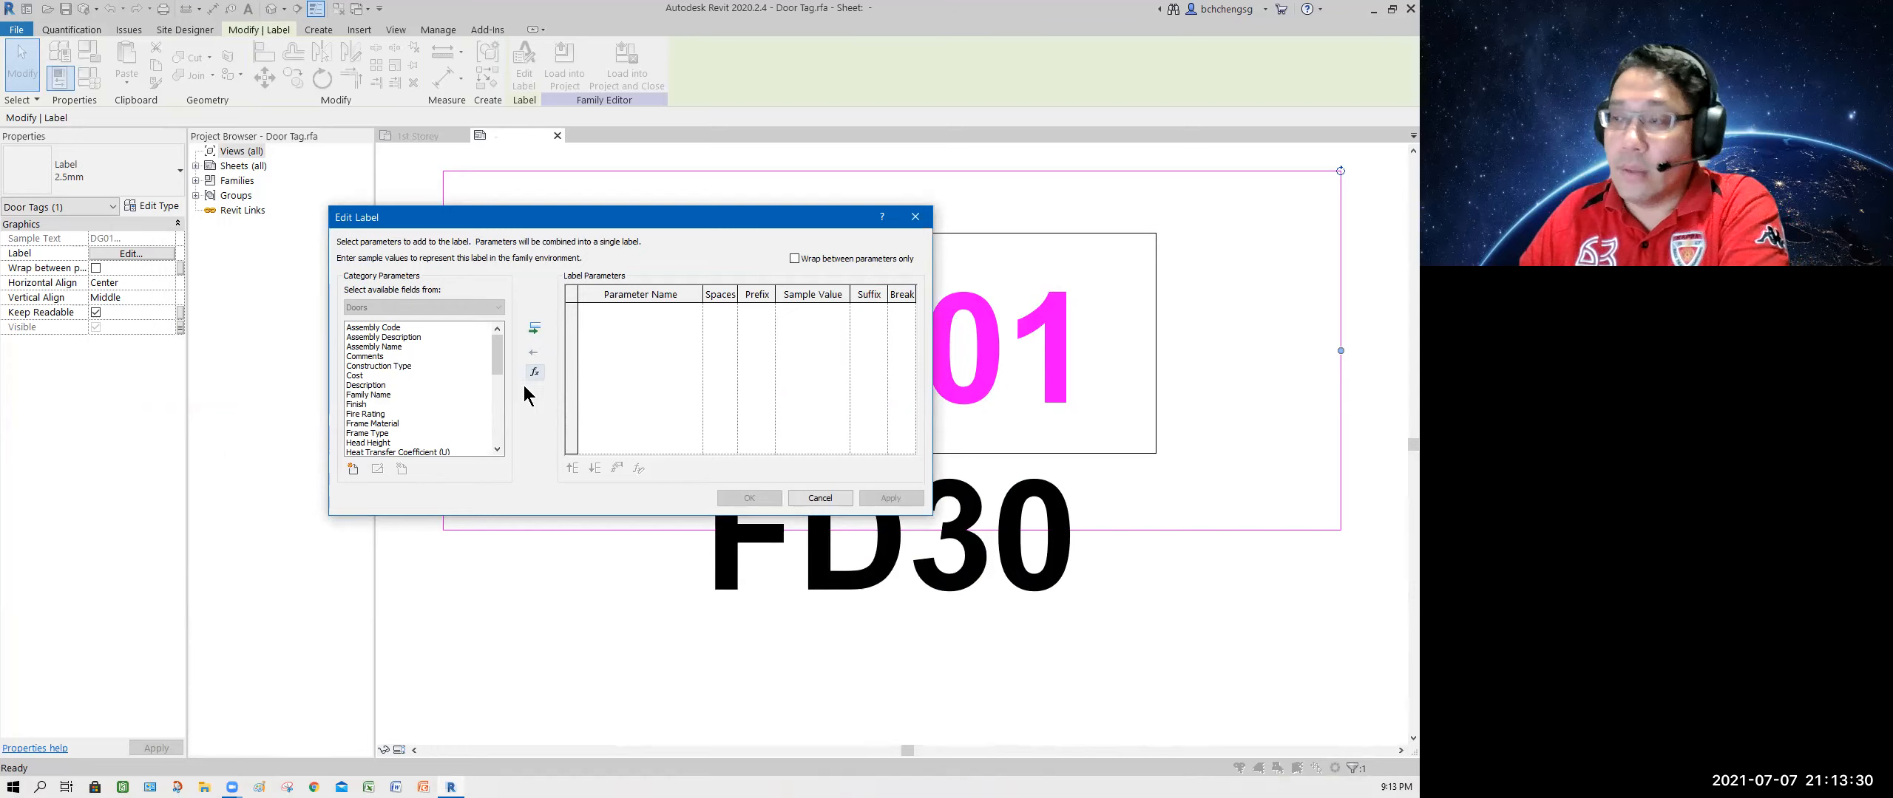
{"action": "left_click_drag", "start_coordinate": [497, 358], "coordinate": [495, 411]}
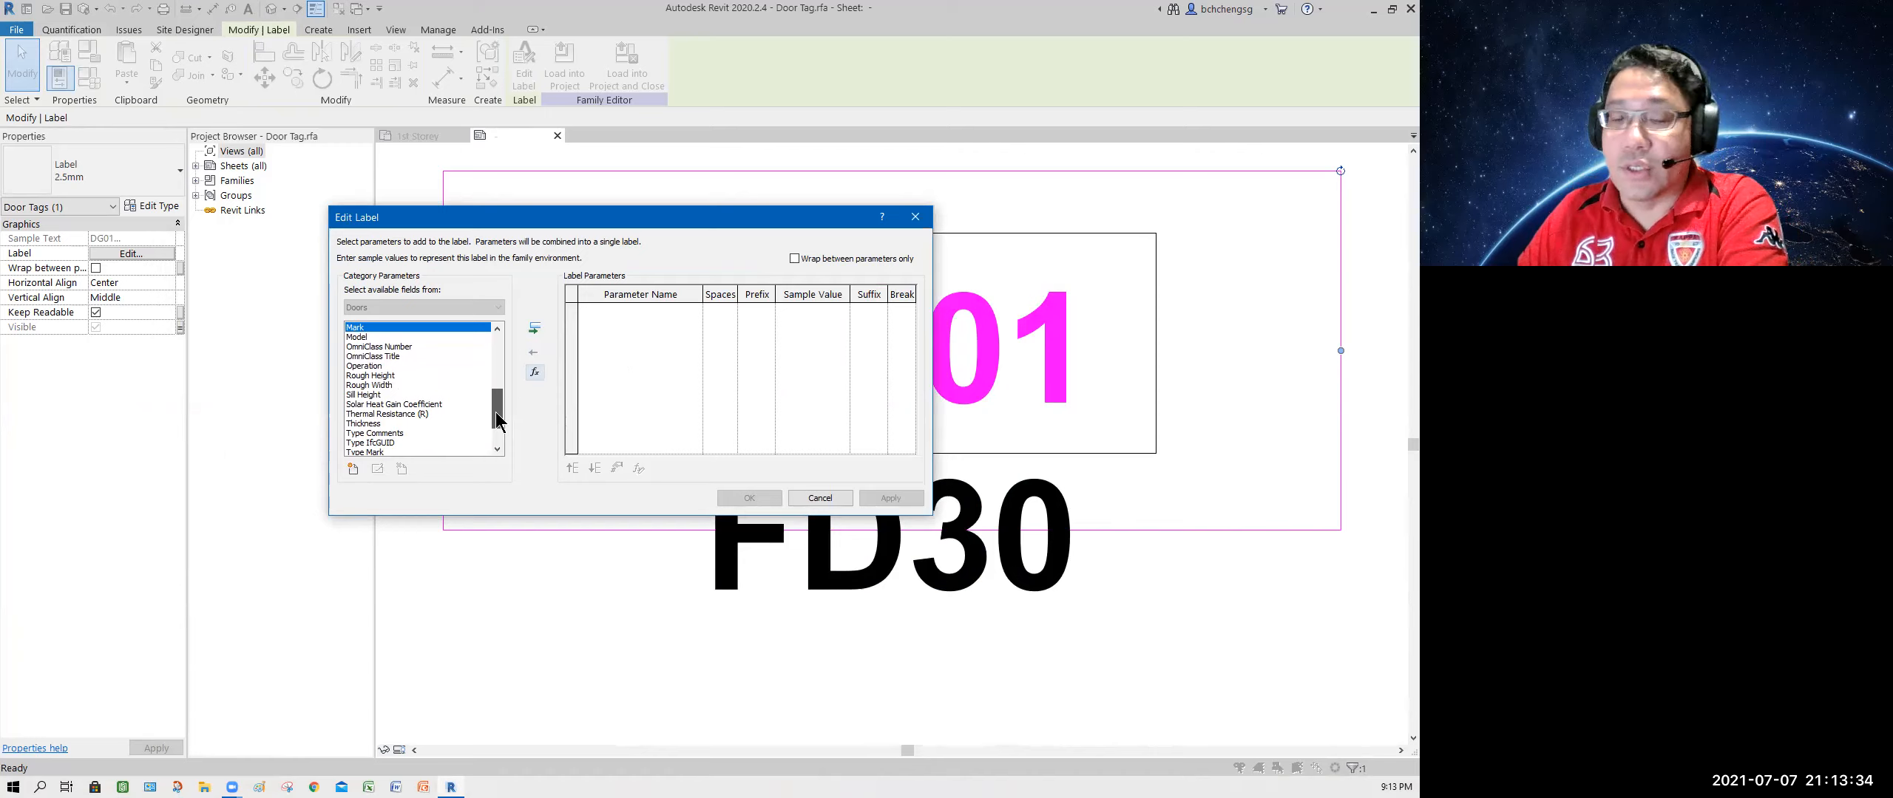
{"action": "left_click_drag", "start_coordinate": [495, 412], "coordinate": [495, 420]}
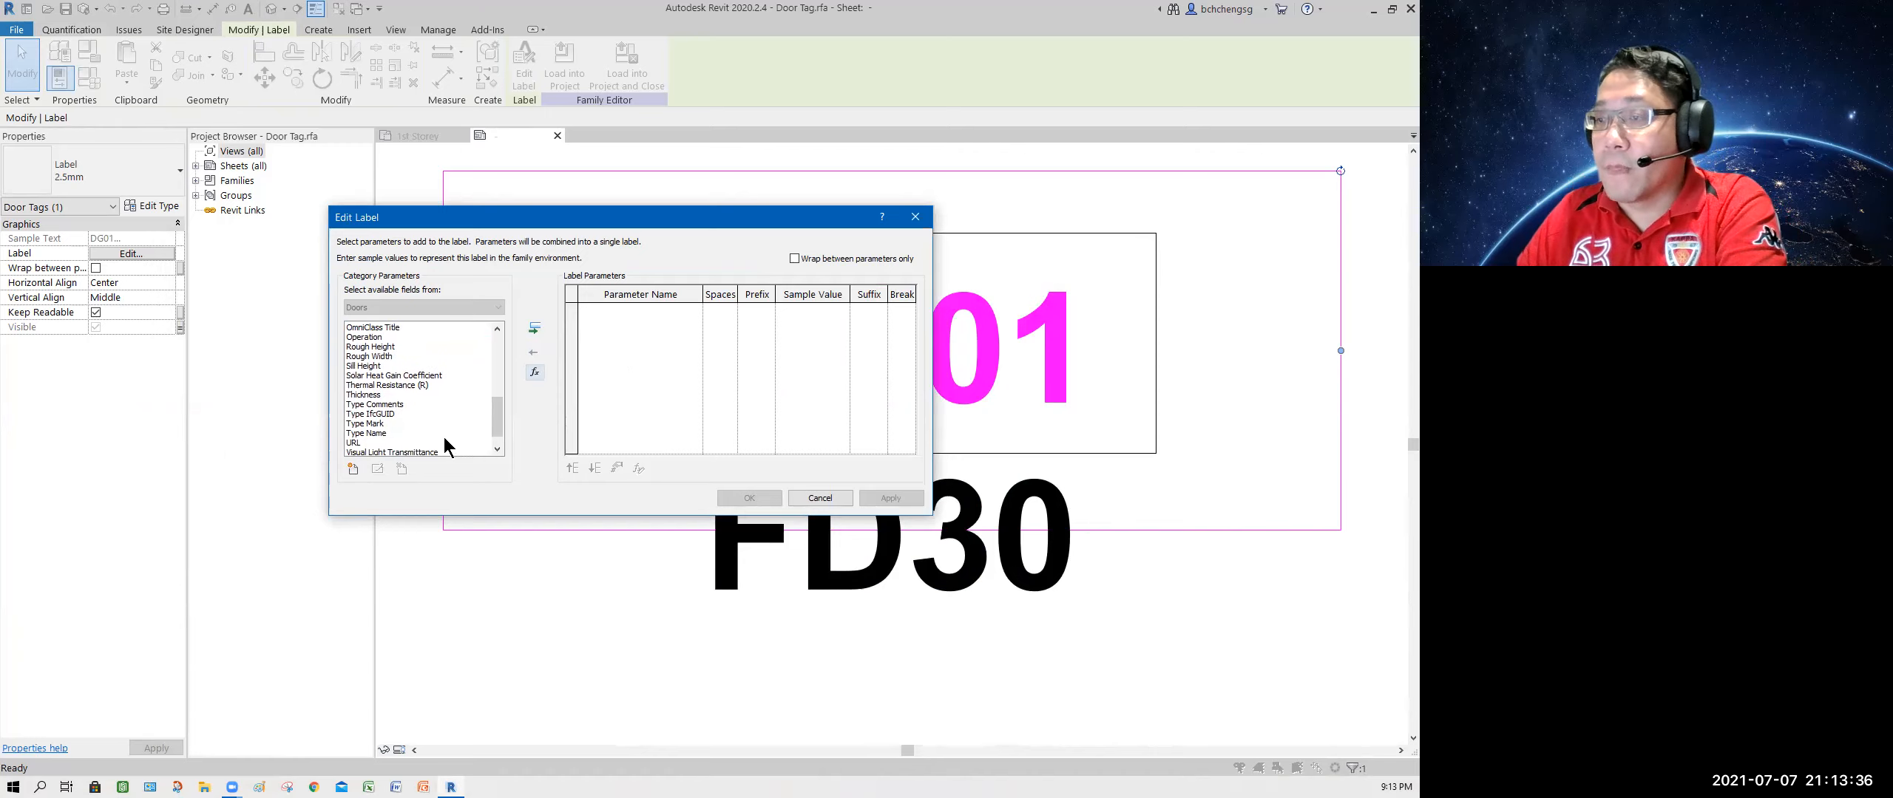
{"action": "left_click", "coordinate": [368, 424]}
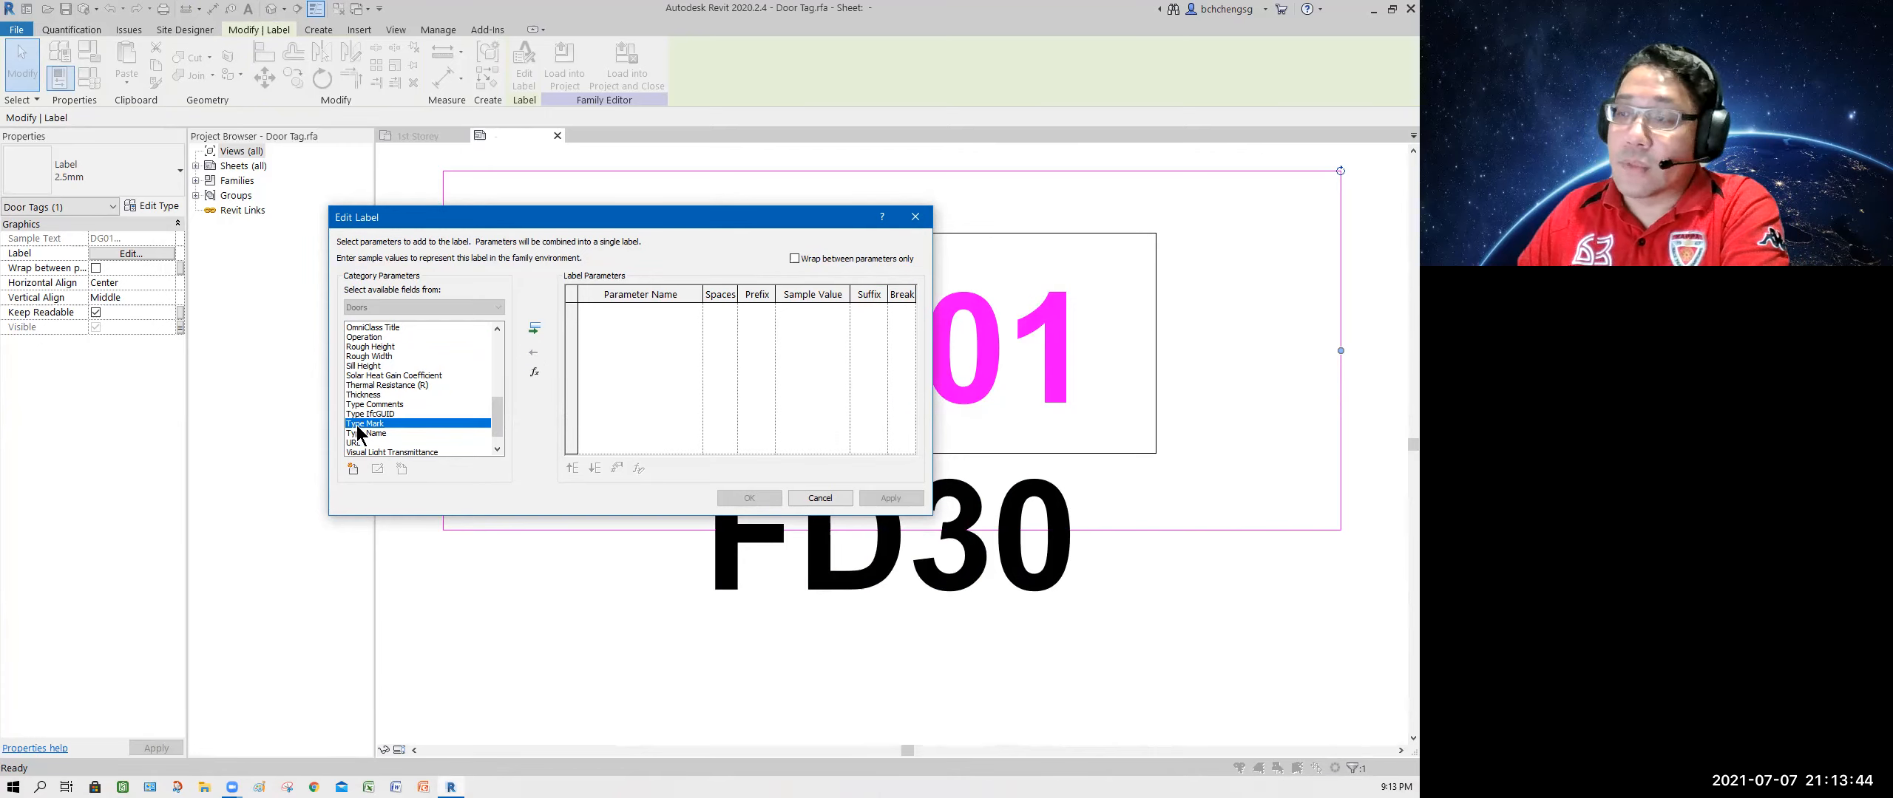
{"action": "left_click", "coordinate": [536, 328]}
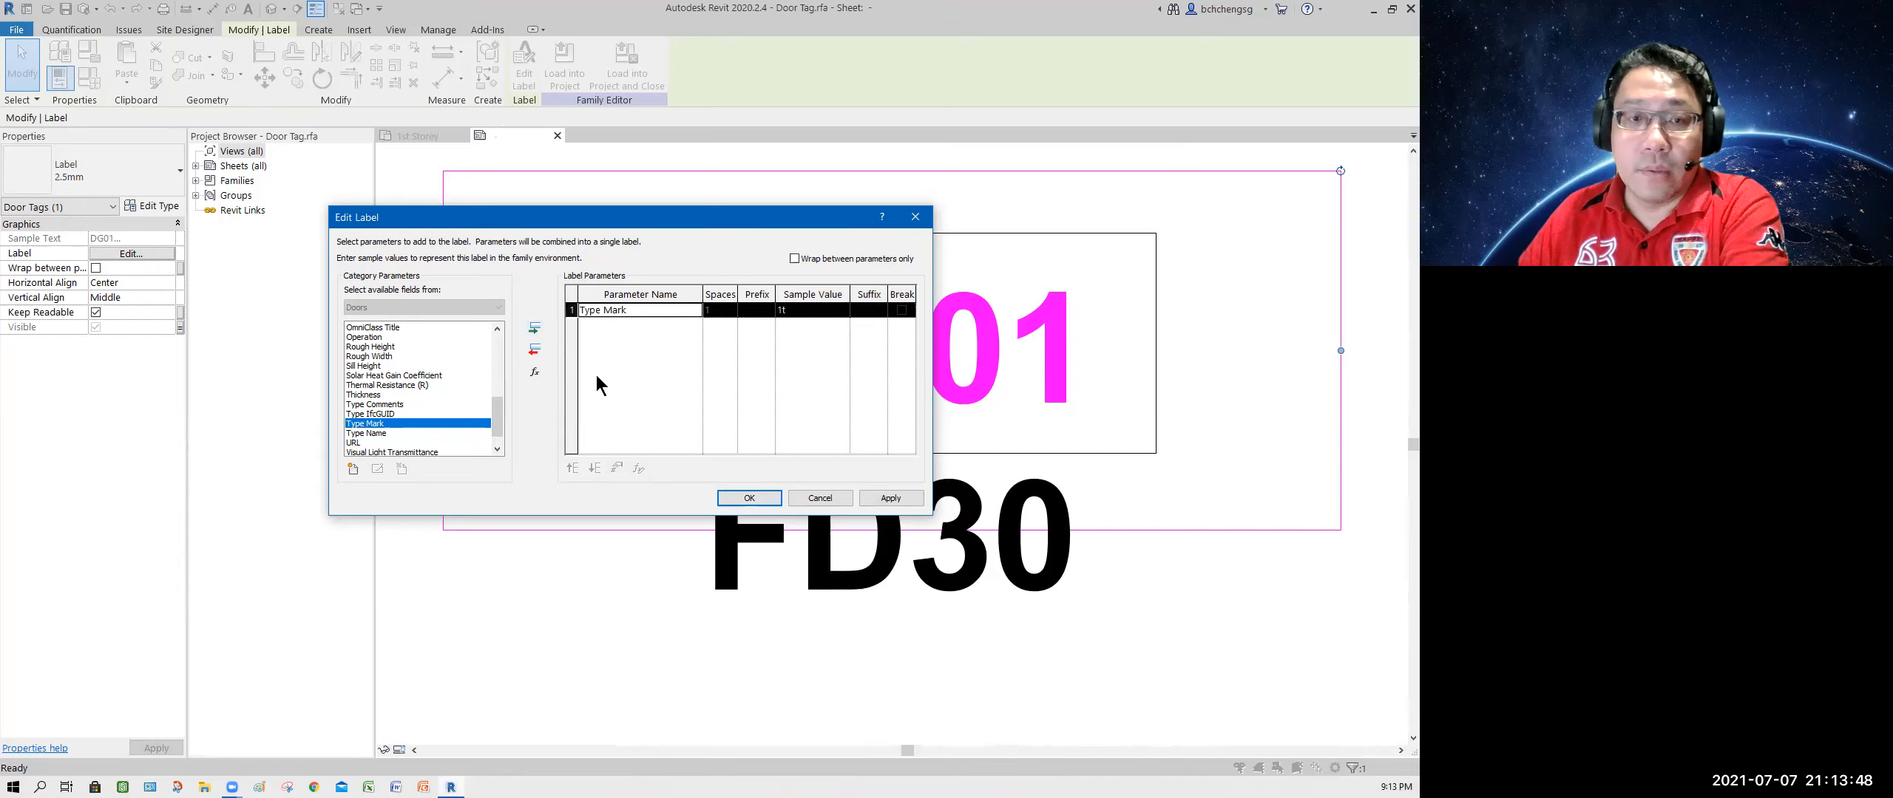
Give the label's Type Mark parameter the prefix D and the sample value 1, and apply the label changes
{"action": "left_click", "coordinate": [752, 310]}
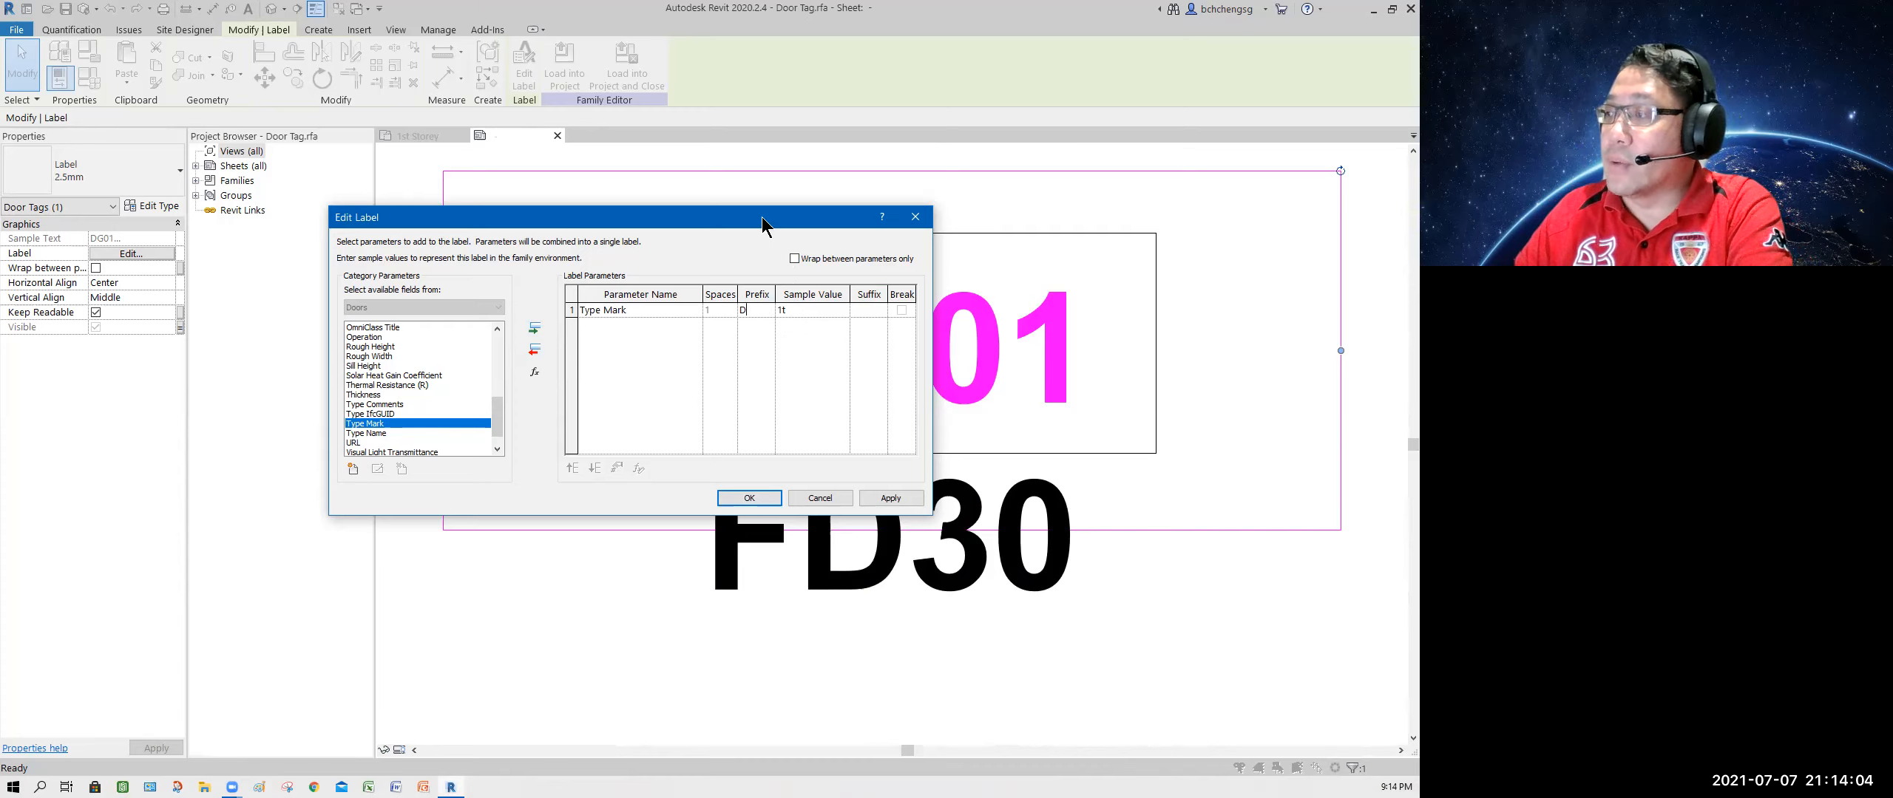
{"action": "left_click_drag", "start_coordinate": [761, 215], "coordinate": [608, 233]}
{"action": "left_click", "coordinate": [645, 326]}
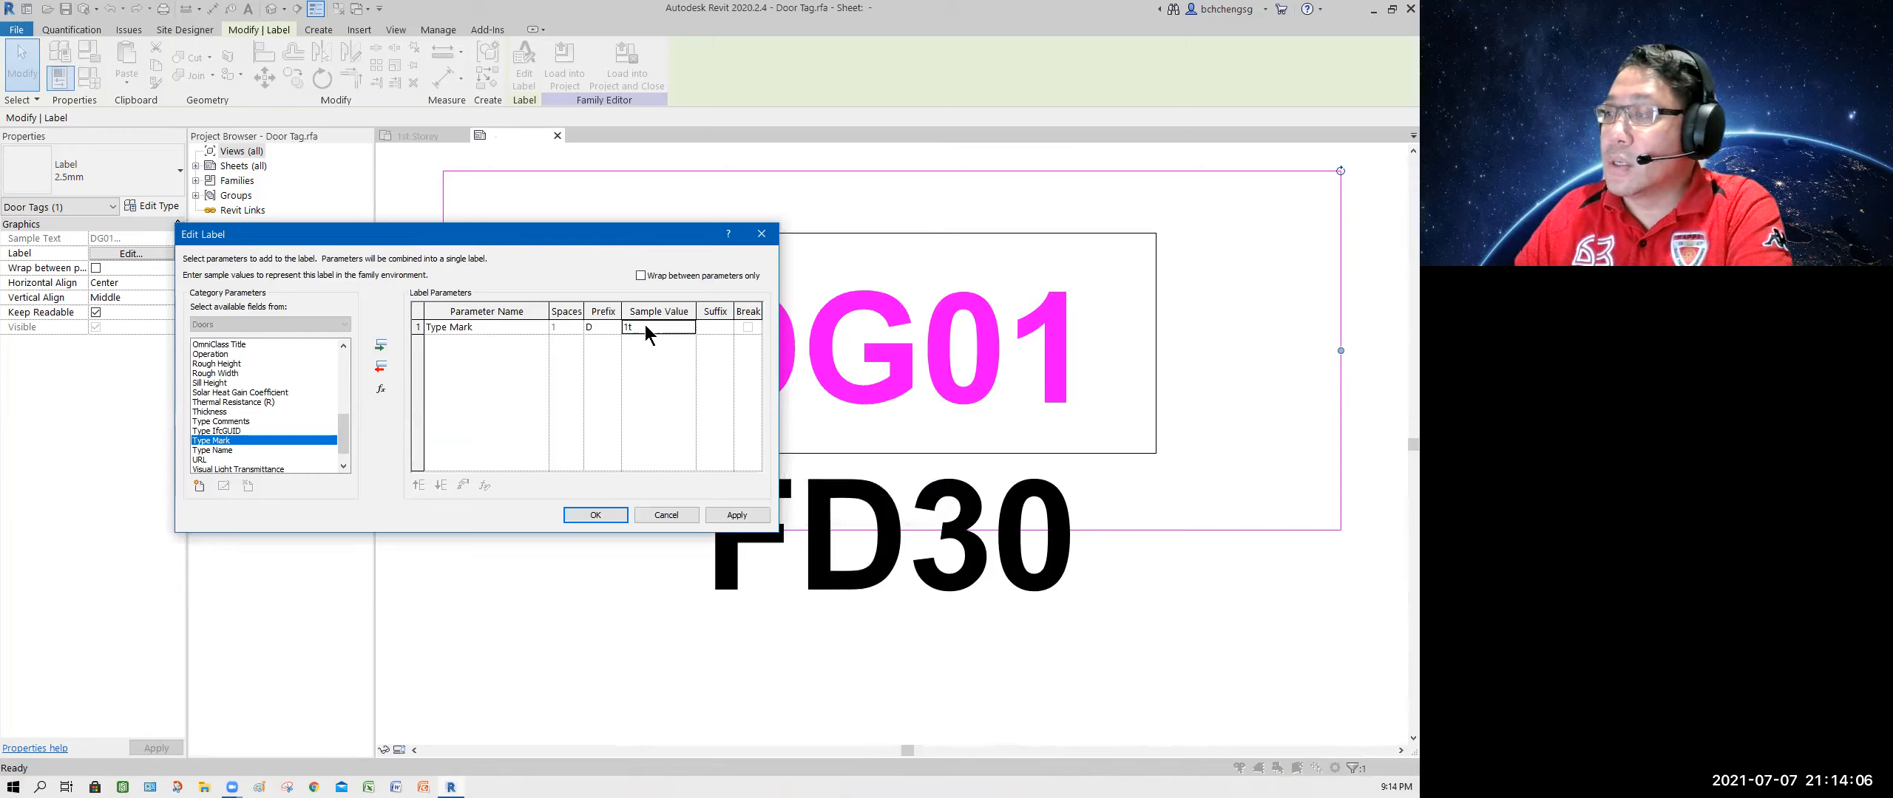
{"action": "type", "text": "1"}
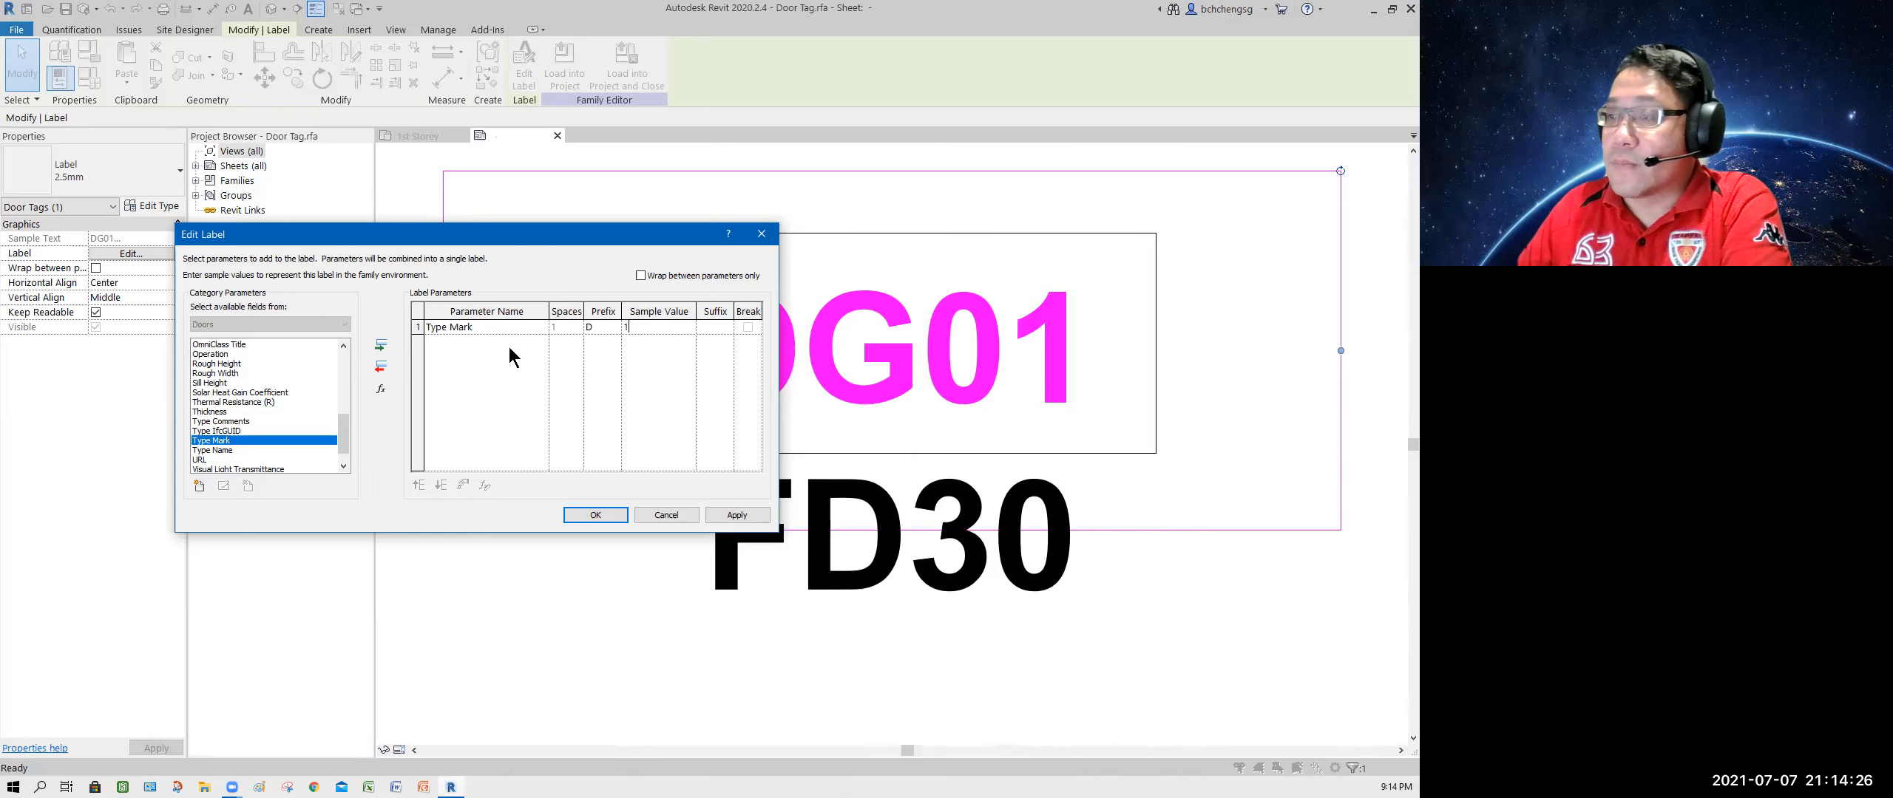
{"action": "left_click", "coordinate": [595, 515]}
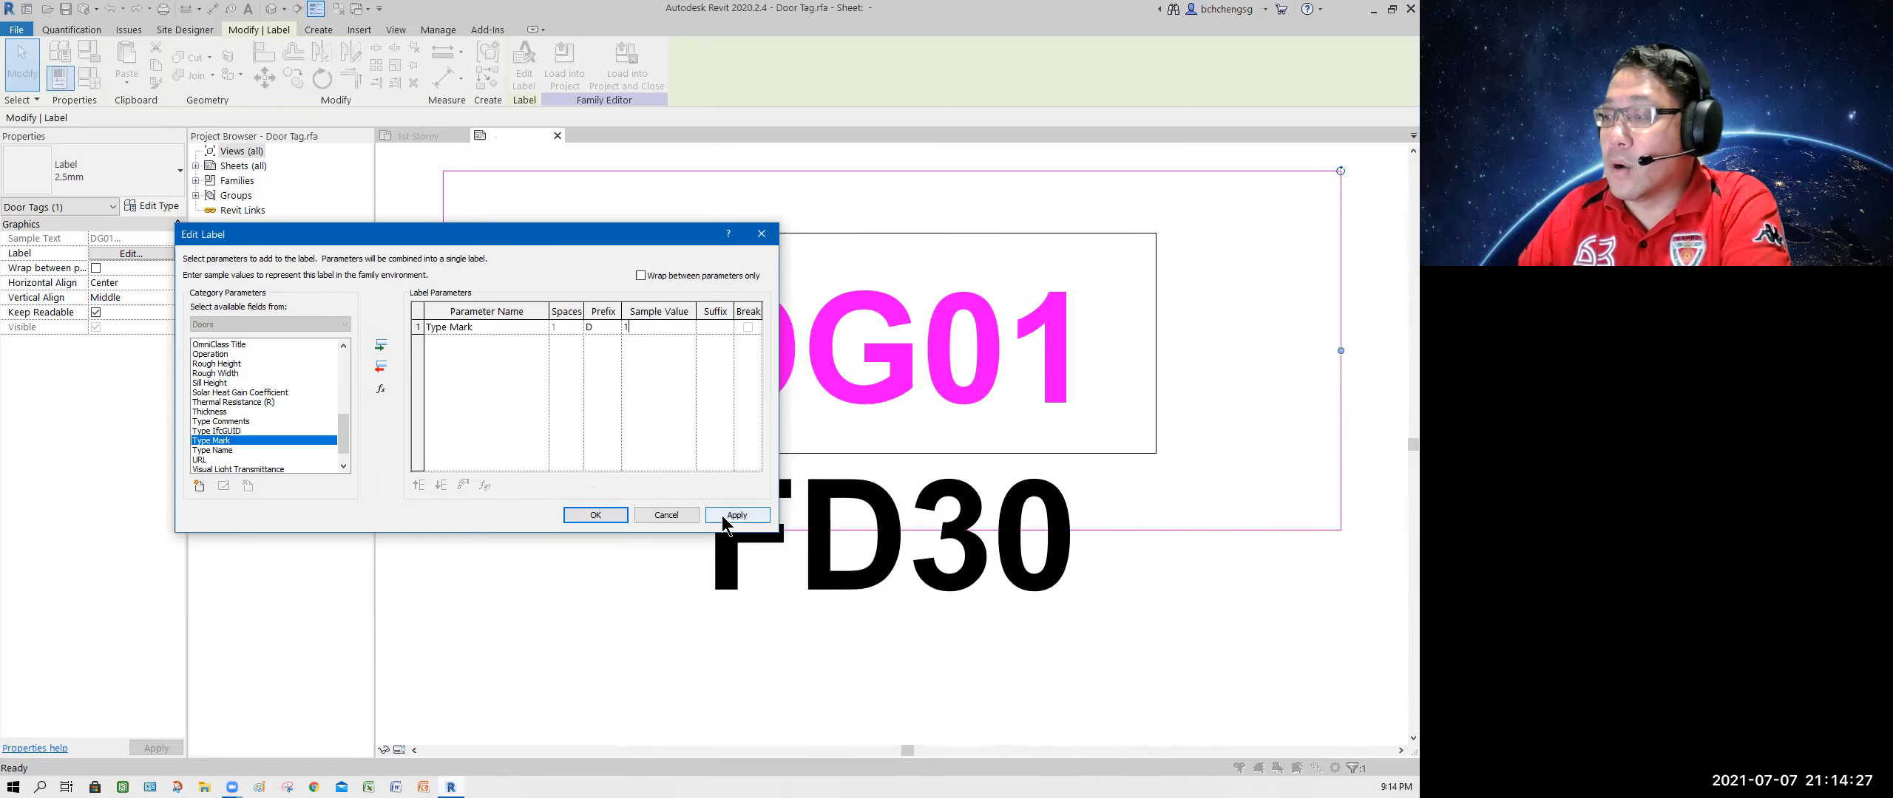
{"action": "left_click", "coordinate": [595, 515]}
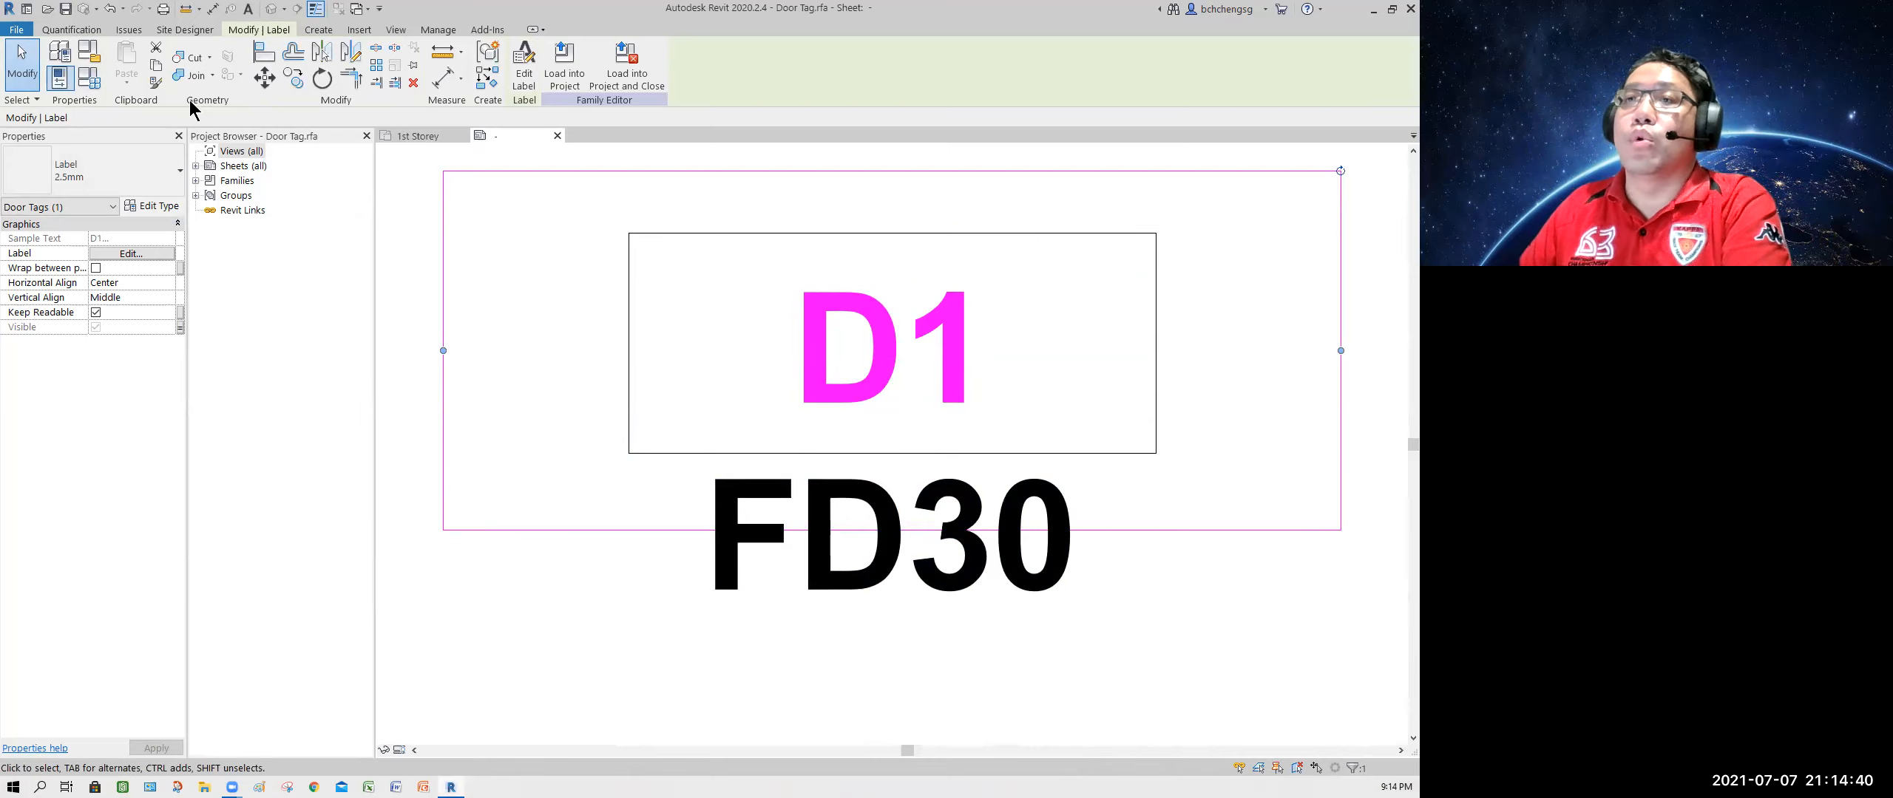
Draw a vertical line between the midpoints of the tag rectangle's upper and lower edges
{"action": "left_click", "coordinate": [322, 32]}
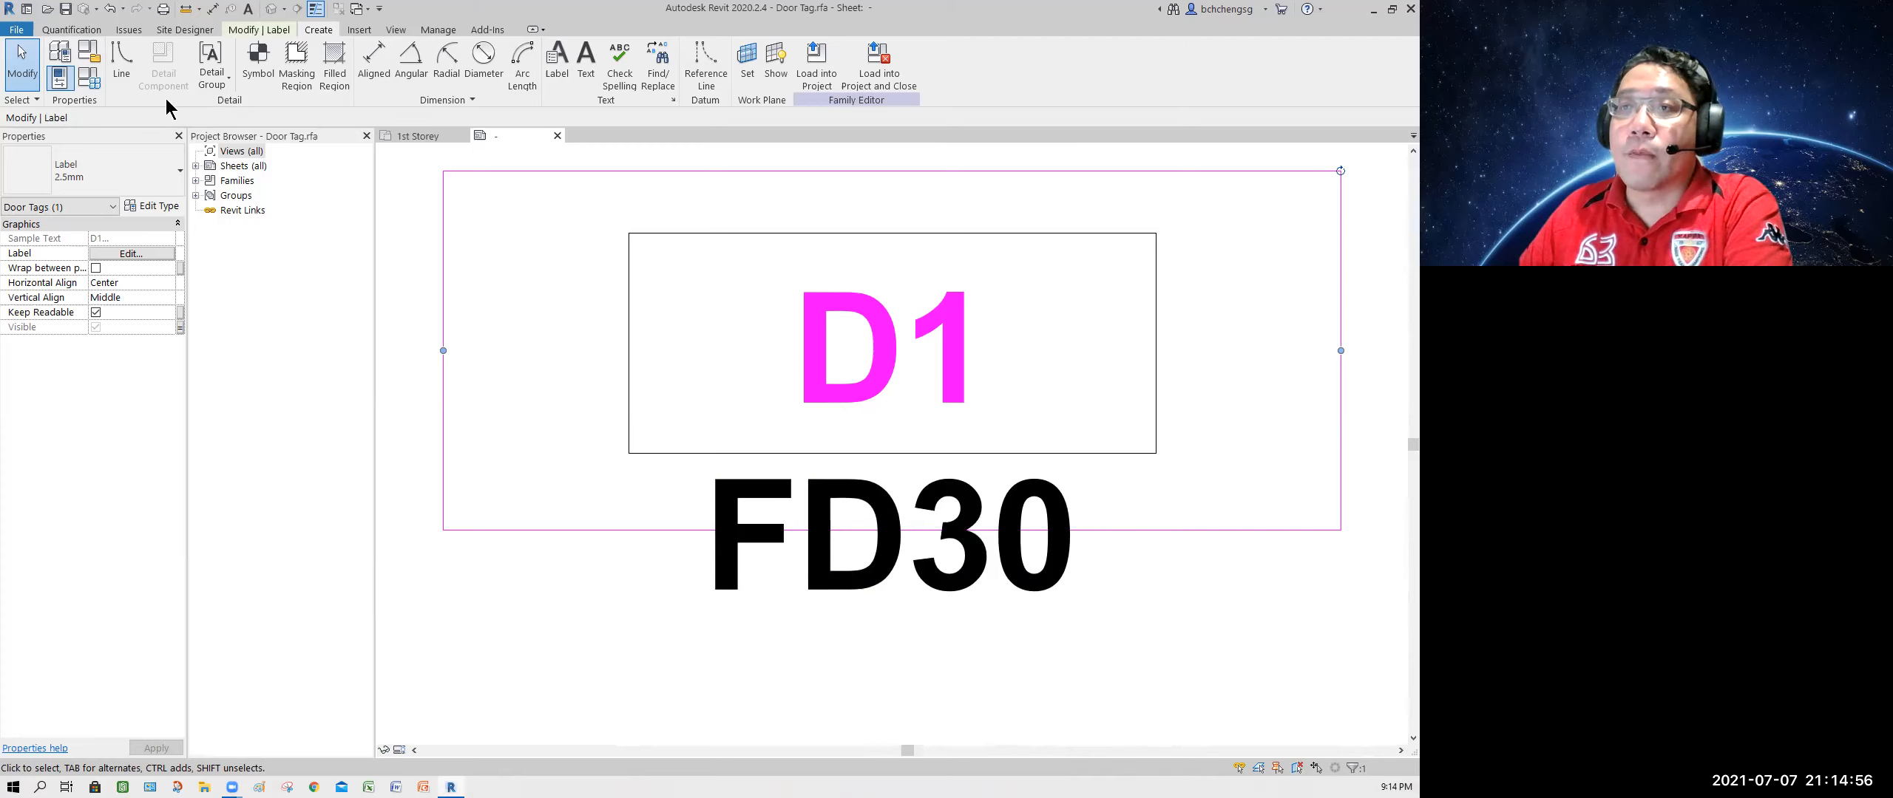
{"action": "left_click", "coordinate": [119, 74]}
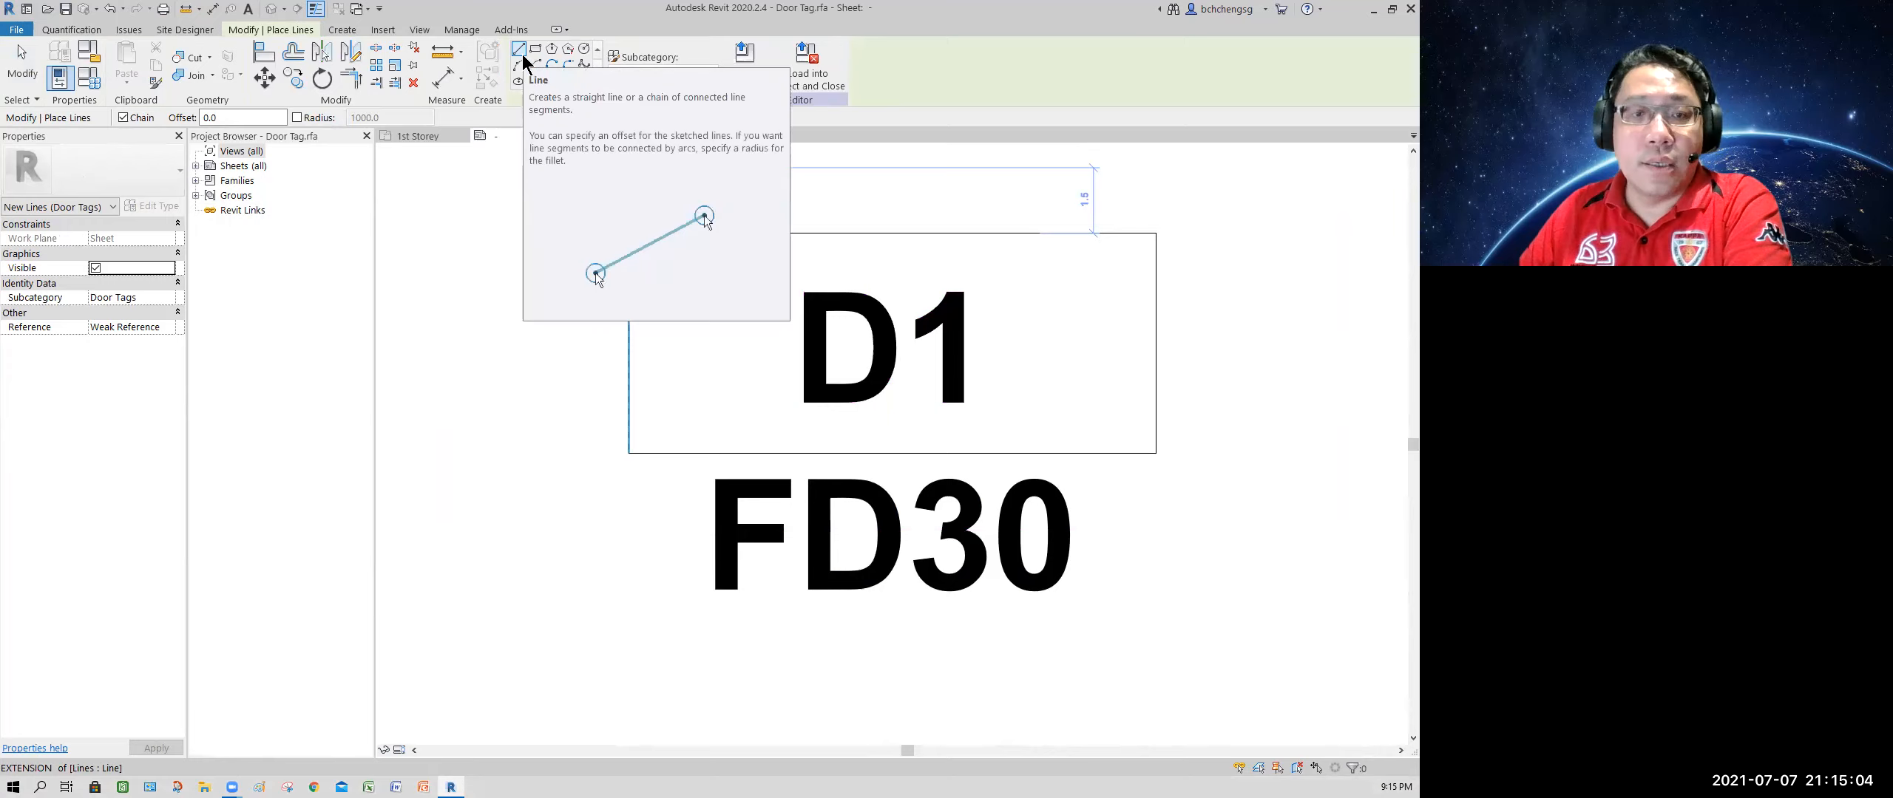
{"action": "left_click", "coordinate": [892, 233]}
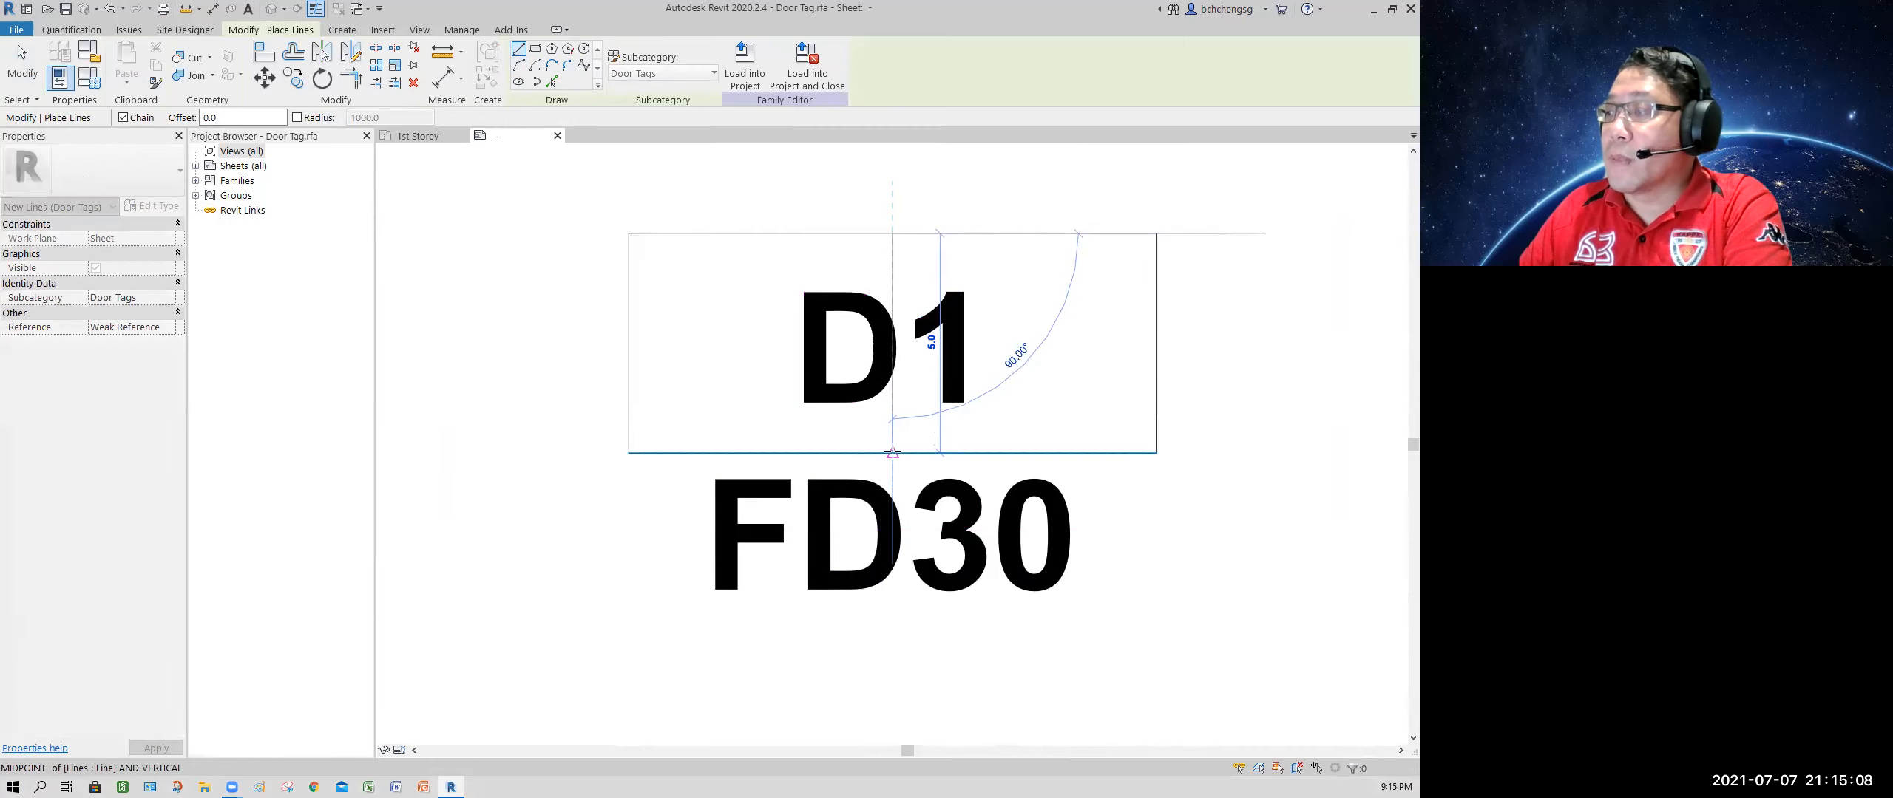
{"action": "left_click", "coordinate": [892, 452]}
{"action": "left_click", "coordinate": [23, 71]}
{"action": "left_click", "coordinate": [898, 364]}
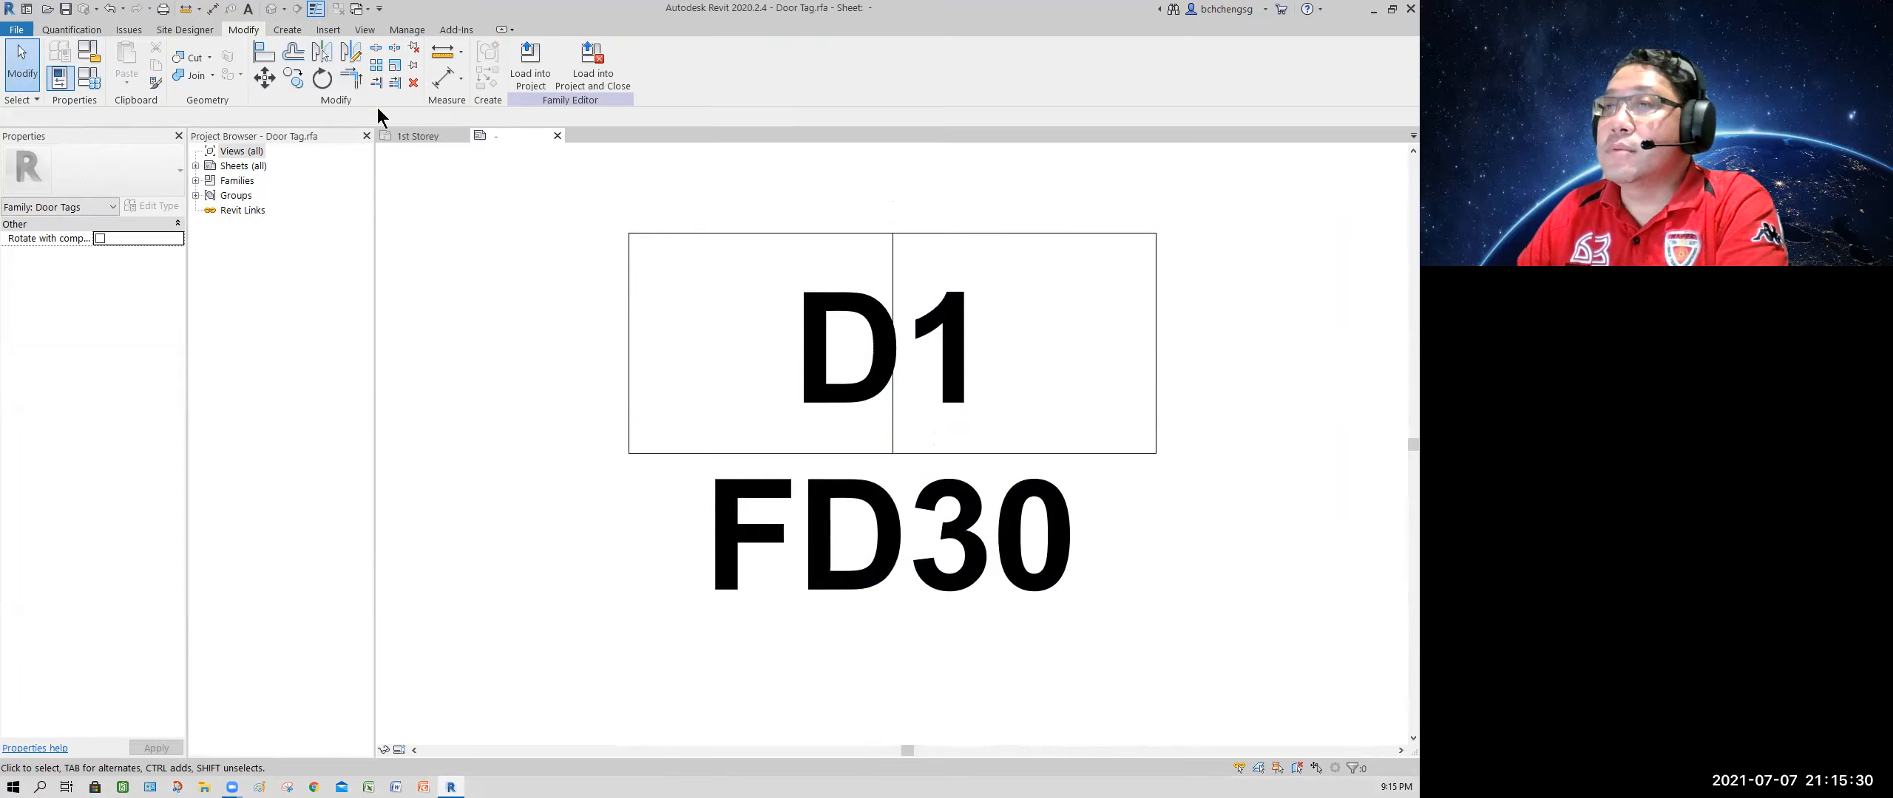
Draw a circle of about 3.6 mm radius around the D1 label, centred on the vertical line's midpoint
{"action": "left_click", "coordinate": [289, 31]}
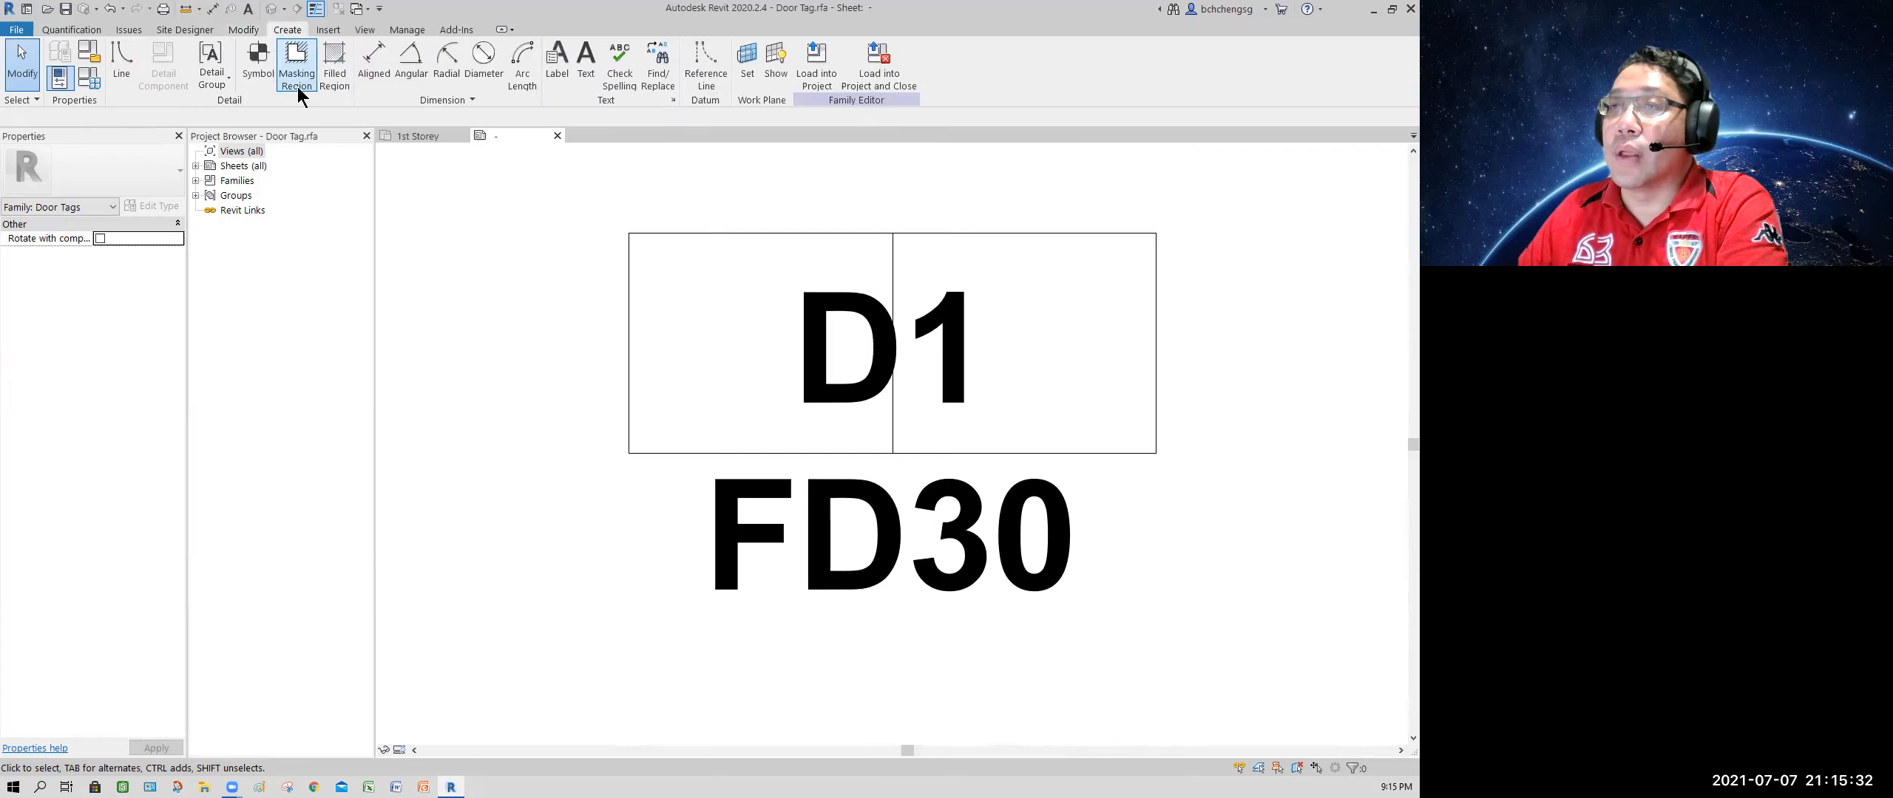
{"action": "key", "text": "l"}
{"action": "key", "text": "i"}
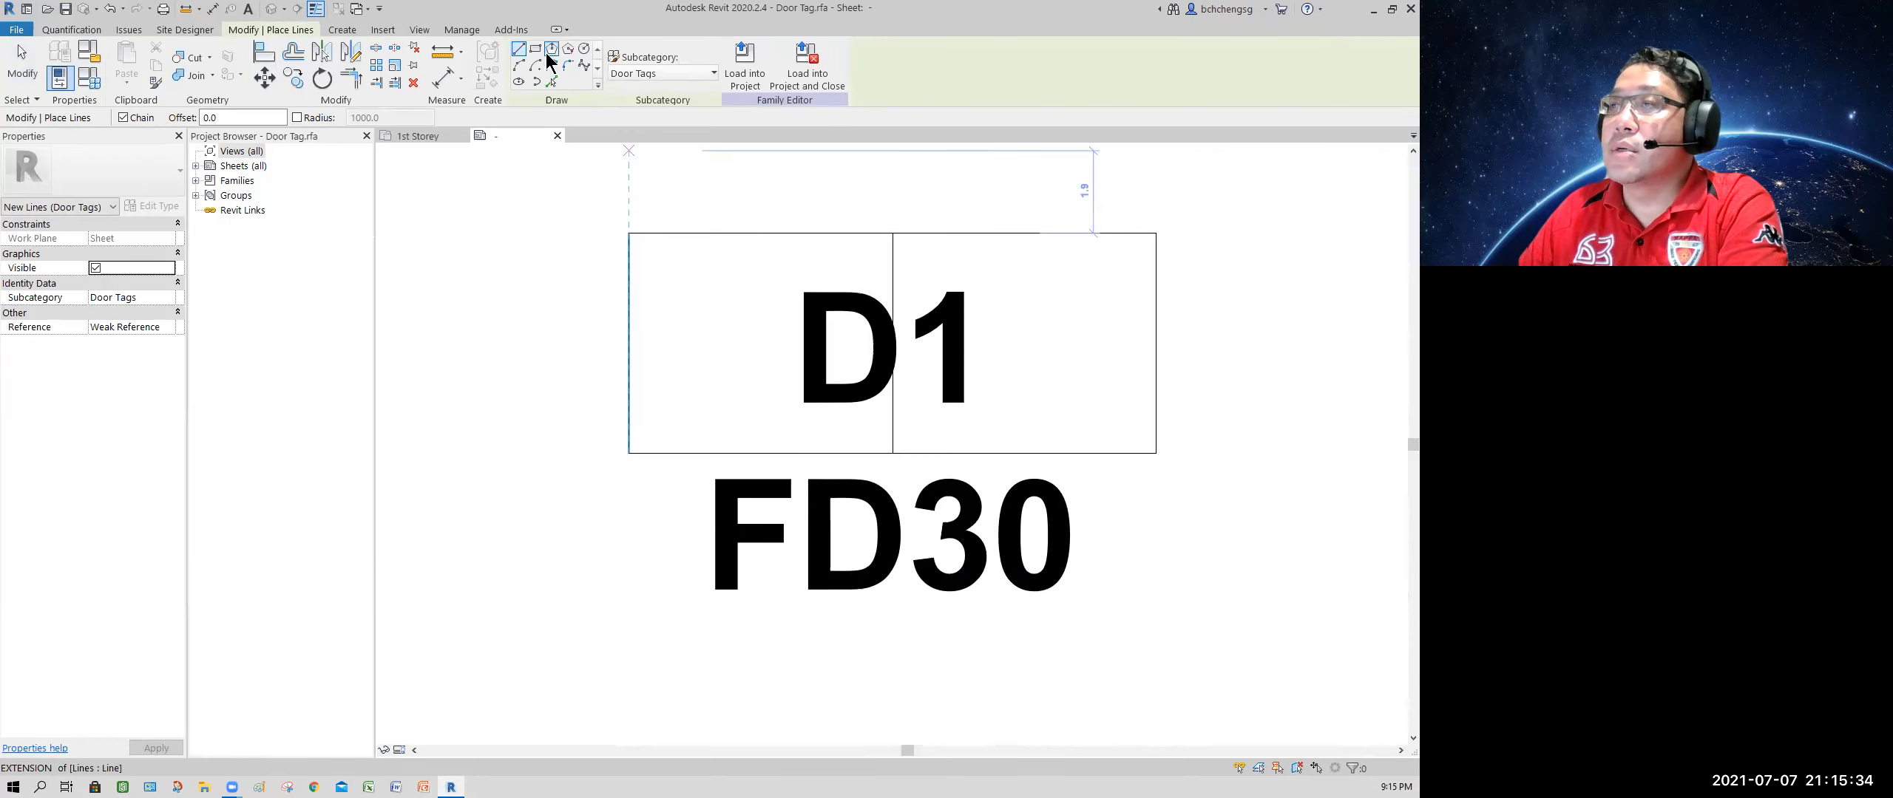
{"action": "left_click", "coordinate": [584, 50]}
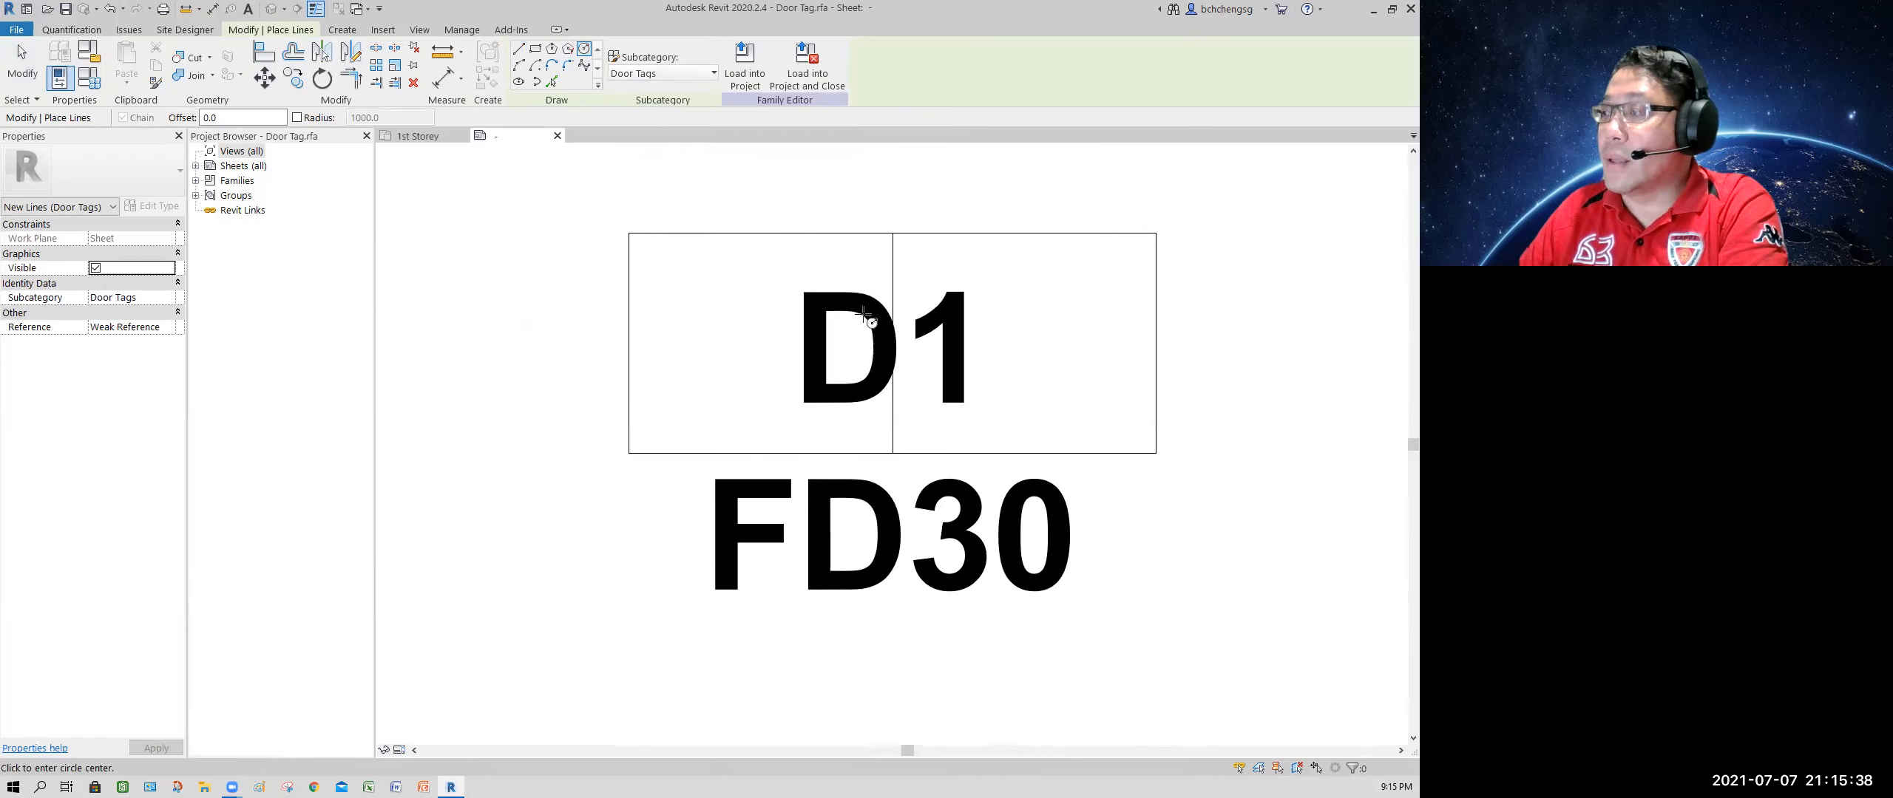
{"action": "left_click", "coordinate": [892, 342]}
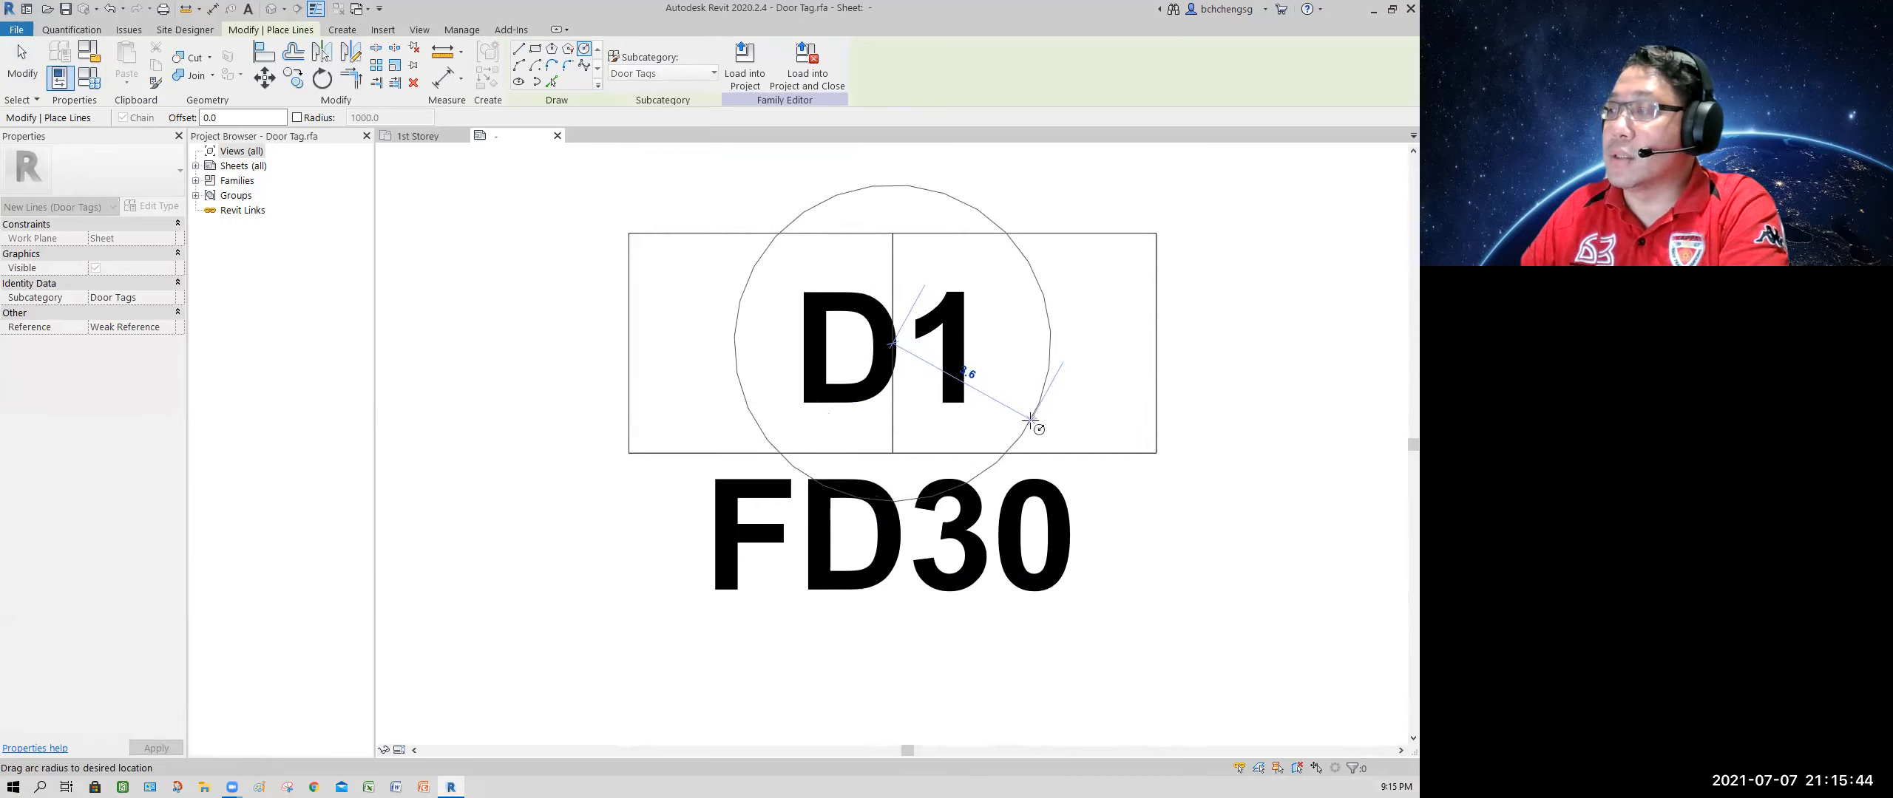
{"action": "left_click", "coordinate": [1029, 421]}
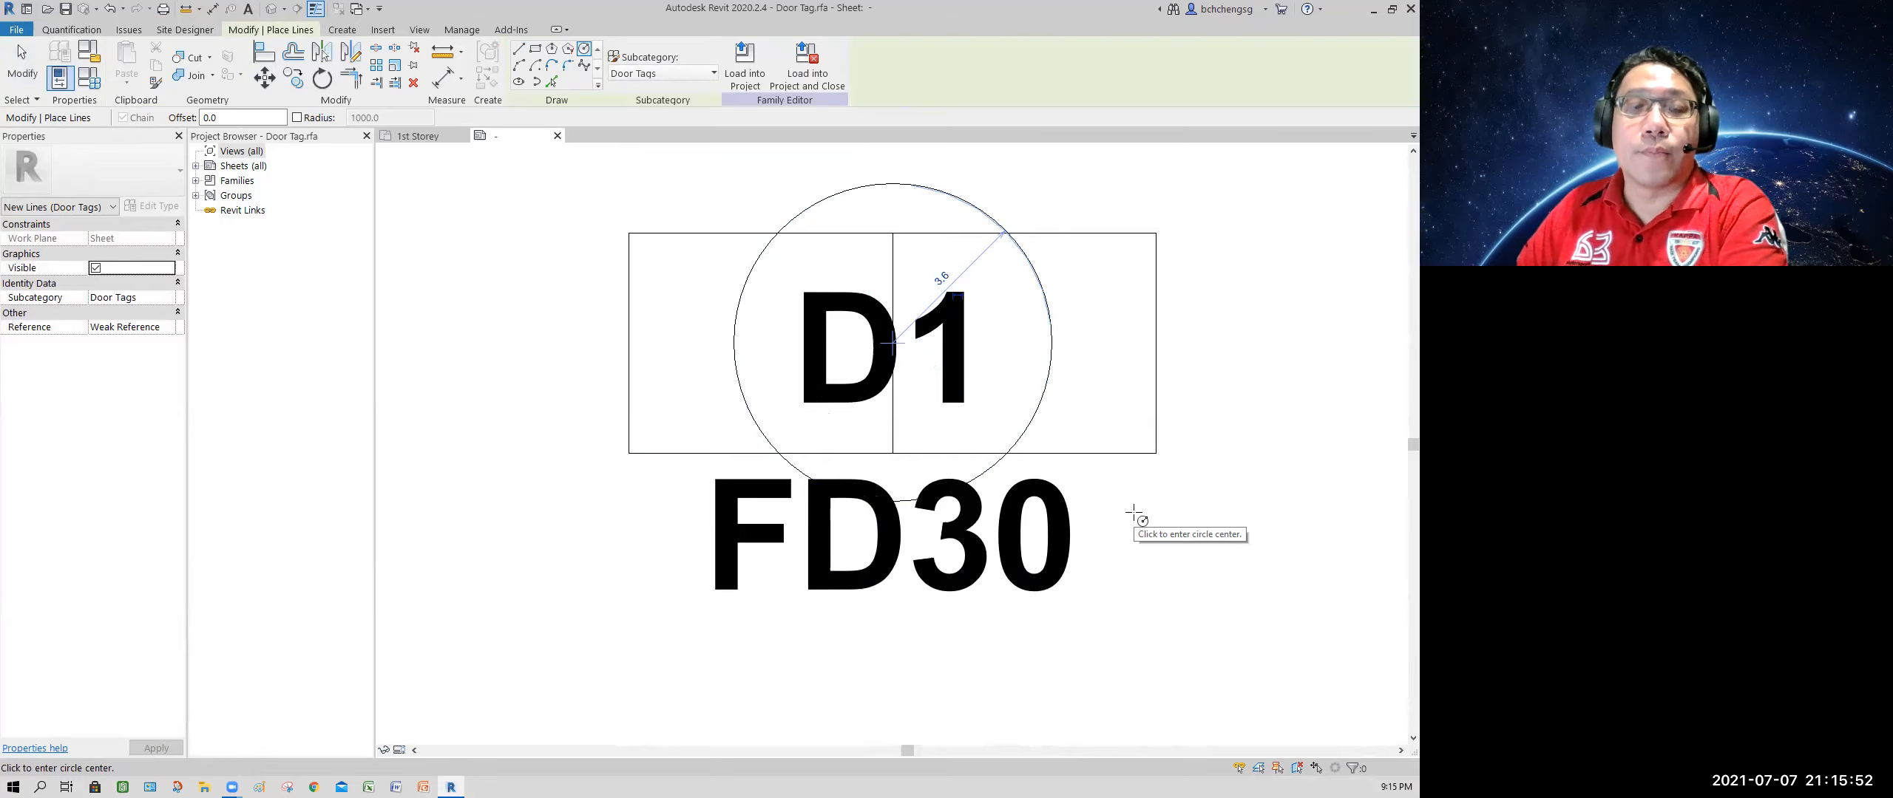
{"action": "left_click", "coordinate": [23, 65]}
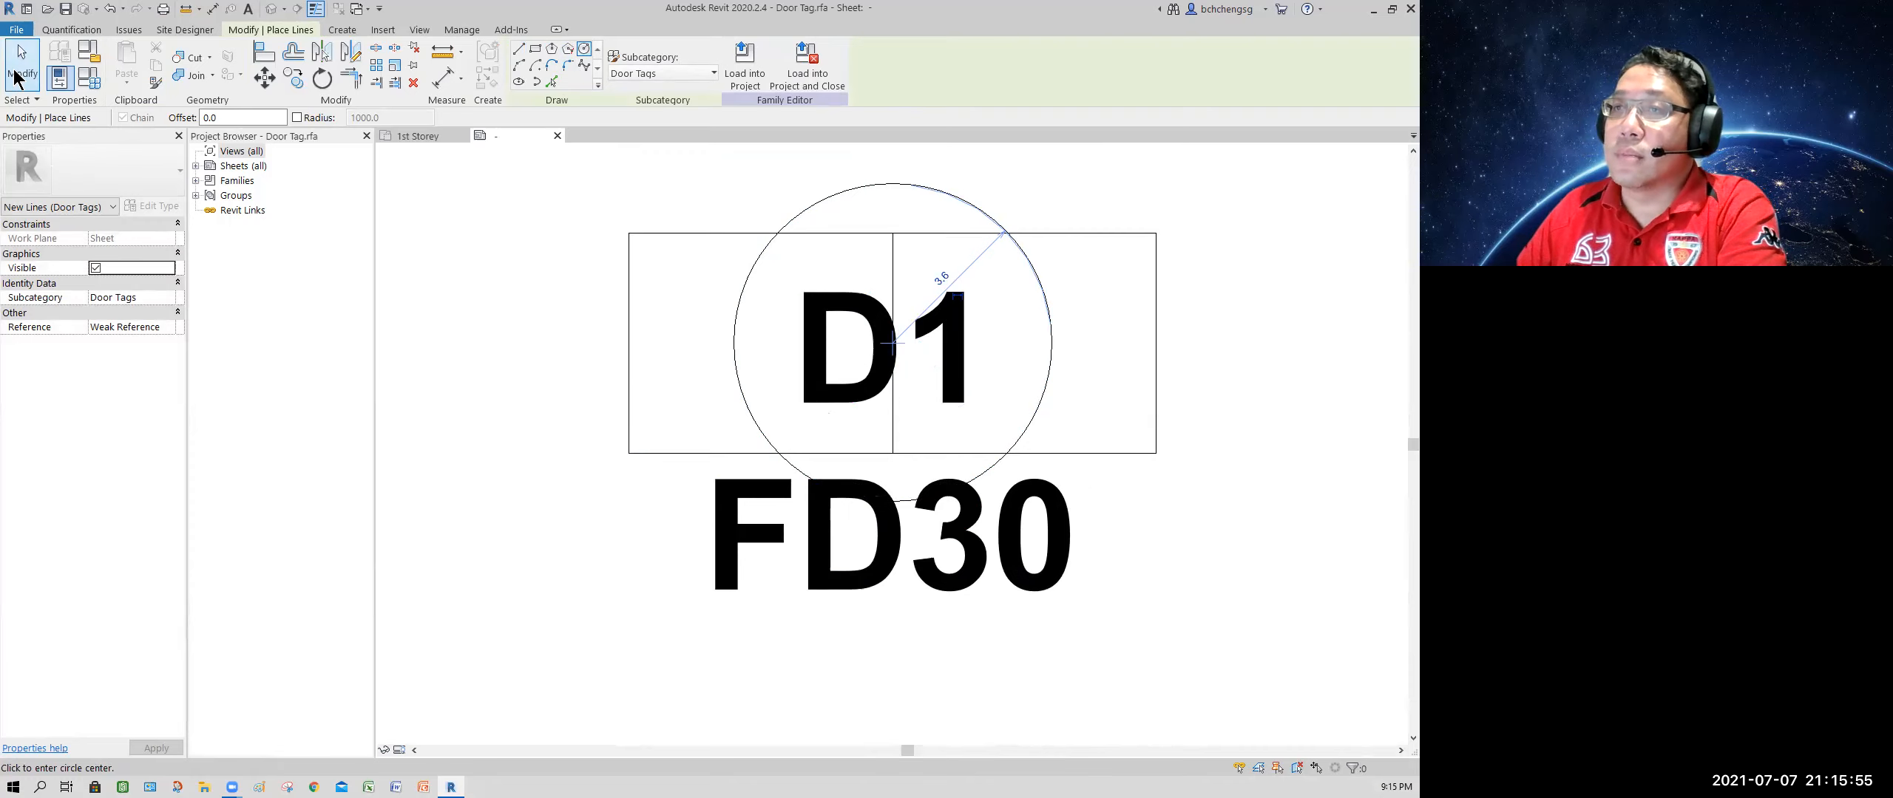
Delete the four sides of the tag rectangle and the vertical centre line, keeping only the circle
{"action": "left_click", "coordinate": [636, 234]}
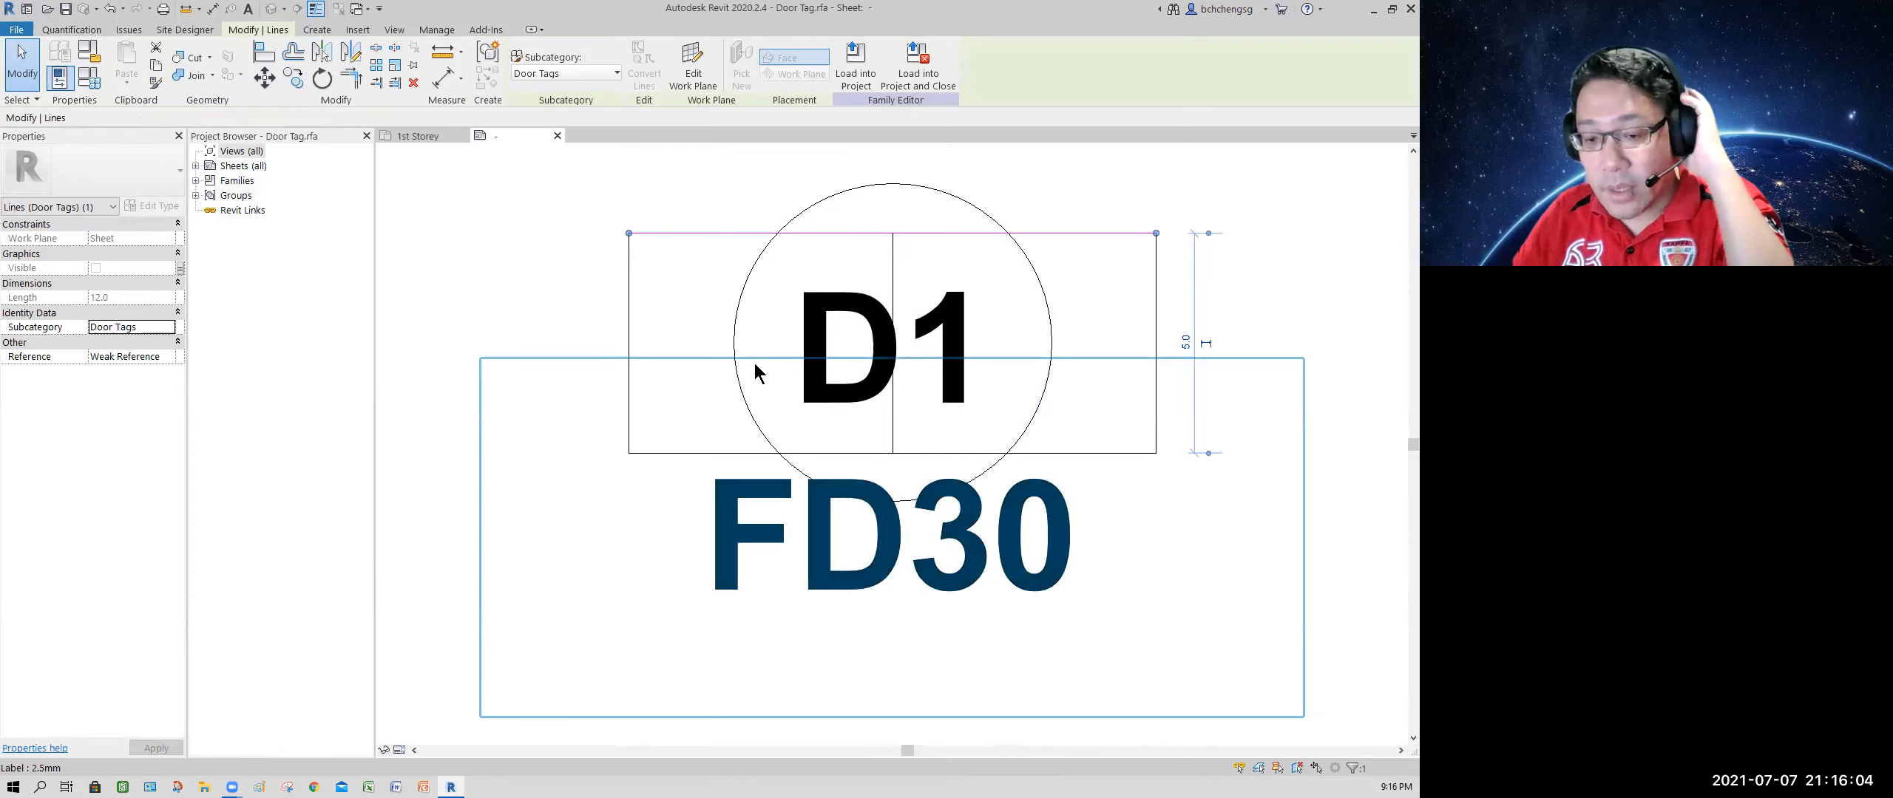
{"action": "key", "text": "Delete"}
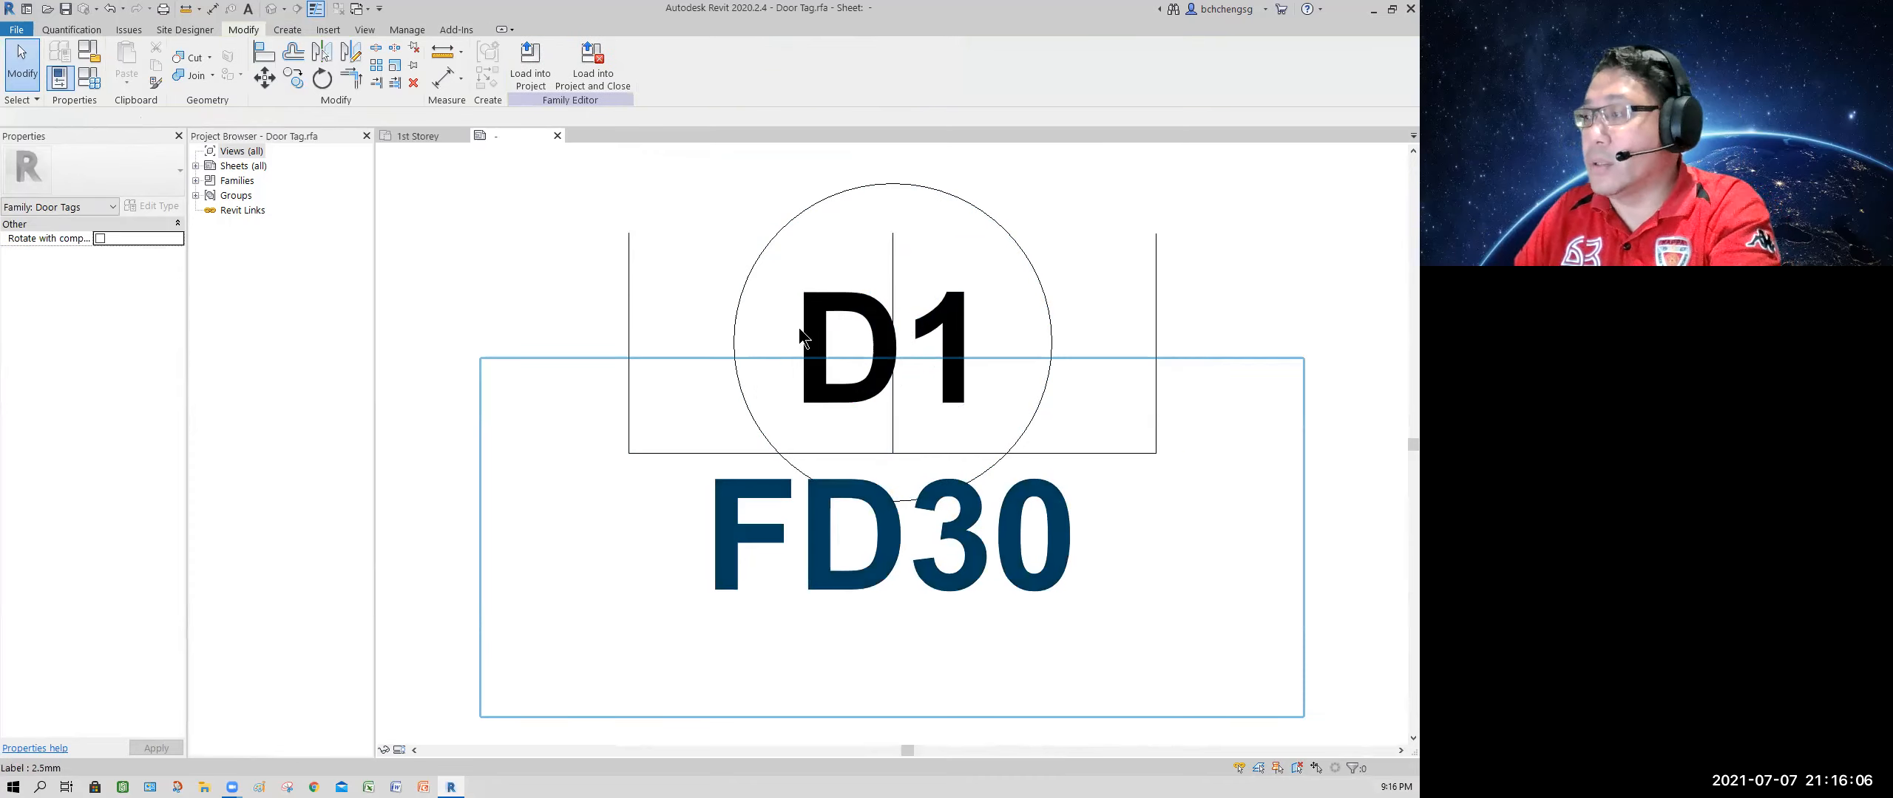
{"action": "left_click", "coordinate": [630, 275]}
{"action": "key", "text": "Delete"}
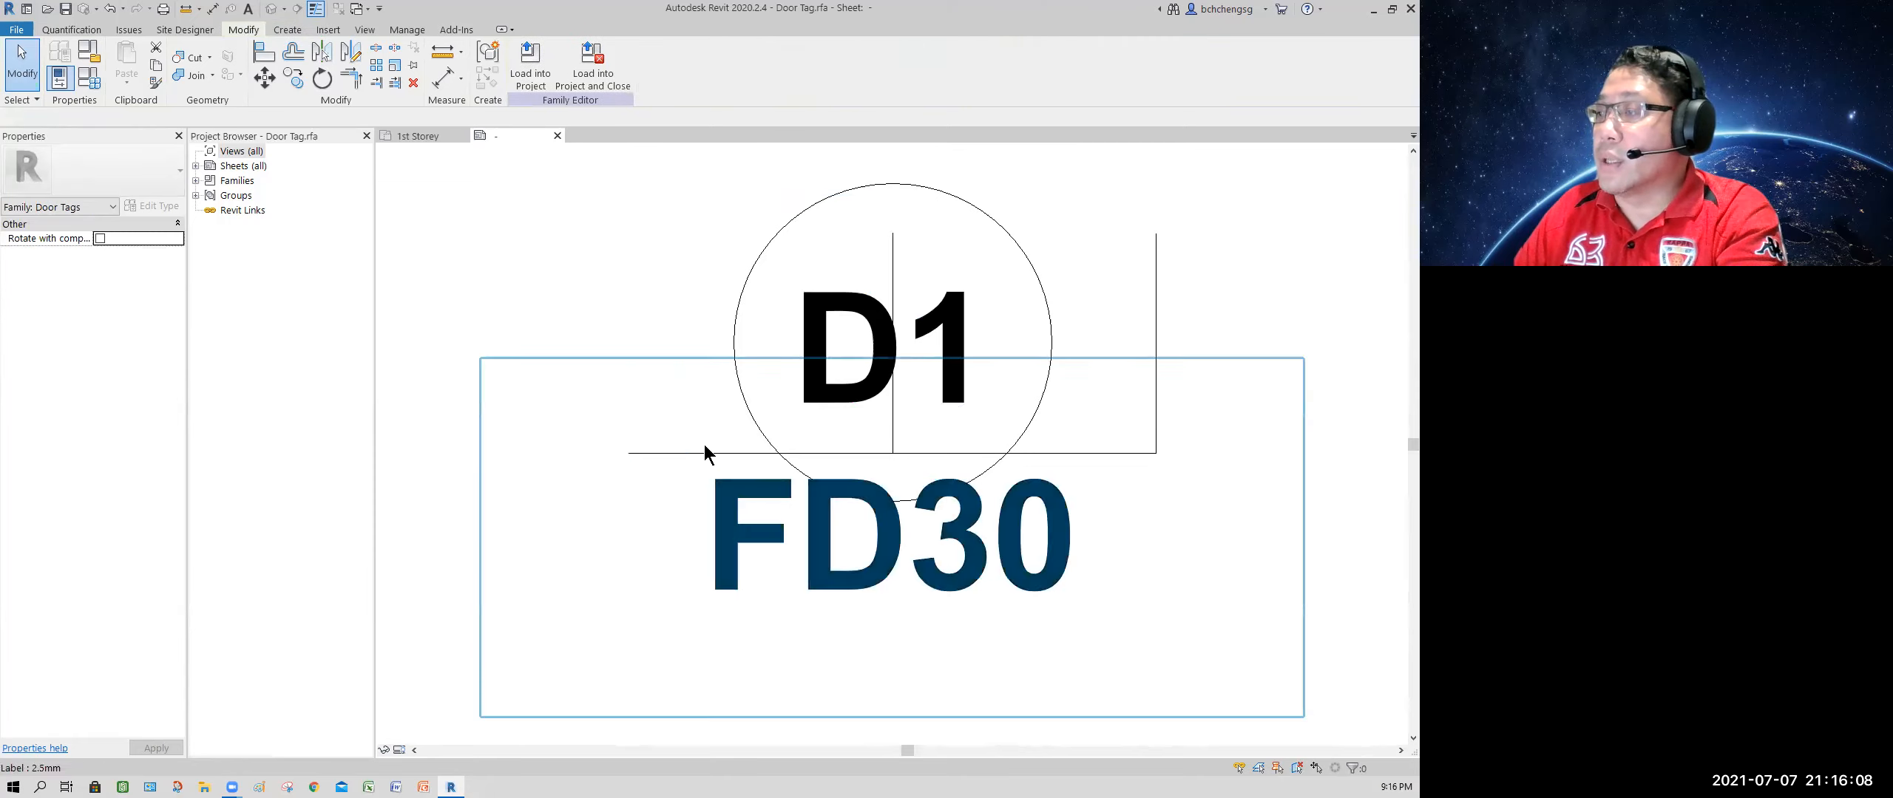
{"action": "left_click", "coordinate": [704, 452]}
{"action": "key", "text": "Delete"}
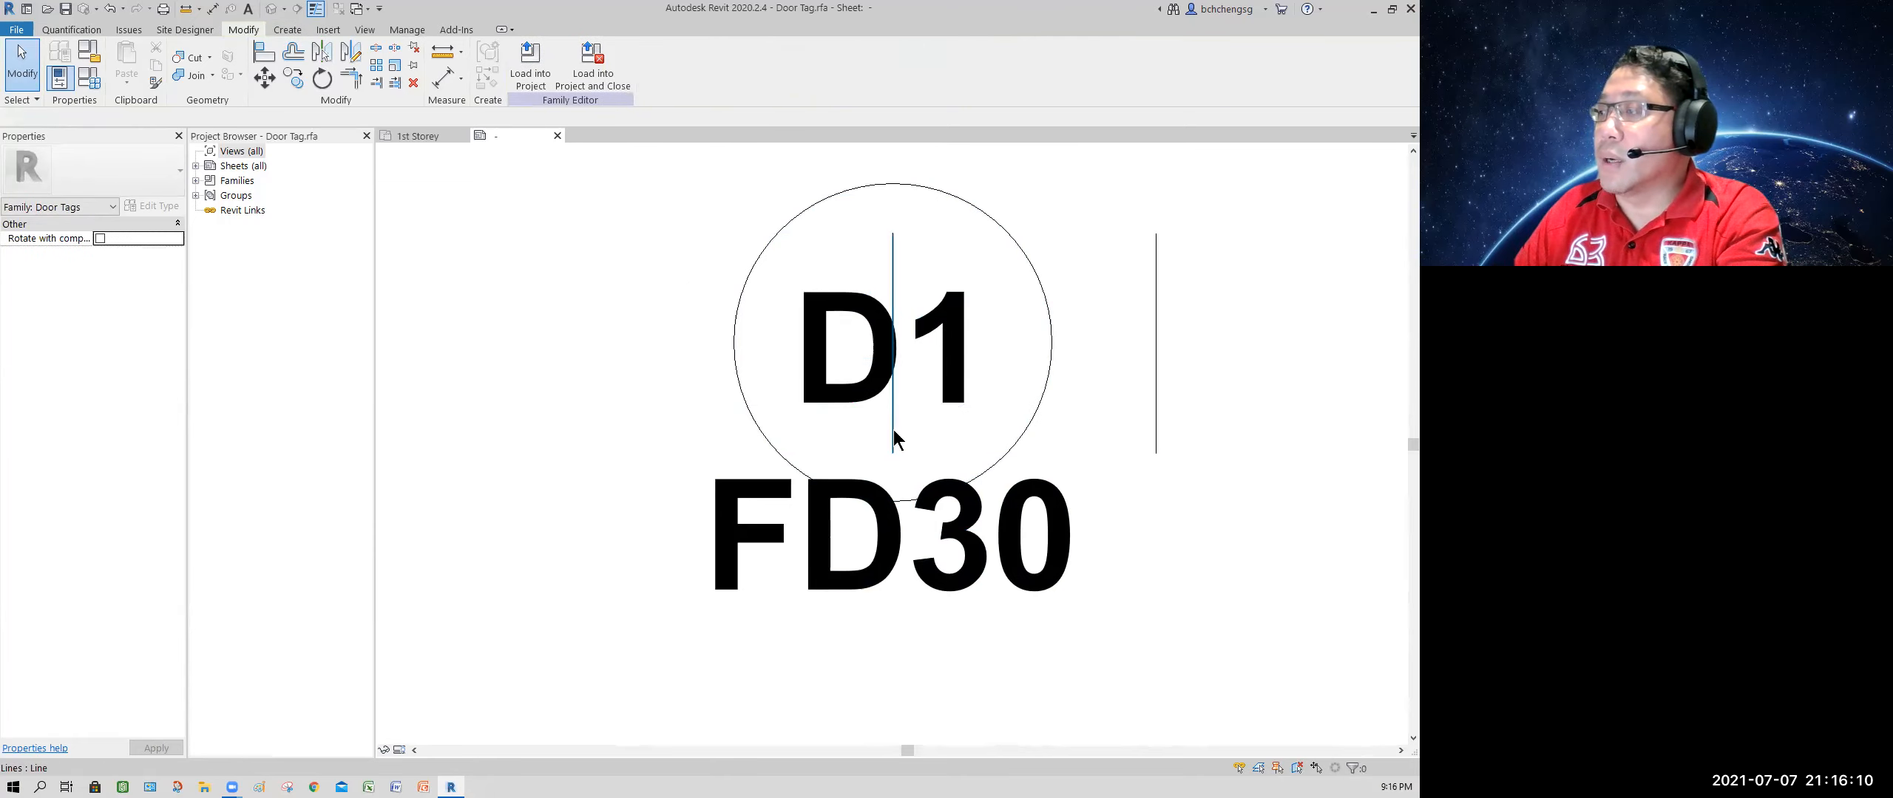
{"action": "left_click", "coordinate": [892, 429]}
{"action": "key", "text": "Delete"}
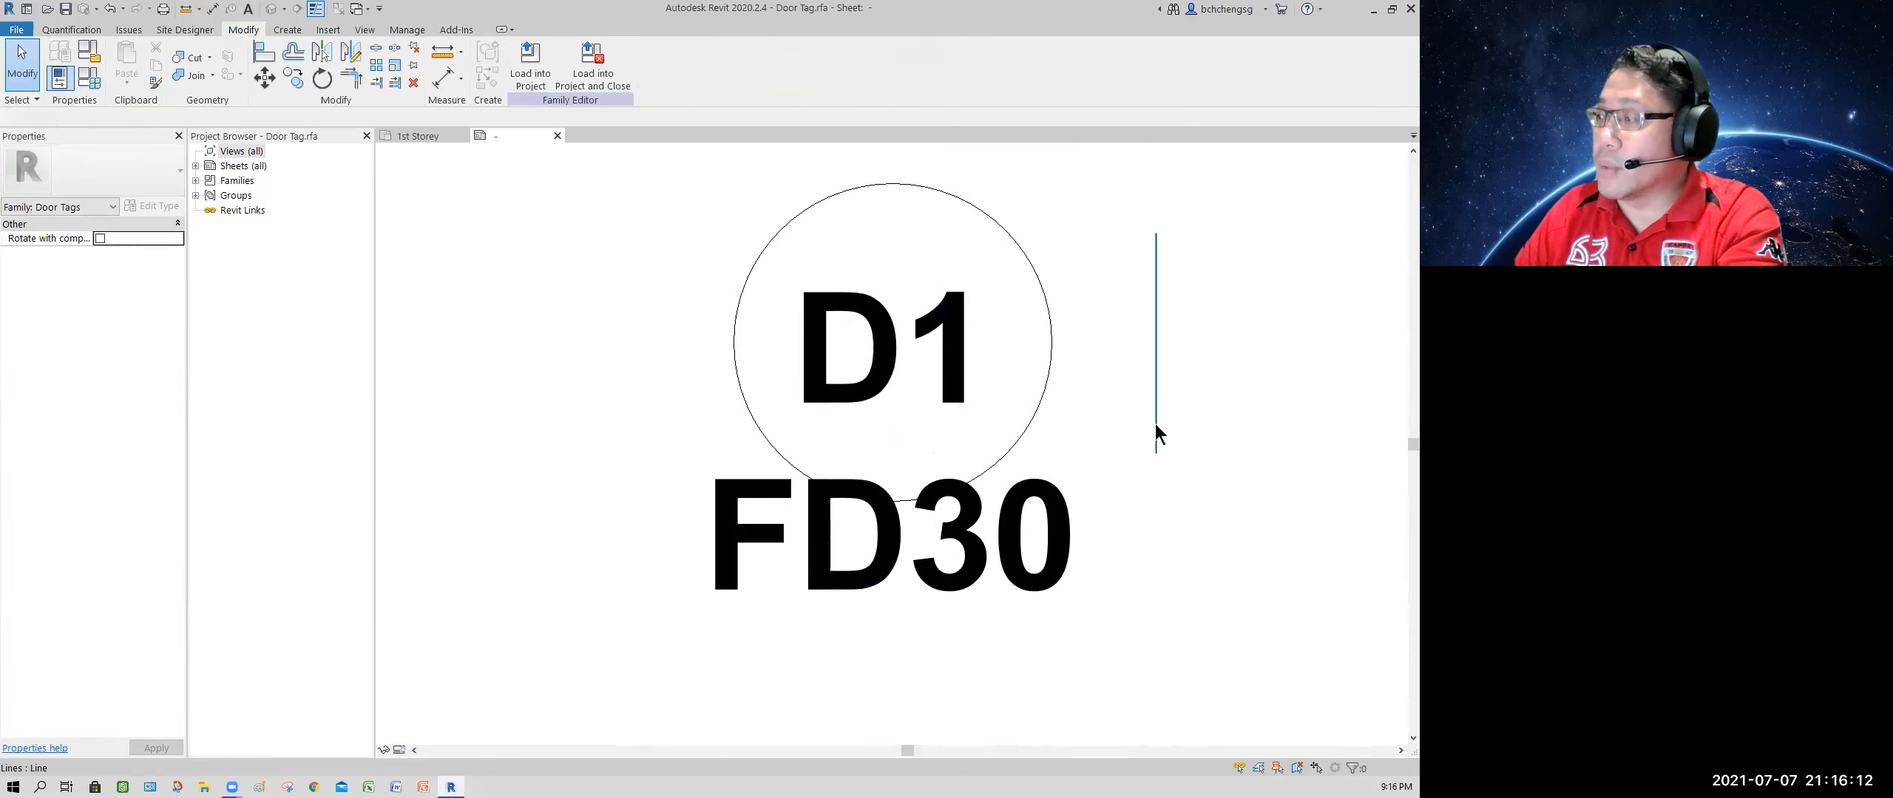
{"action": "left_click", "coordinate": [1192, 446]}
{"action": "key", "text": "Delete"}
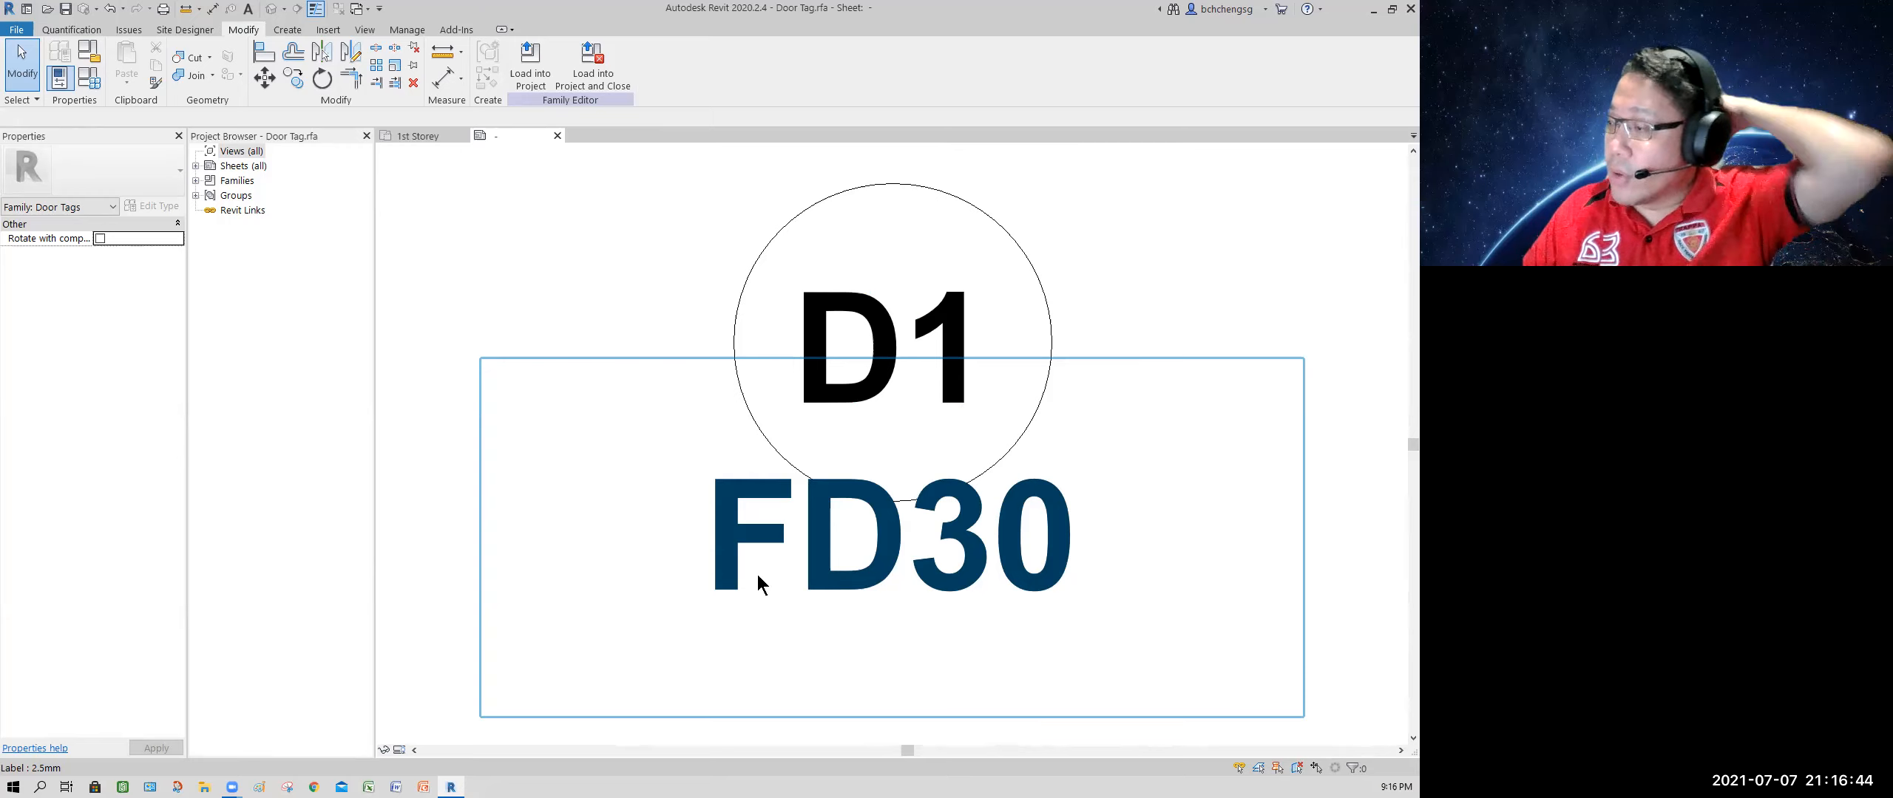
Set the sample value of the Fire Rating parameter in the FD30 label to FR30
{"action": "left_click", "coordinate": [738, 541]}
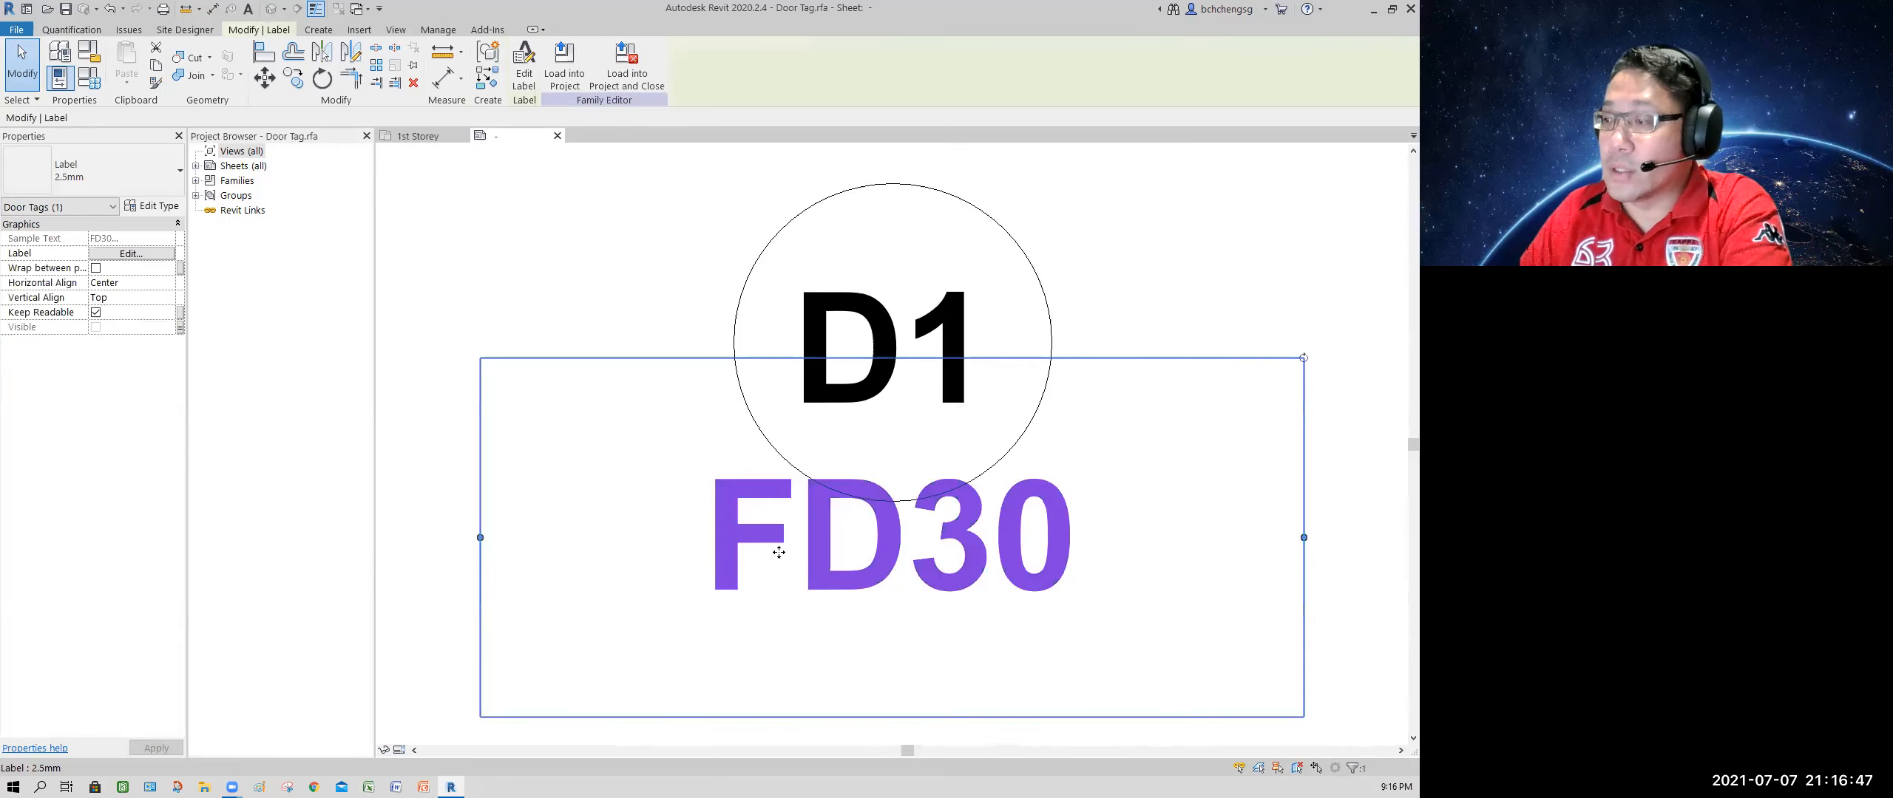
{"action": "left_click", "coordinate": [527, 82]}
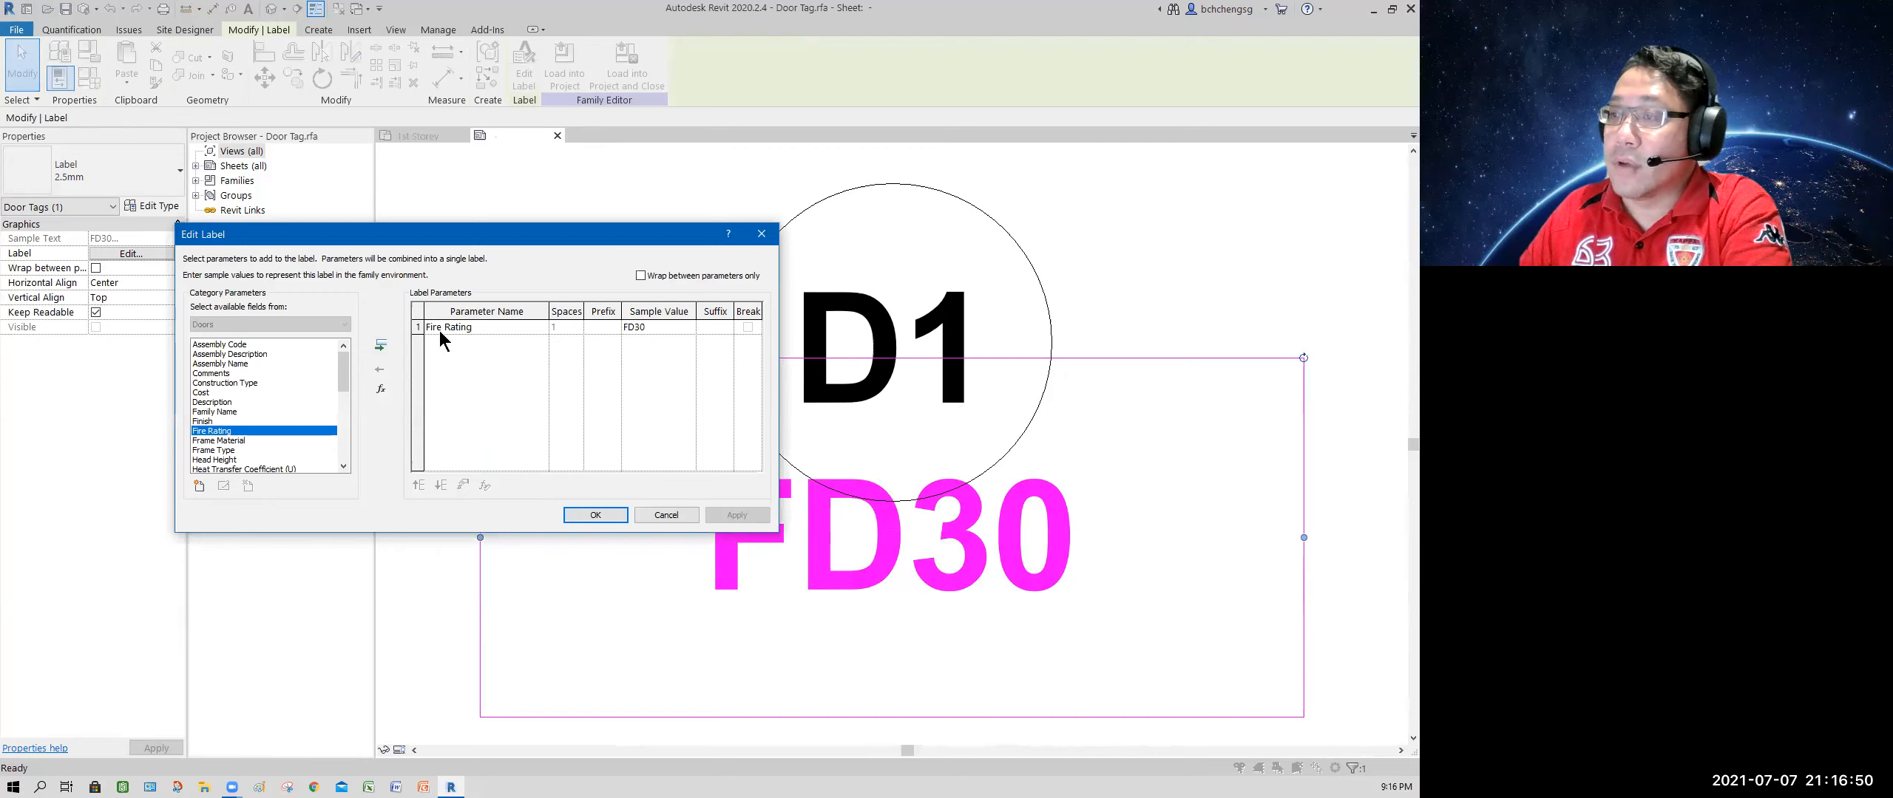
{"action": "left_click", "coordinate": [652, 327]}
{"action": "left_click", "coordinate": [658, 327]}
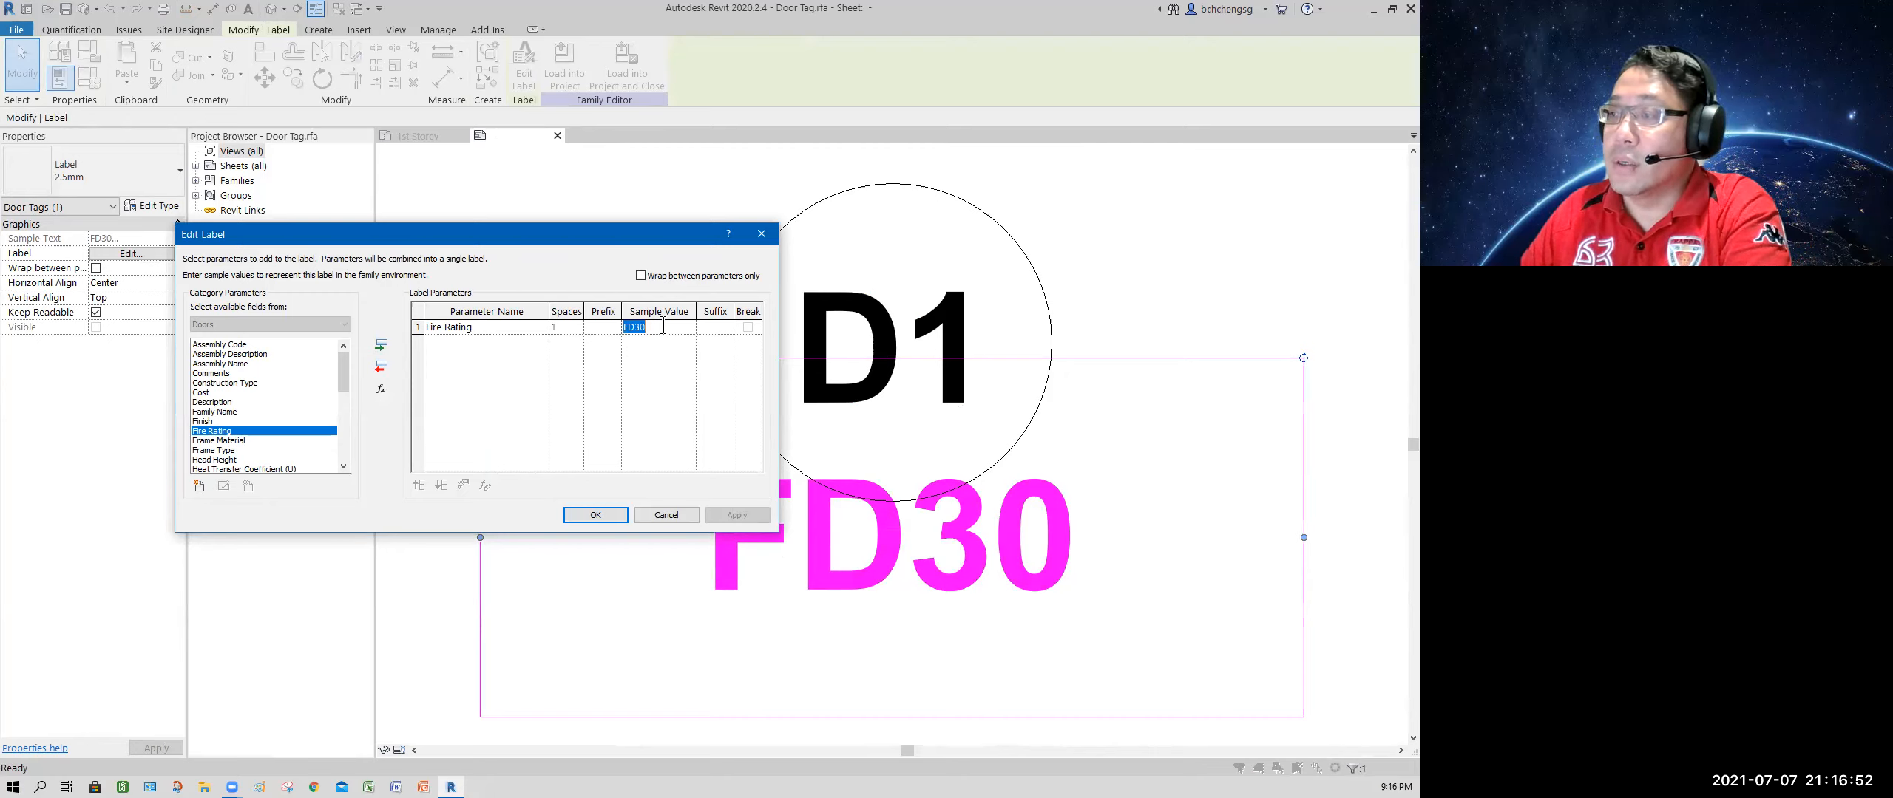
{"action": "type", "text": "FR"}
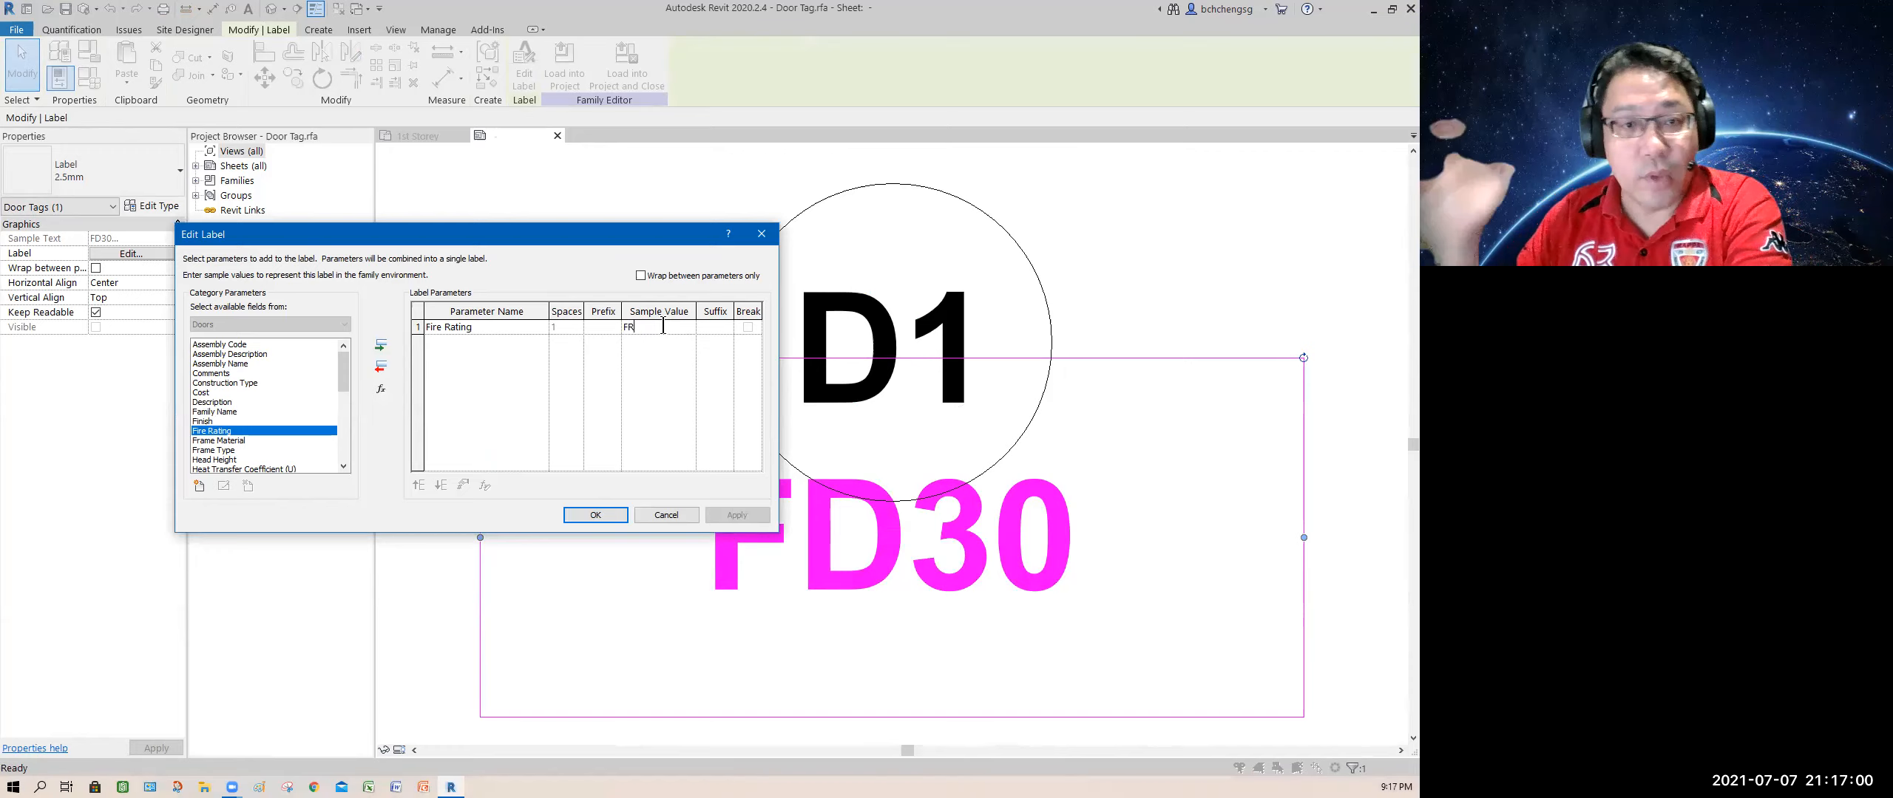
{"action": "type", "text": "30"}
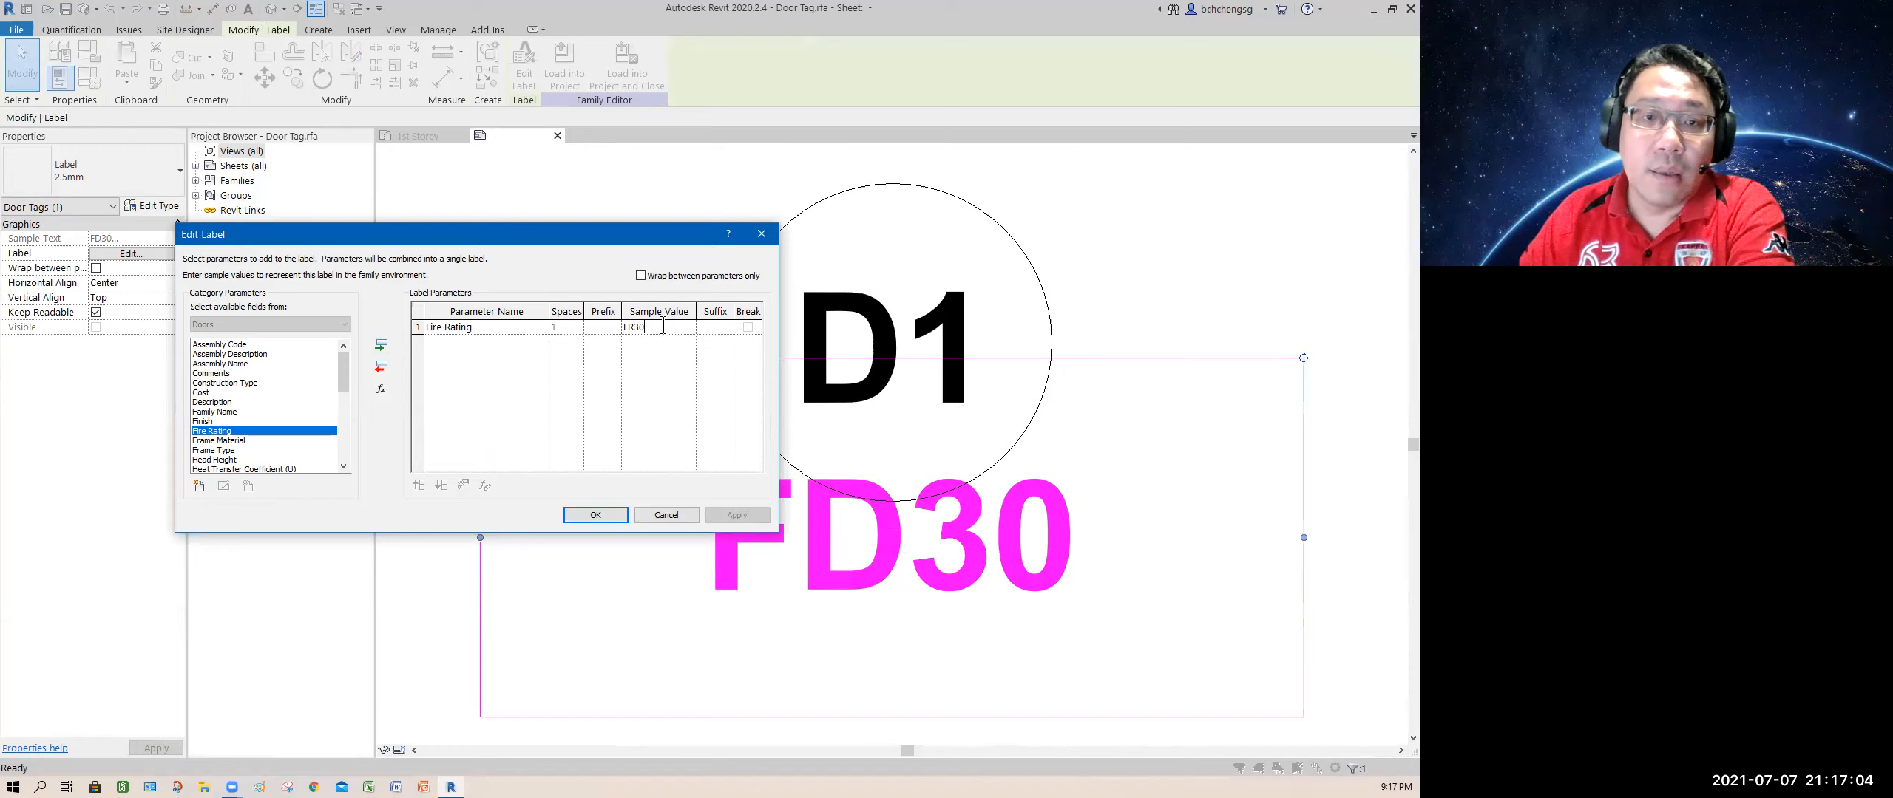
{"action": "left_click", "coordinate": [595, 515]}
{"action": "left_click", "coordinate": [560, 278]}
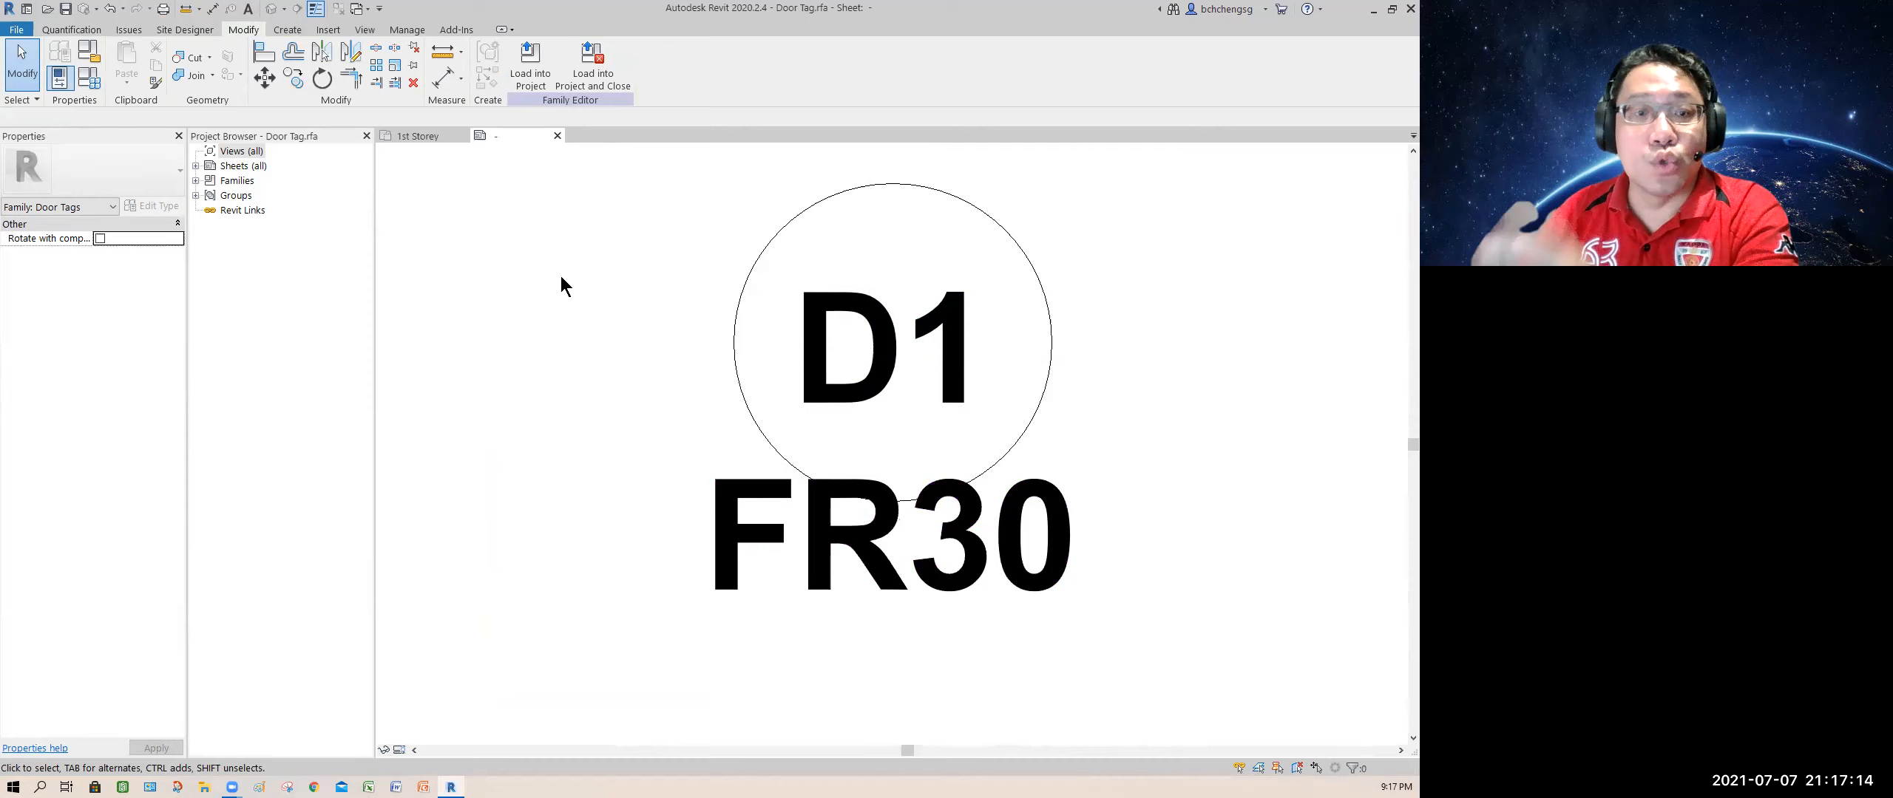
Load the door tag family into the project, overwriting the existing version and its parameter values, and close the family
{"action": "left_click", "coordinate": [532, 65]}
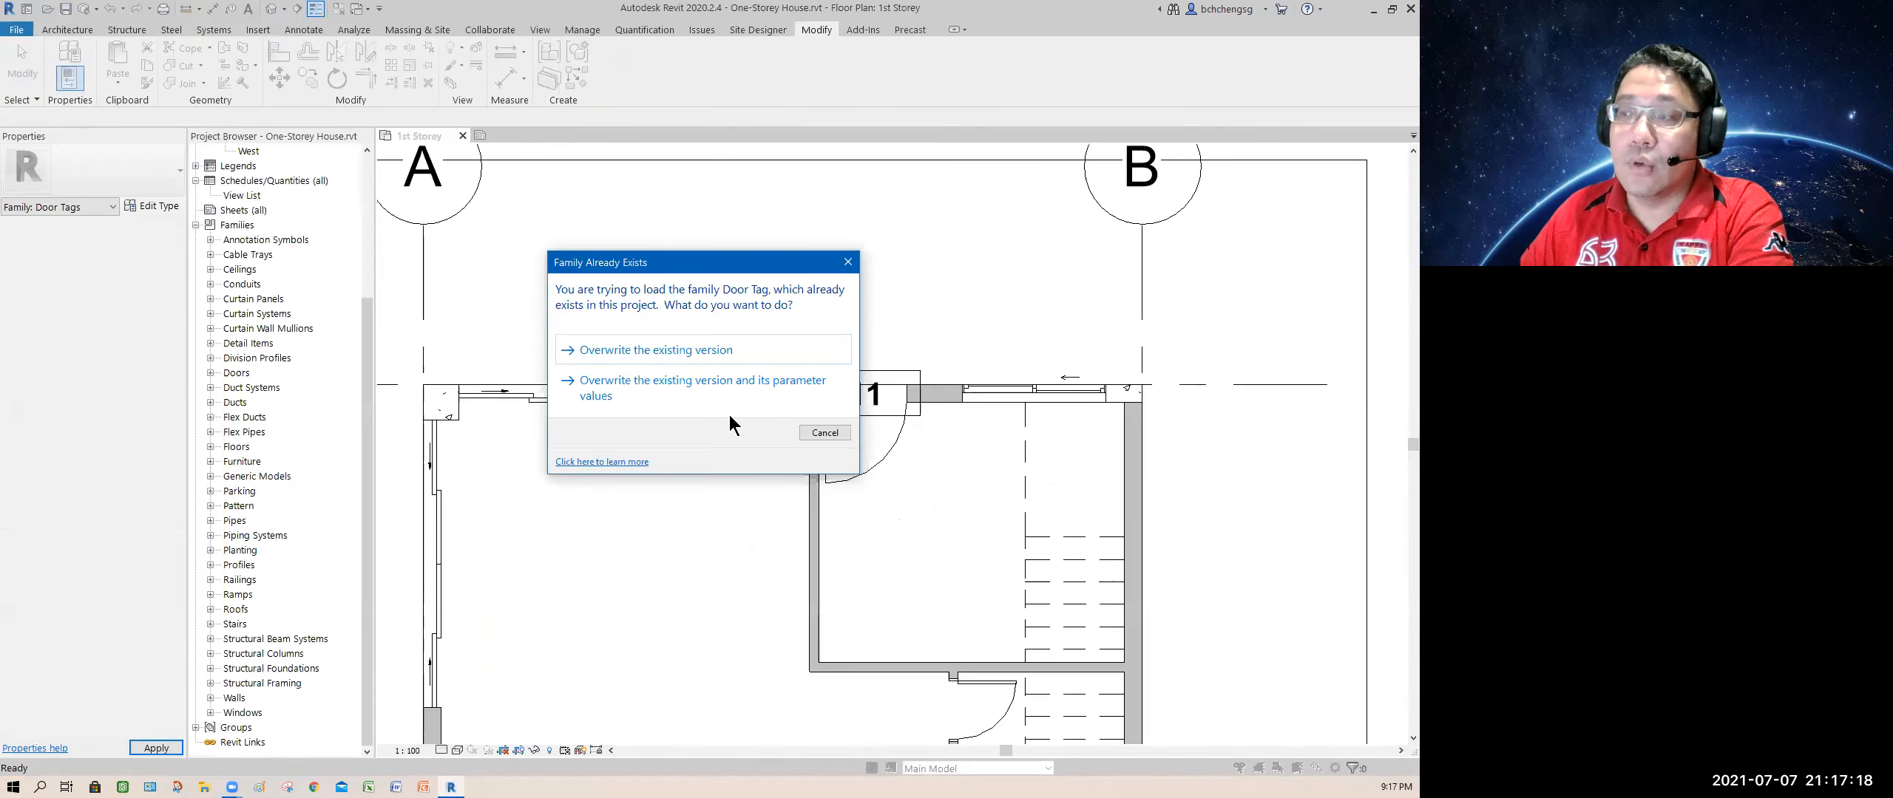
{"action": "left_click", "coordinate": [614, 382]}
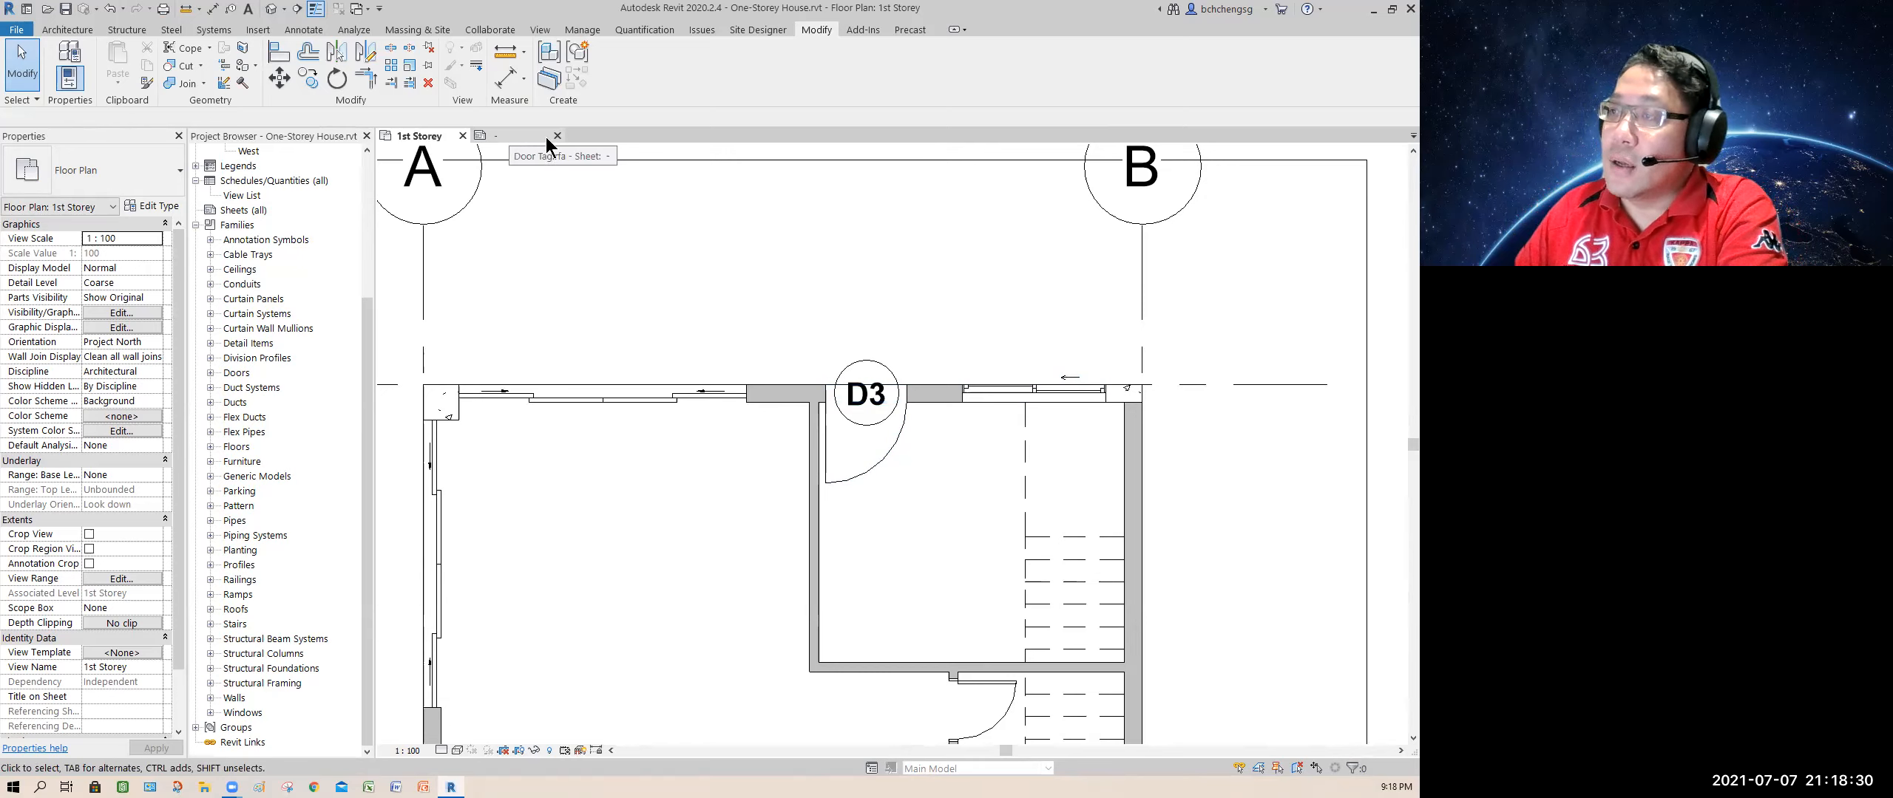
{"action": "left_click", "coordinate": [557, 136]}
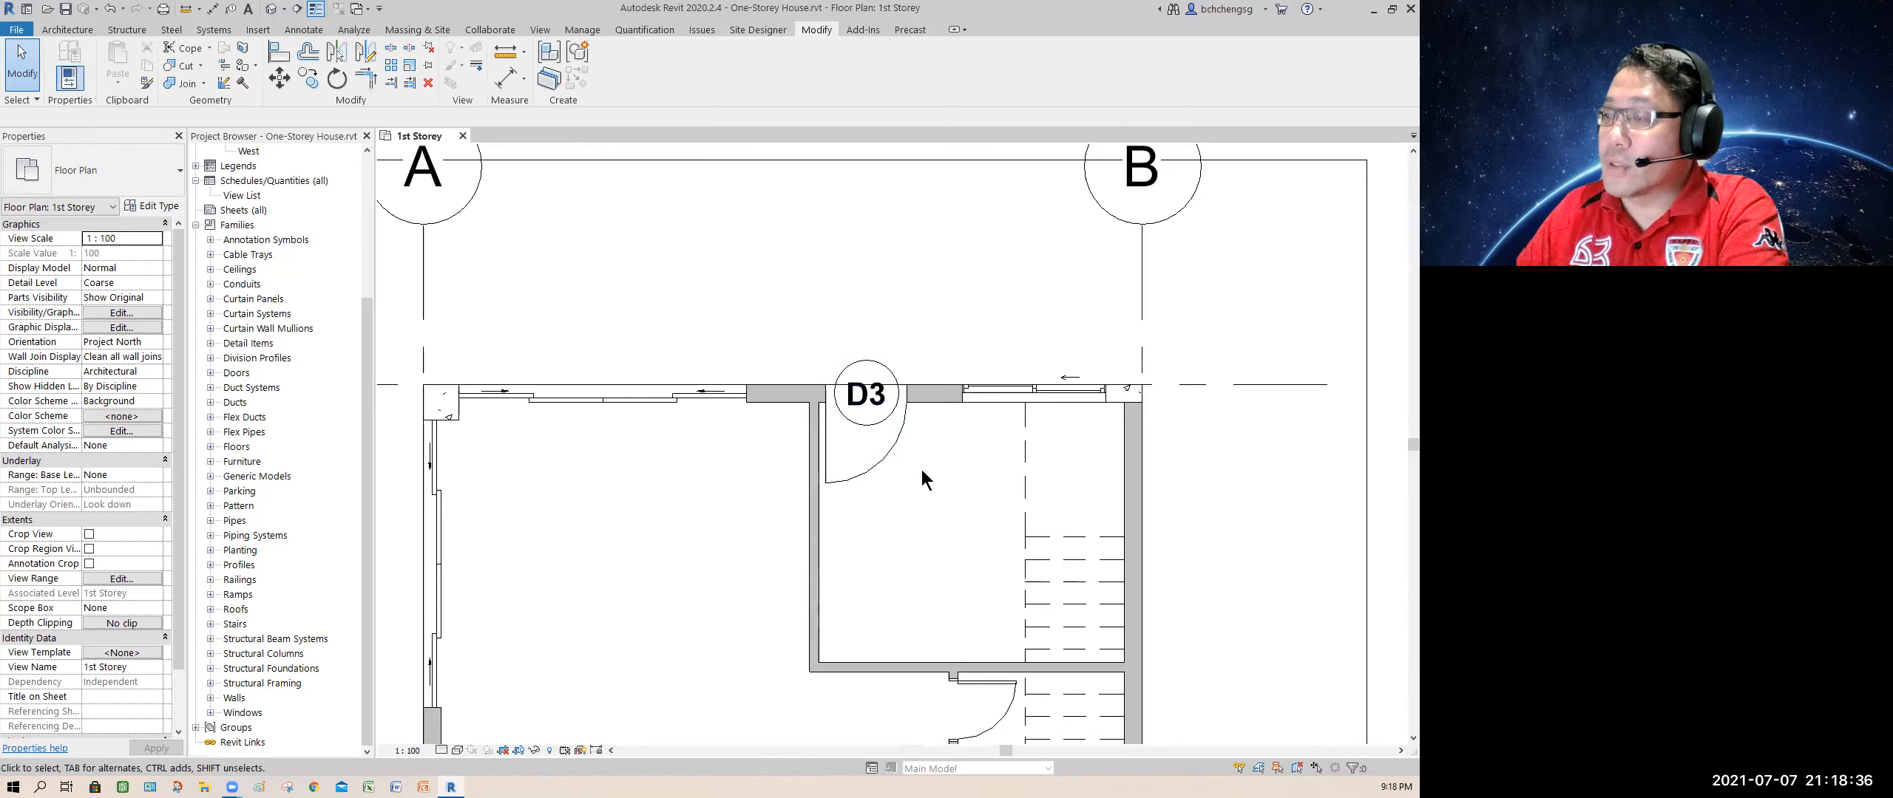
{"action": "scroll", "coordinate": [921, 471], "scroll_direction": "up", "scroll_amount": 4}
{"action": "left_click", "coordinate": [809, 386]}
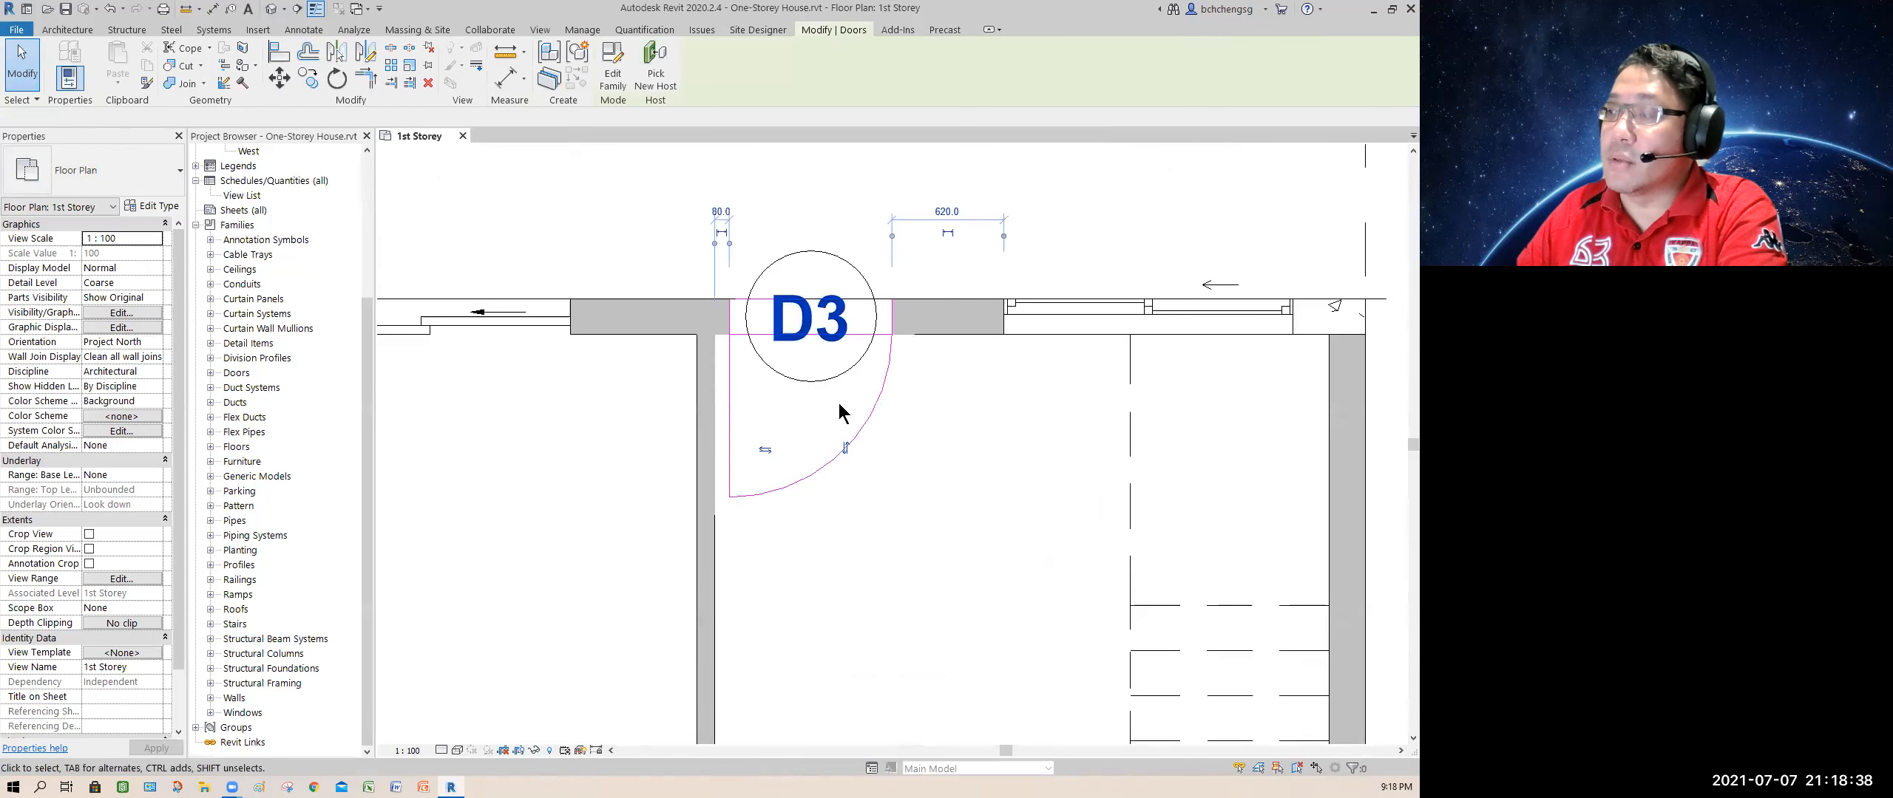
{"action": "left_click_drag", "start_coordinate": [797, 390], "coordinate": [799, 209]}
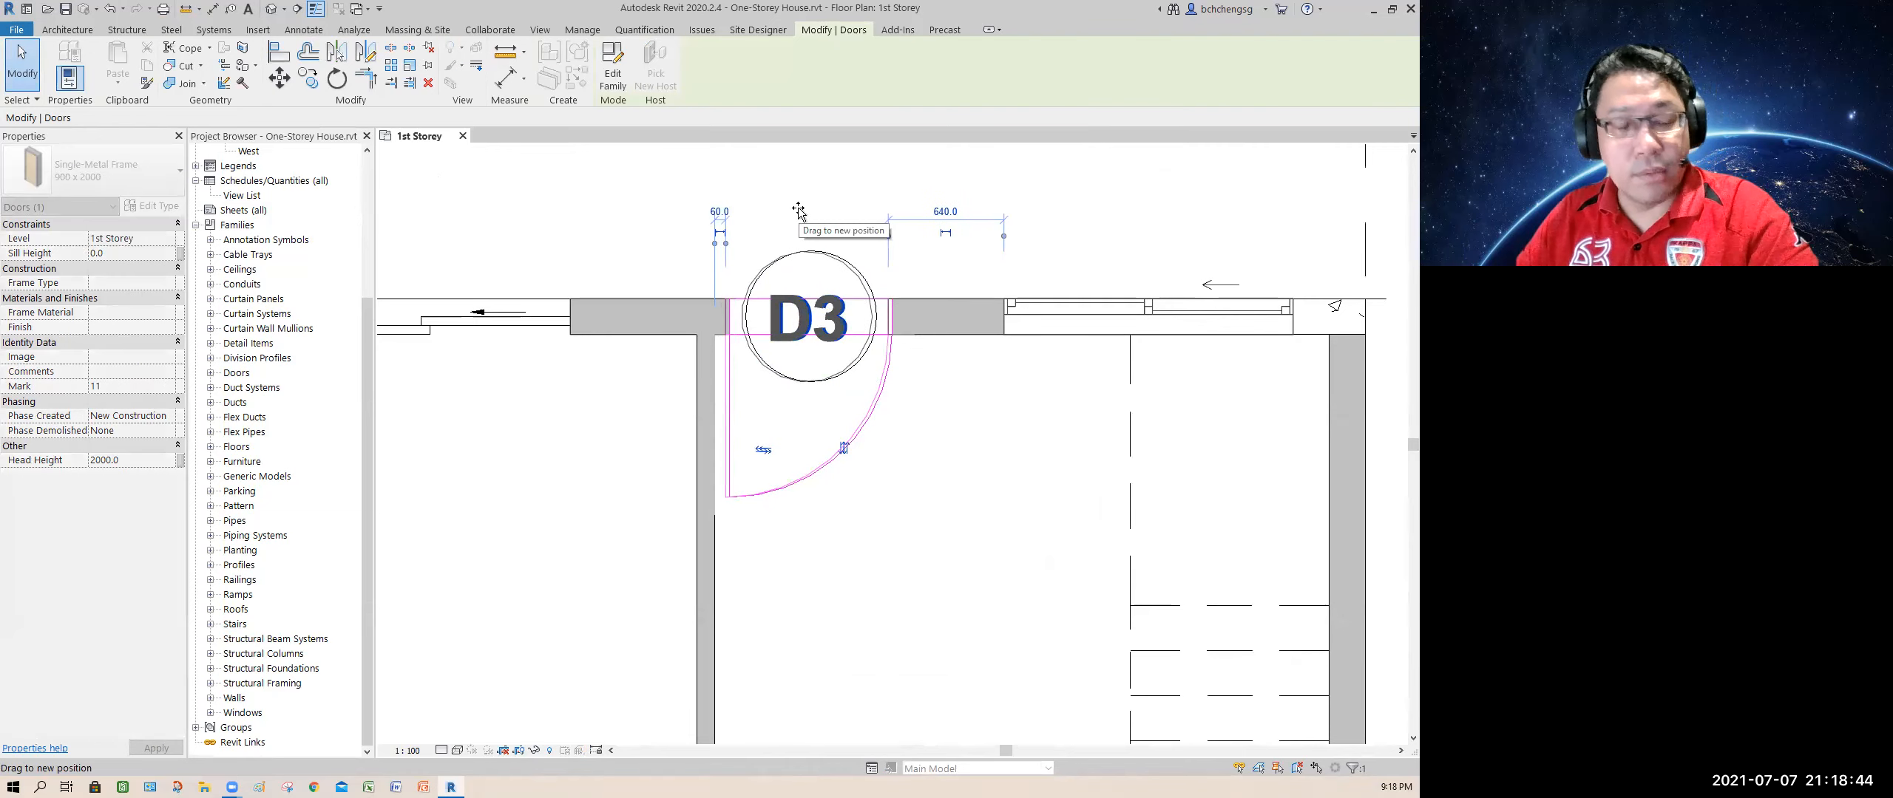
{"action": "key", "text": "Escape"}
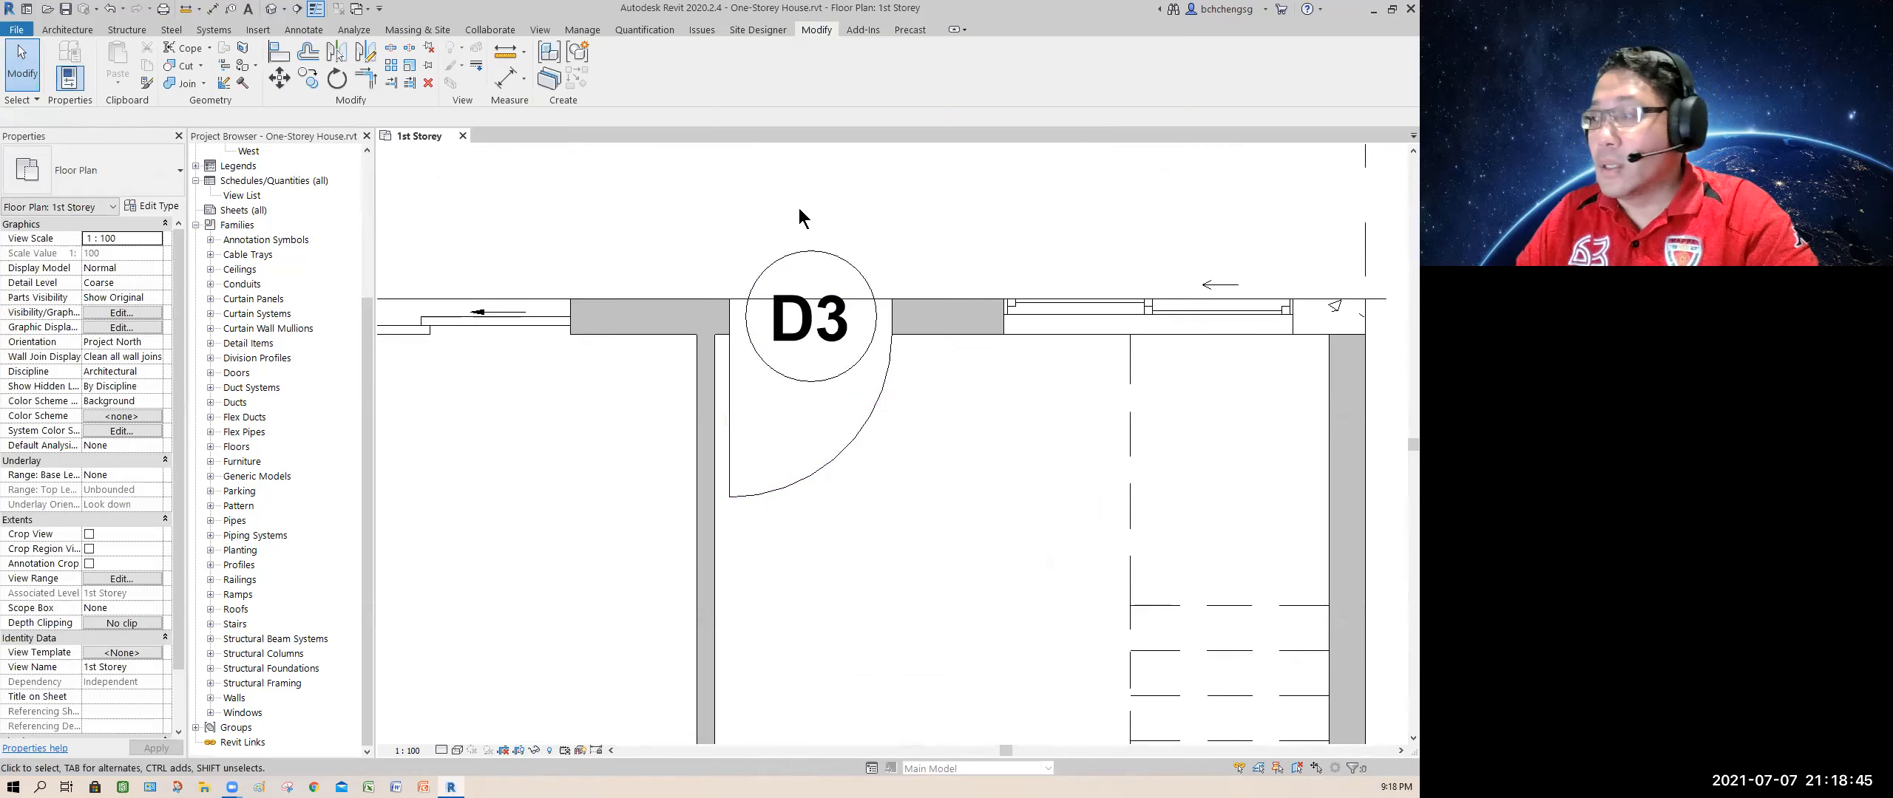
Move the D3 door tag out of the door opening to just above the wall
{"action": "left_click", "coordinate": [837, 262]}
{"action": "left_click_drag", "start_coordinate": [811, 384], "coordinate": [813, 285]}
{"action": "left_click", "coordinate": [953, 515]}
{"action": "scroll", "coordinate": [953, 518], "scroll_direction": "down", "scroll_amount": 5}
{"action": "middle_click_drag", "start_coordinate": [953, 518], "coordinate": [924, 427]}
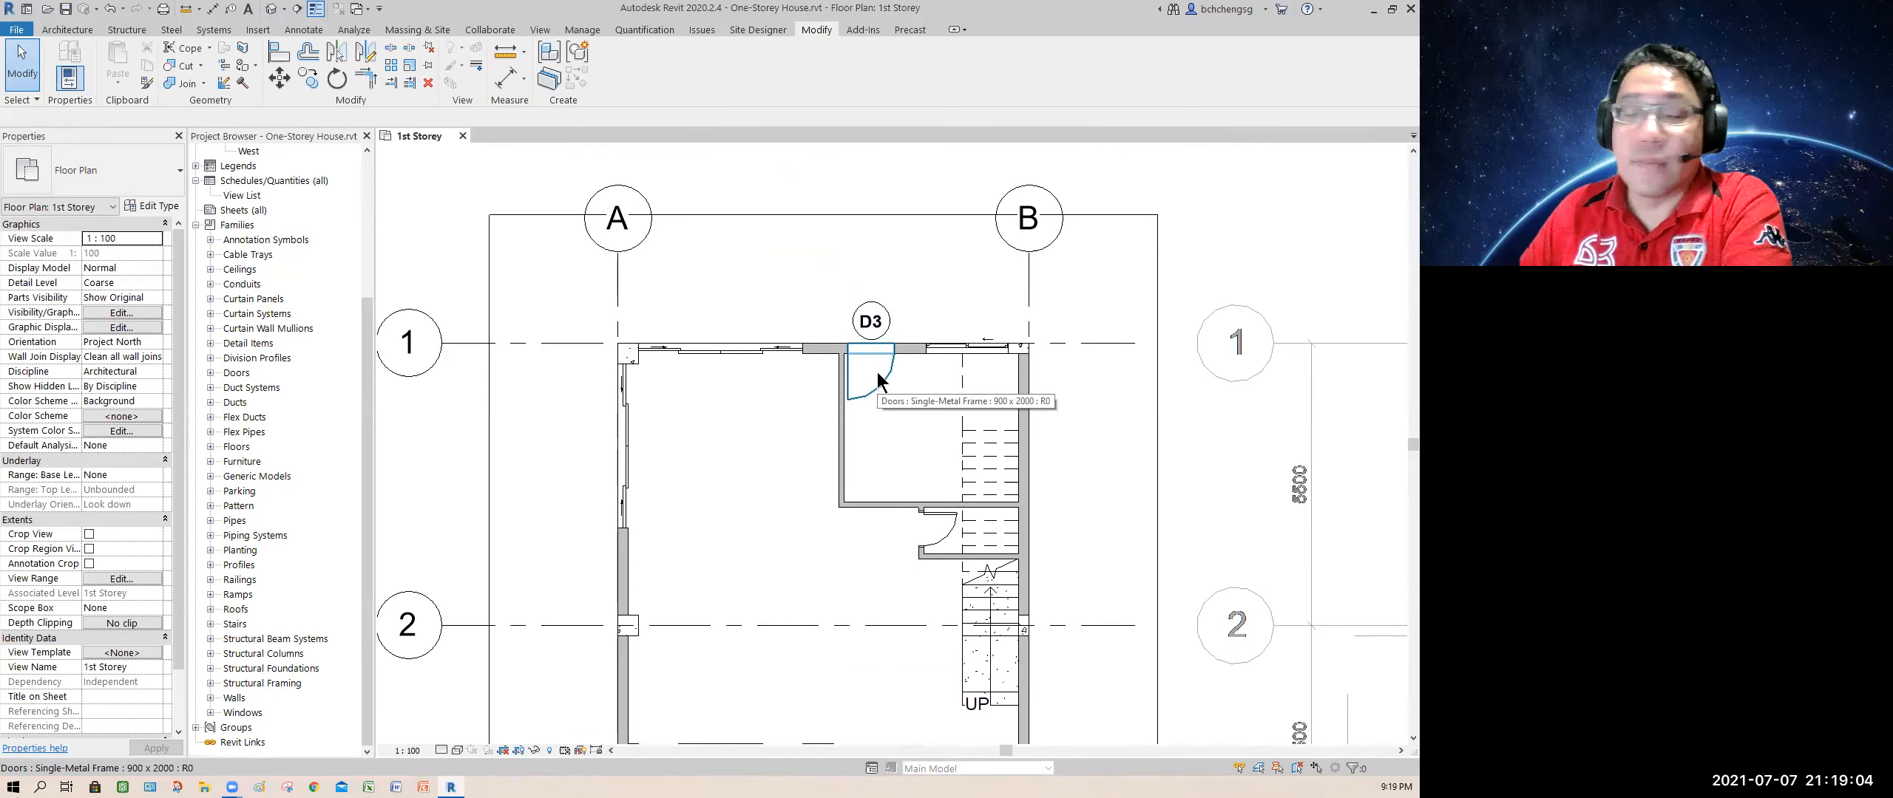
Open the D3 door tag's family for editing and rename the D1 label's type to 2mm
{"action": "left_click", "coordinate": [871, 324]}
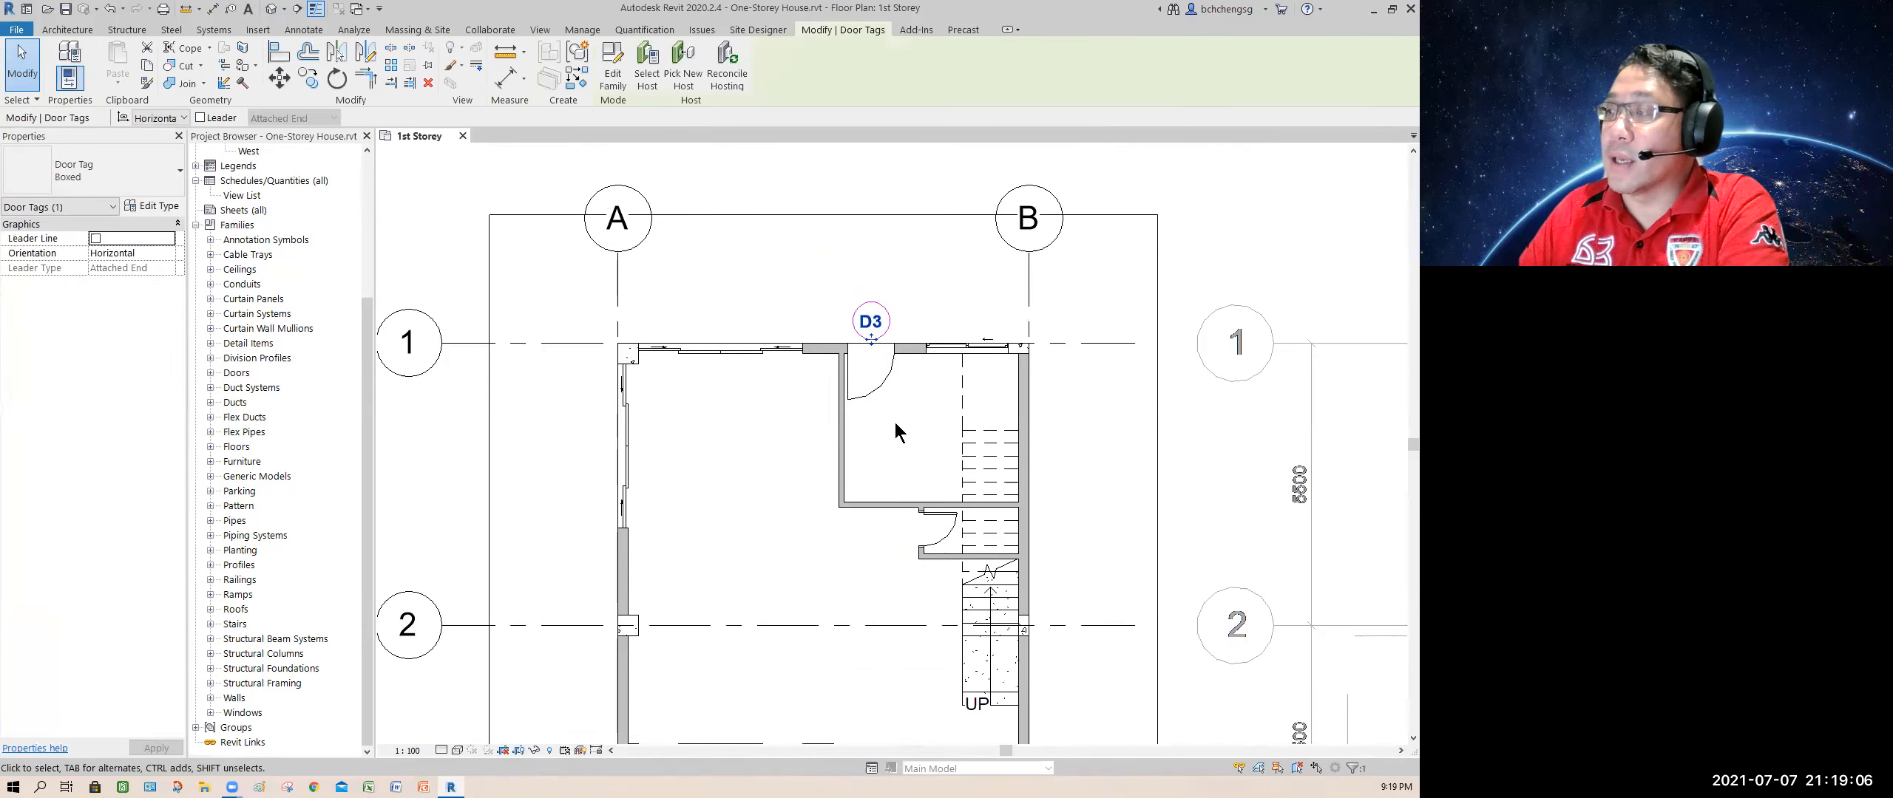
{"action": "left_click", "coordinate": [620, 89]}
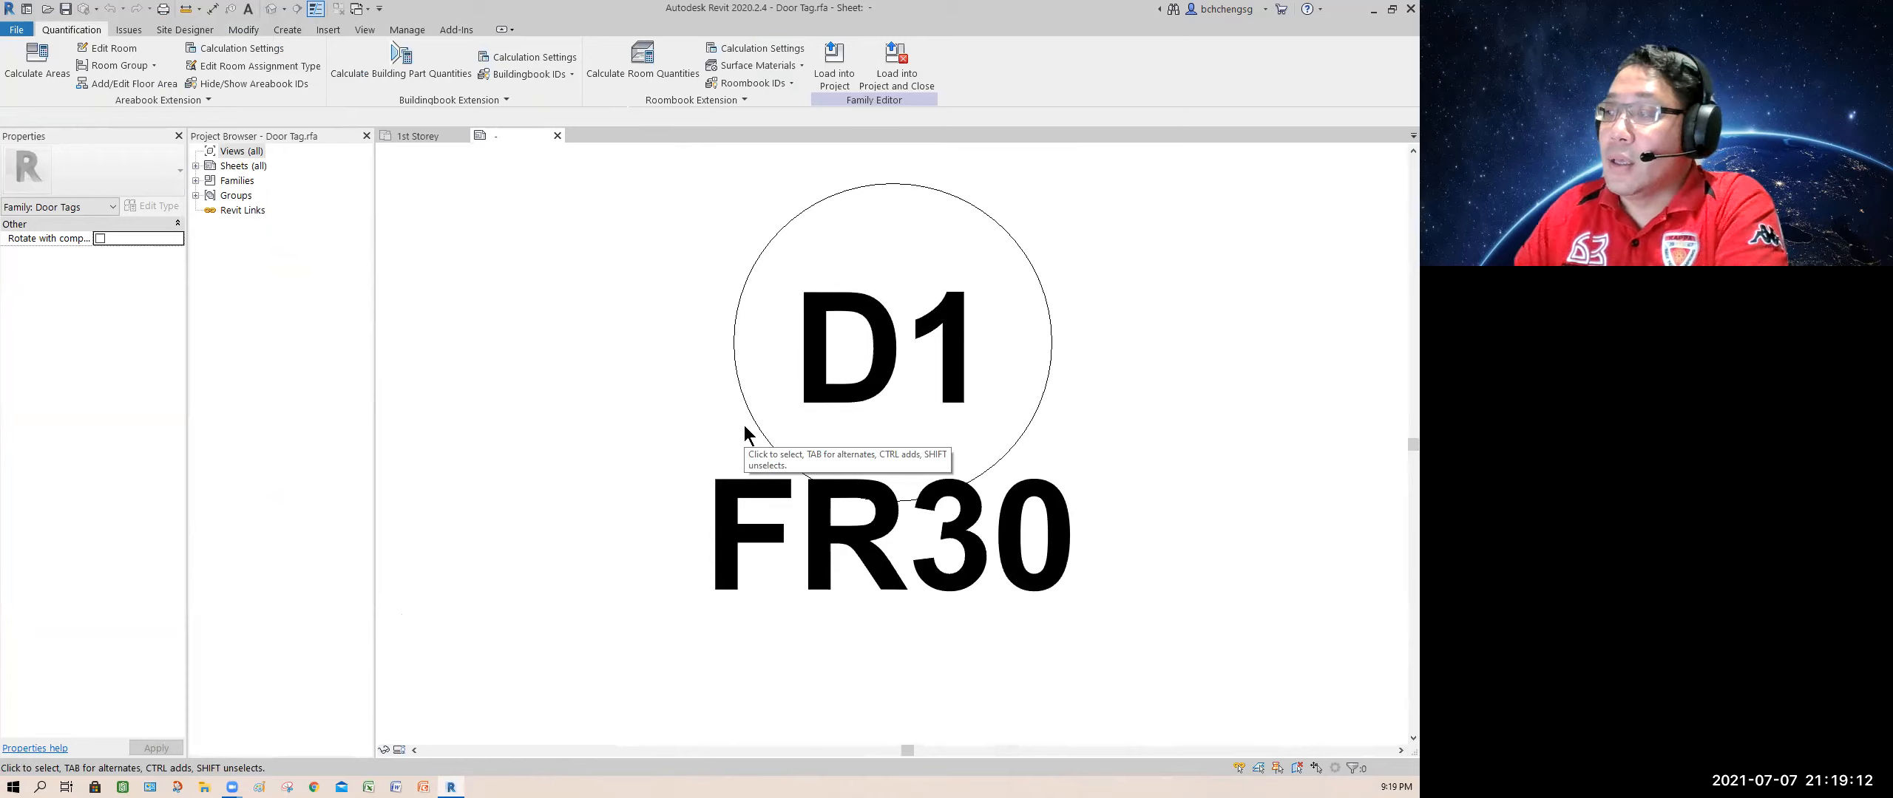
{"action": "left_click", "coordinate": [822, 408]}
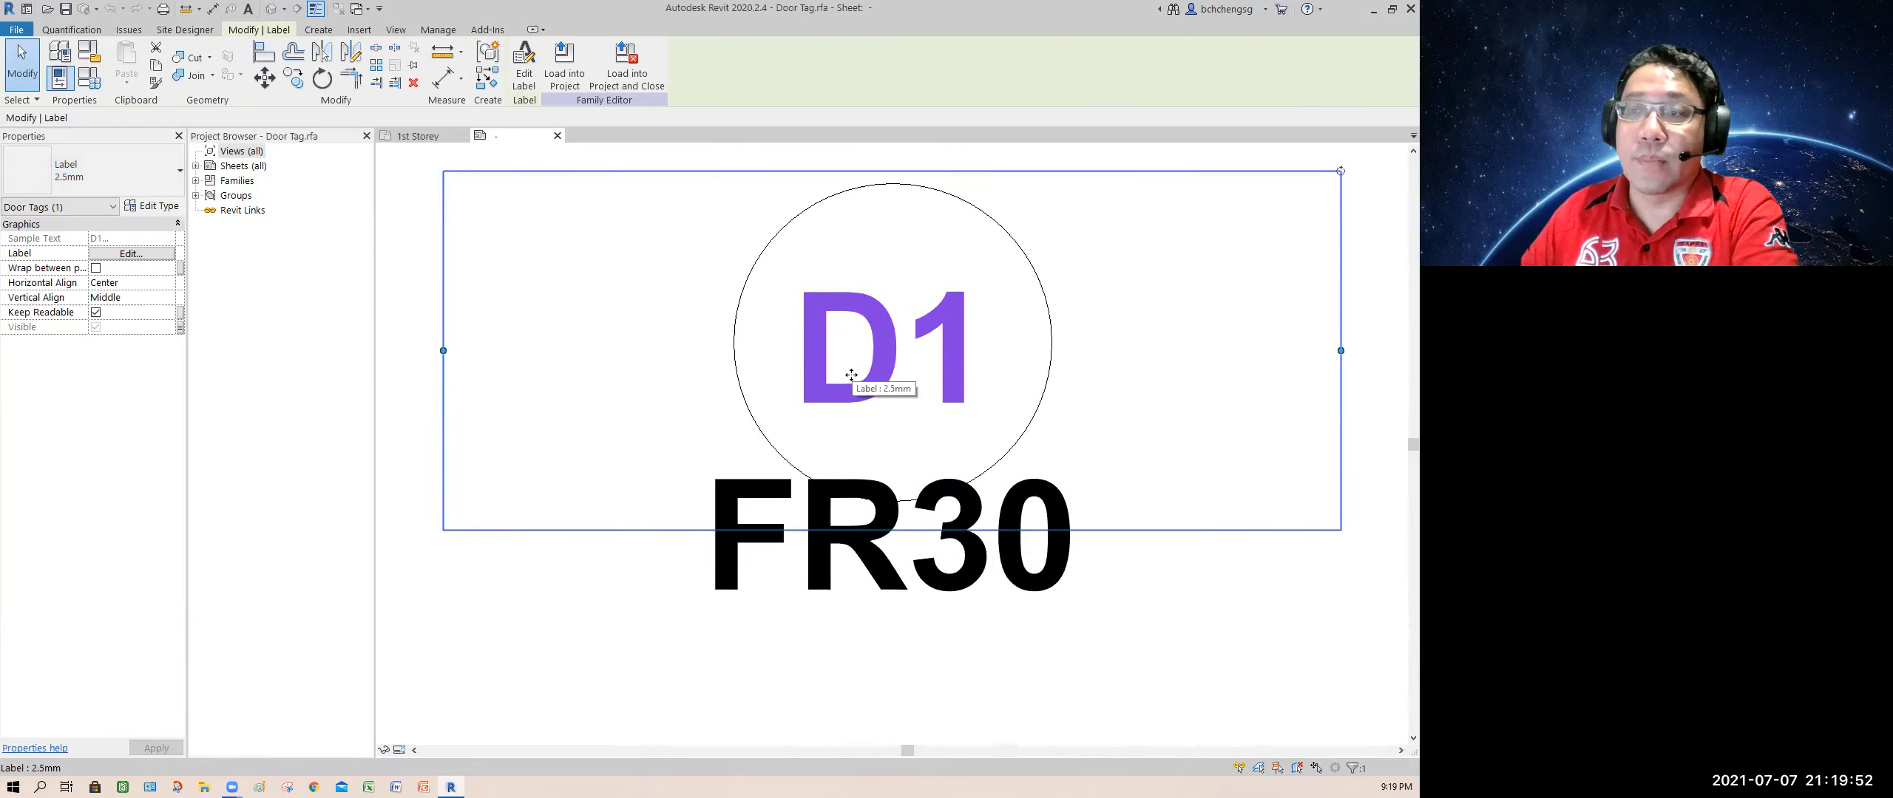
{"action": "left_click", "coordinate": [145, 204]}
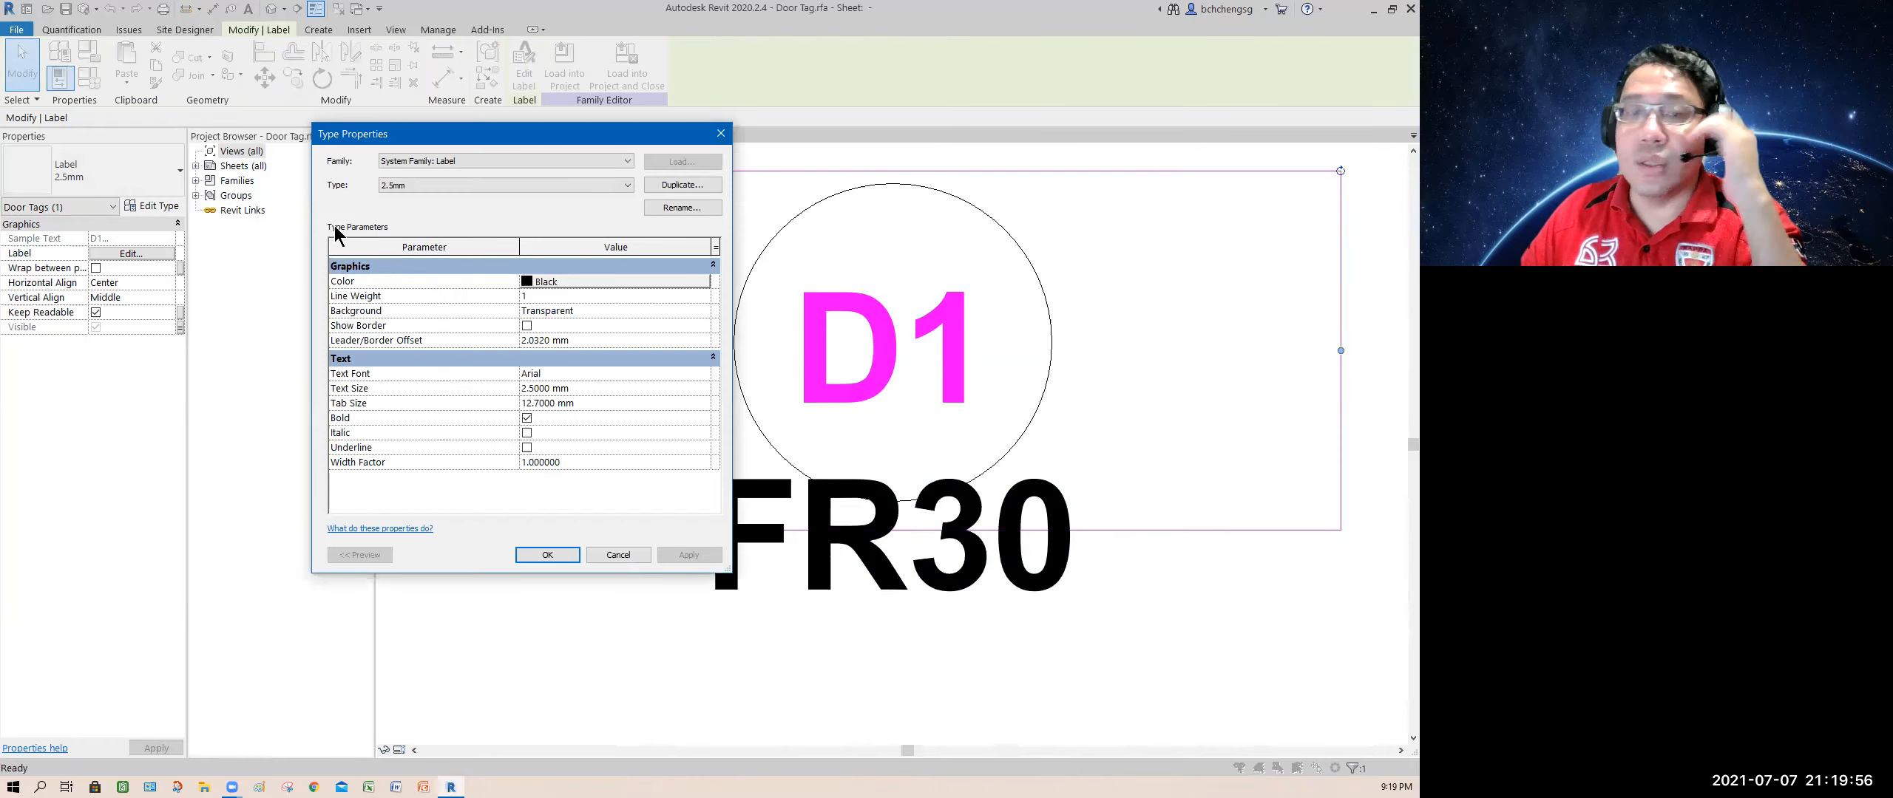
{"action": "left_click", "coordinate": [627, 185]}
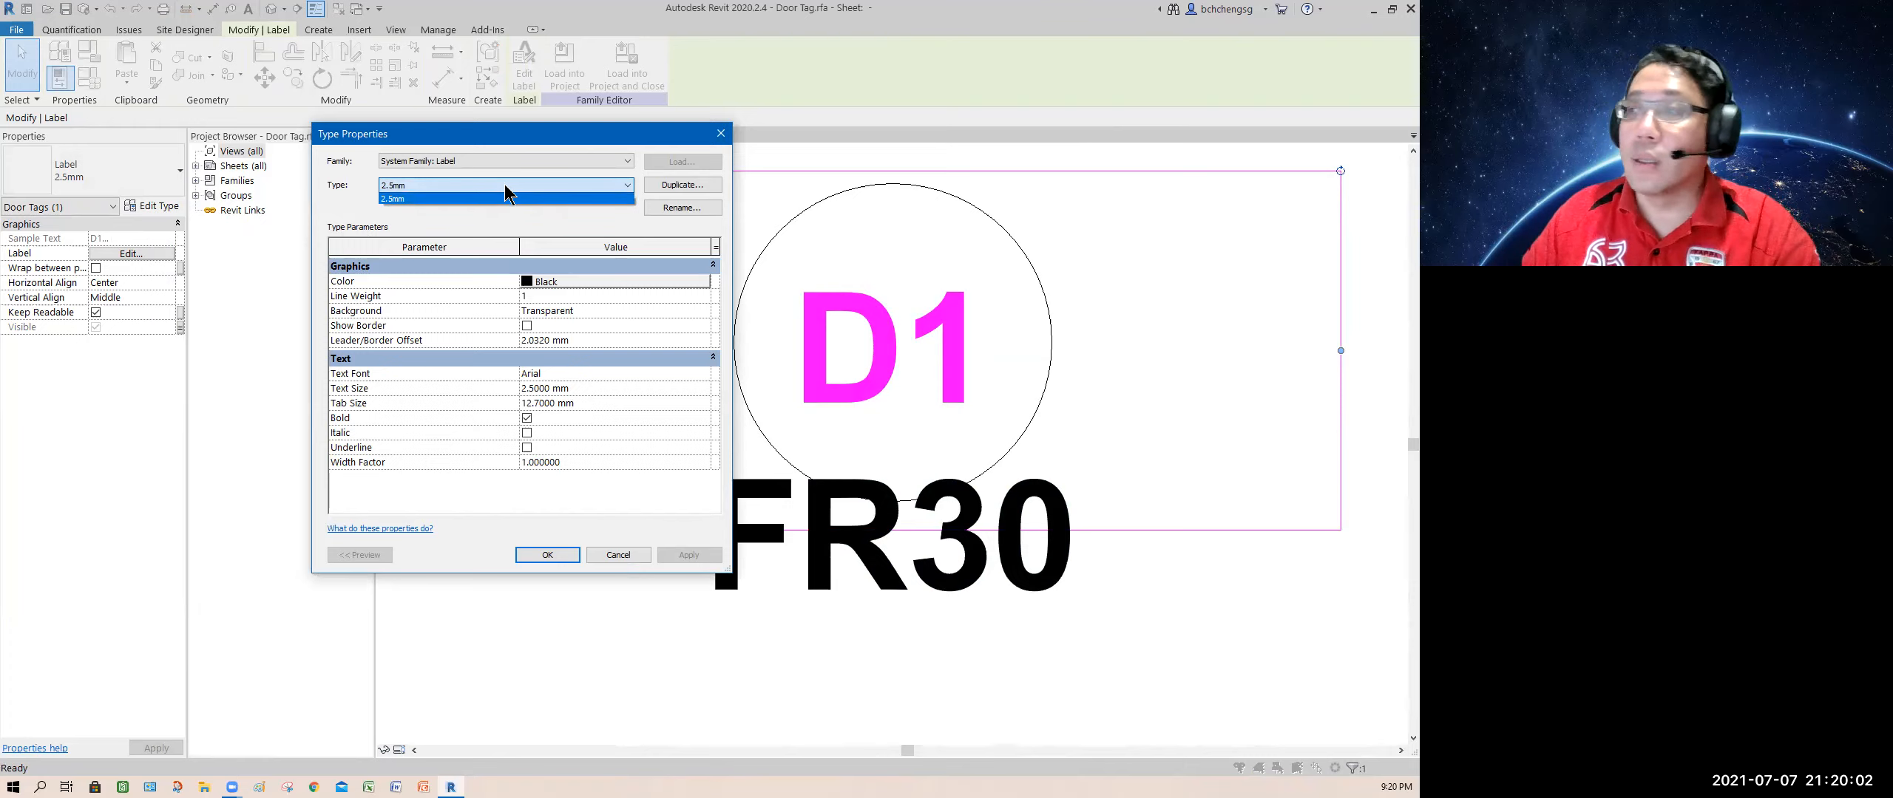
{"action": "left_click", "coordinate": [665, 220]}
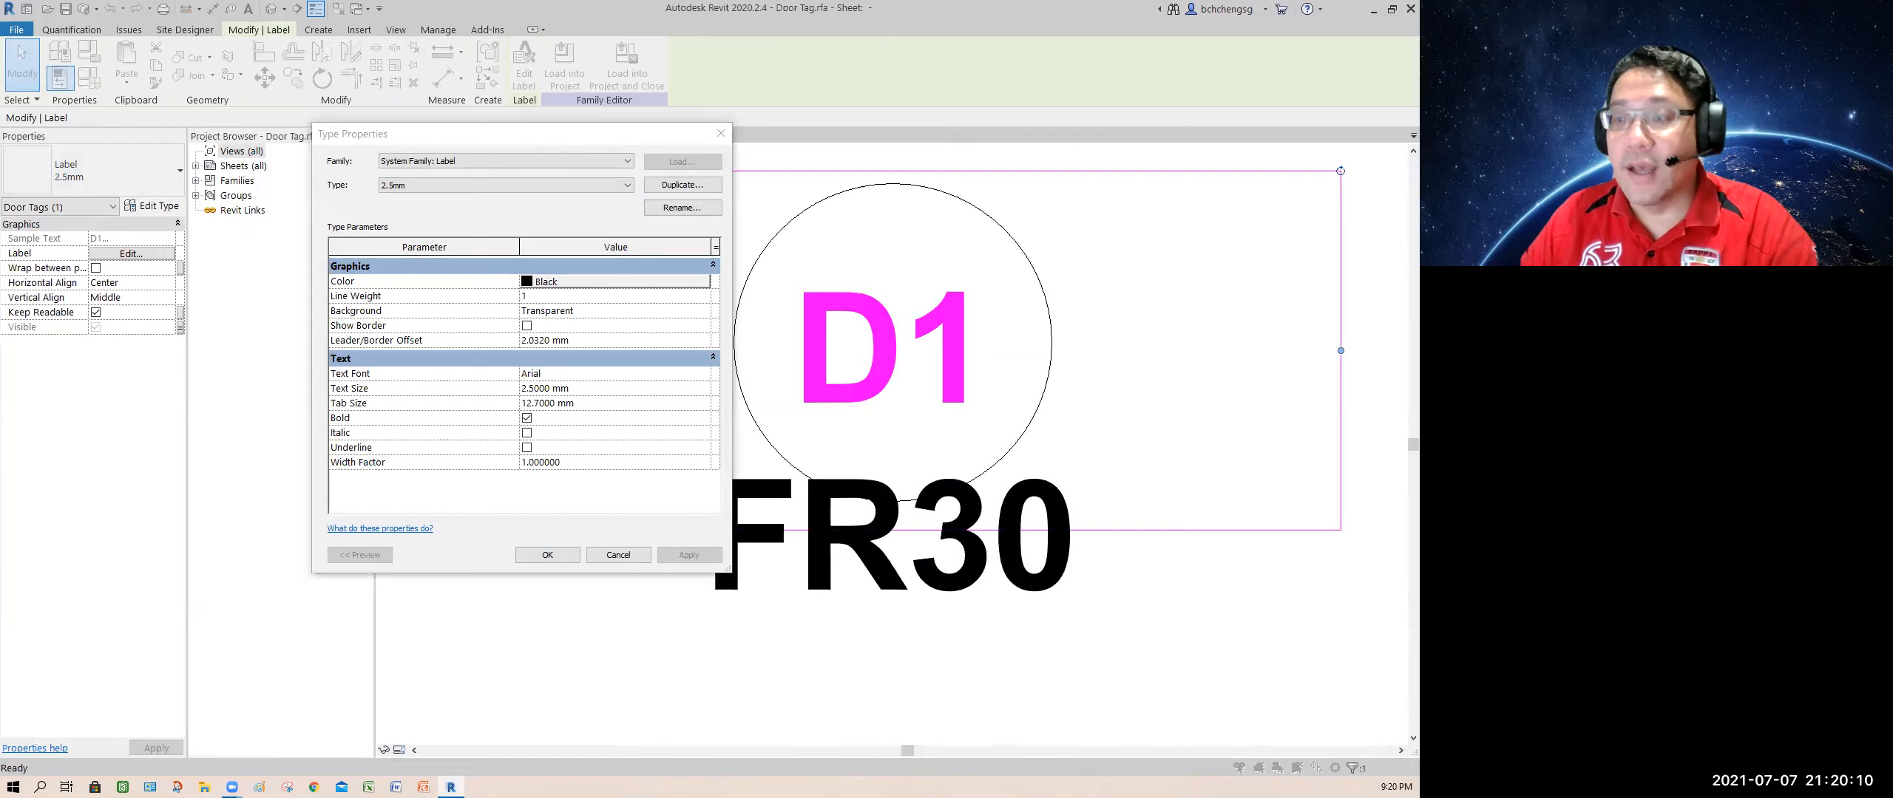
{"action": "left_click", "coordinate": [681, 207]}
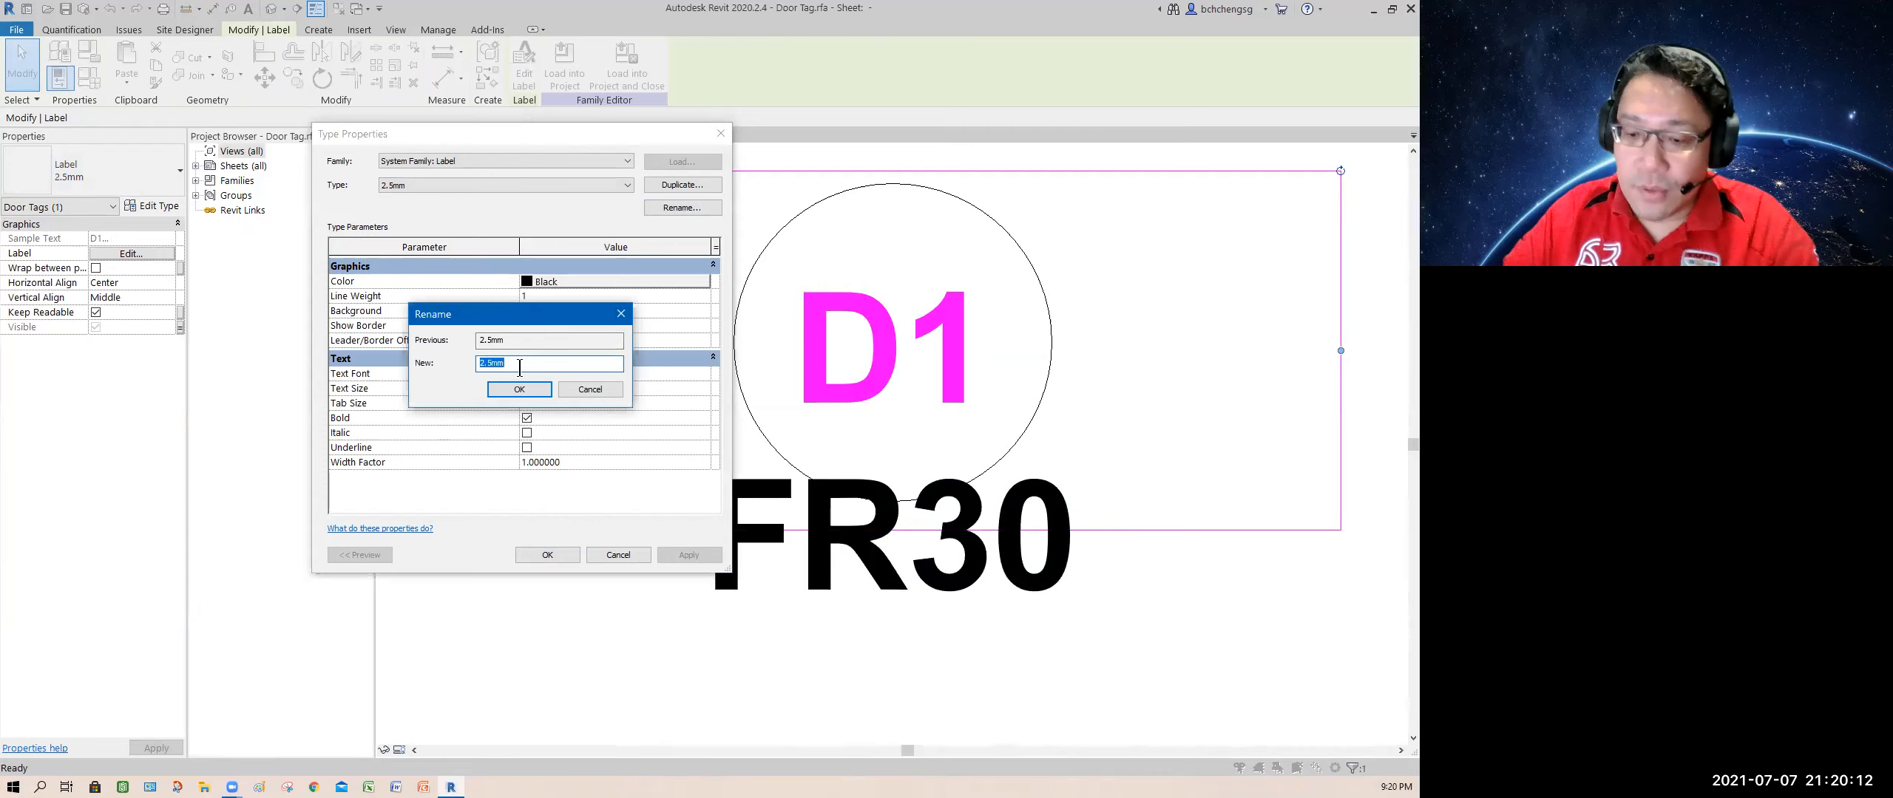
{"action": "type", "text": "2"}
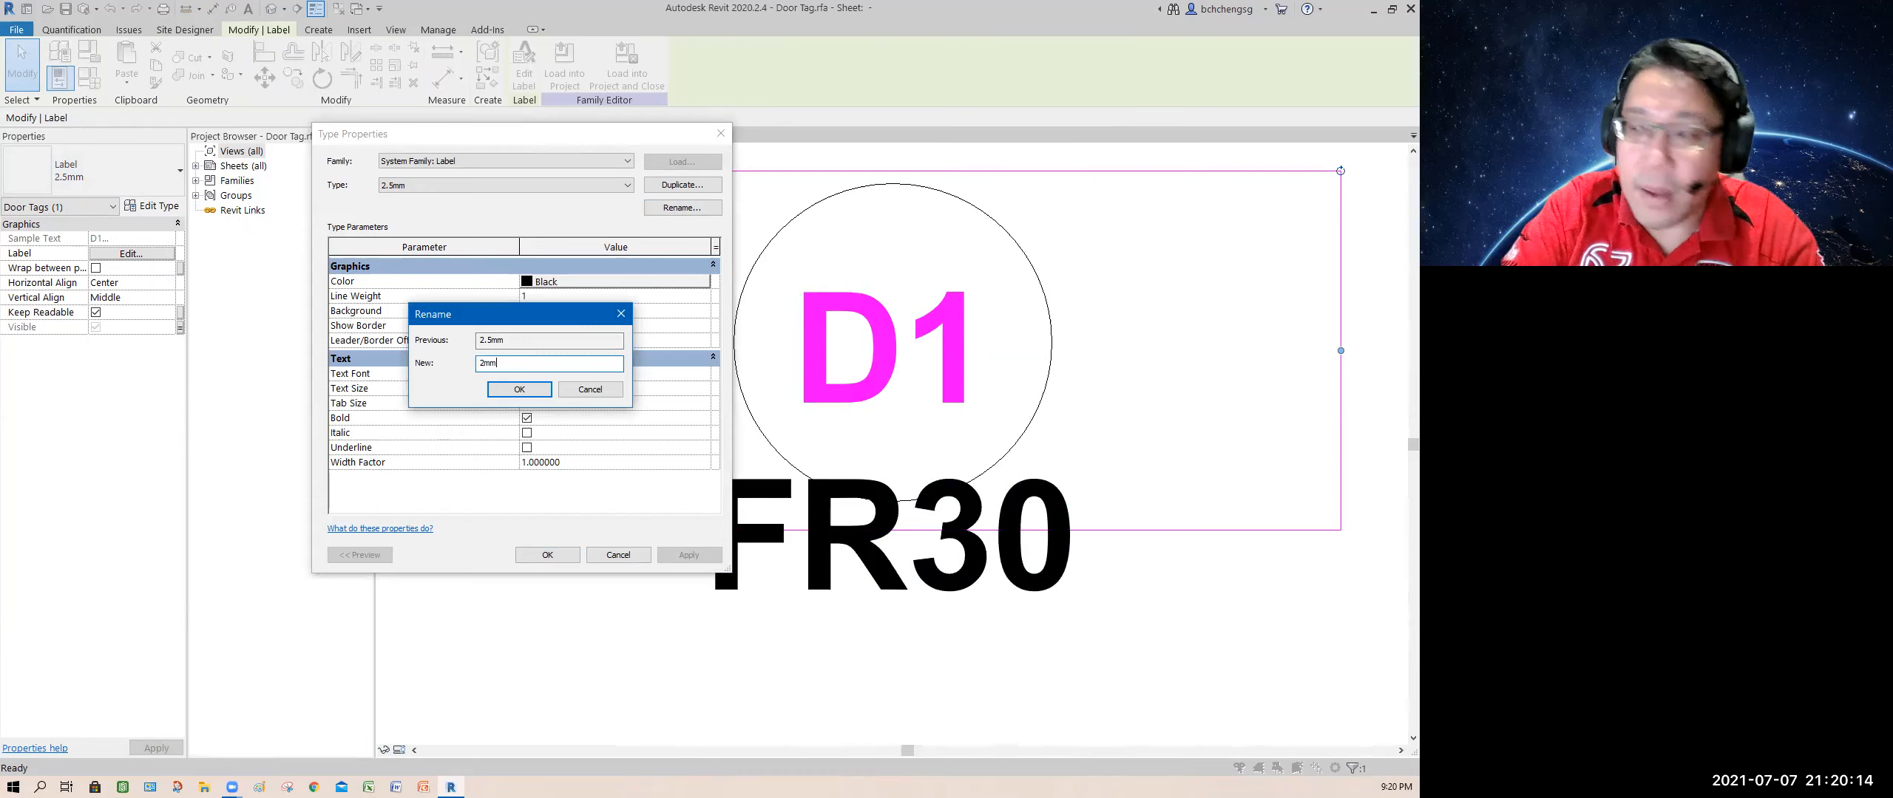
{"action": "left_click", "coordinate": [527, 391]}
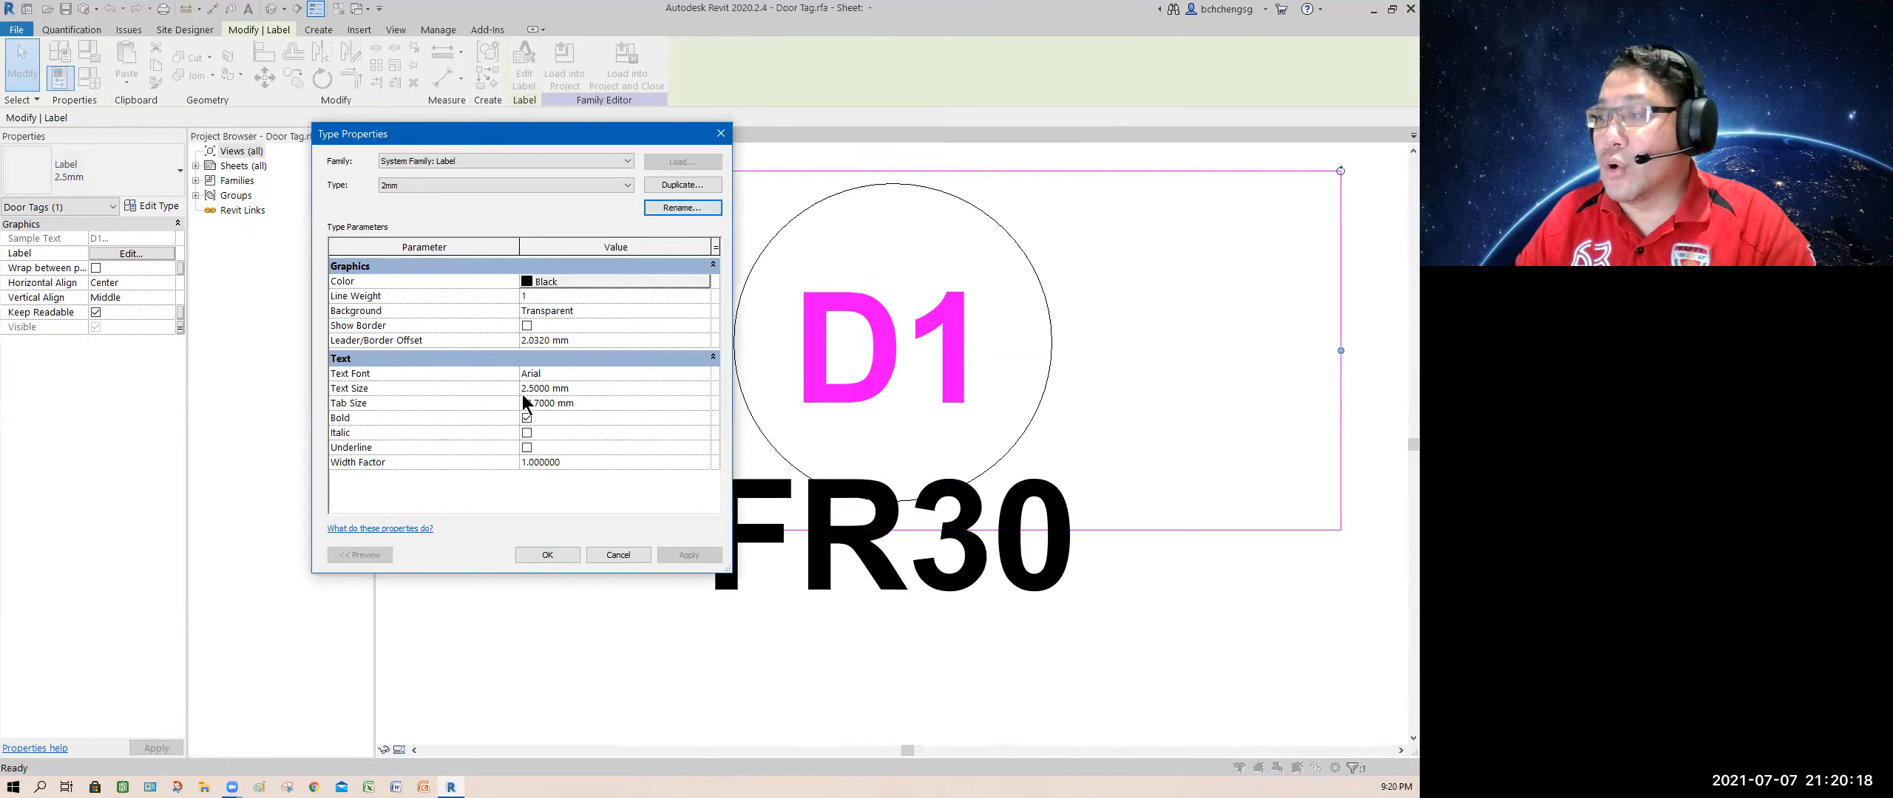
Set the 2mm label type's text size to 2 mm and its font to Century Gothic, and apply the changes
{"action": "left_click", "coordinate": [574, 388]}
{"action": "left_click_drag", "start_coordinate": [574, 388], "coordinate": [486, 388]}
{"action": "type", "text": "2"}
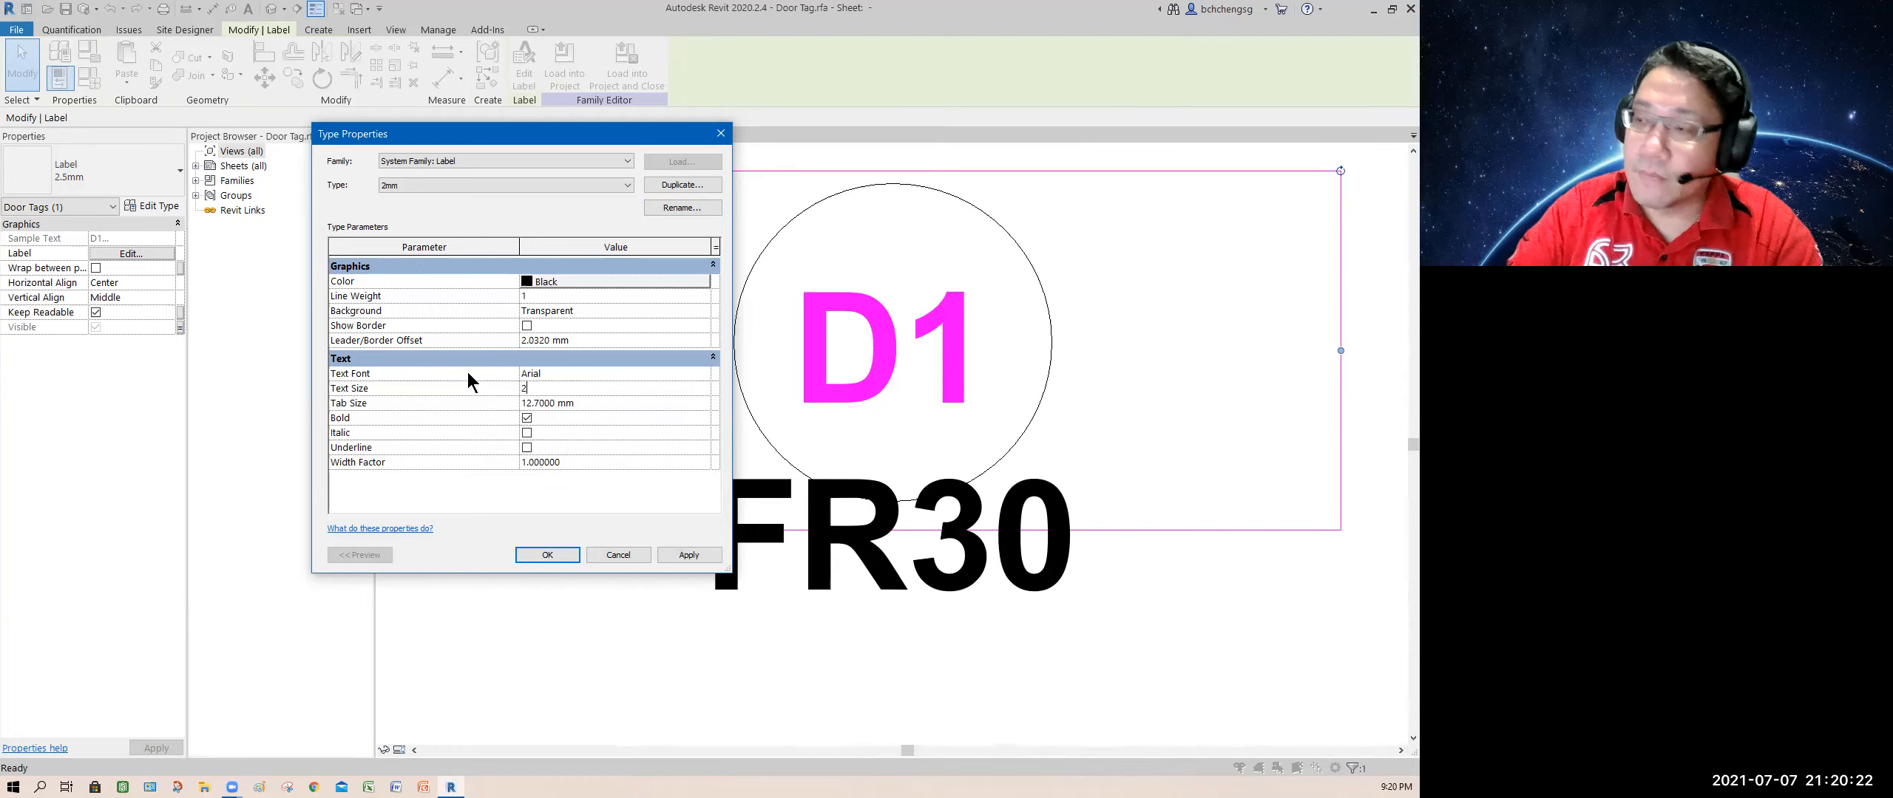
{"action": "left_click", "coordinate": [559, 374]}
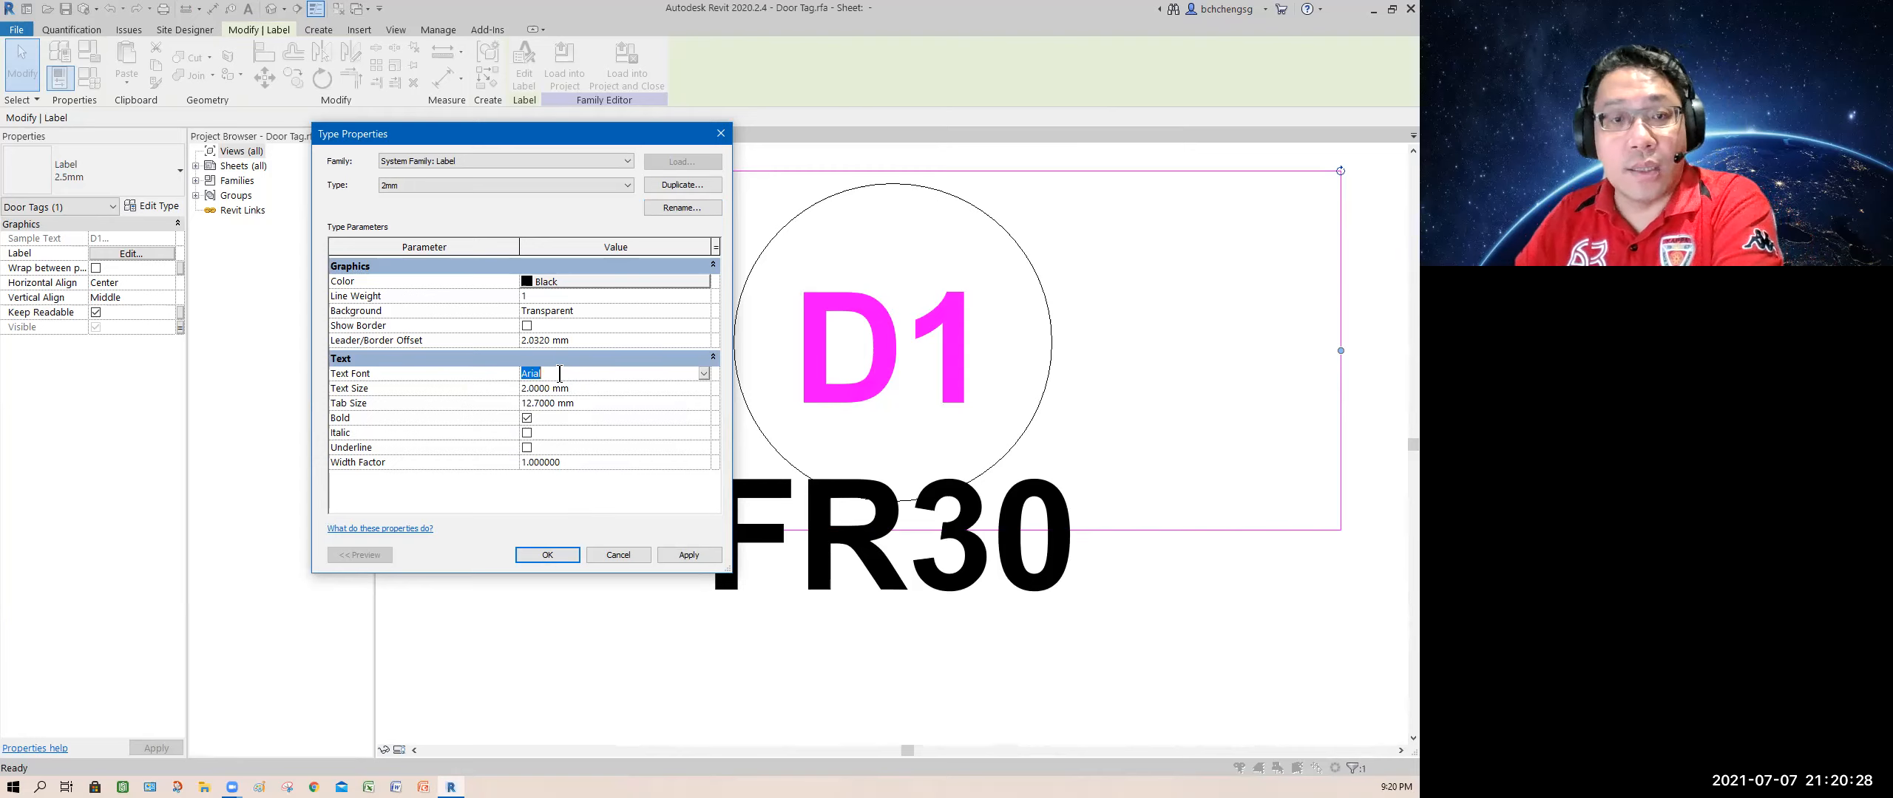
{"action": "left_click", "coordinate": [703, 375]}
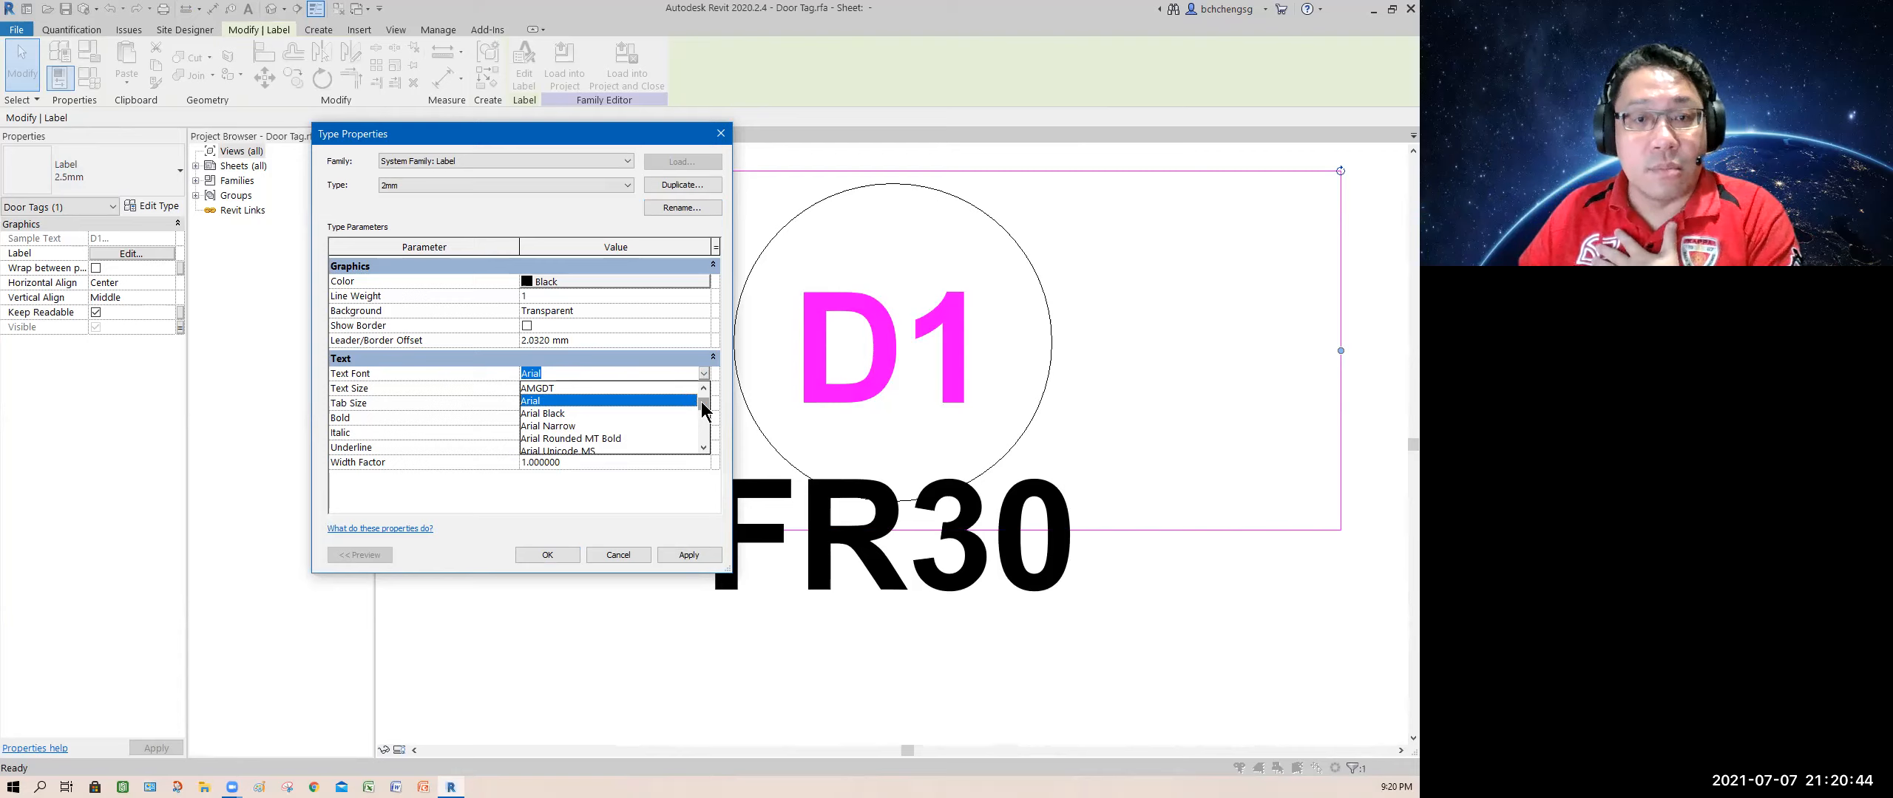
{"action": "scroll", "coordinate": [704, 411], "scroll_direction": "down", "scroll_amount": 8}
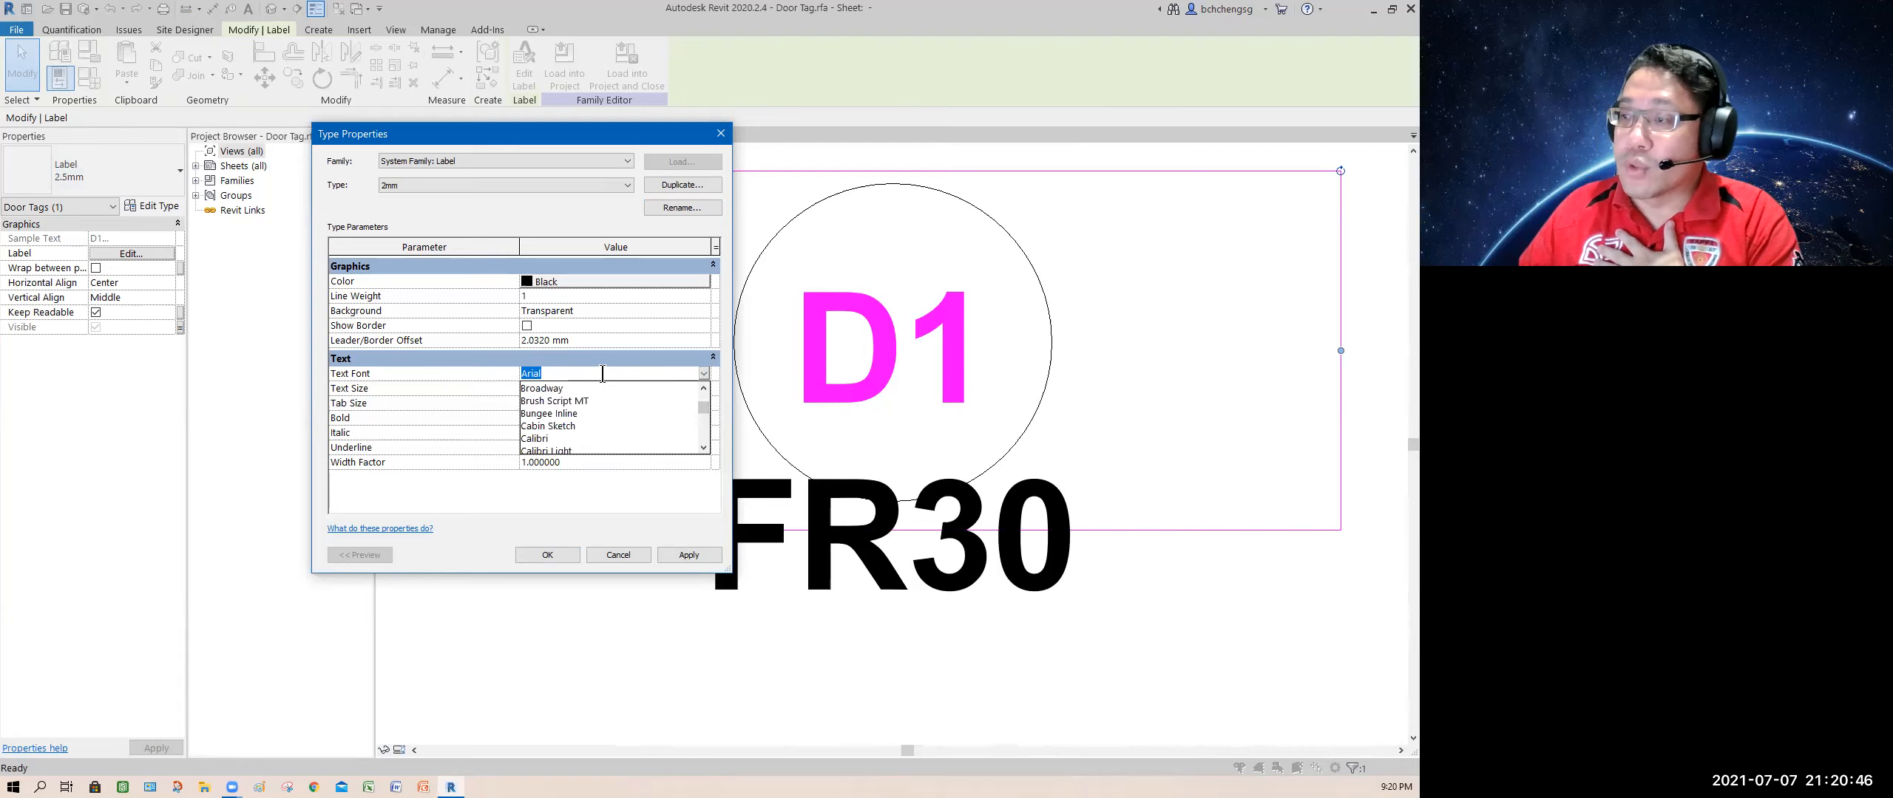
{"action": "left_click", "coordinate": [603, 373]}
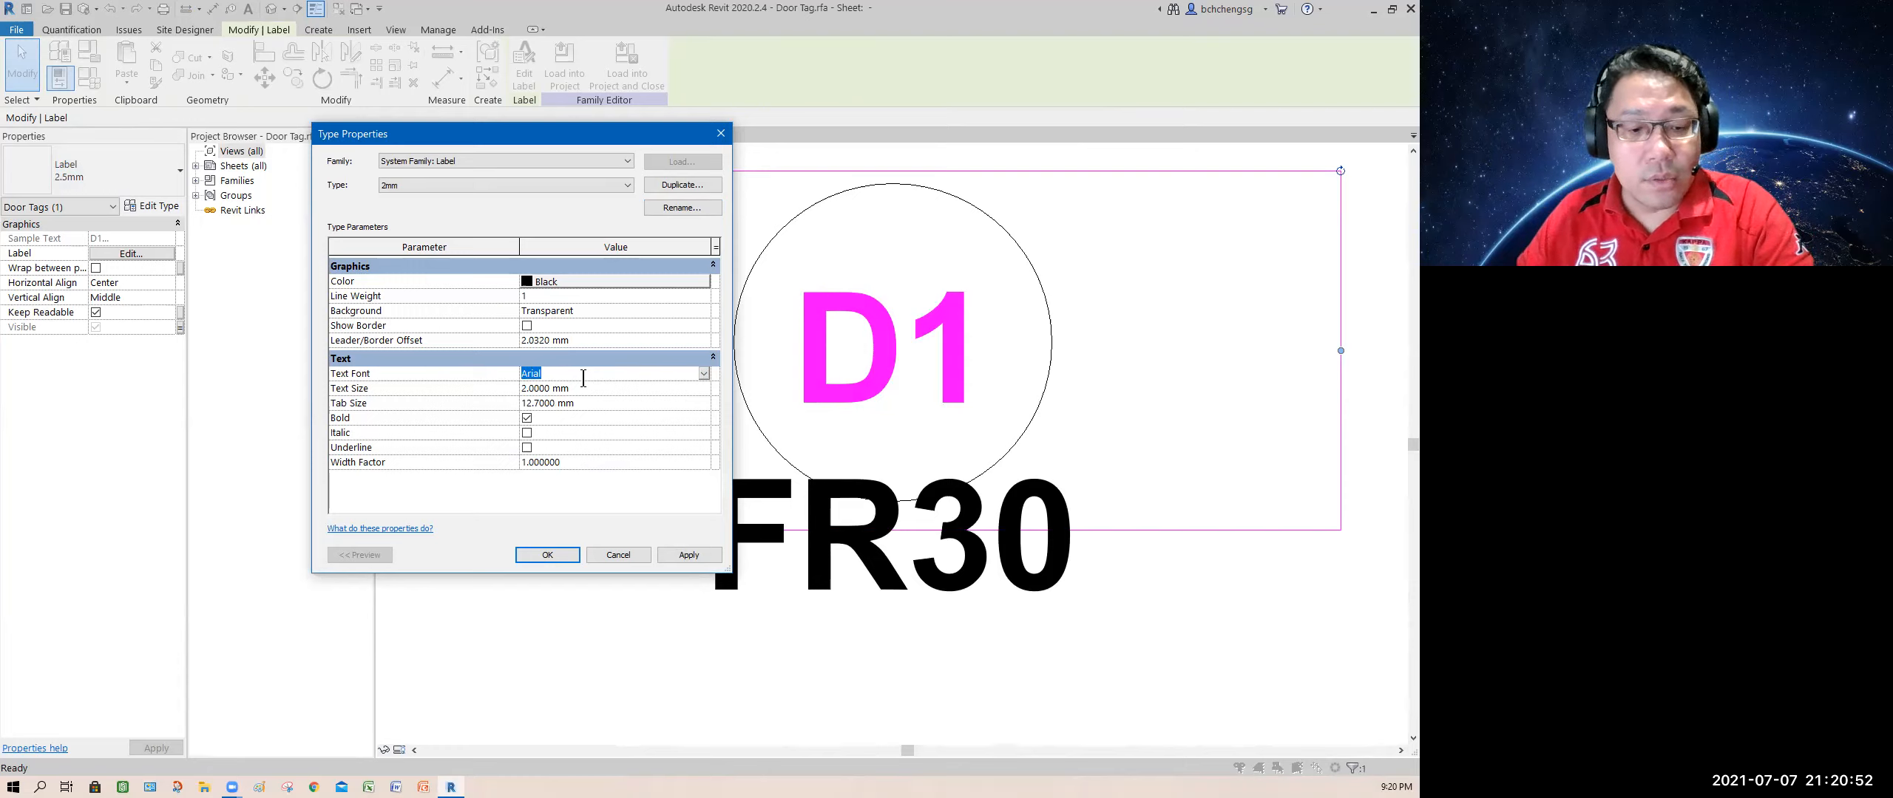
{"action": "type", "text": "Centaur"}
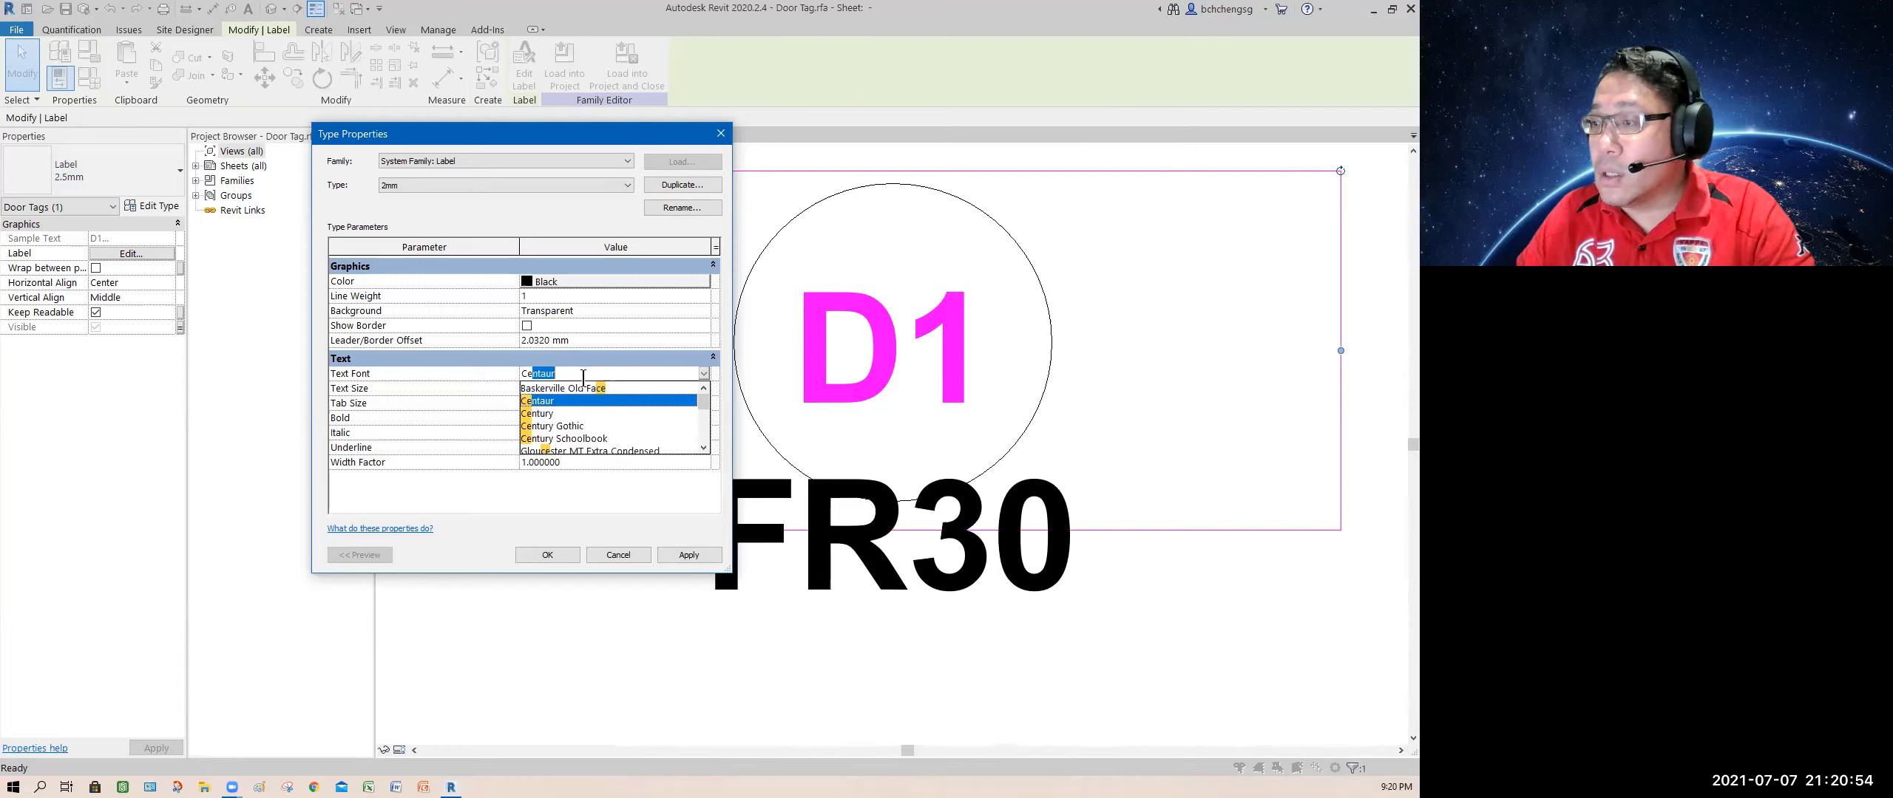
{"action": "left_click", "coordinate": [573, 427]}
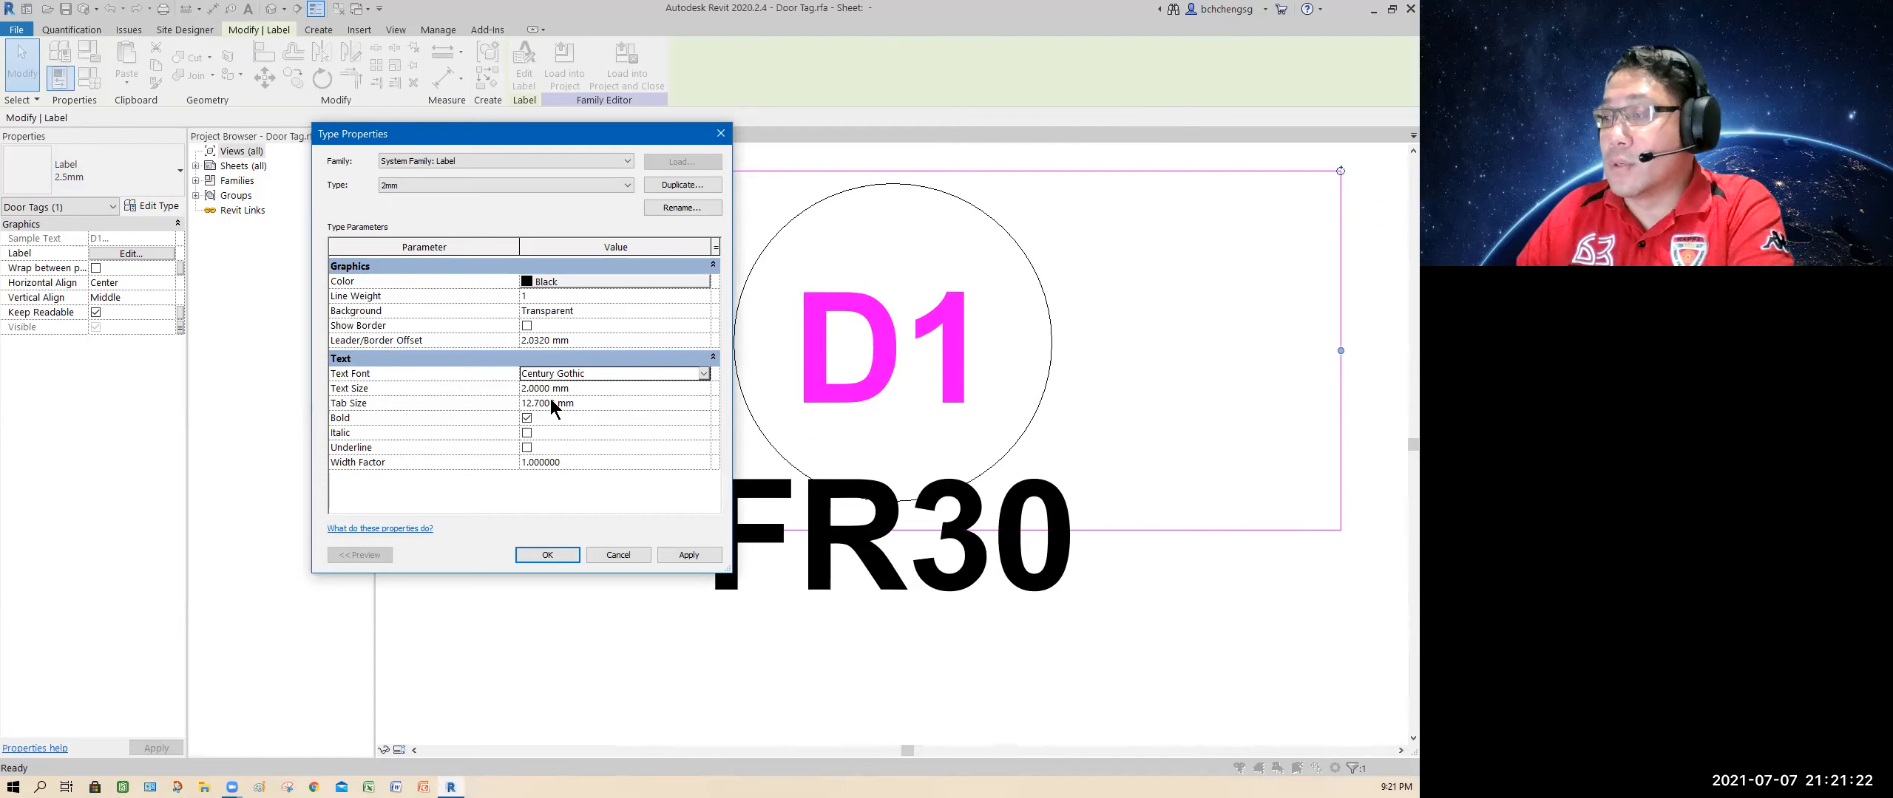
{"action": "left_click", "coordinate": [688, 555]}
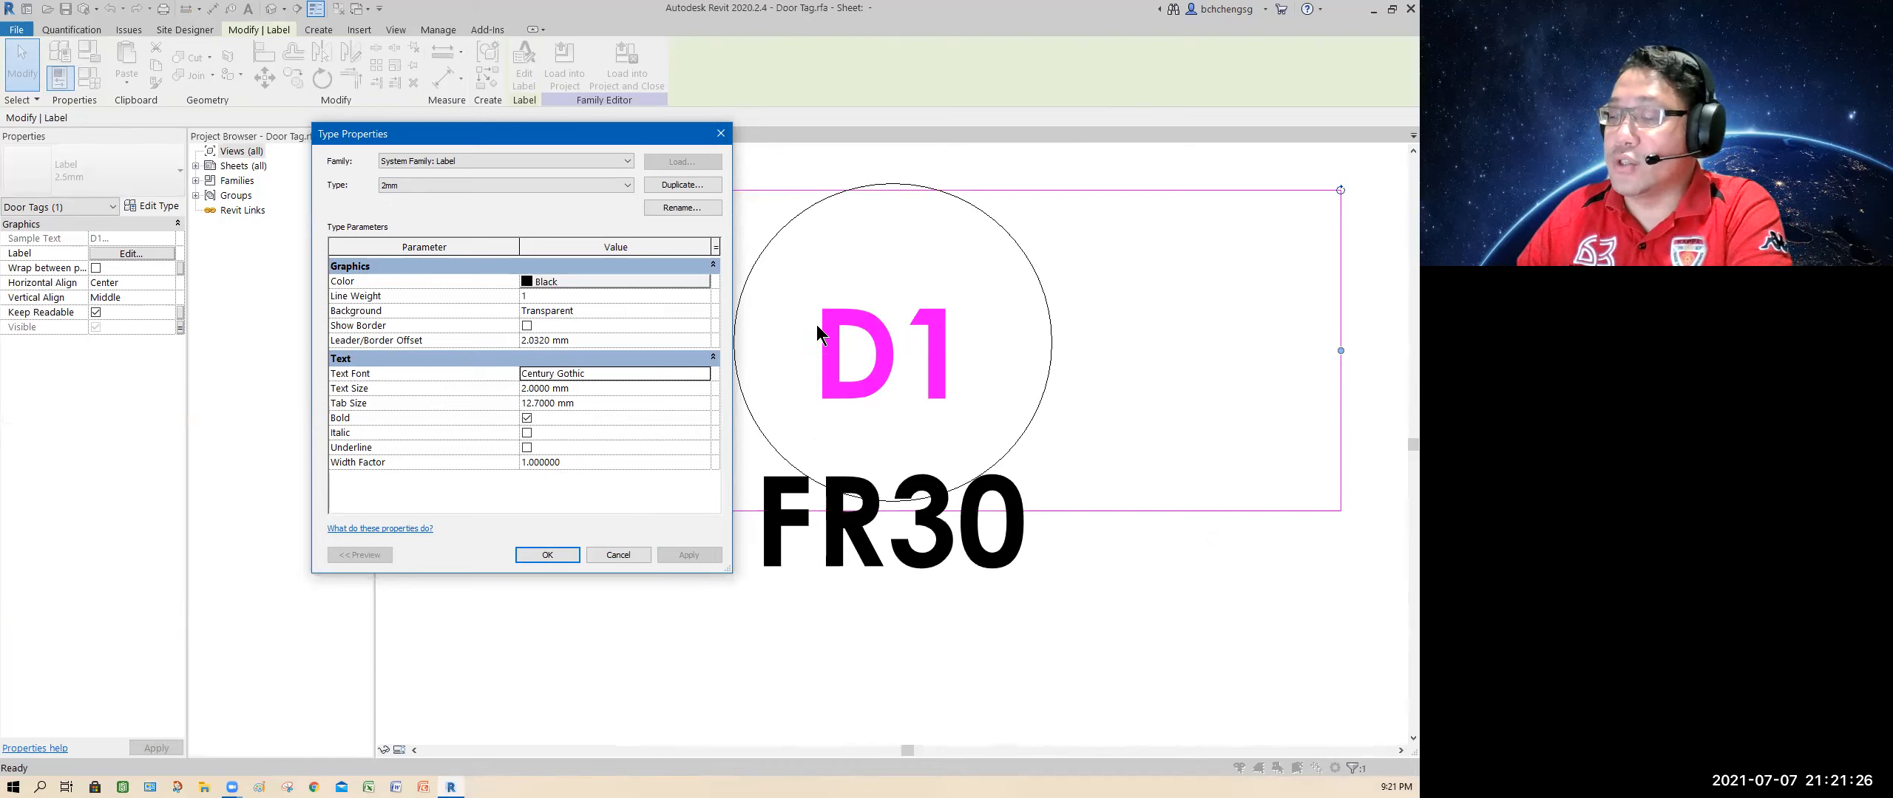
{"action": "left_click", "coordinate": [566, 557]}
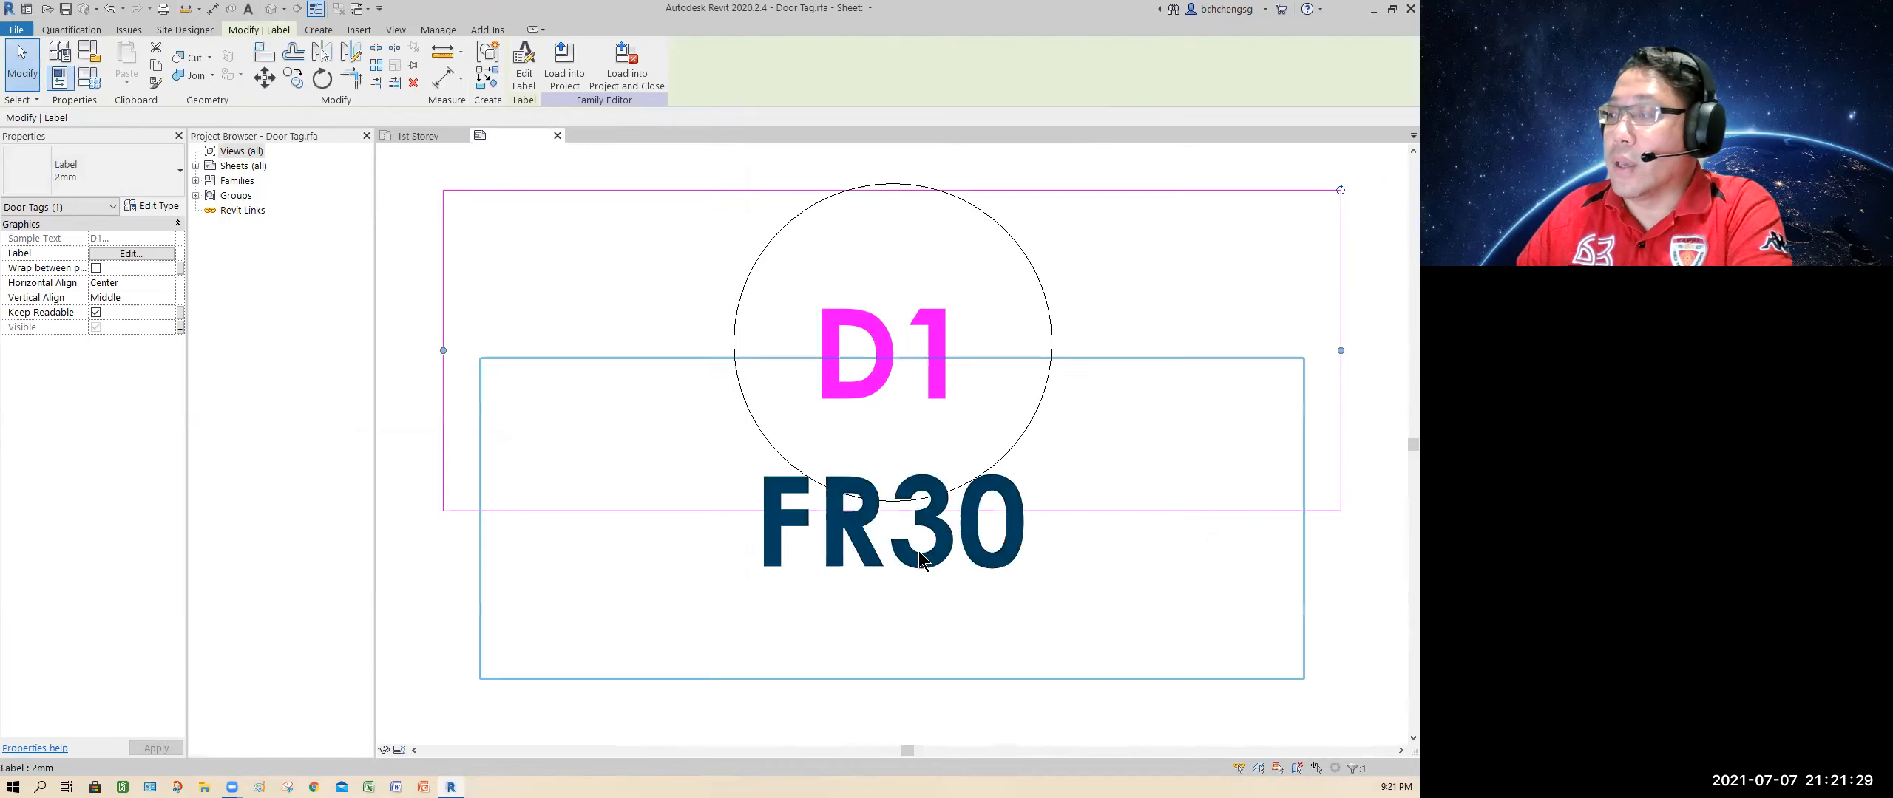
Shrink the tag circle to a radius of about 2.5 mm and nudge it down to centre it around the D1 text
{"action": "left_click", "coordinate": [1050, 329]}
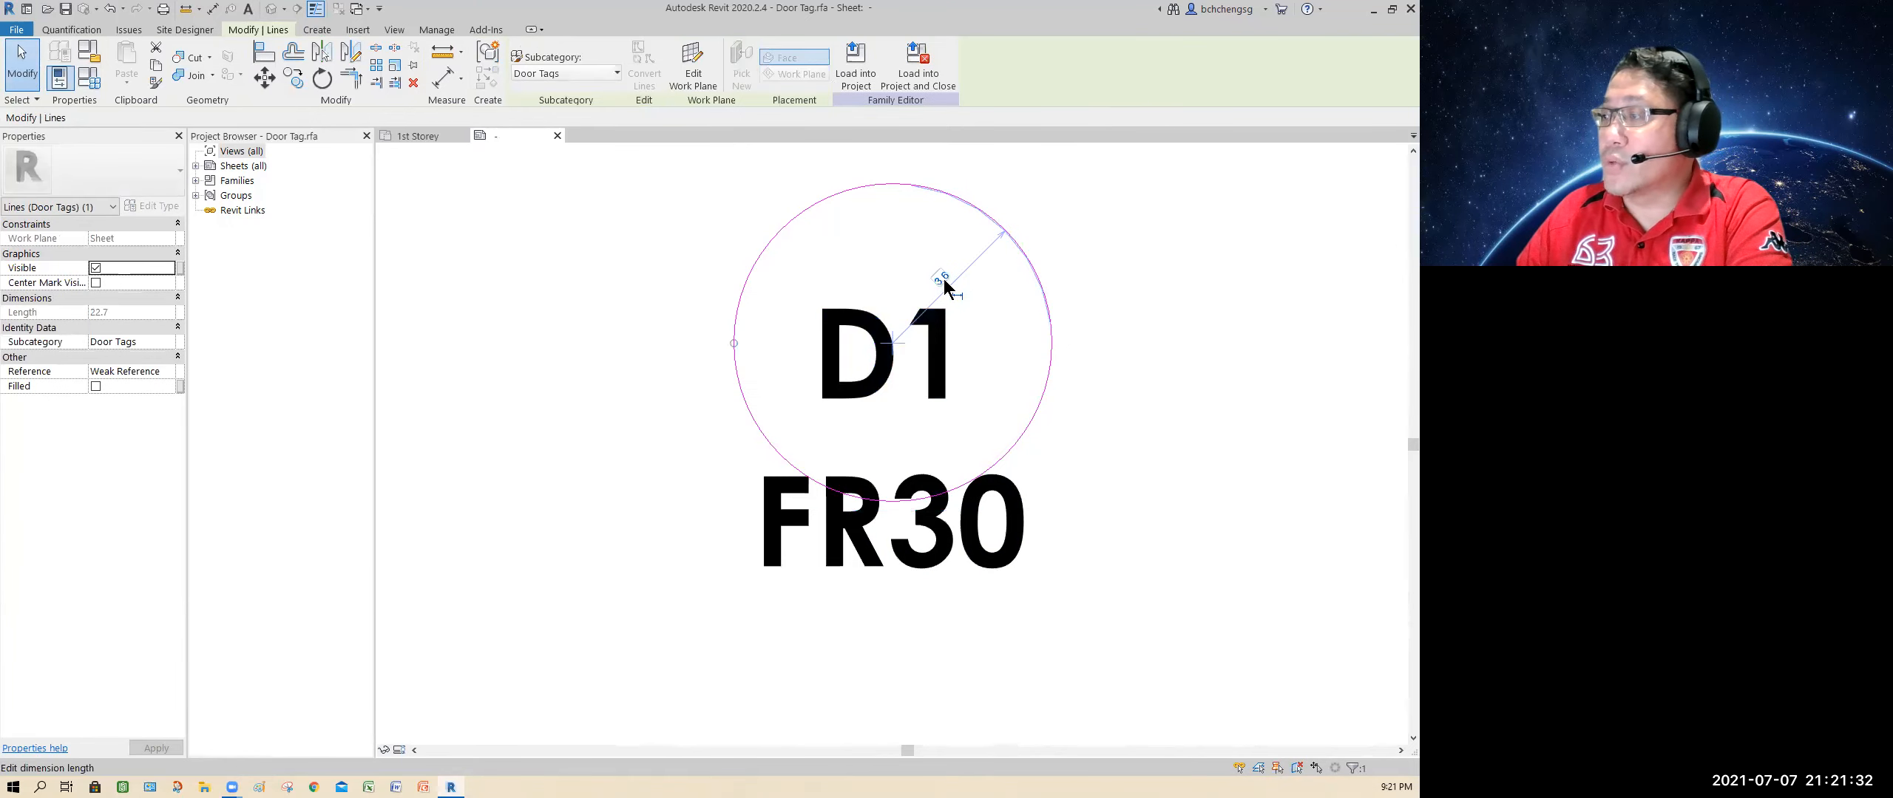
{"action": "left_click_drag", "start_coordinate": [734, 343], "coordinate": [791, 353]}
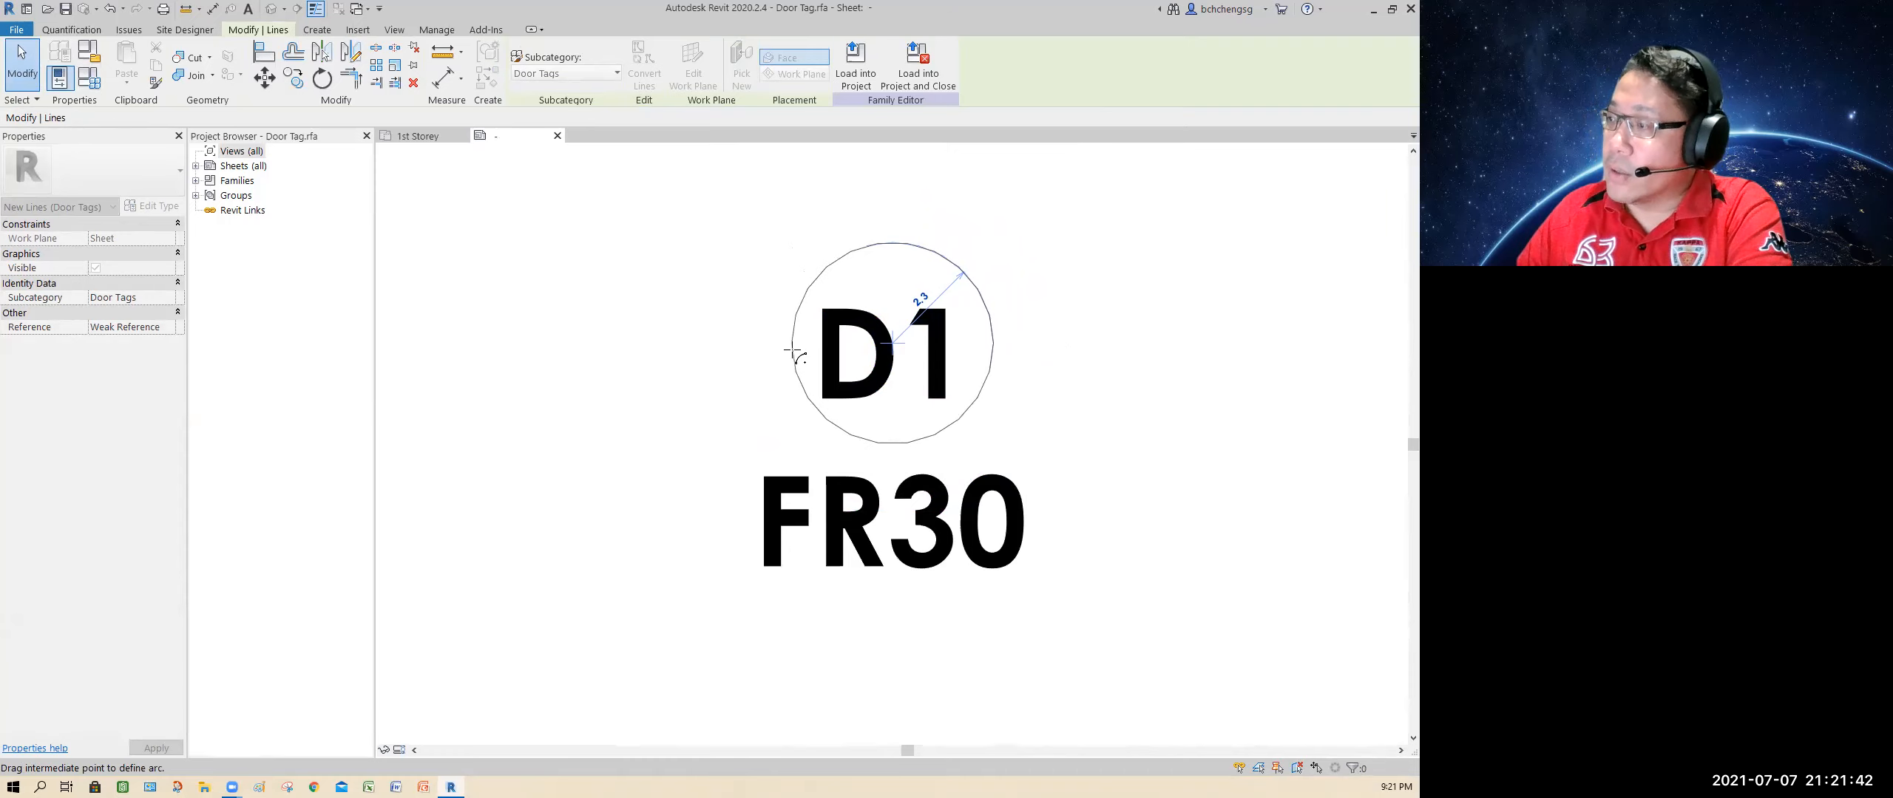
{"action": "left_click_drag", "start_coordinate": [792, 354], "coordinate": [792, 353]}
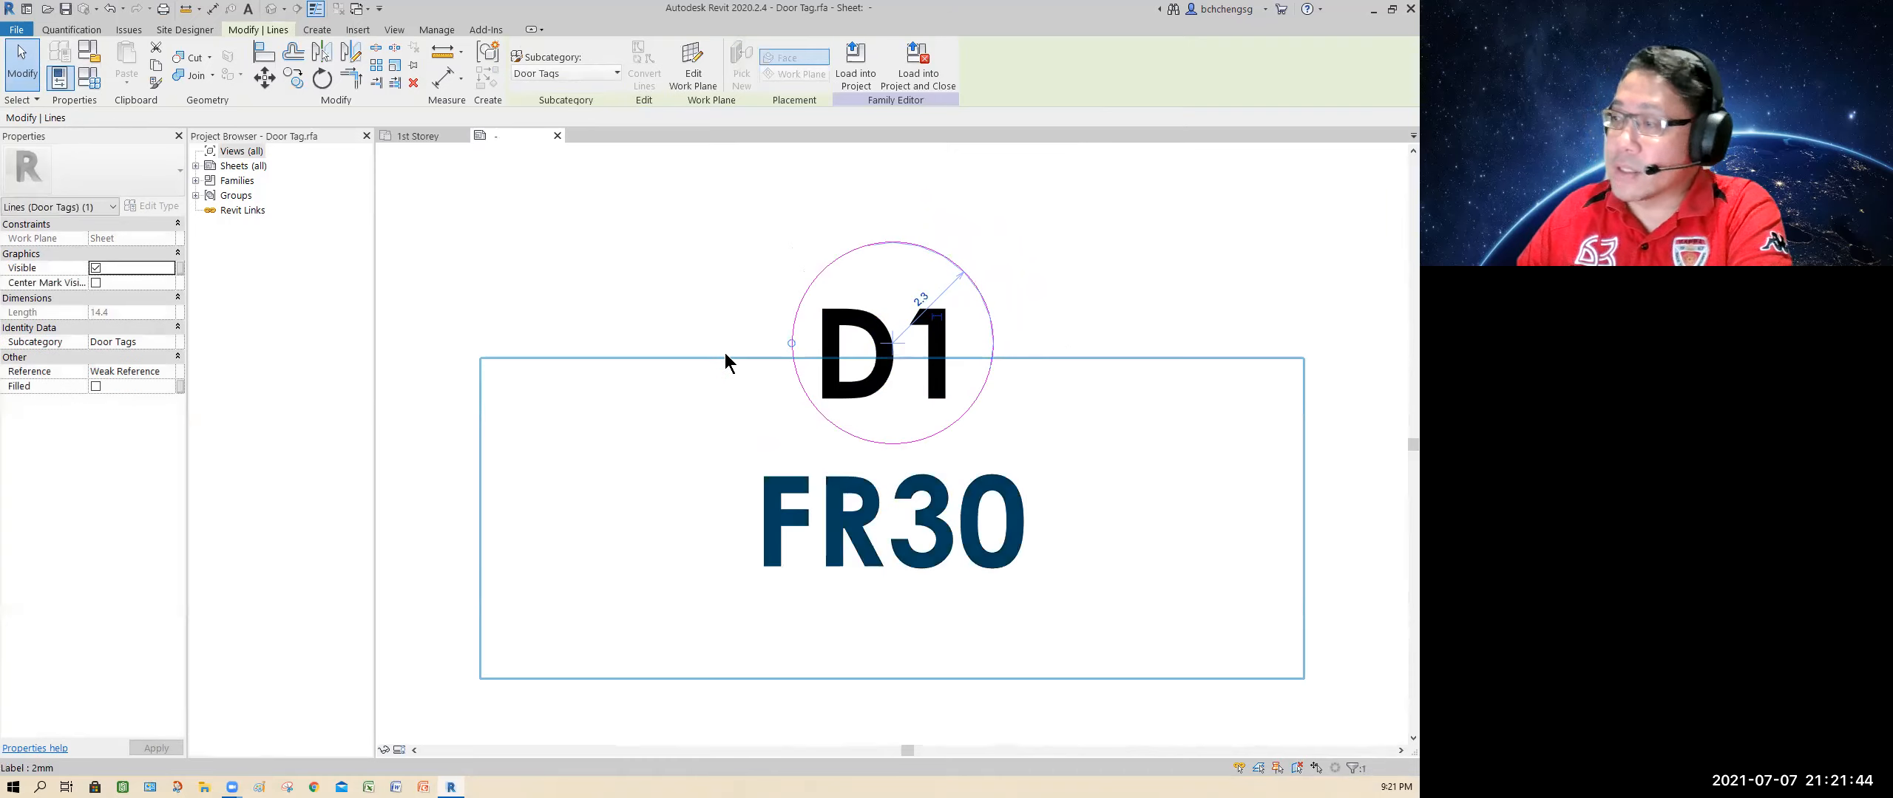
{"action": "key", "text": "Down"}
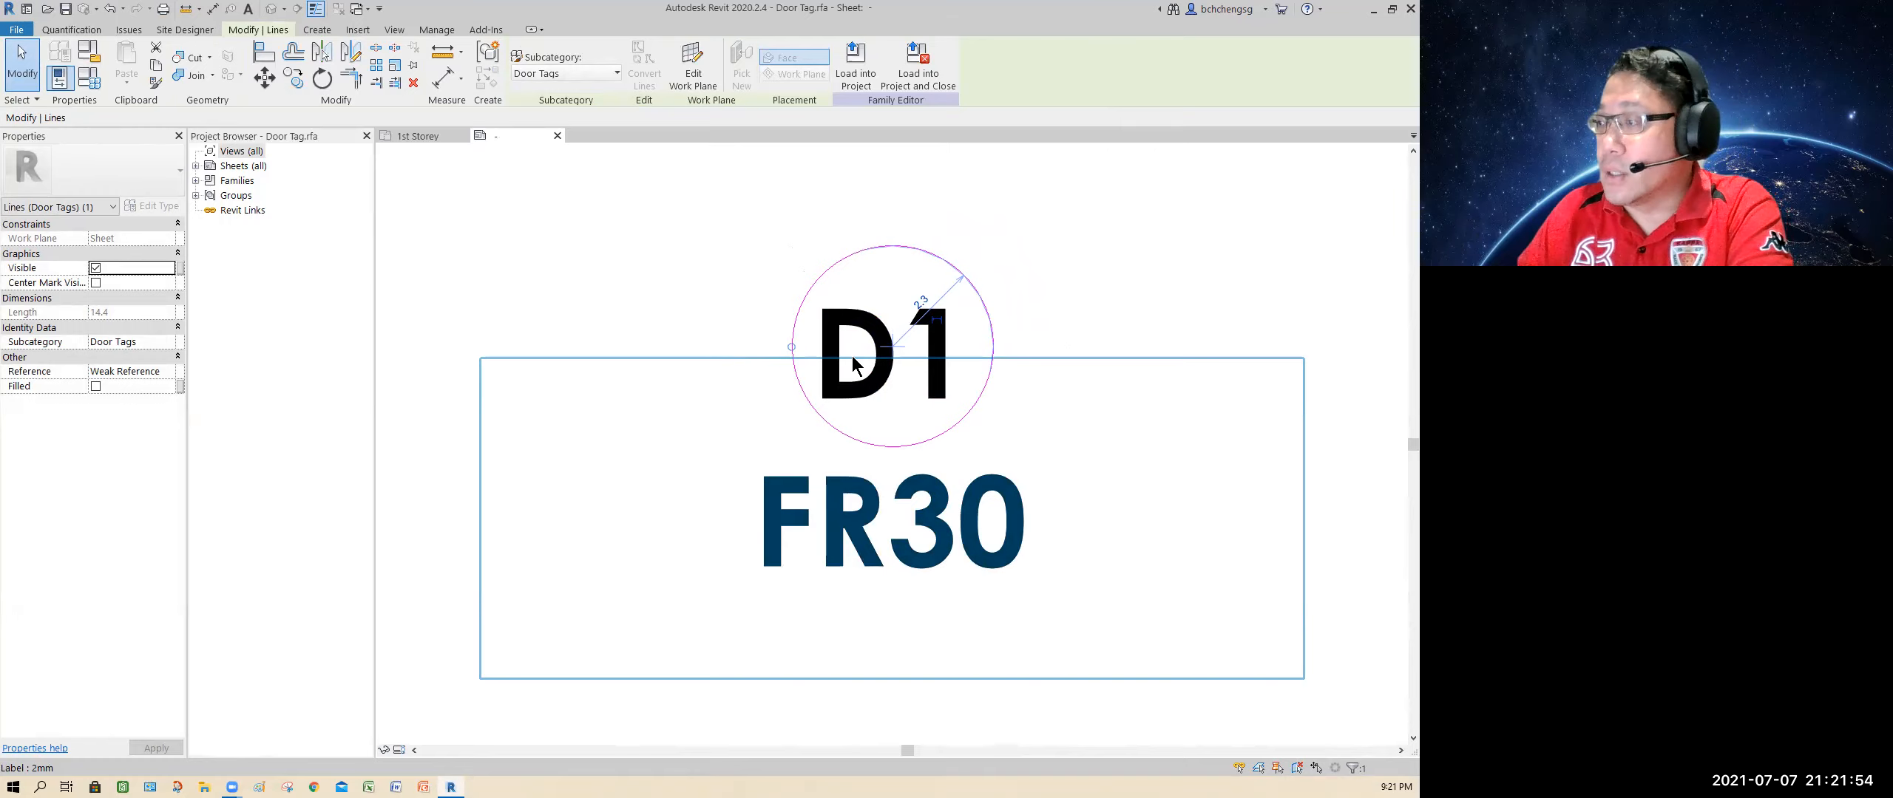
{"action": "left_click_drag", "start_coordinate": [791, 348], "coordinate": [781, 349]}
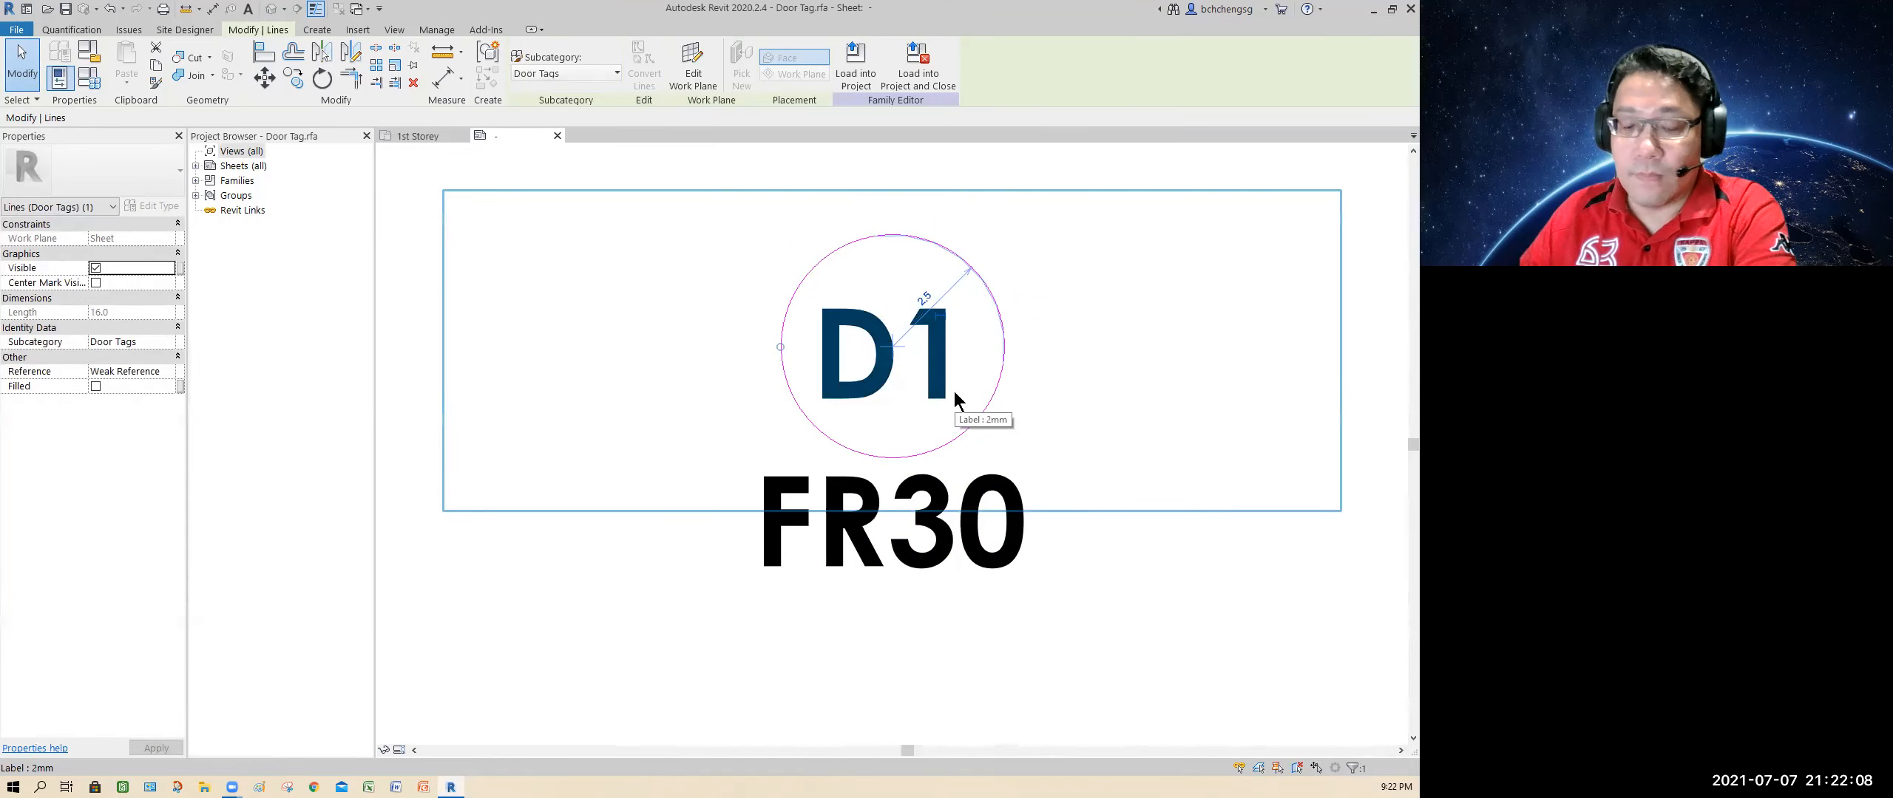
{"action": "key", "text": "Down"}
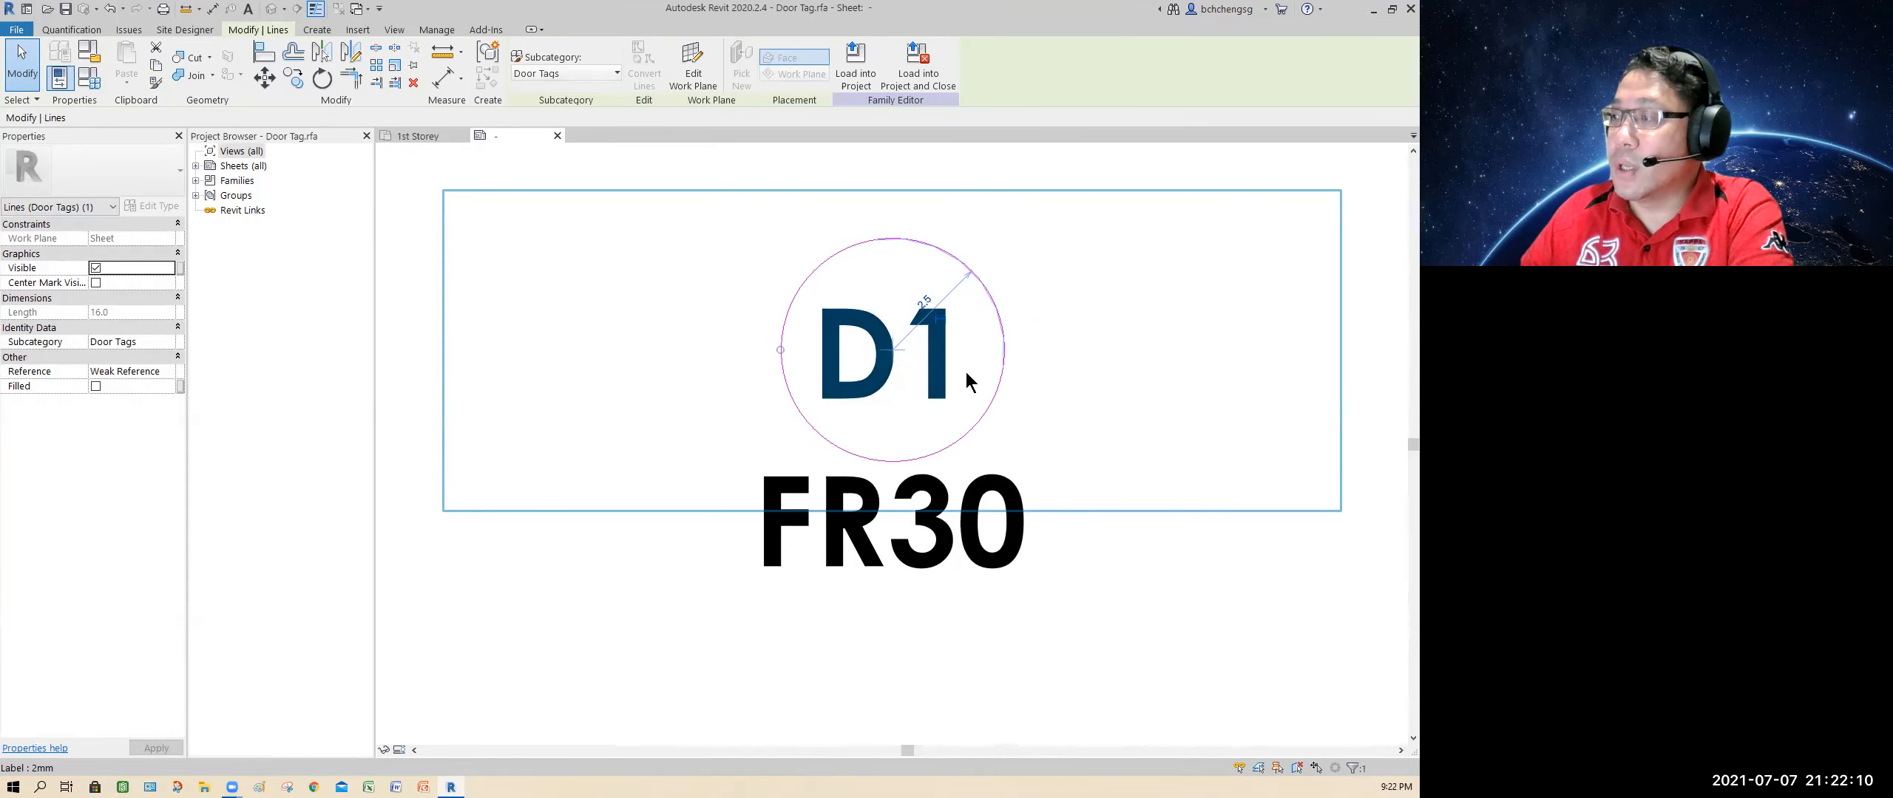
{"action": "left_click_drag", "start_coordinate": [781, 349], "coordinate": [783, 349]}
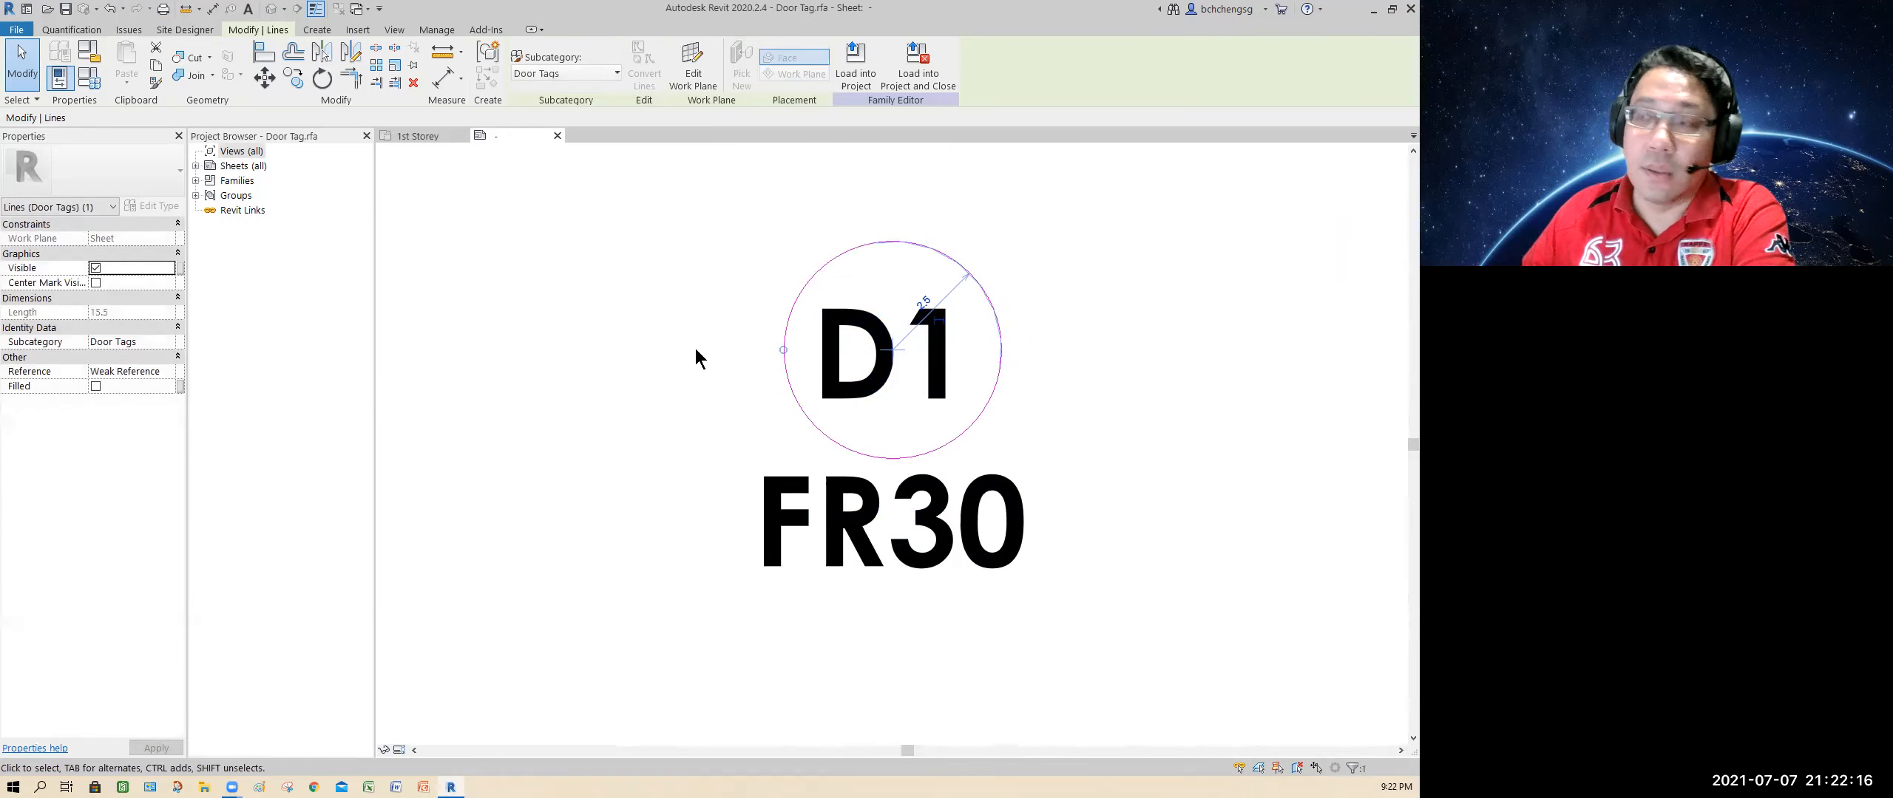
{"action": "left_click", "coordinate": [678, 290]}
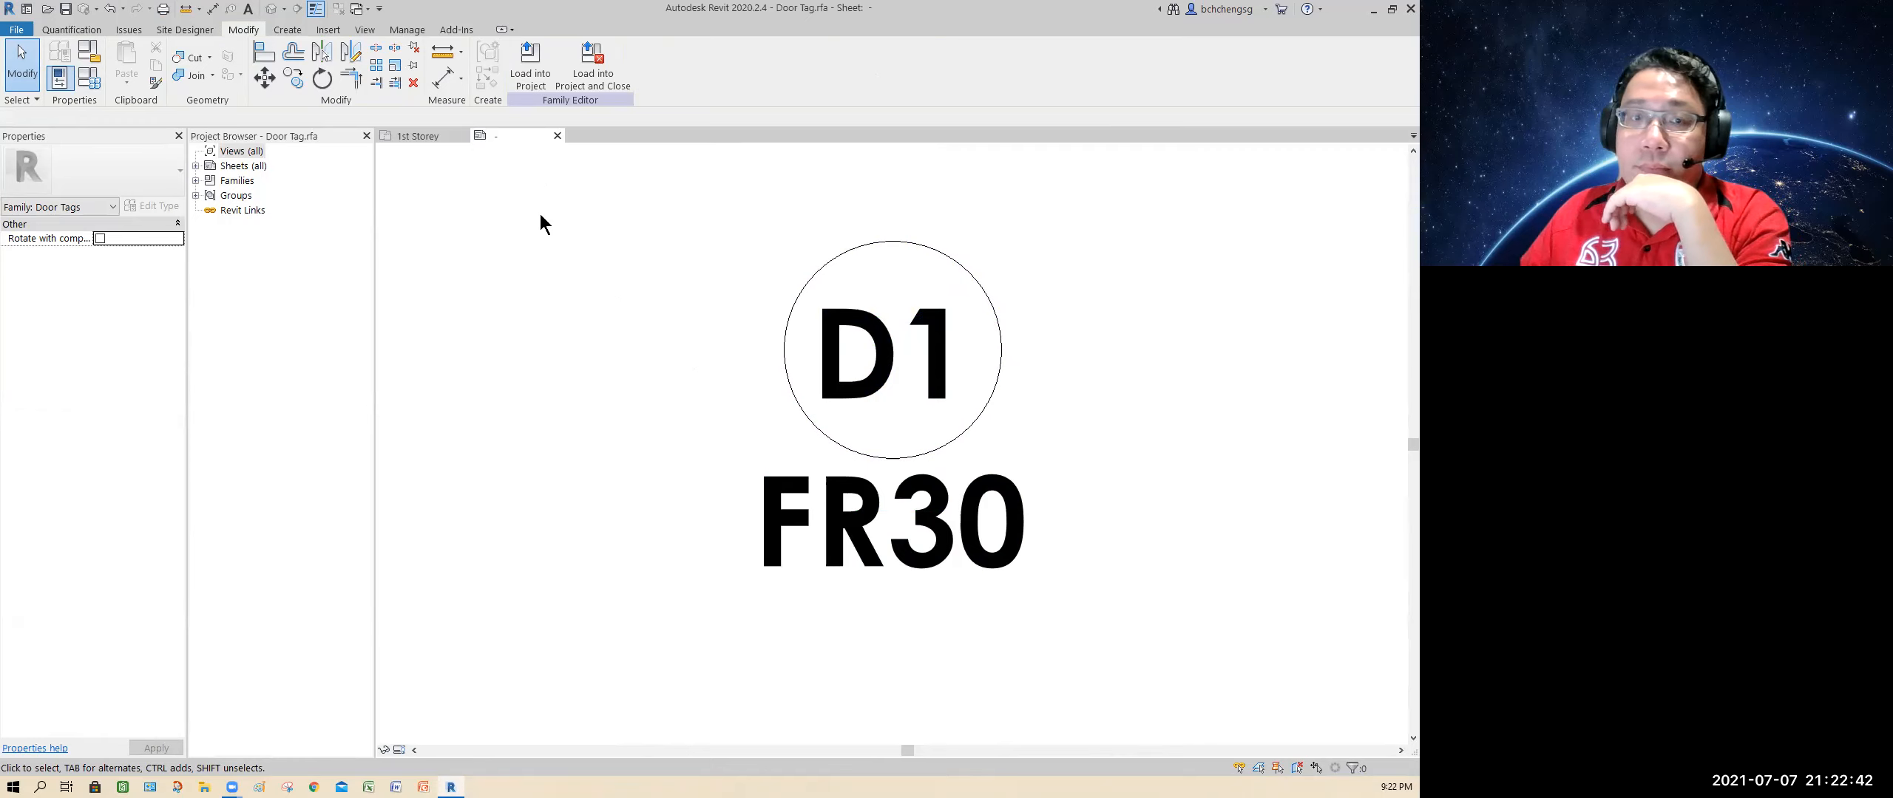
Load the edited door tag family into the project, overwriting the existing version and its parameter values
{"action": "left_click", "coordinate": [542, 65]}
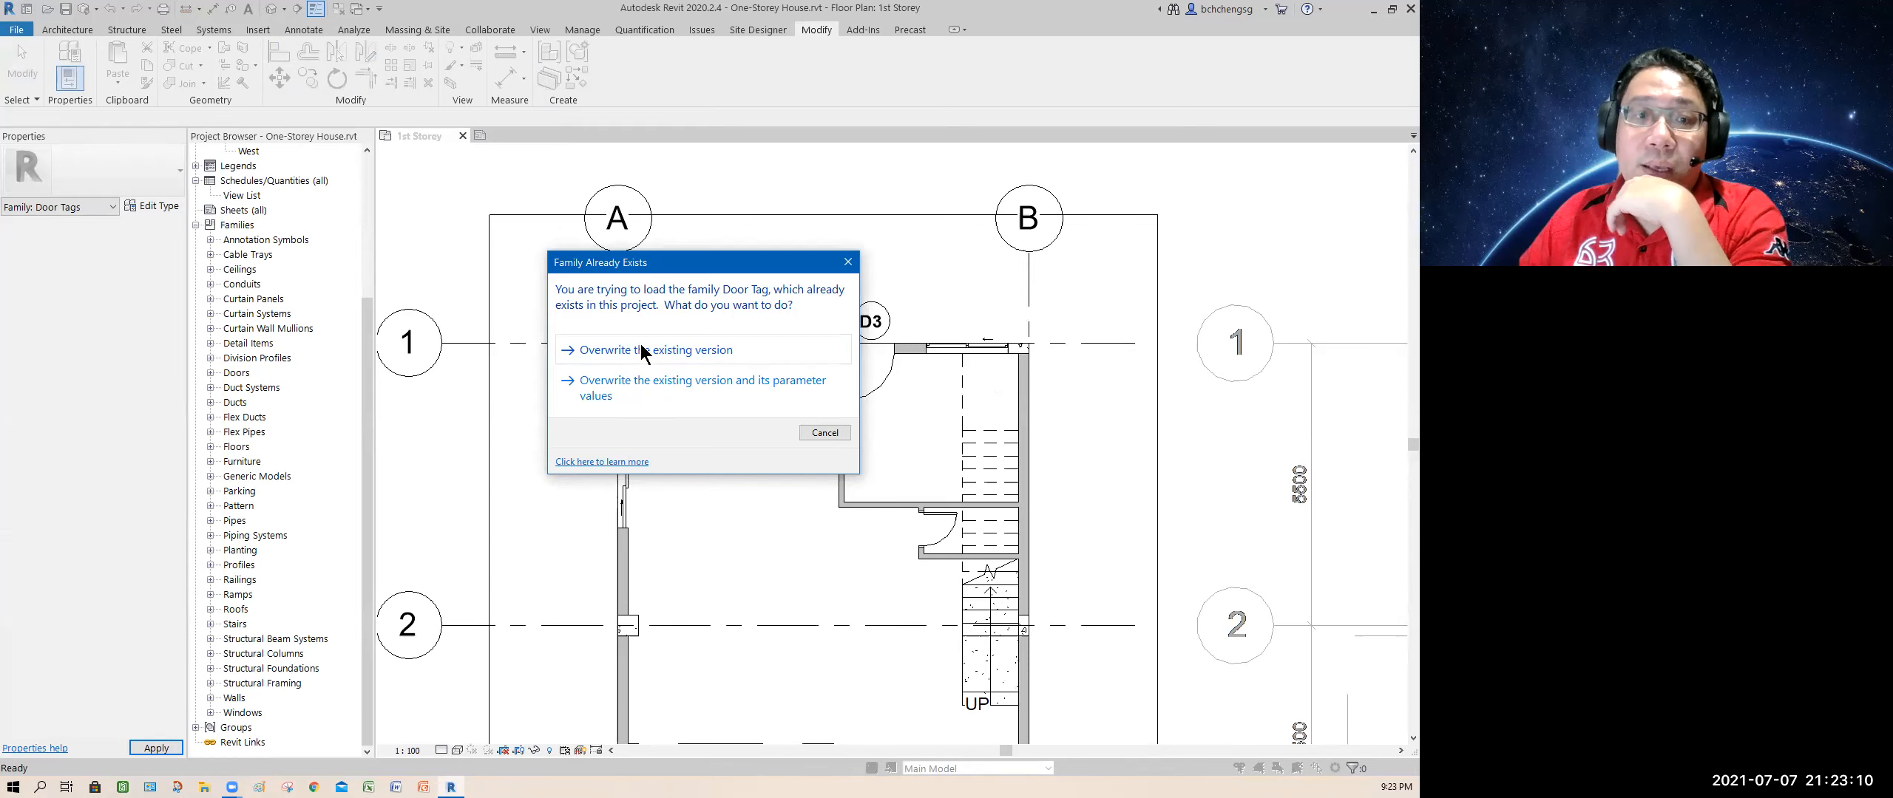
{"action": "left_click", "coordinate": [664, 380]}
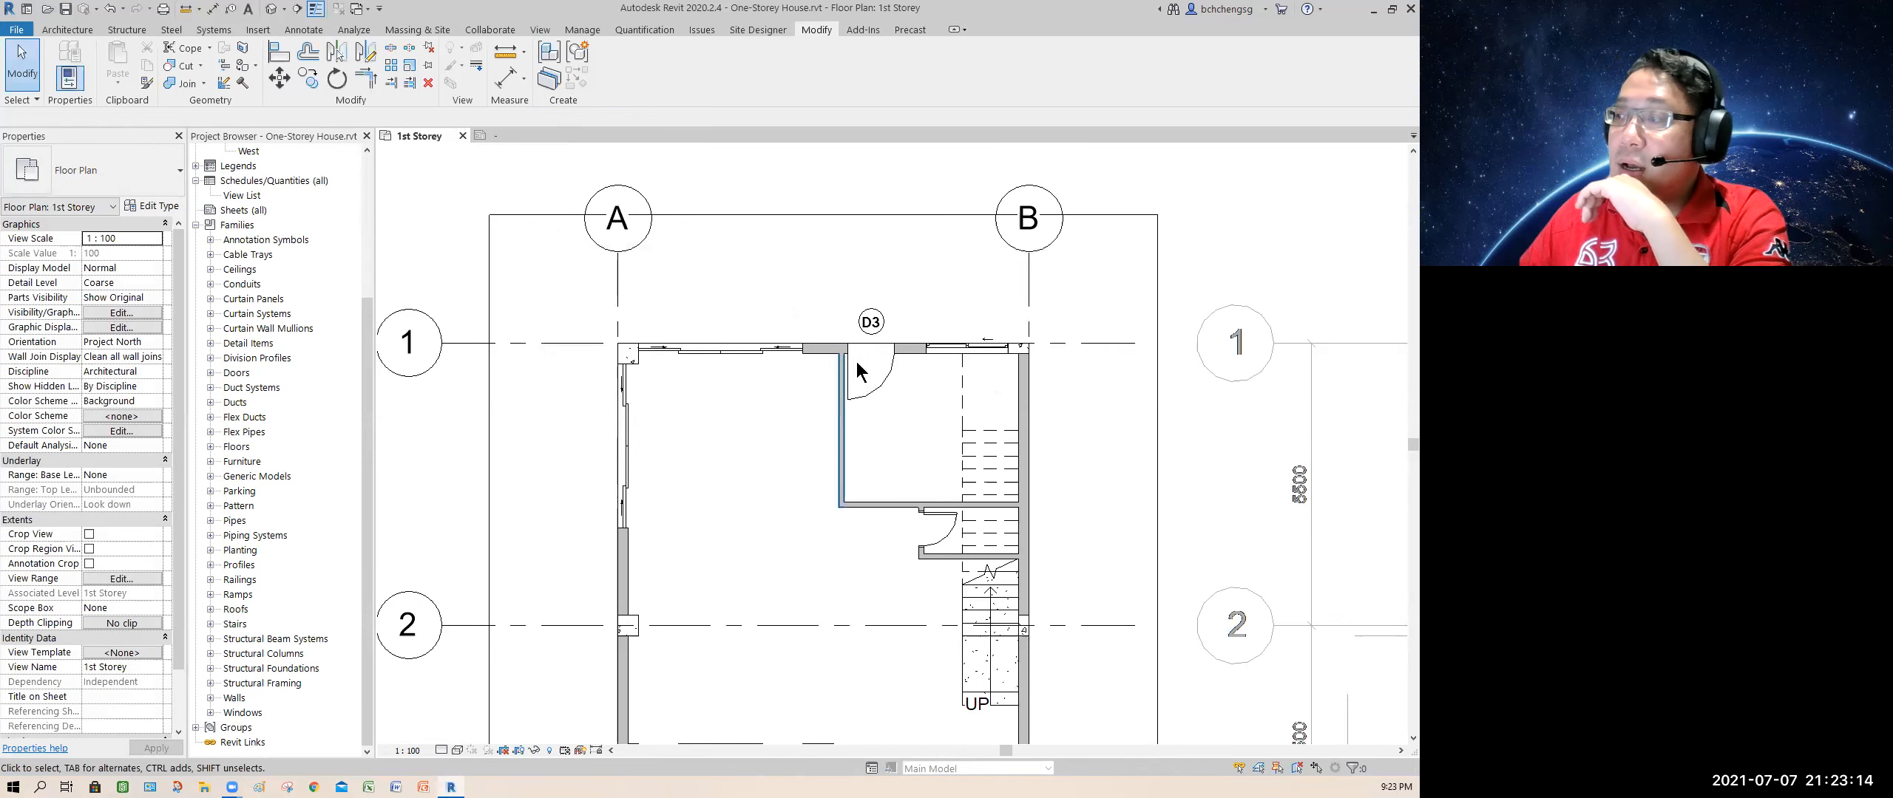
Move the D3 door tag down from above the wall into the door's swing area
{"action": "scroll", "coordinate": [872, 355], "scroll_direction": "up", "scroll_amount": 4}
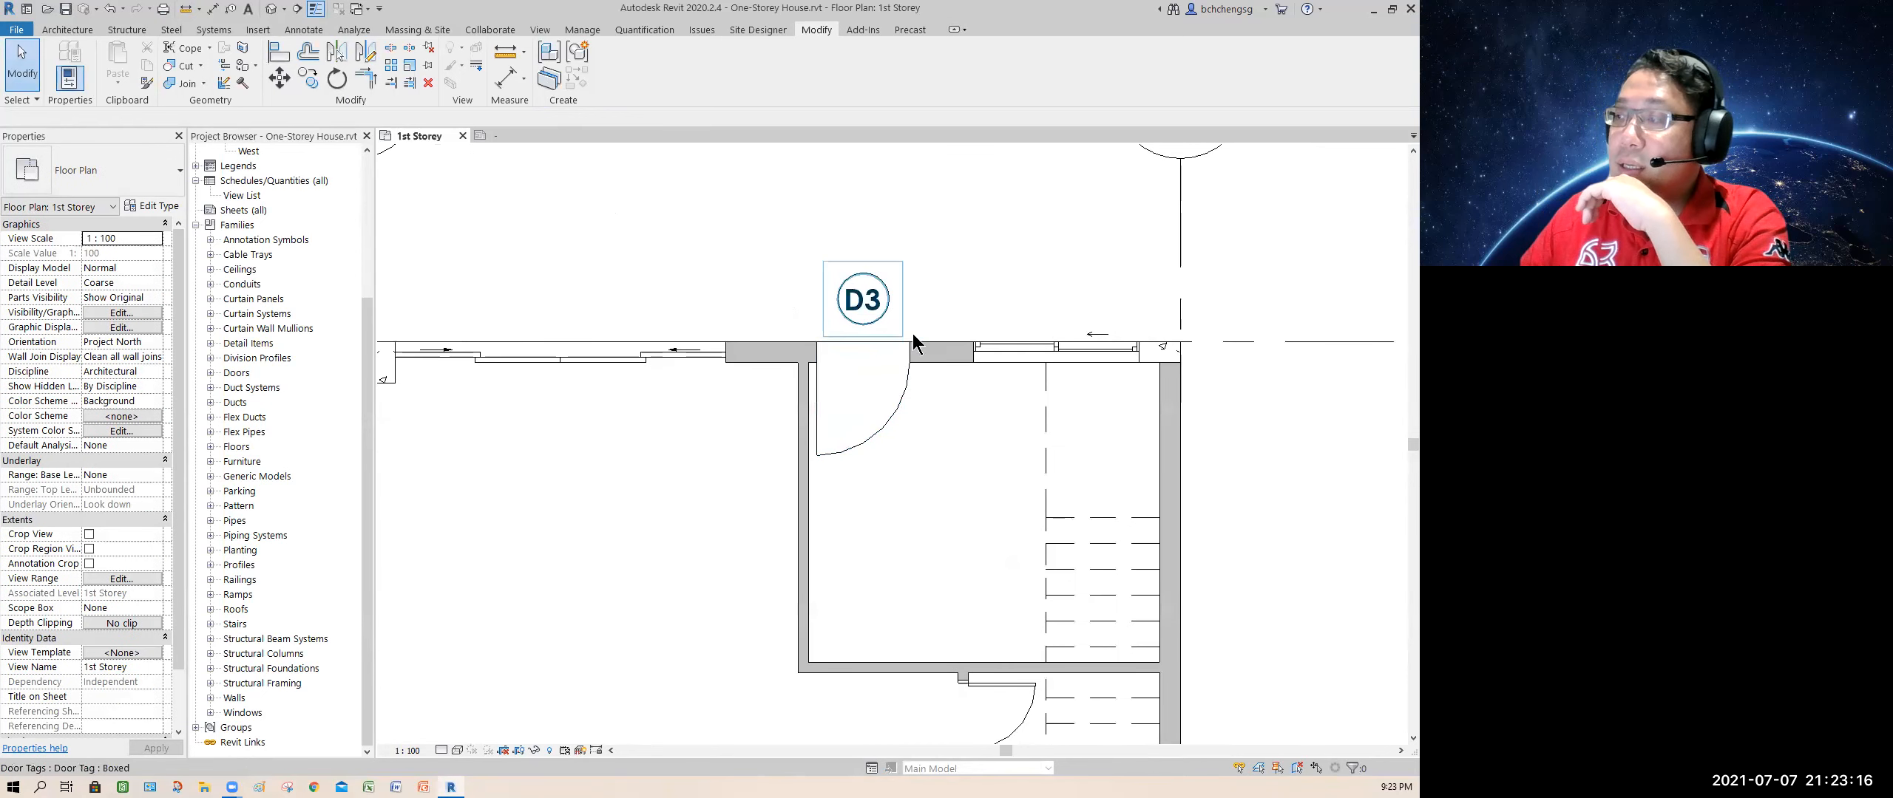
{"action": "left_click", "coordinate": [880, 315]}
{"action": "left_click_drag", "start_coordinate": [864, 333], "coordinate": [864, 403]}
{"action": "left_click", "coordinate": [702, 255]}
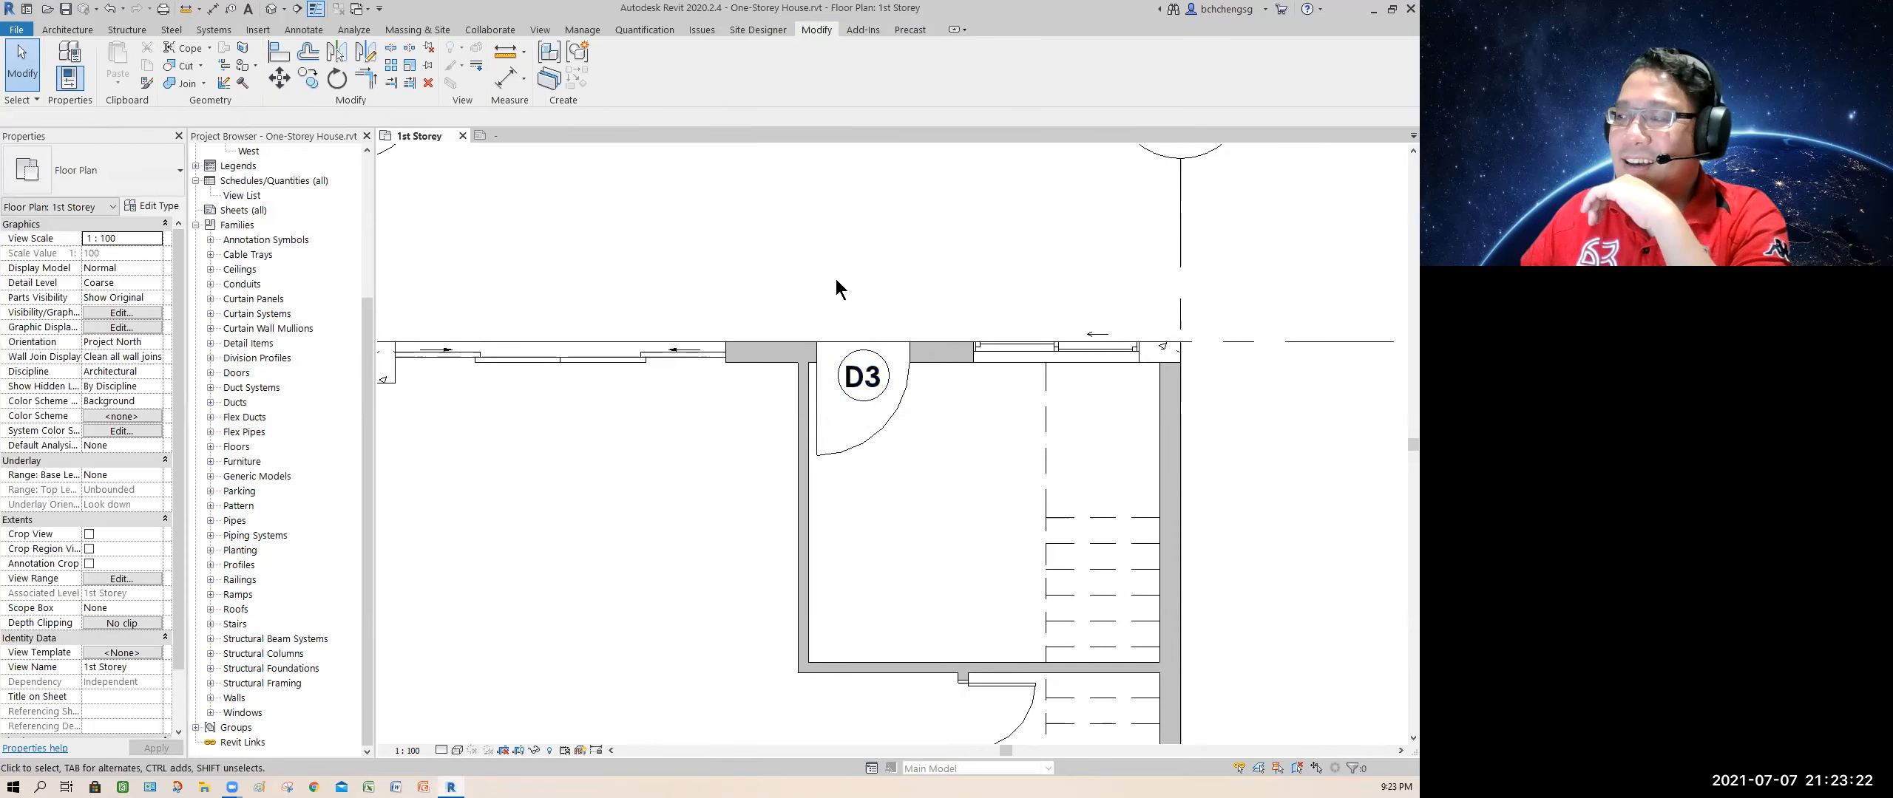
Tag all untagged doors in the current 1st Storey view at once, using the Door Tag : Boxed type without leaders
{"action": "scroll", "coordinate": [865, 399], "scroll_direction": "down", "scroll_amount": 3}
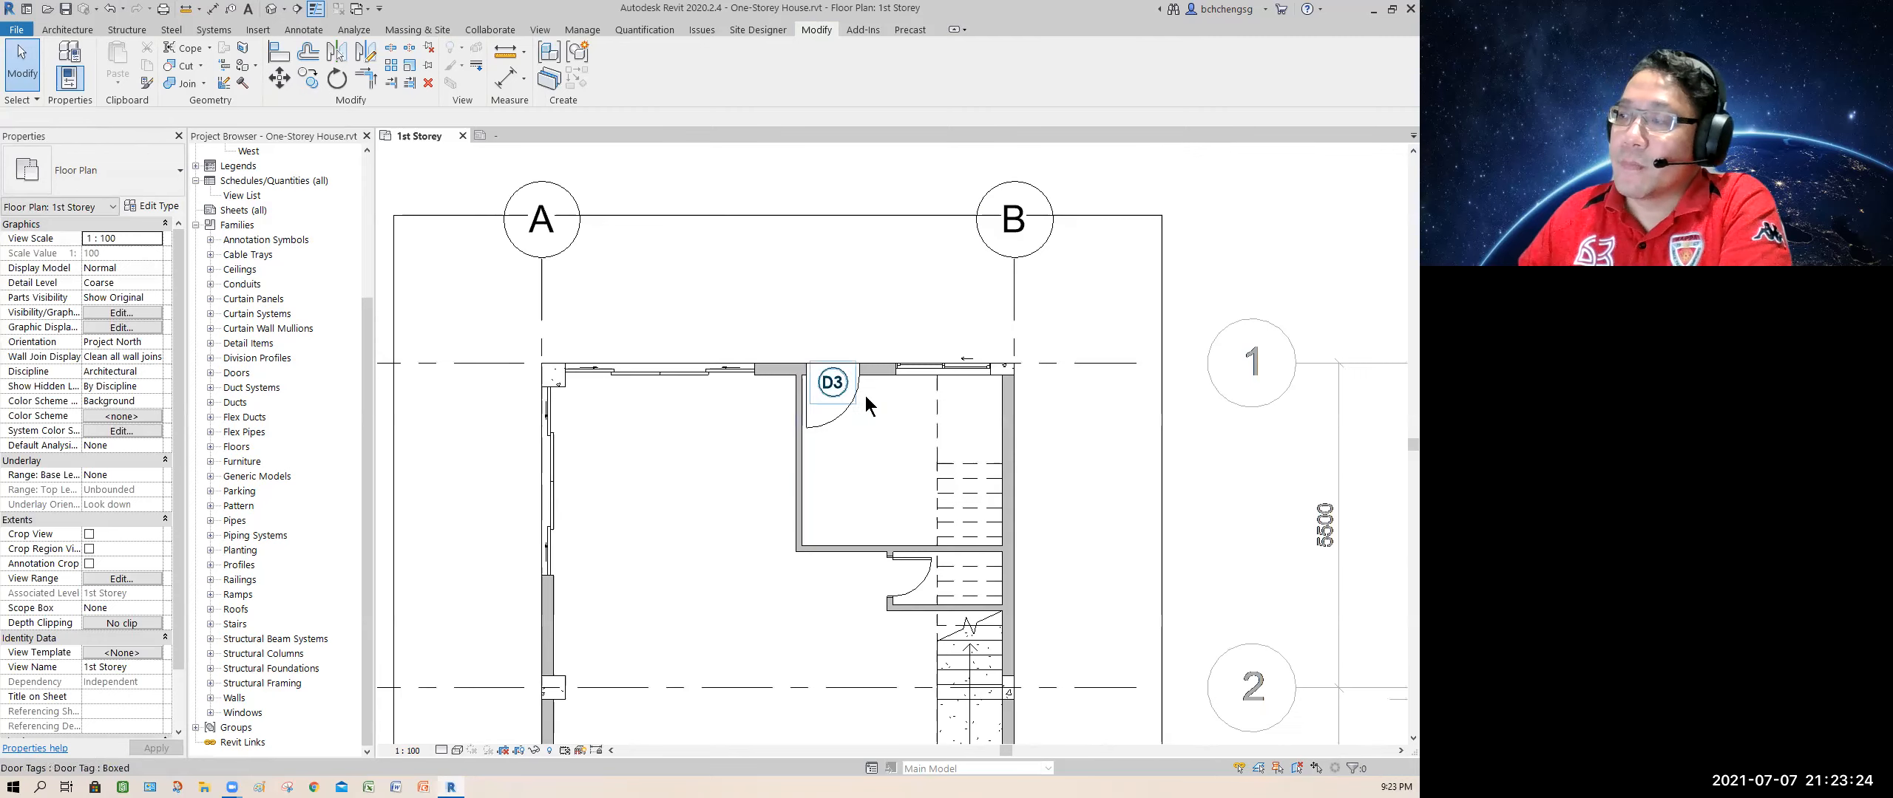
{"action": "scroll", "coordinate": [887, 425], "scroll_direction": "down", "scroll_amount": 1}
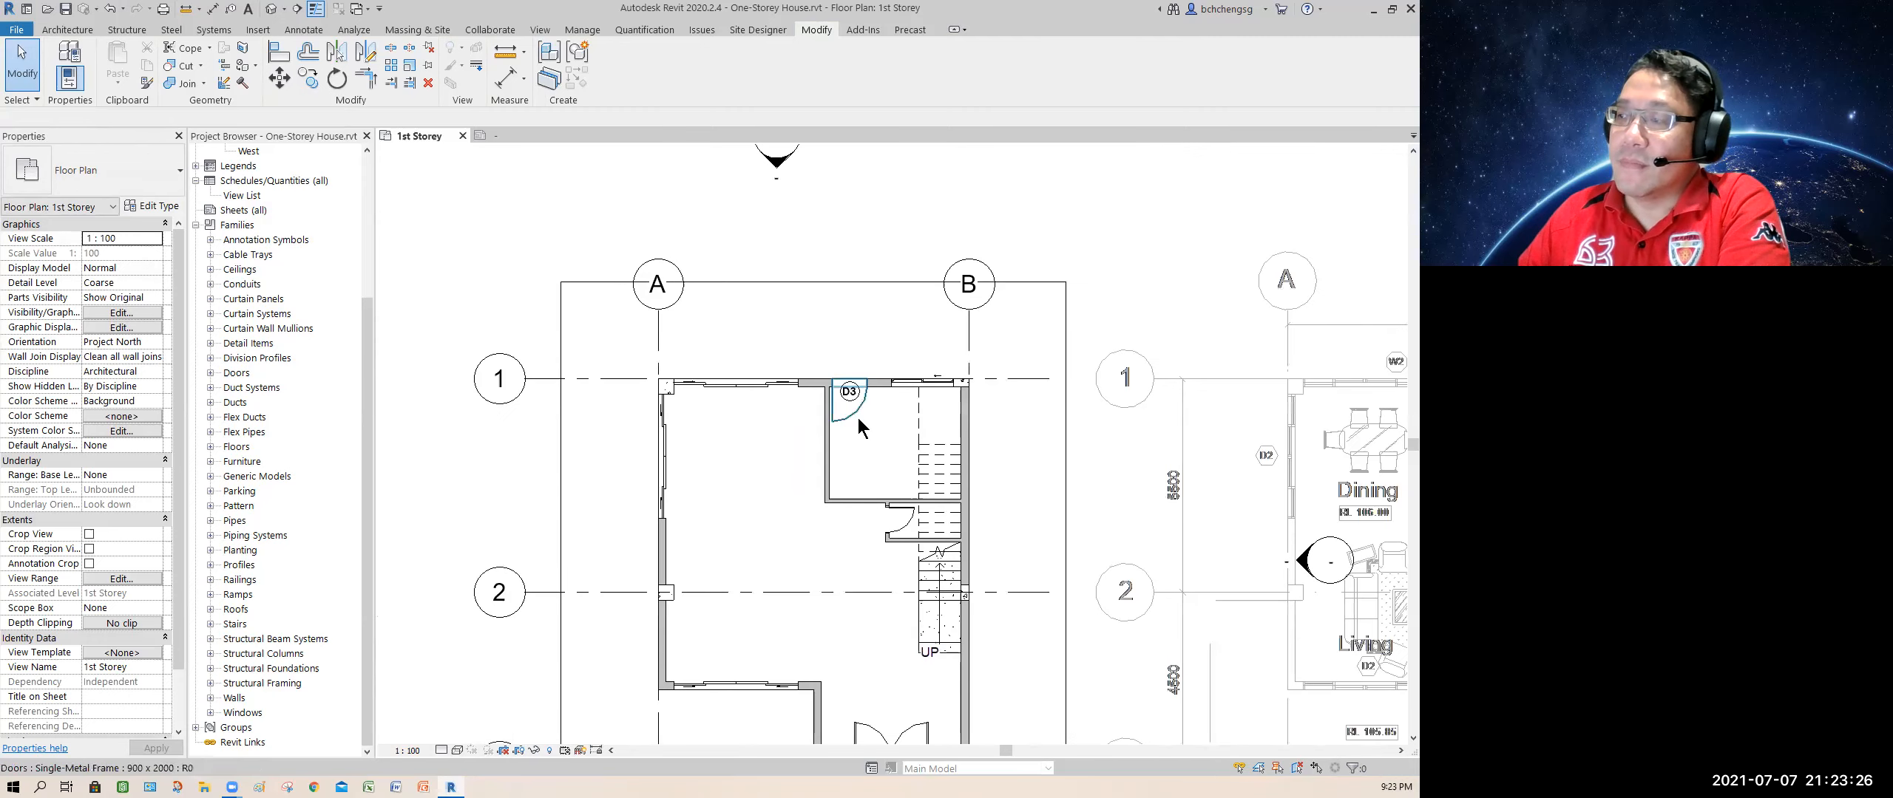
{"action": "scroll", "coordinate": [866, 429], "scroll_direction": "down", "scroll_amount": 2}
{"action": "scroll", "coordinate": [867, 425], "scroll_direction": "up", "scroll_amount": 2}
{"action": "scroll", "coordinate": [868, 420], "scroll_direction": "up", "scroll_amount": 1}
{"action": "middle_click_drag", "start_coordinate": [870, 448], "coordinate": [840, 336]}
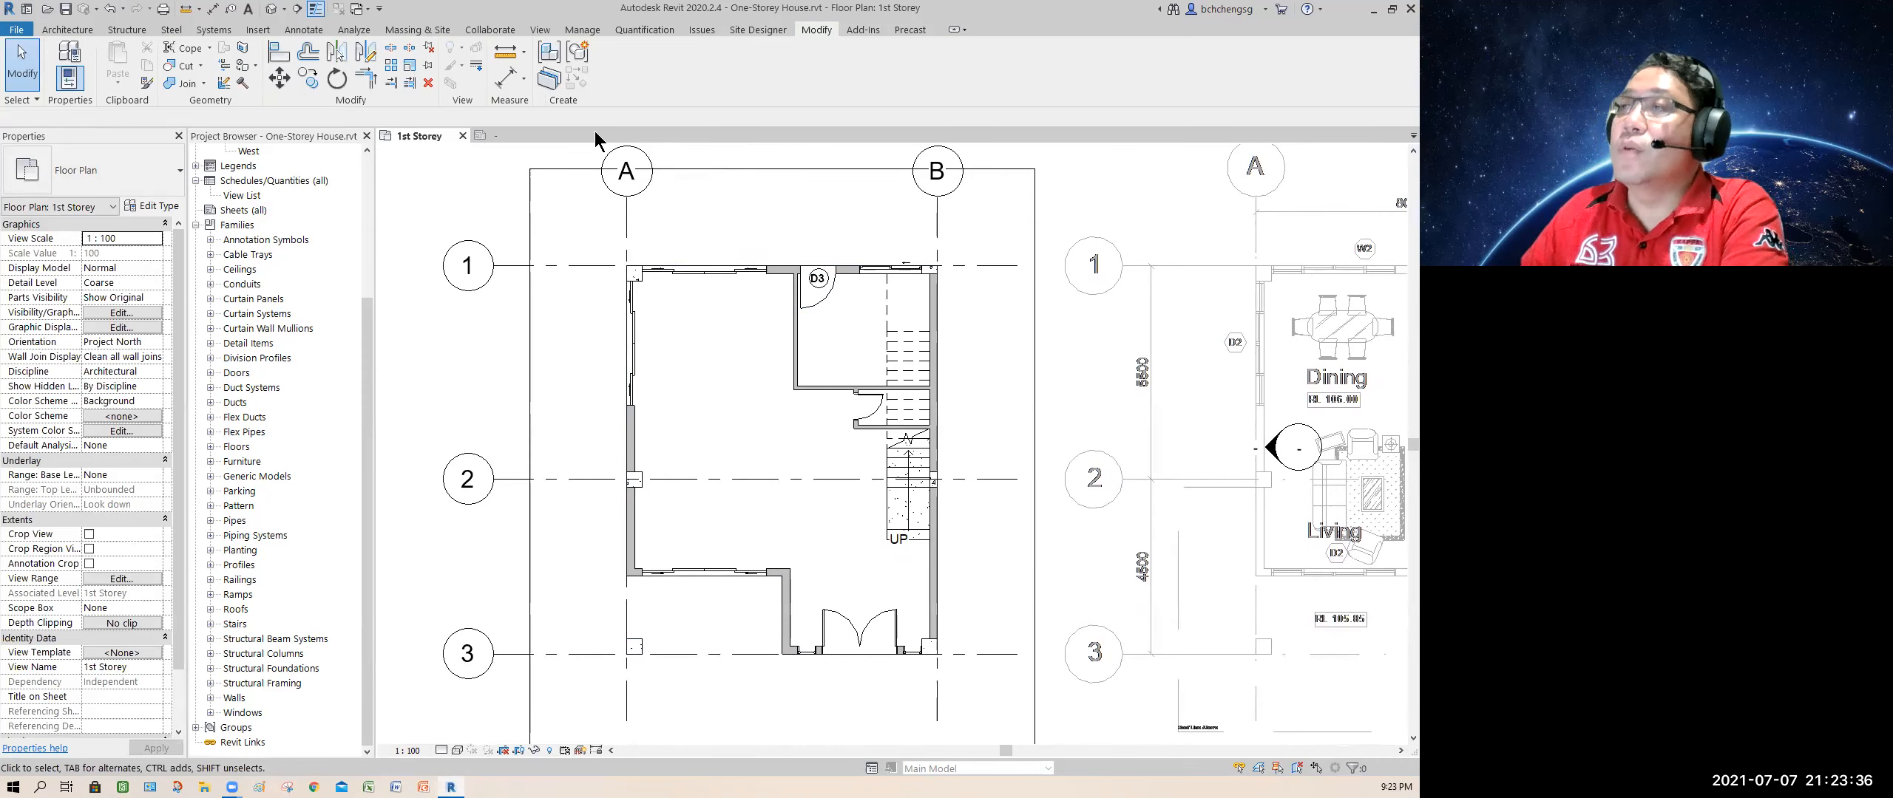
{"action": "left_click", "coordinate": [303, 29]}
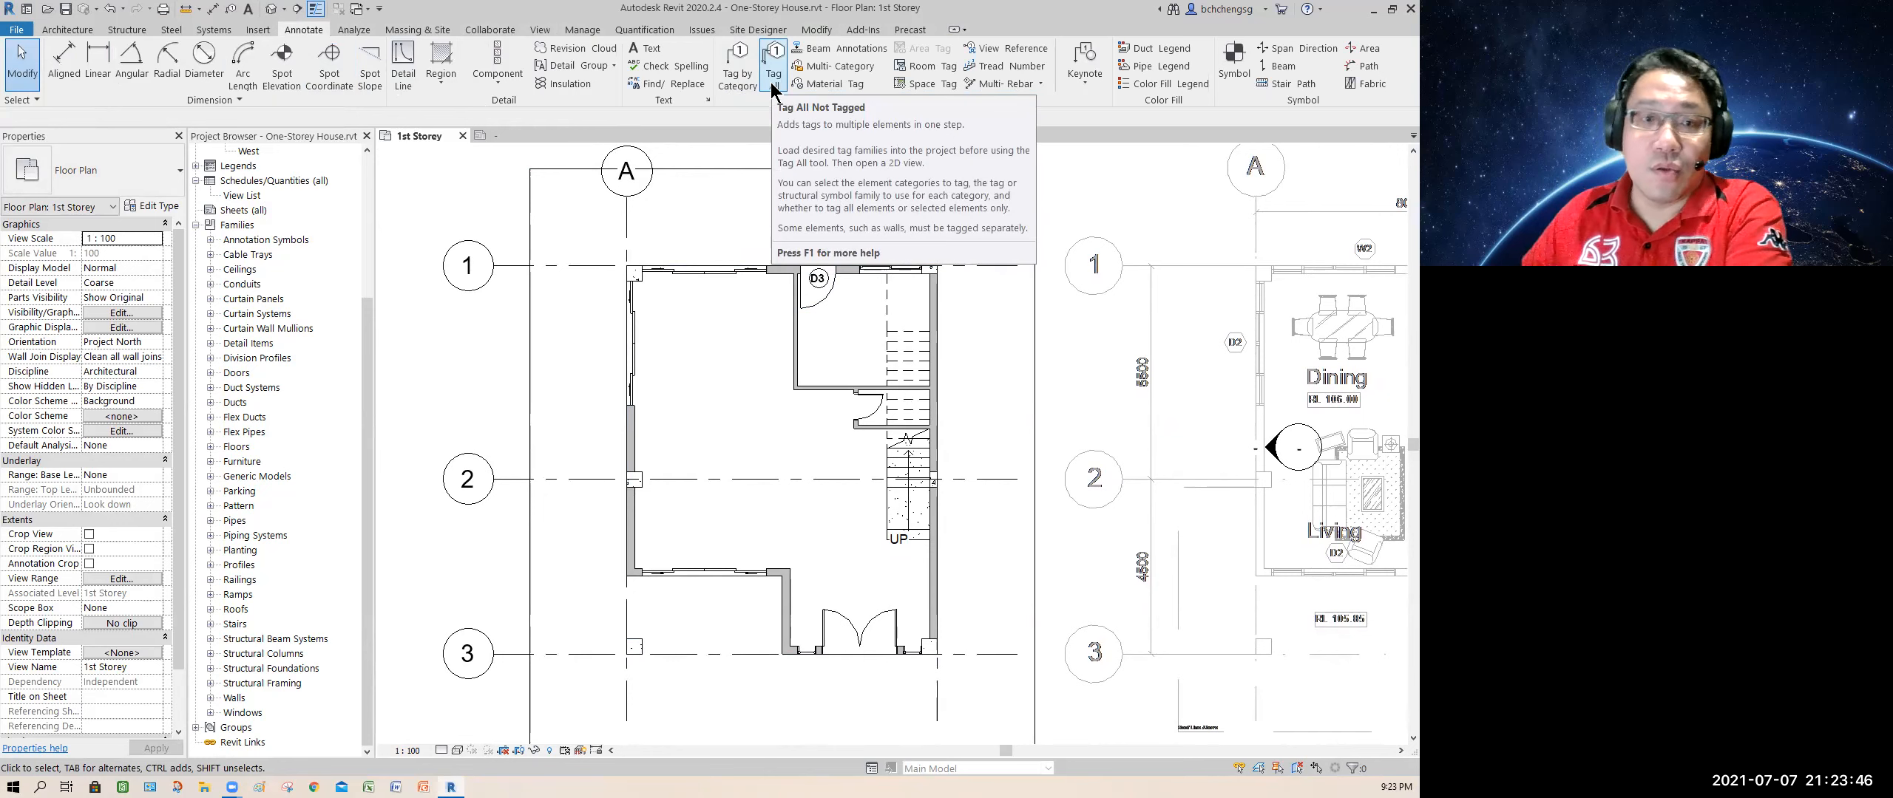
{"action": "left_click", "coordinate": [773, 94]}
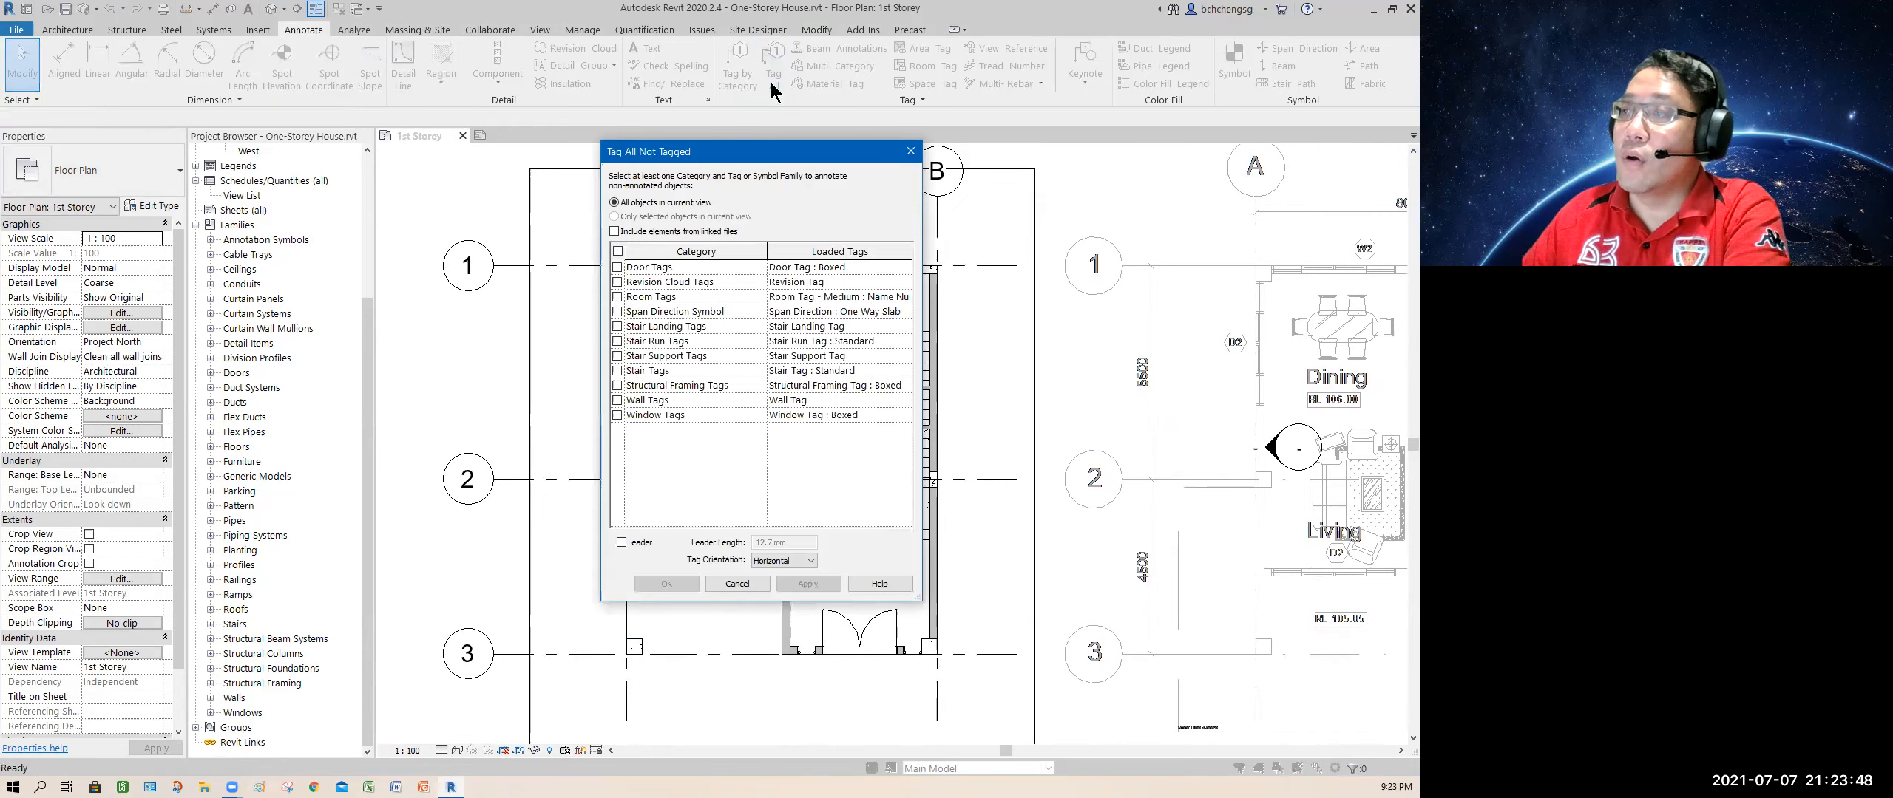
{"action": "left_click", "coordinate": [618, 268]}
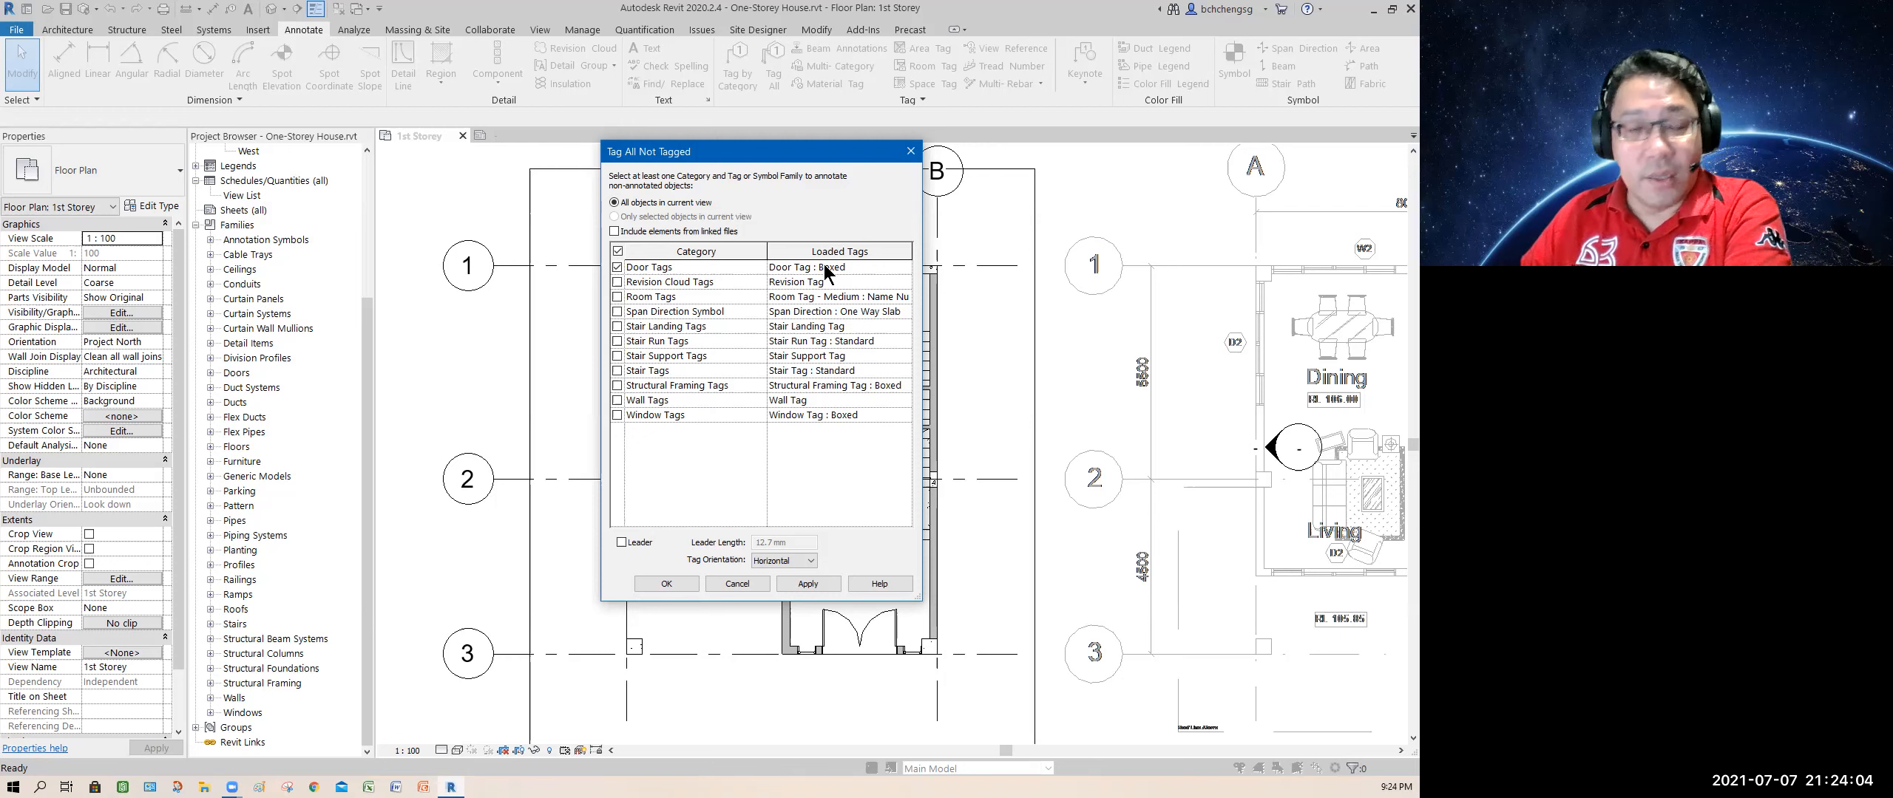
{"action": "left_click", "coordinate": [904, 267]}
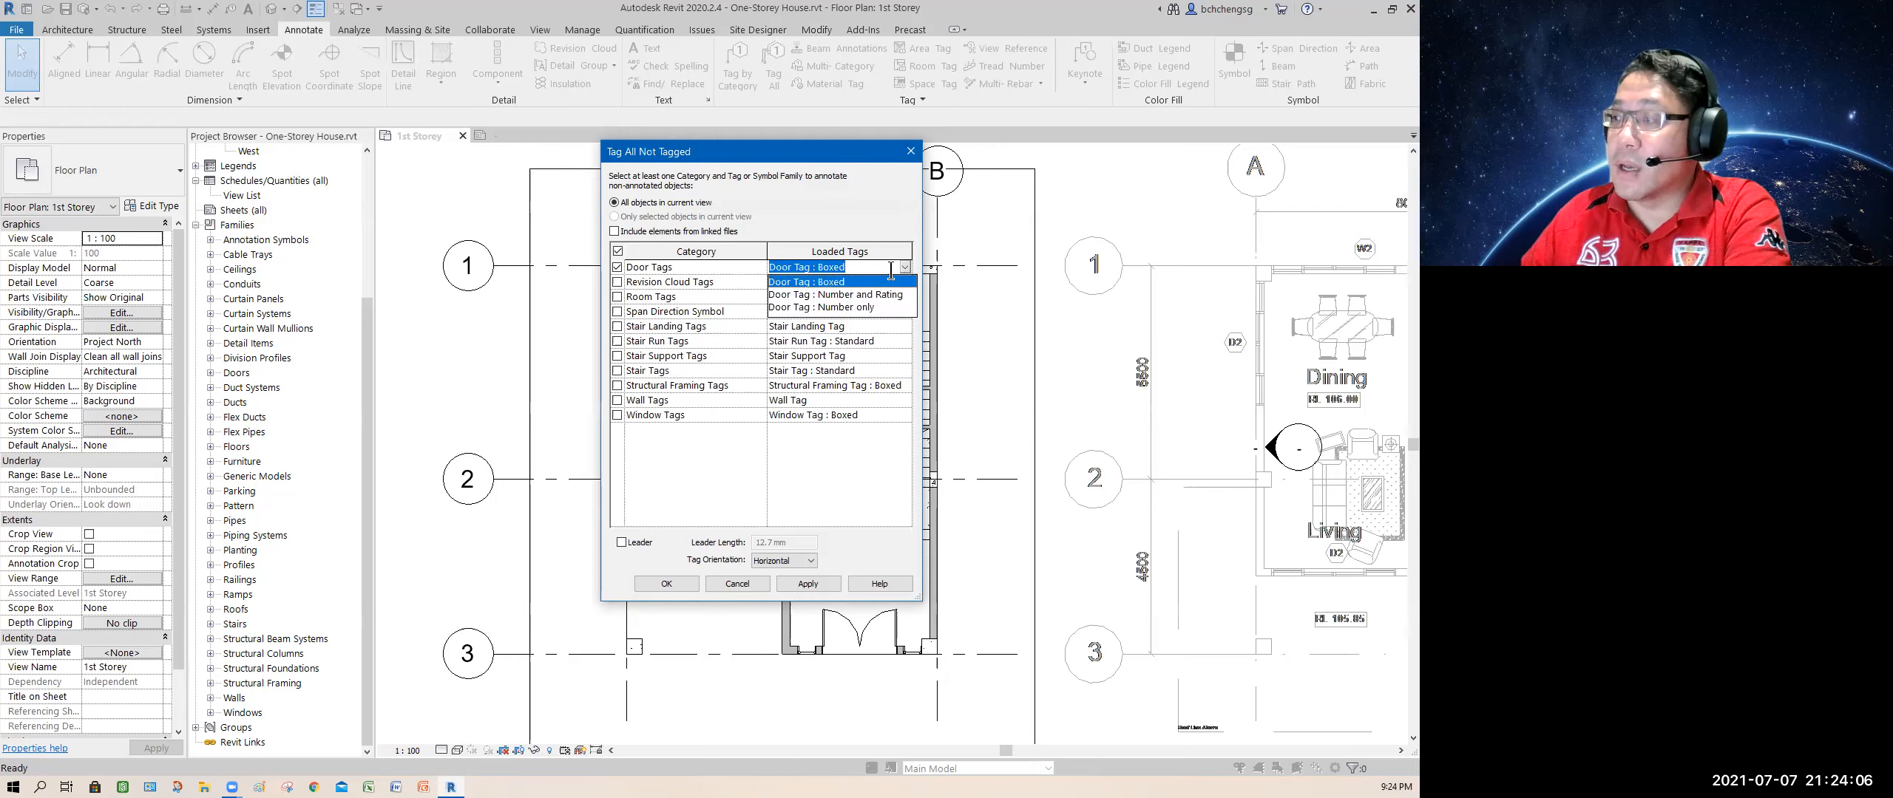
{"action": "left_click", "coordinate": [854, 268]}
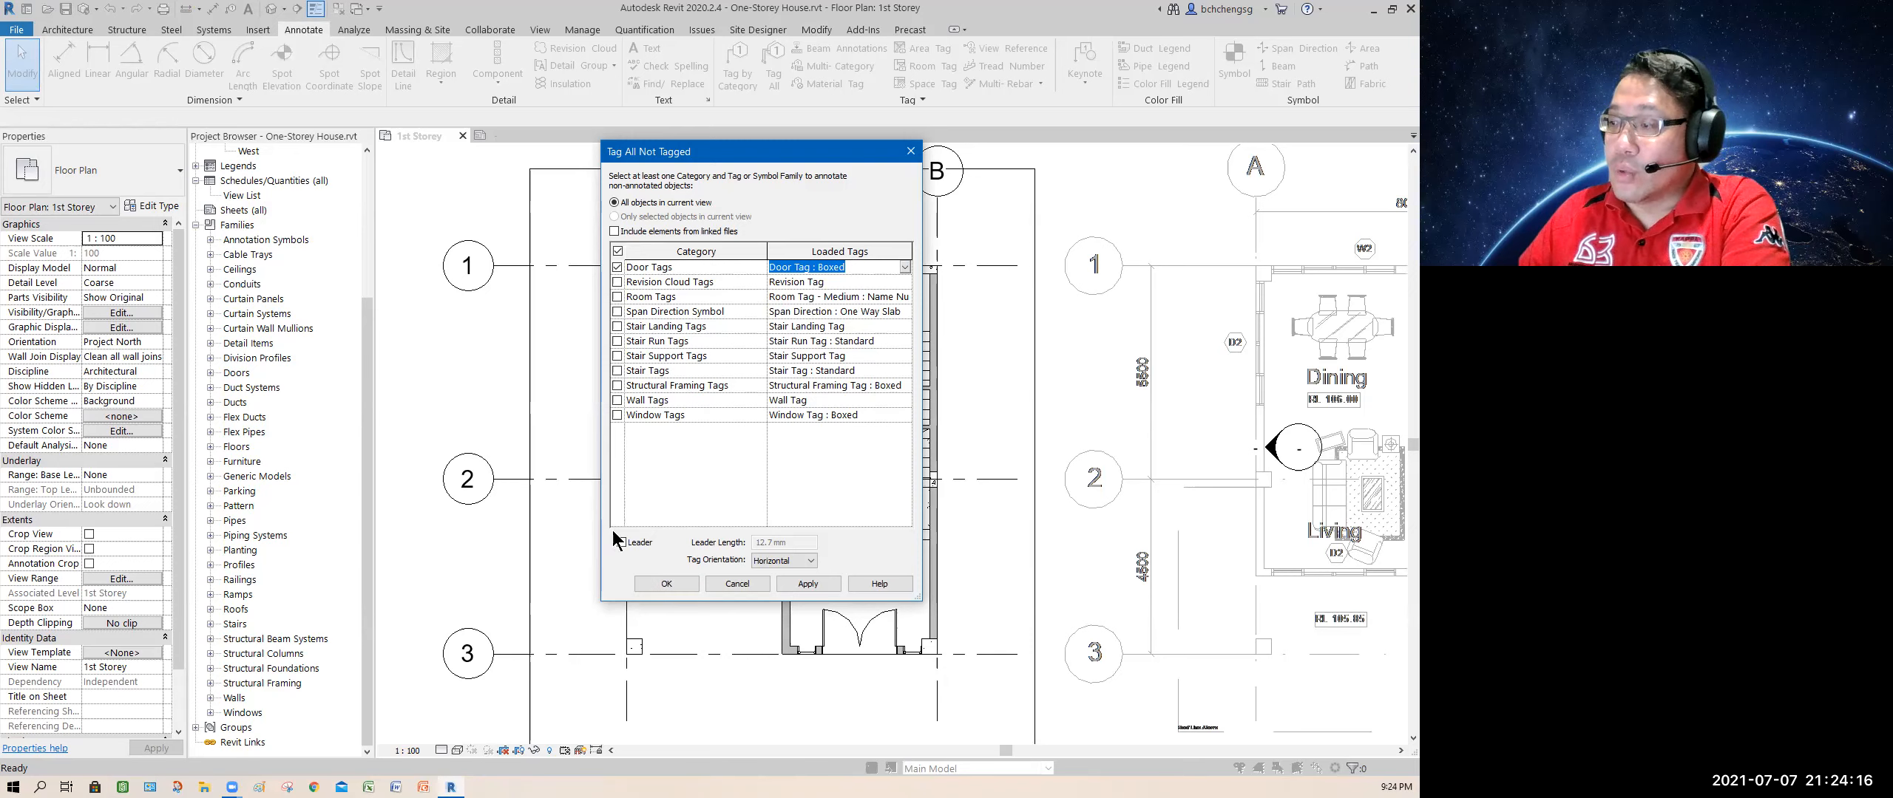
{"action": "left_click", "coordinate": [794, 586]}
{"action": "left_click", "coordinate": [677, 584]}
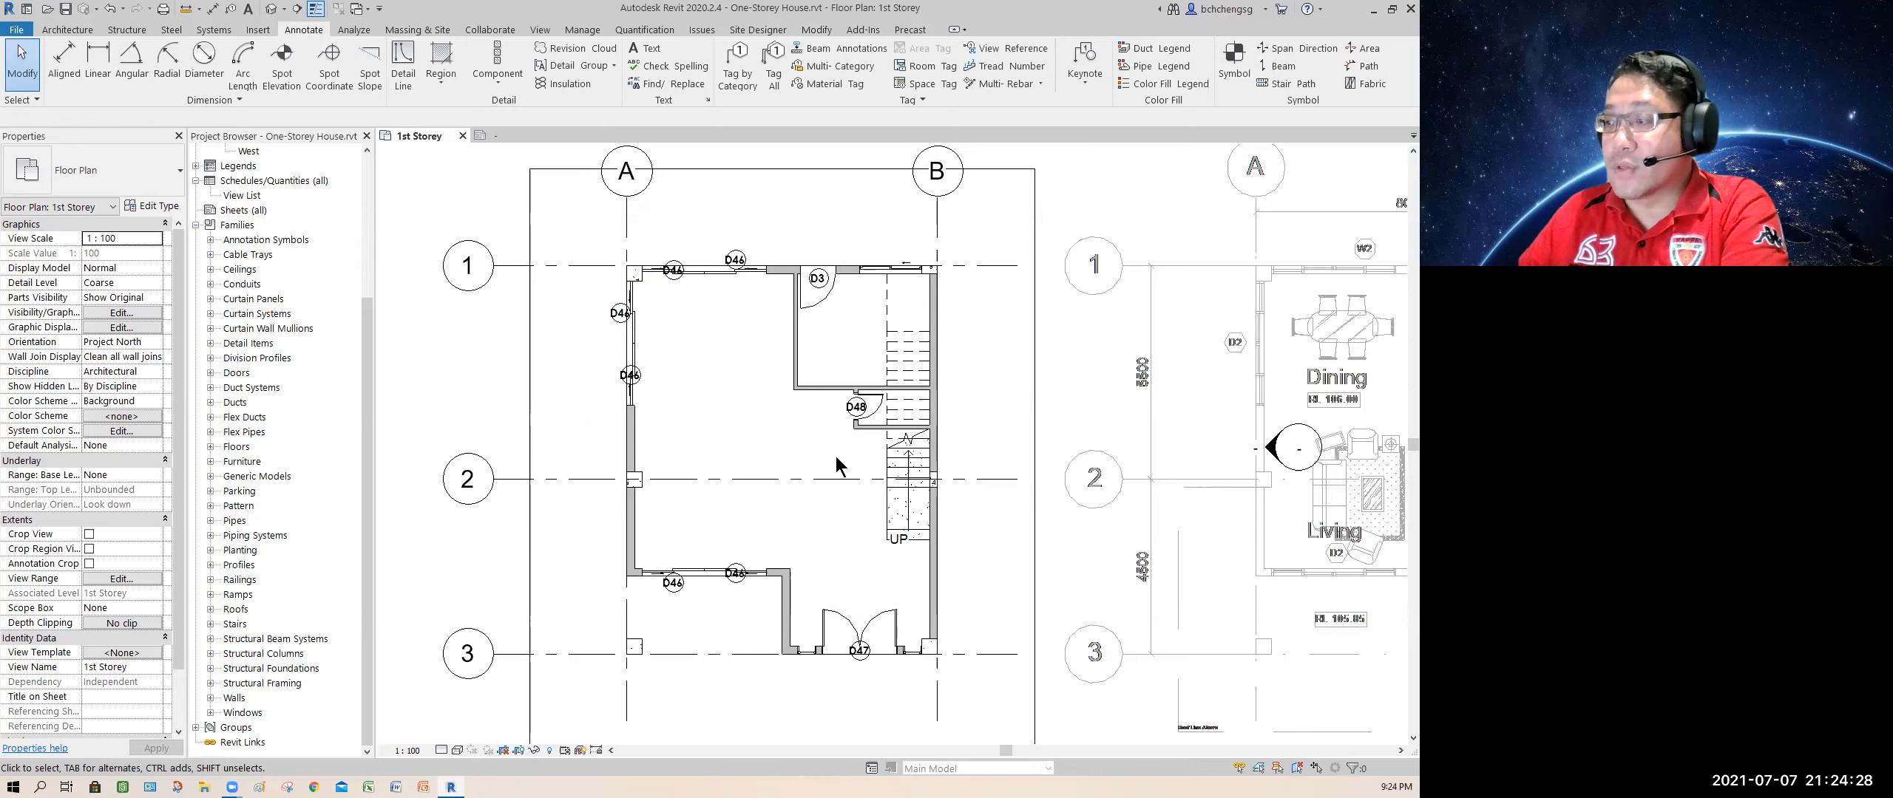
Set the tag value of the double entrance door on grid line 3 to D1
{"action": "scroll", "coordinate": [801, 420], "scroll_direction": "up", "scroll_amount": 2}
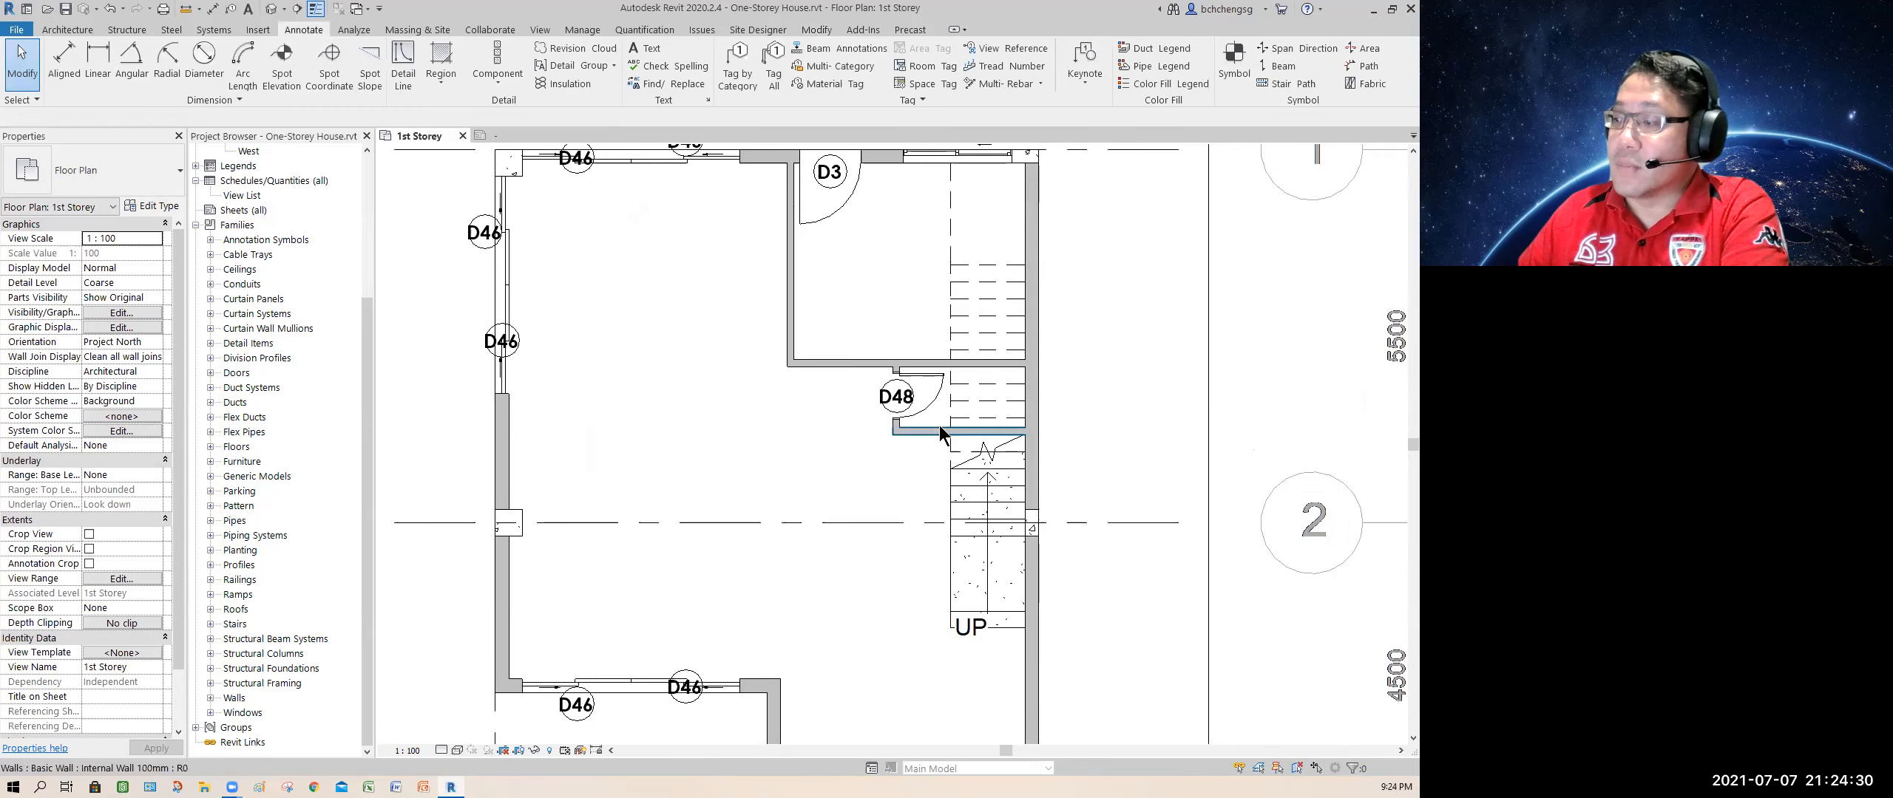
{"action": "middle_click_drag", "start_coordinate": [708, 374], "coordinate": [736, 452]}
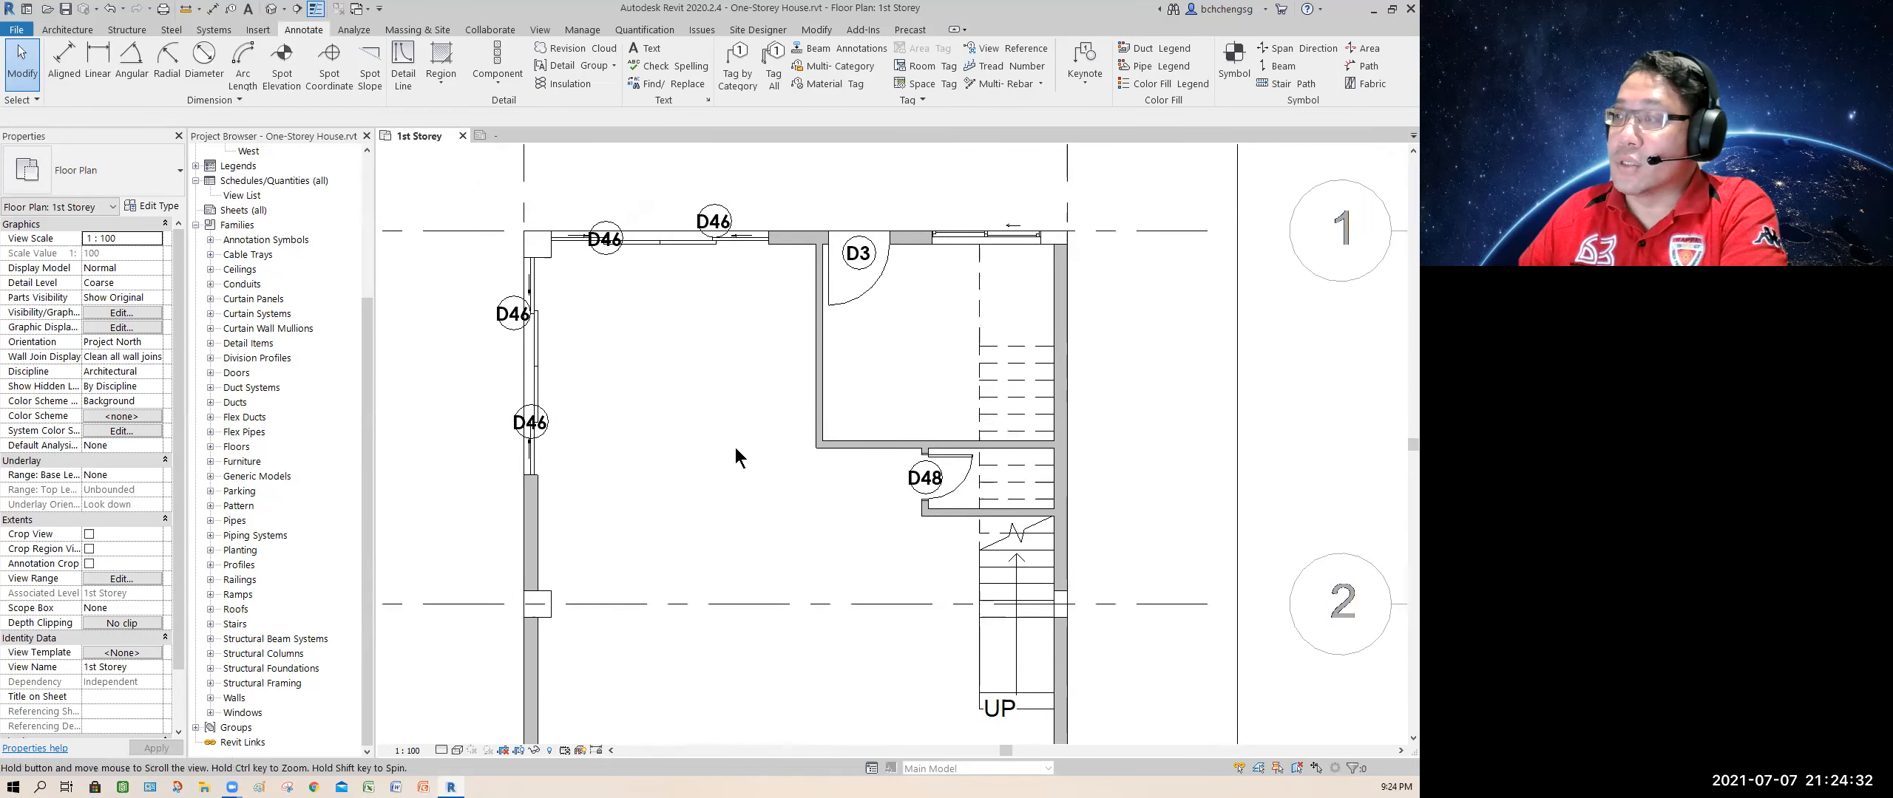
{"action": "middle_click_drag", "start_coordinate": [707, 360], "coordinate": [588, 122]}
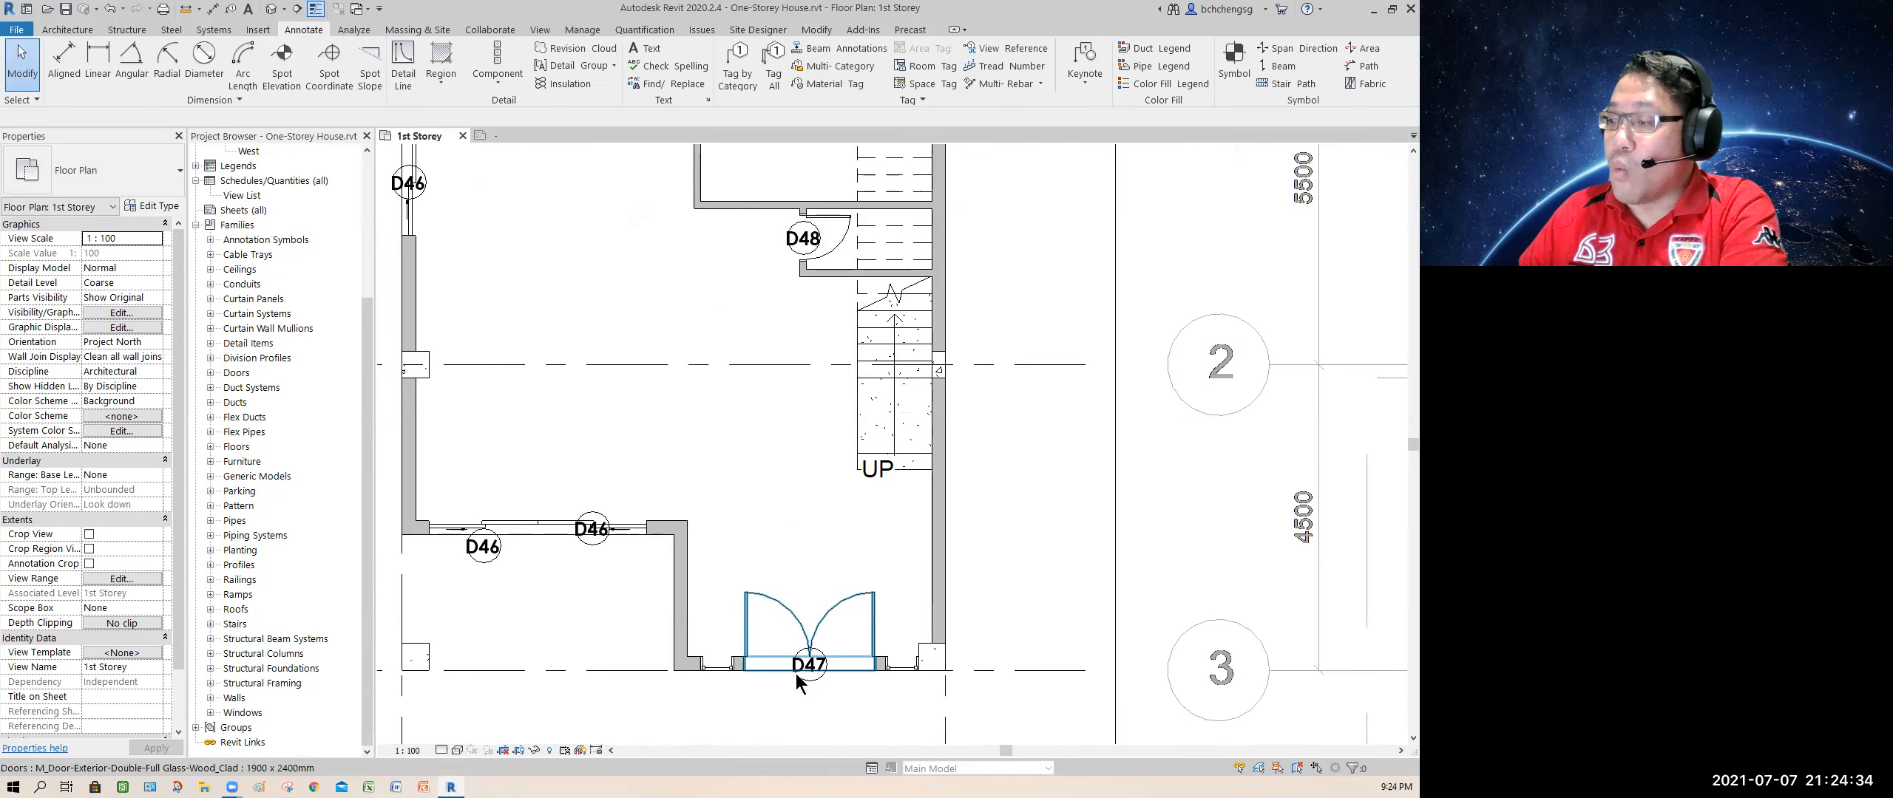
{"action": "scroll", "coordinate": [1016, 515], "scroll_direction": "down", "scroll_amount": 3}
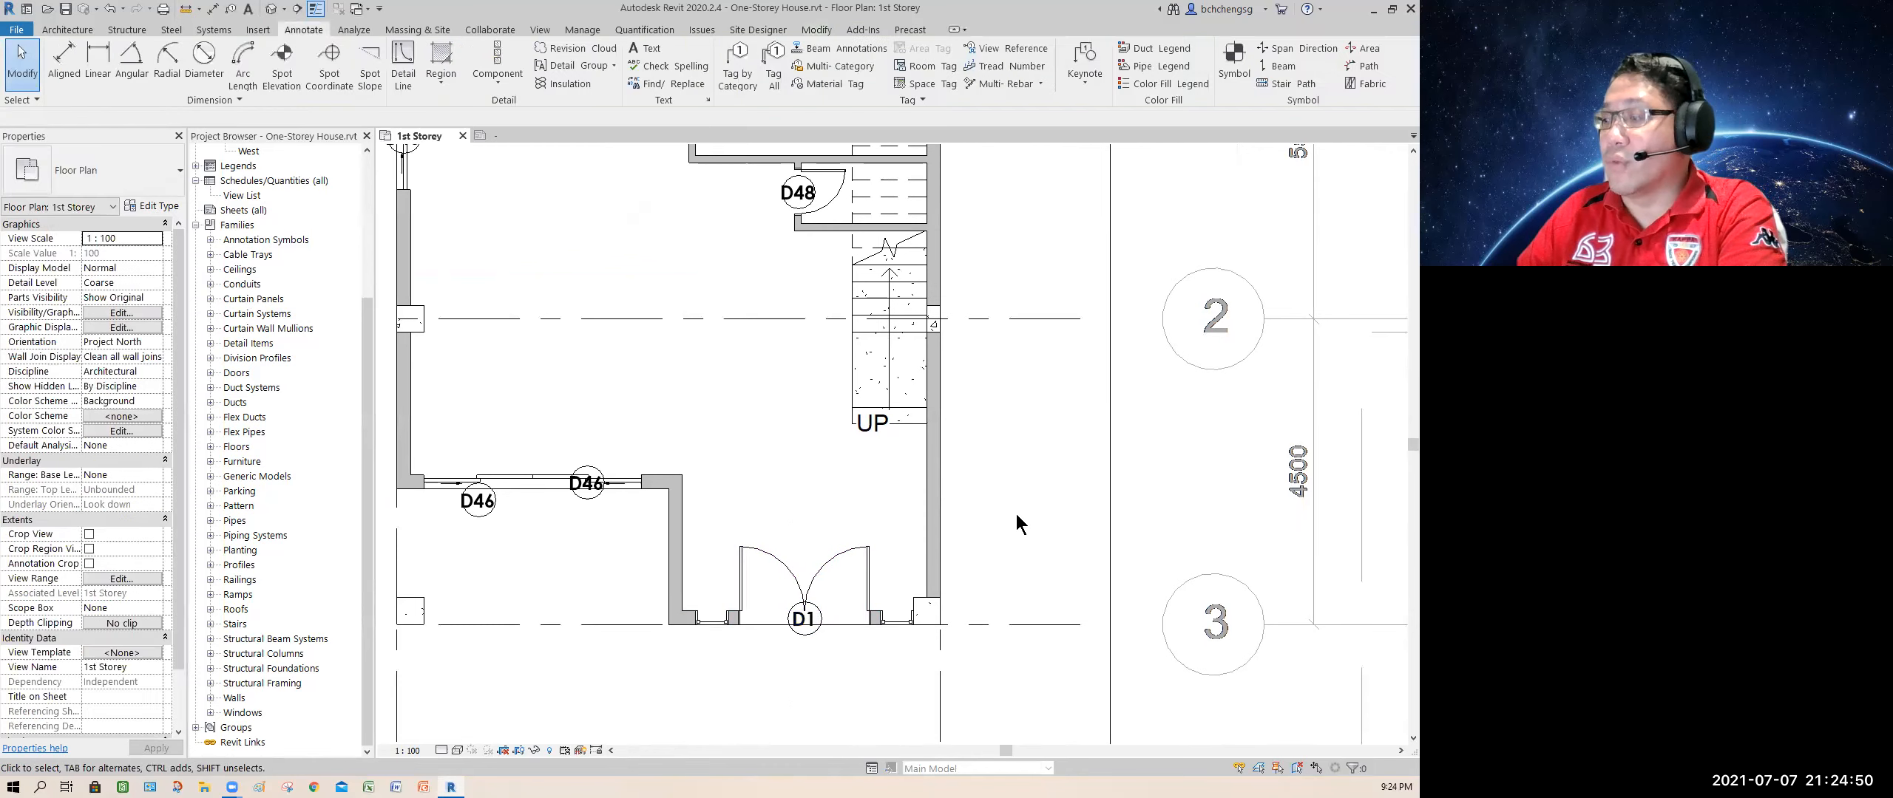